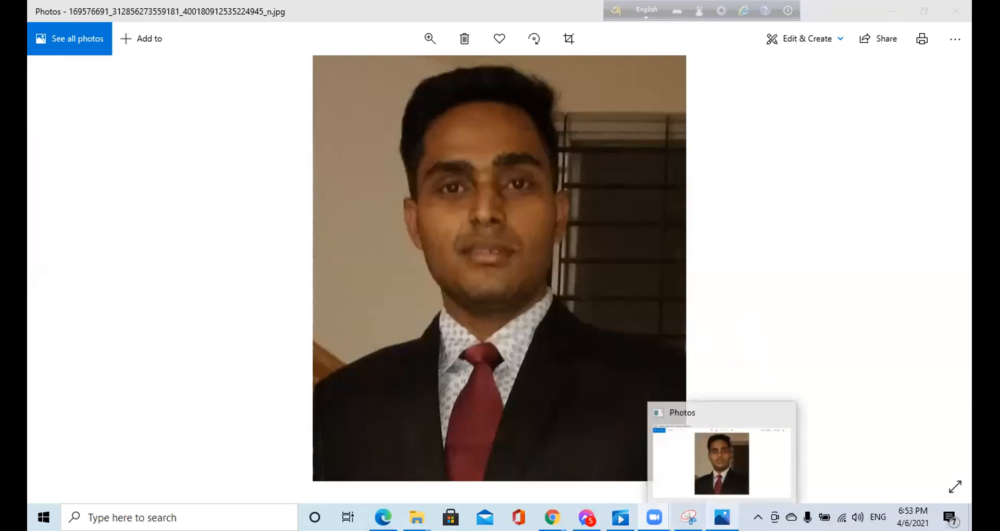
# Open the 54 KB portrait JPG from Downloads in Photos
pyautogui.moveTo(654, 517)
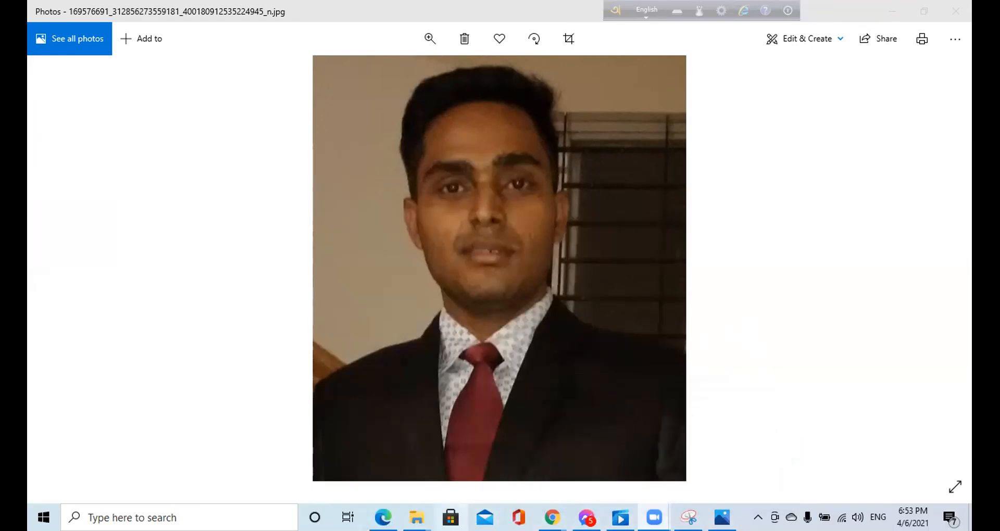
pyautogui.moveTo(416, 517)
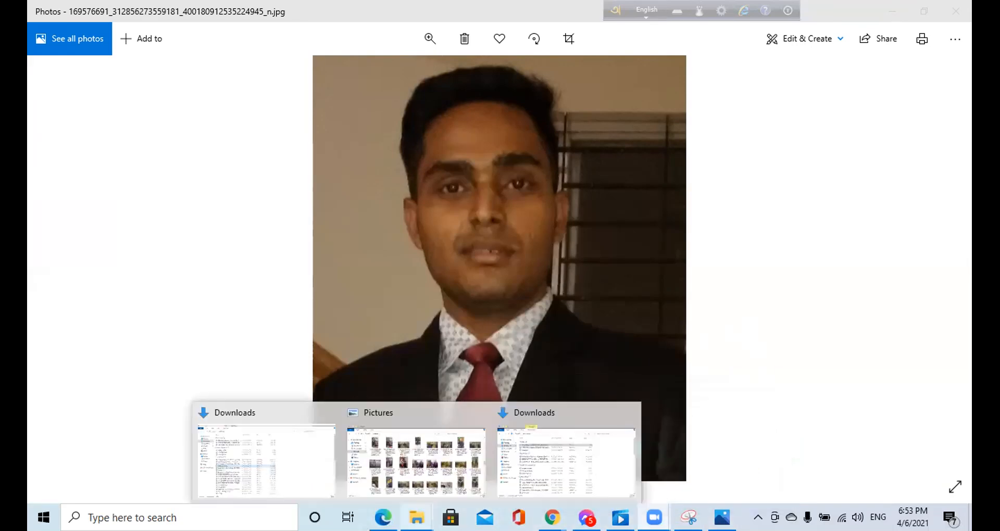
pyautogui.click(292, 456)
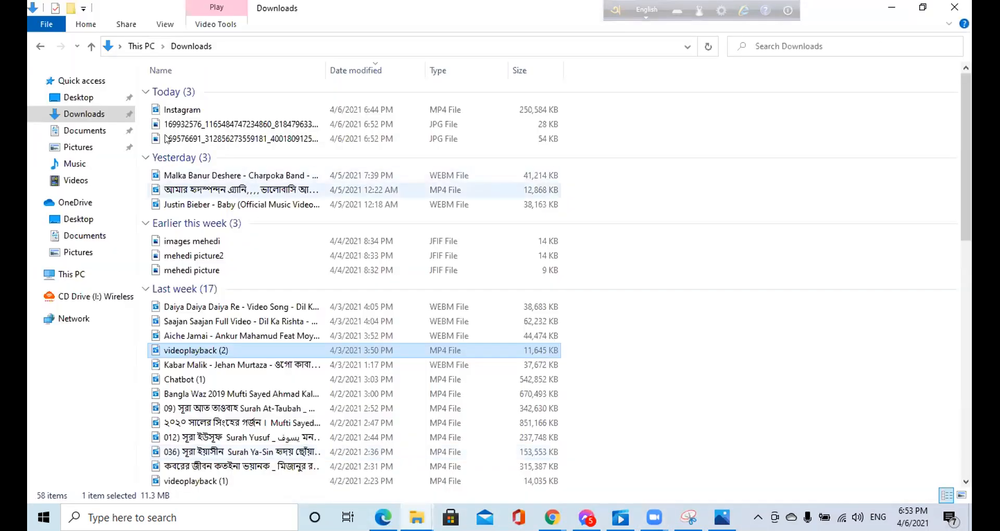
pyautogui.click(183, 139)
pyautogui.doubleClick(183, 140)
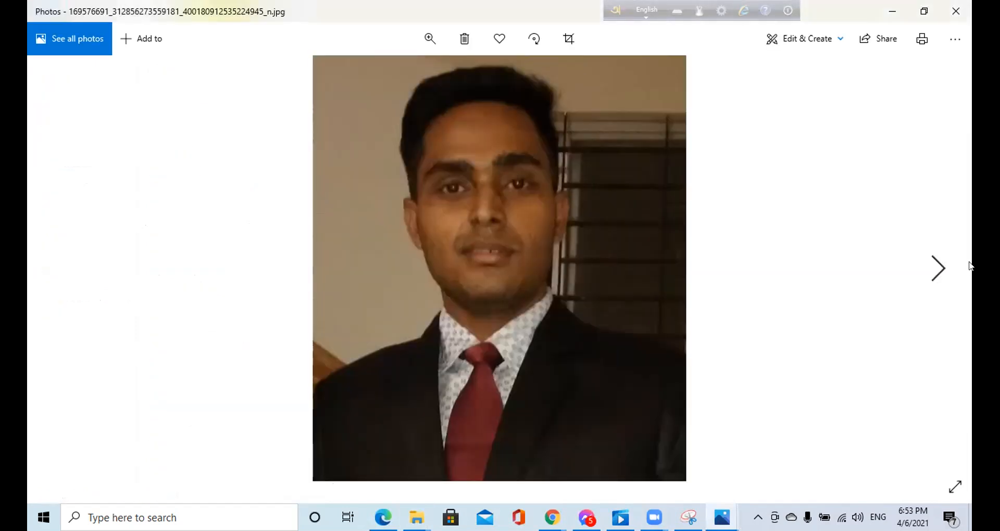
# Flip back and forth between the two portrait photos, then return to the Downloads folder
pyautogui.click(937, 270)
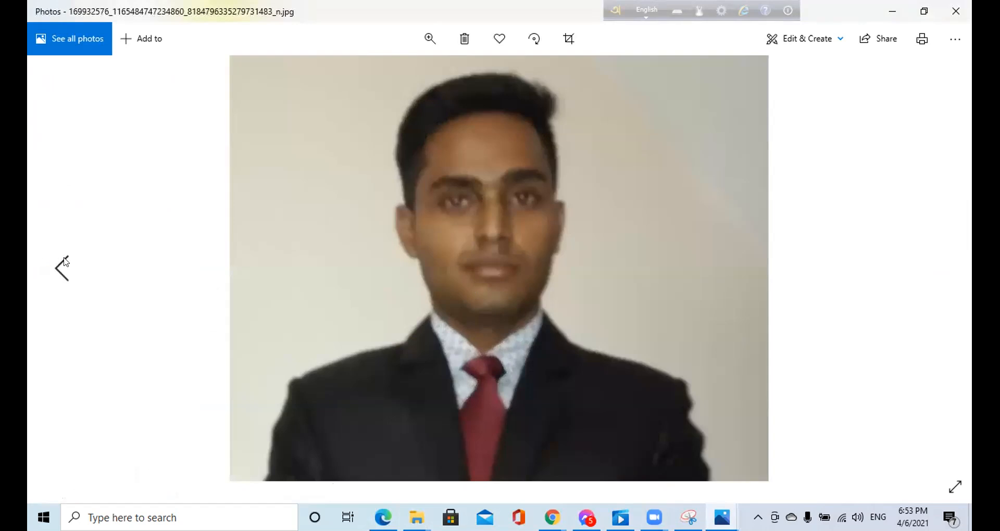
pyautogui.click(63, 260)
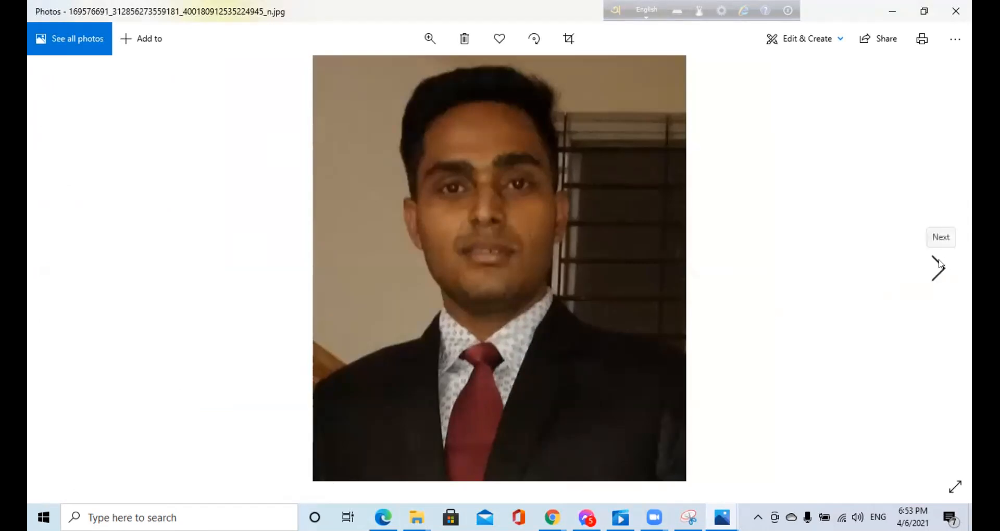
pyautogui.click(938, 269)
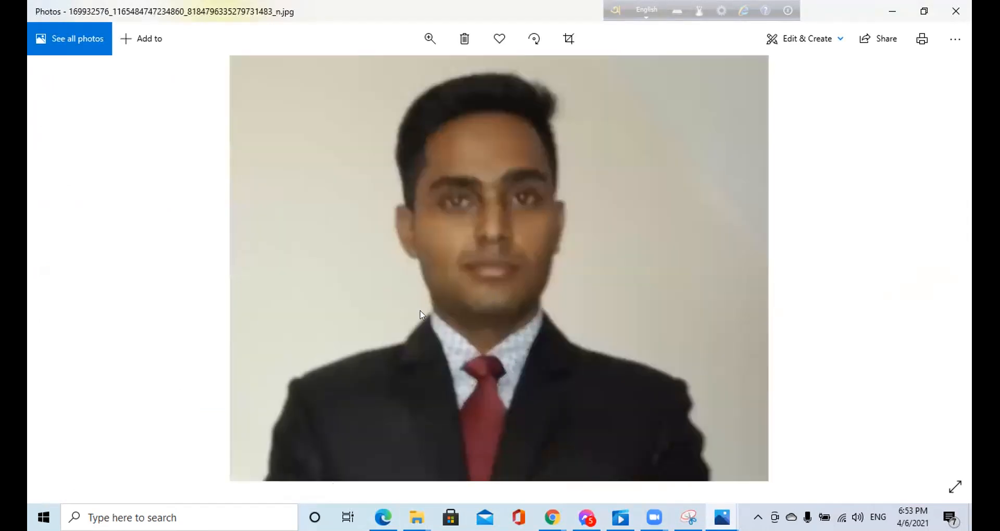
pyautogui.click(58, 268)
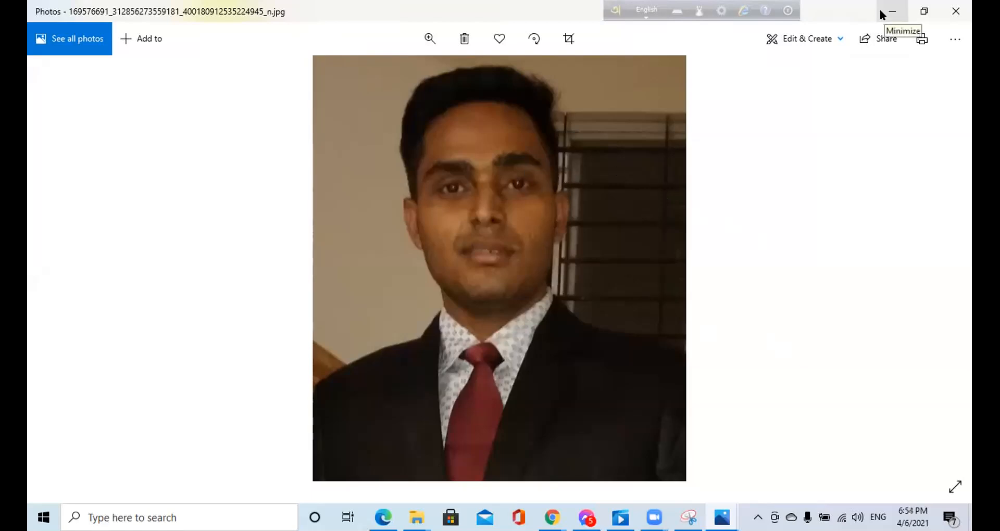
pyautogui.moveTo(417, 517)
pyautogui.click(273, 479)
# Rename the 28 KB portrait JPG by appending ' fiver pic' to its name
pyautogui.click(195, 123)
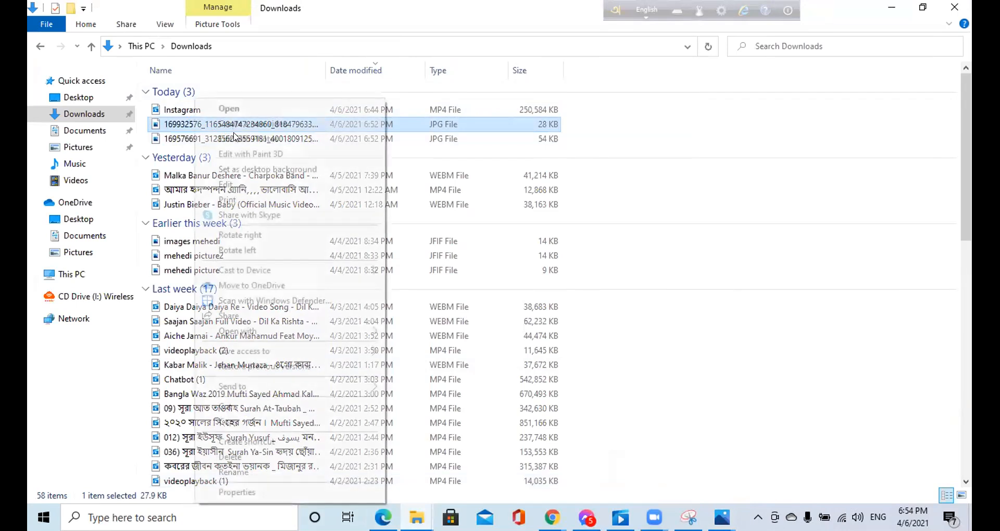
pyautogui.click(243, 472)
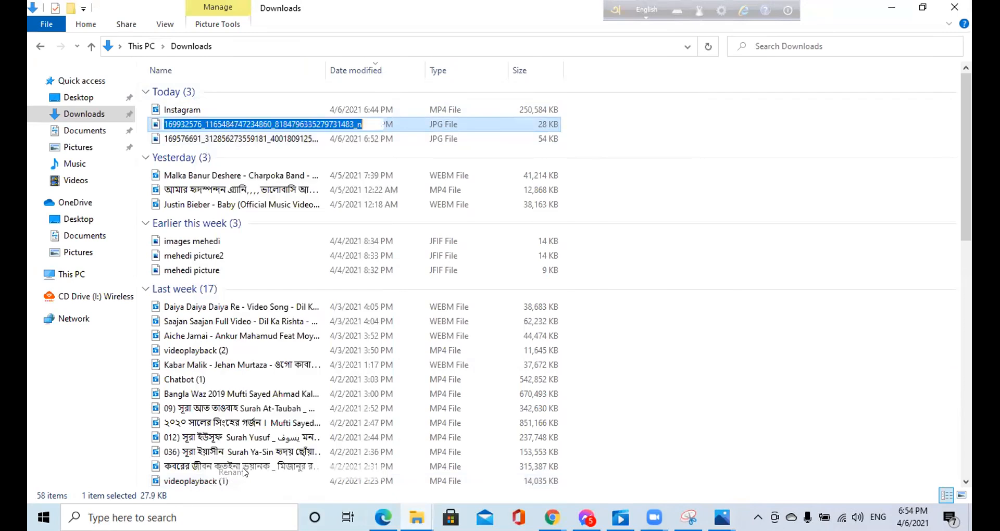
pyautogui.click(369, 120)
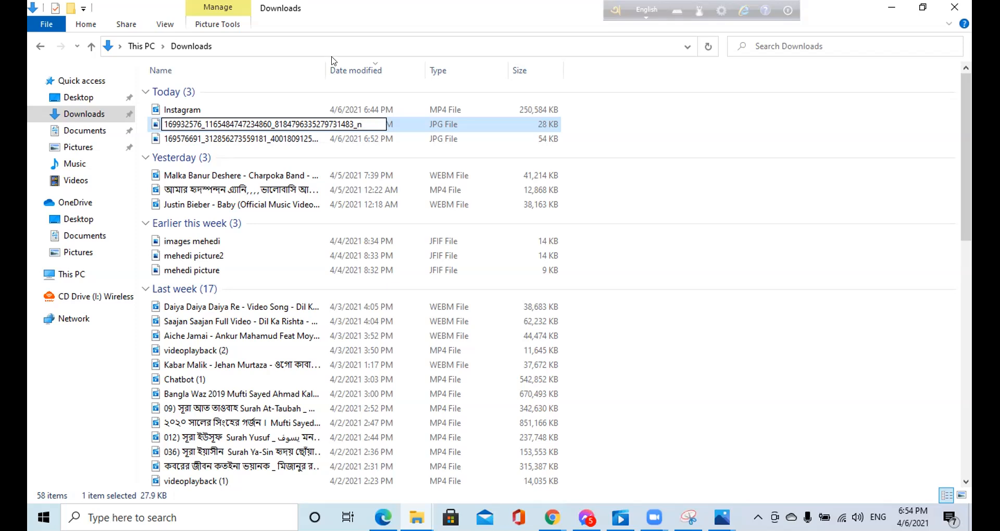
pyautogui.write('fiver pic')
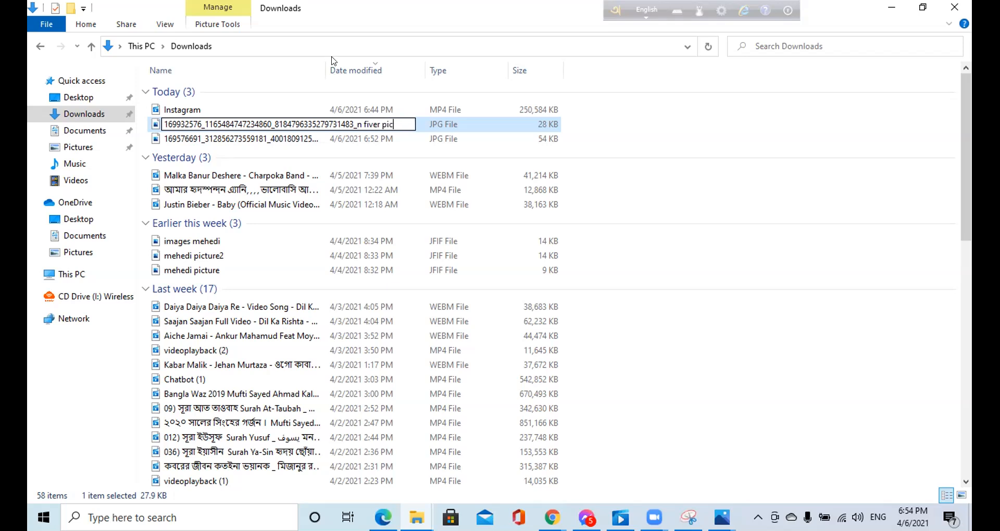
pyautogui.press('Return')
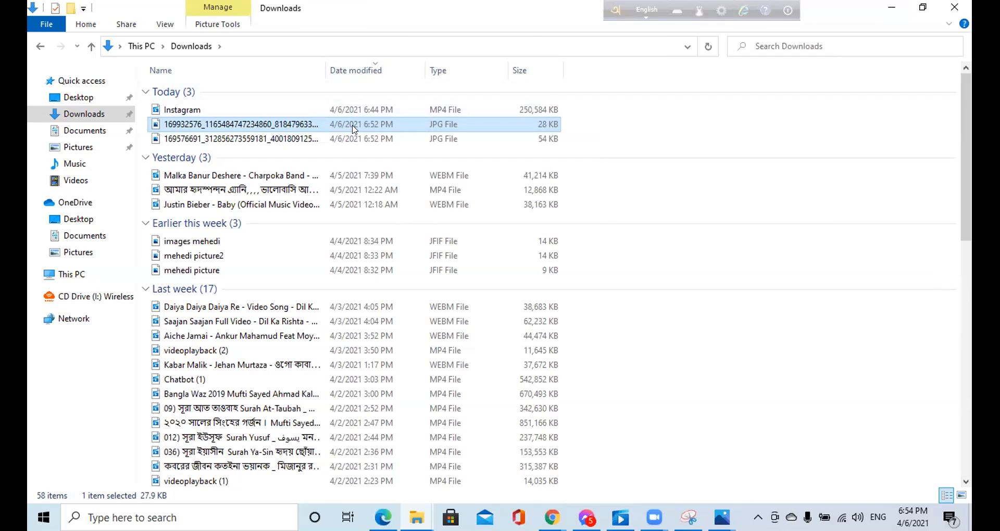
pyautogui.doubleClick(315, 125)
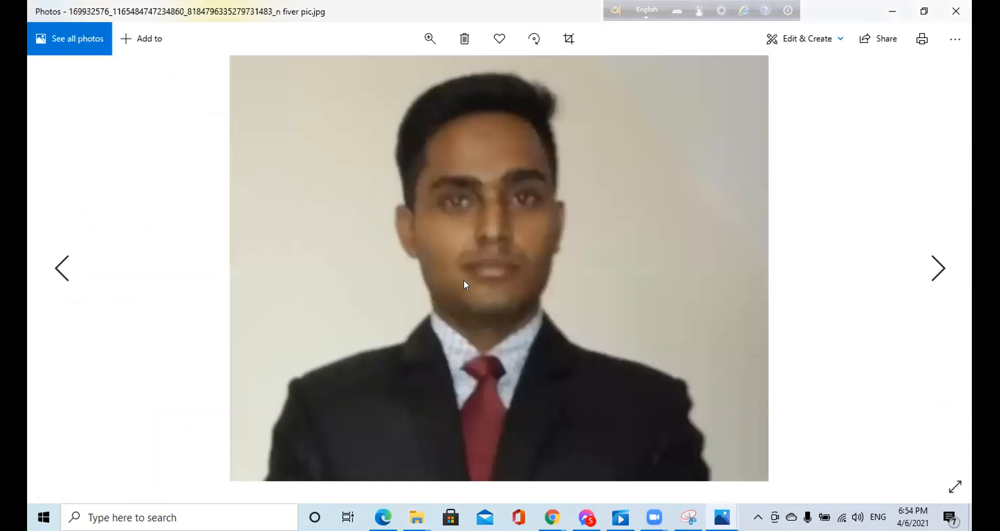
pyautogui.click(52, 270)
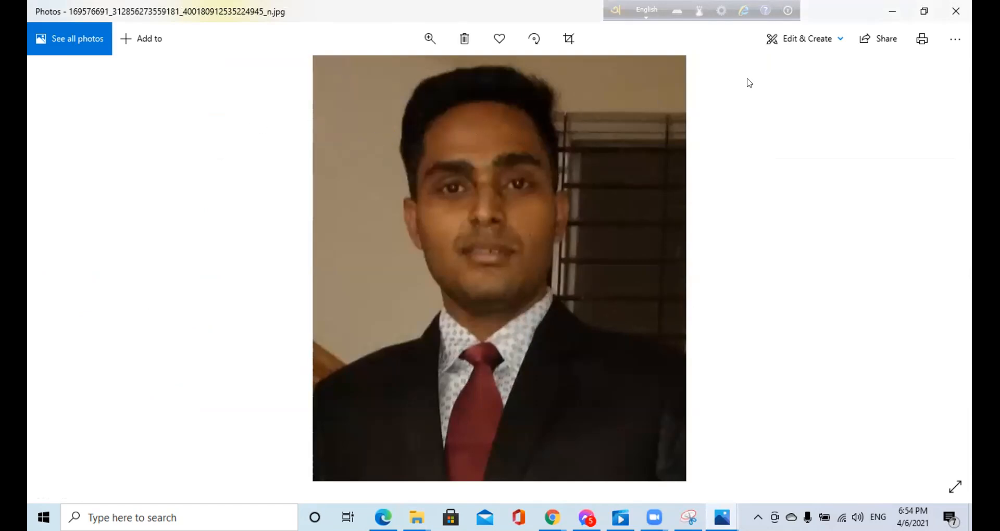
pyautogui.click(892, 11)
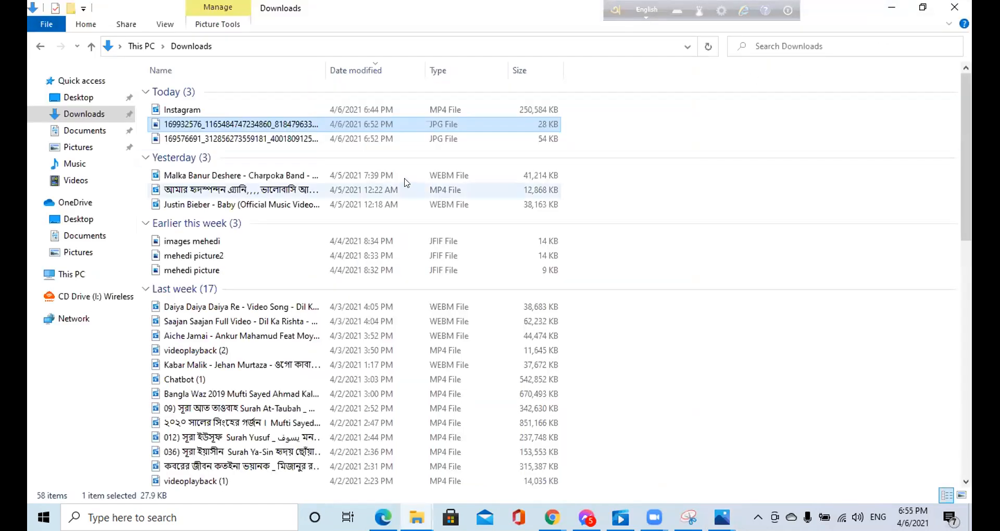
pyautogui.click(352, 139)
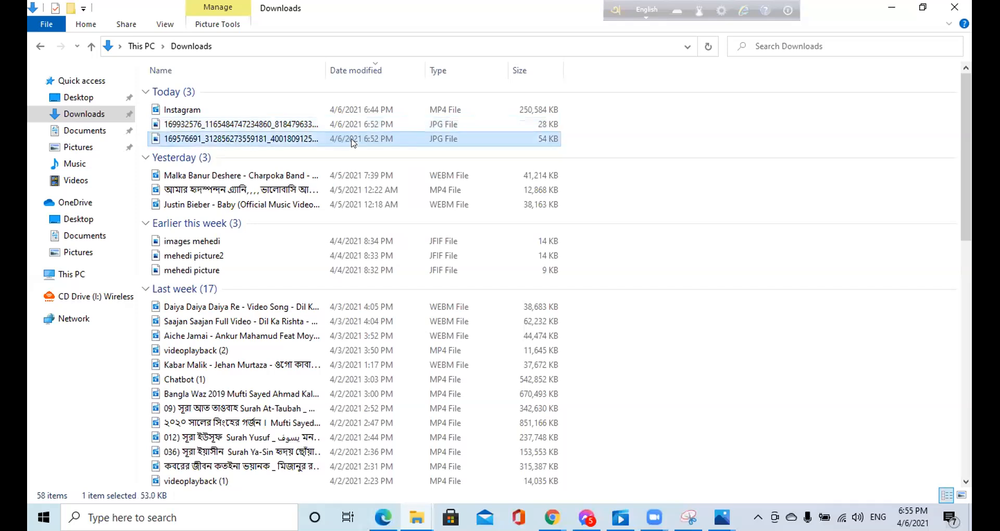
pyautogui.doubleClick(352, 140)
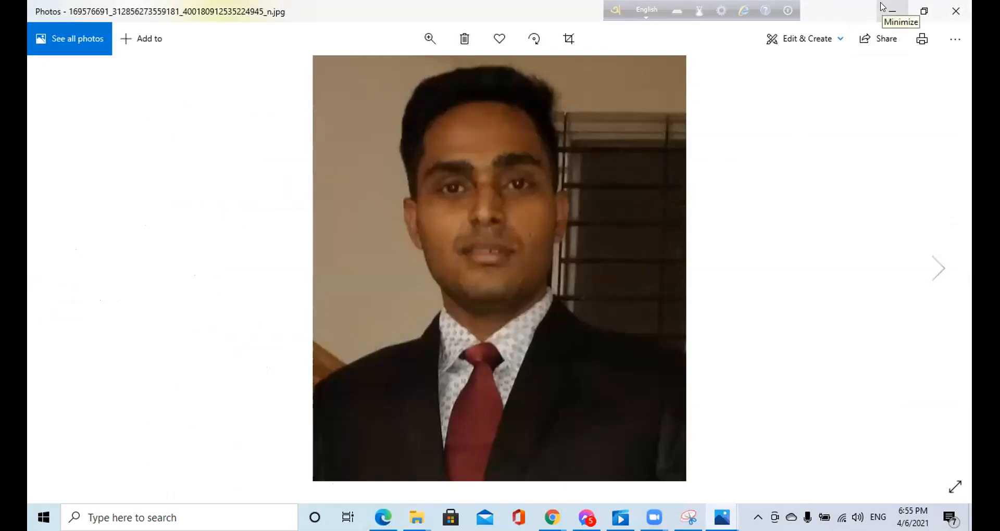
pyautogui.click(881, 8)
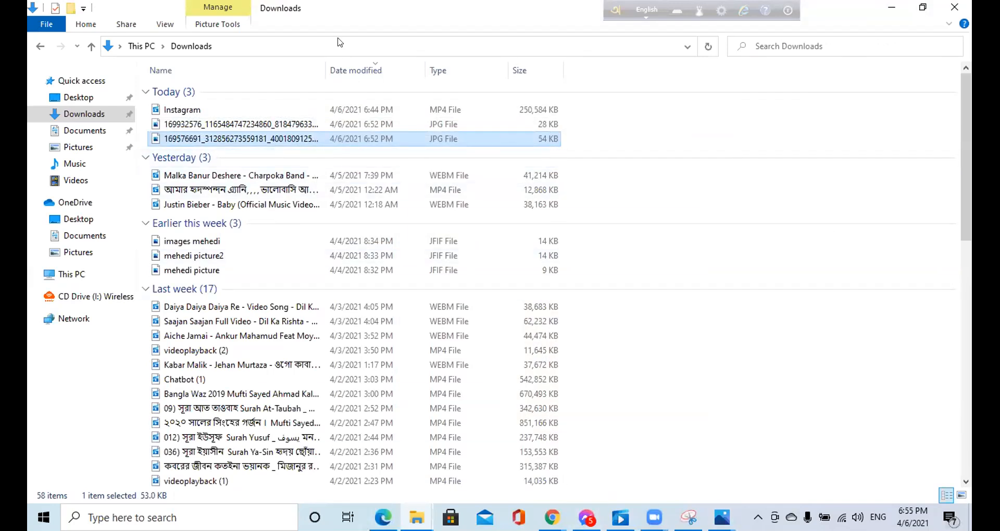
pyautogui.doubleClick(440, 142)
pyautogui.click(892, 6)
pyautogui.moveTo(654, 517)
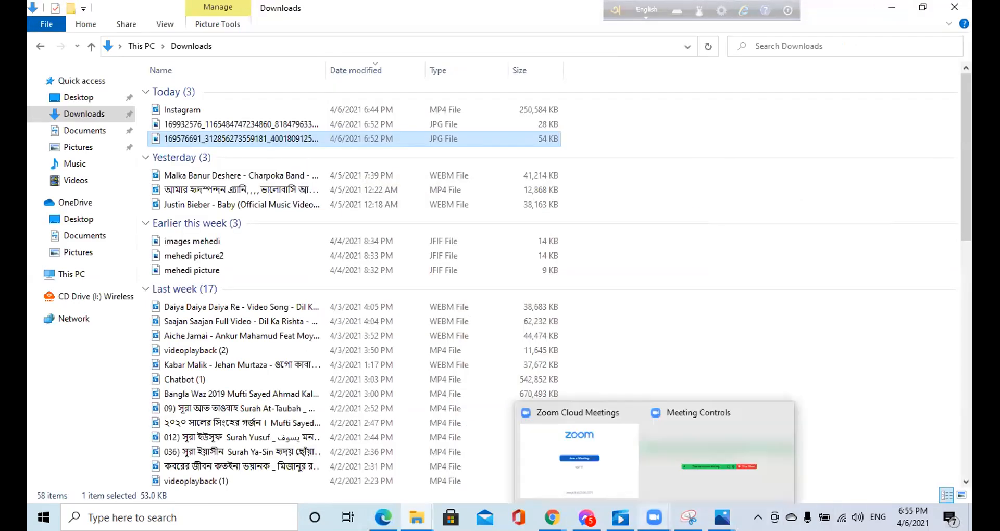
pyautogui.click(694, 448)
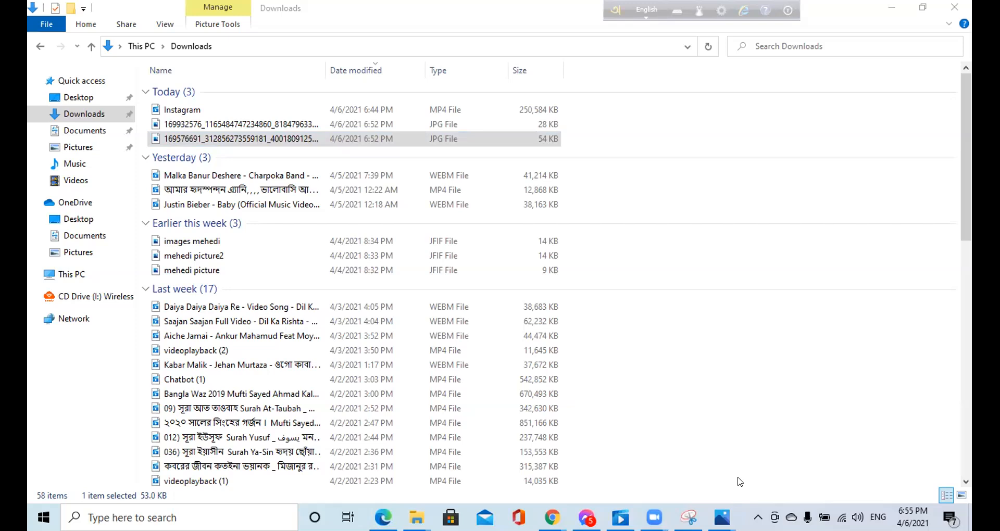
pyautogui.click(698, 385)
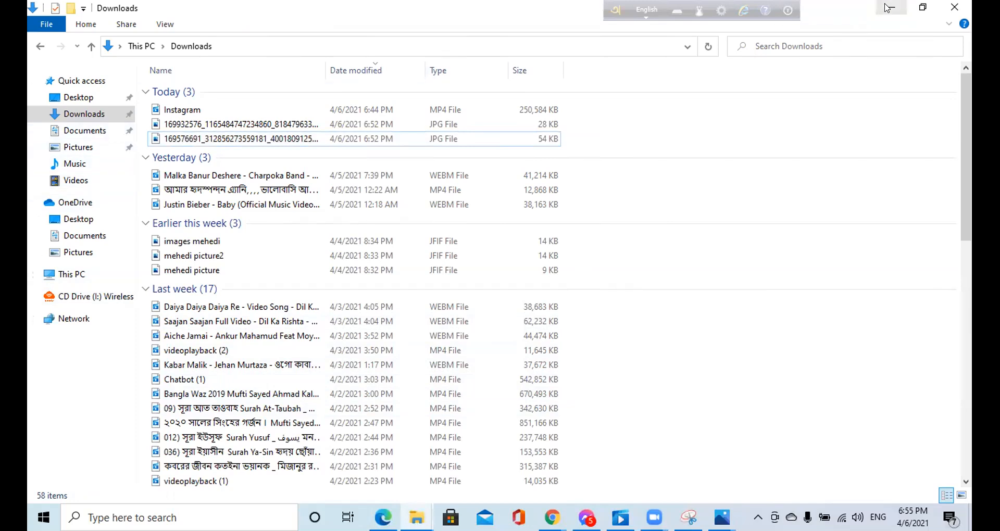
pyautogui.click(886, 8)
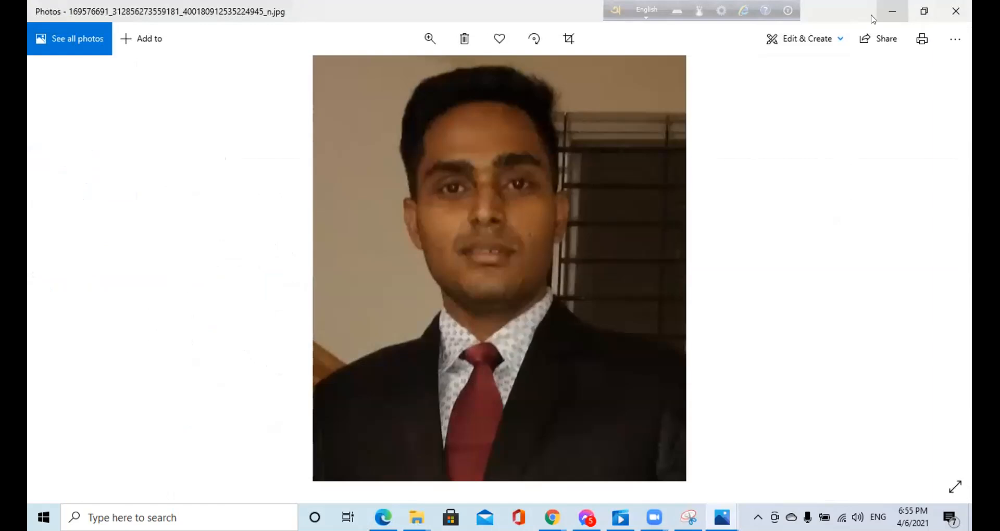
pyautogui.click(863, 17)
# Minimize the photo viewer and Downloads windows, then launch Google Chrome maximized
pyautogui.click(892, 11)
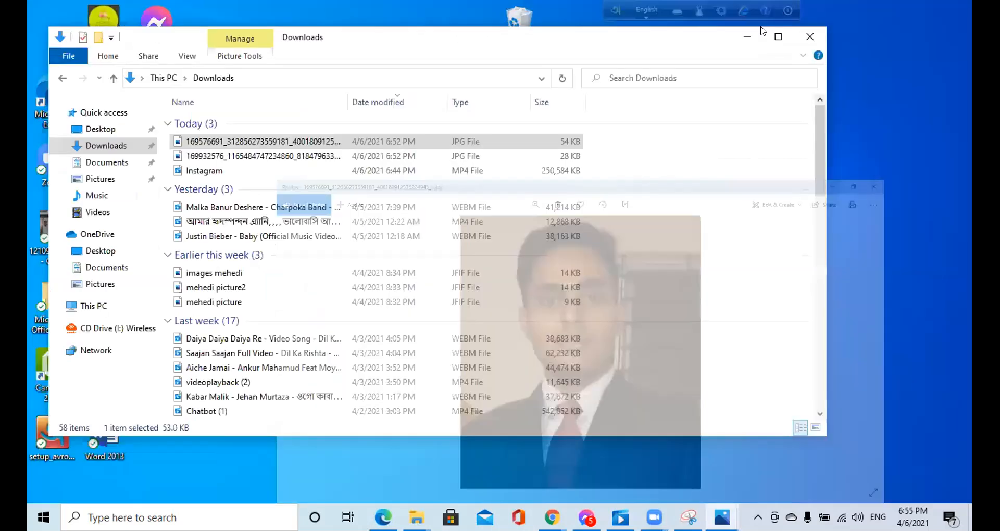
pyautogui.click(745, 36)
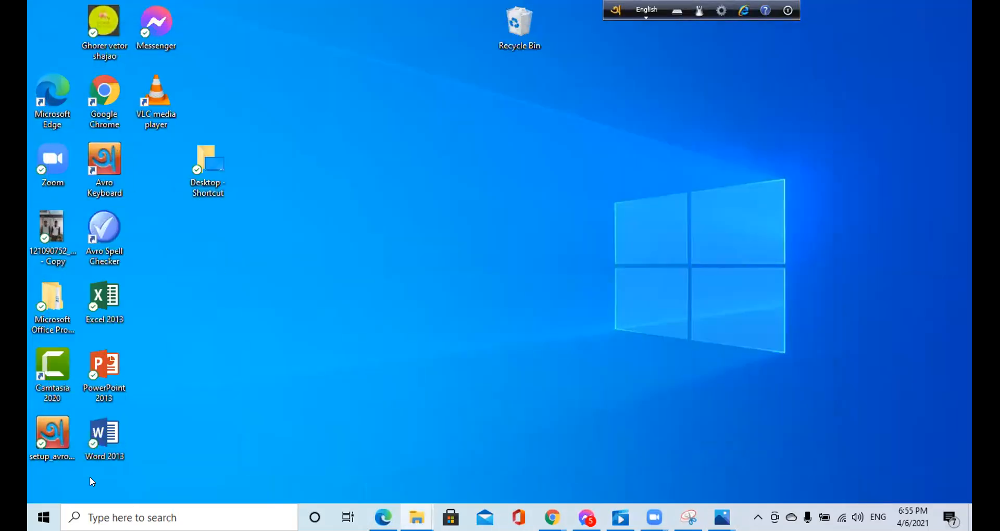
pyautogui.doubleClick(117, 103)
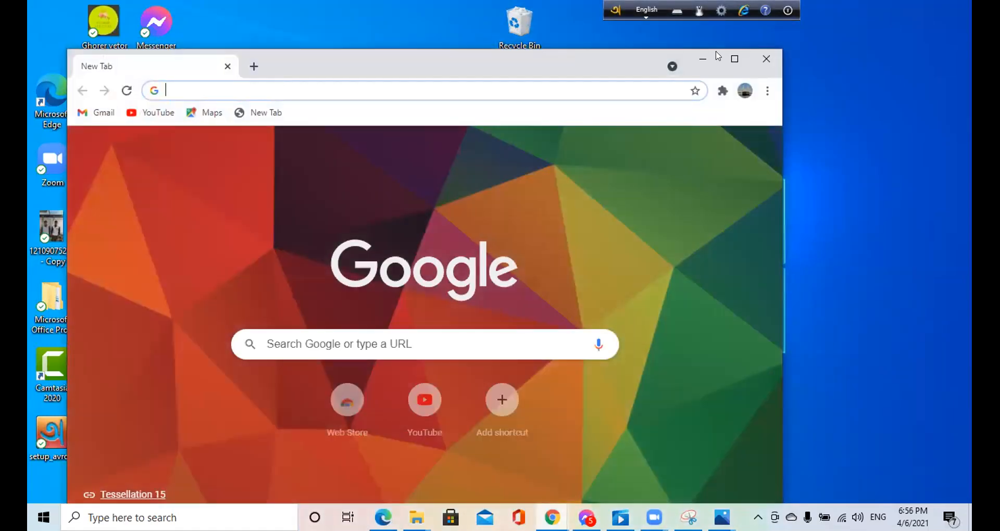
pyautogui.click(729, 56)
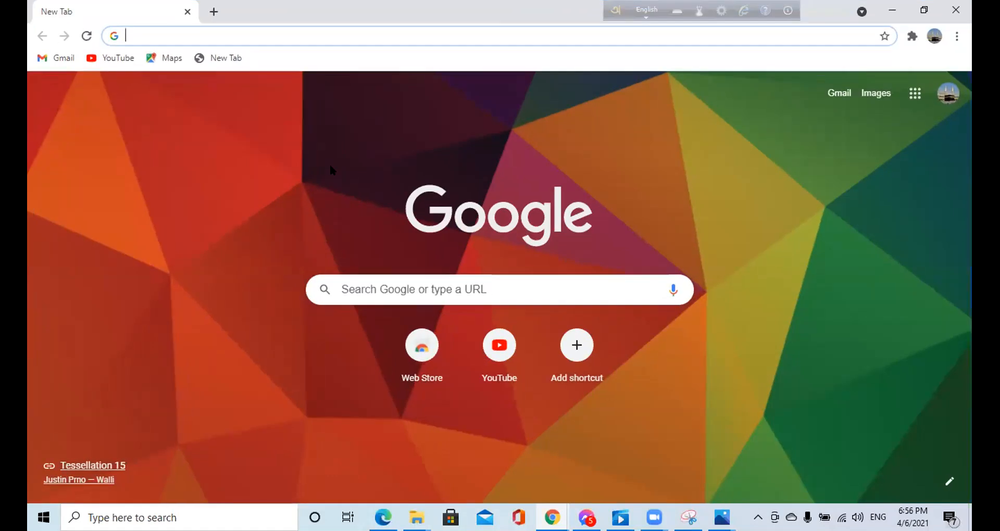
# Go to the address wwww.fiver.com in Chrome
pyautogui.click(288, 34)
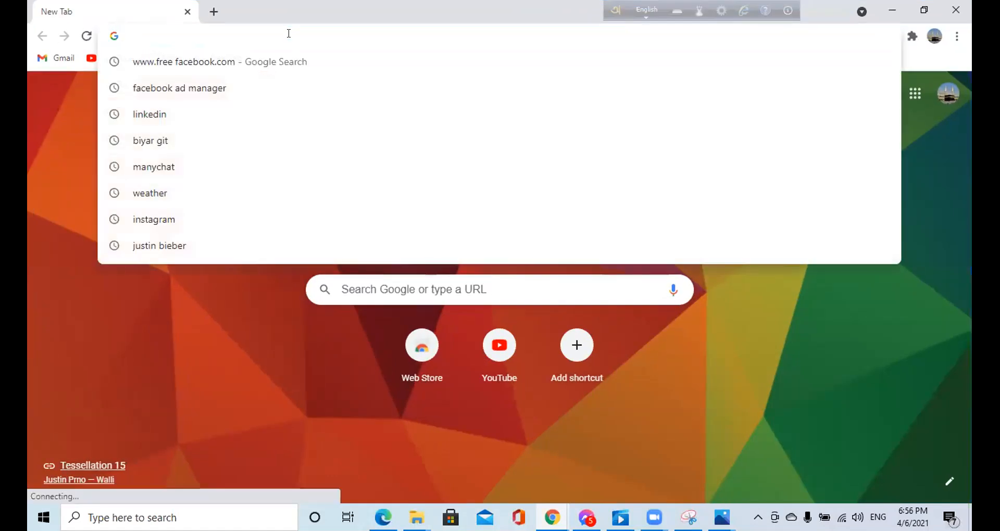
pyautogui.write('www')
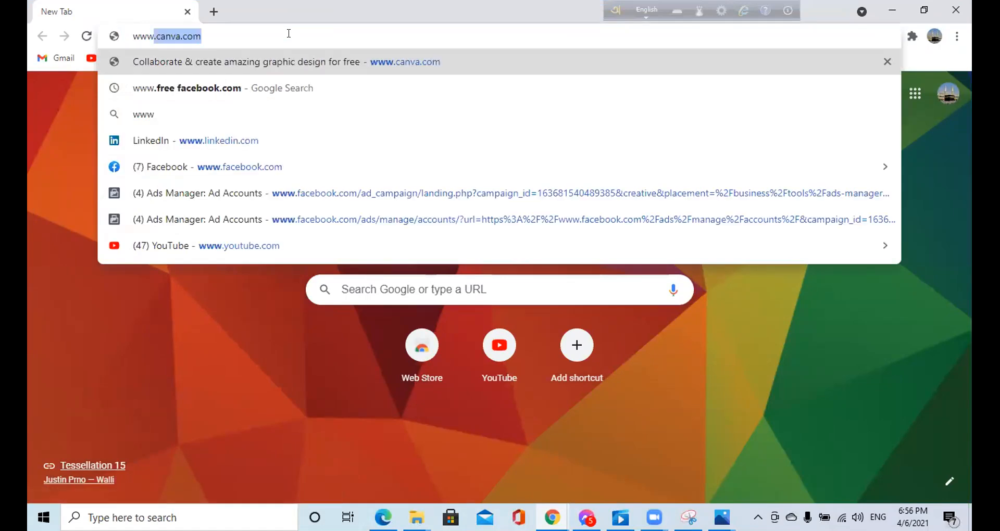
pyautogui.write('w.fi')
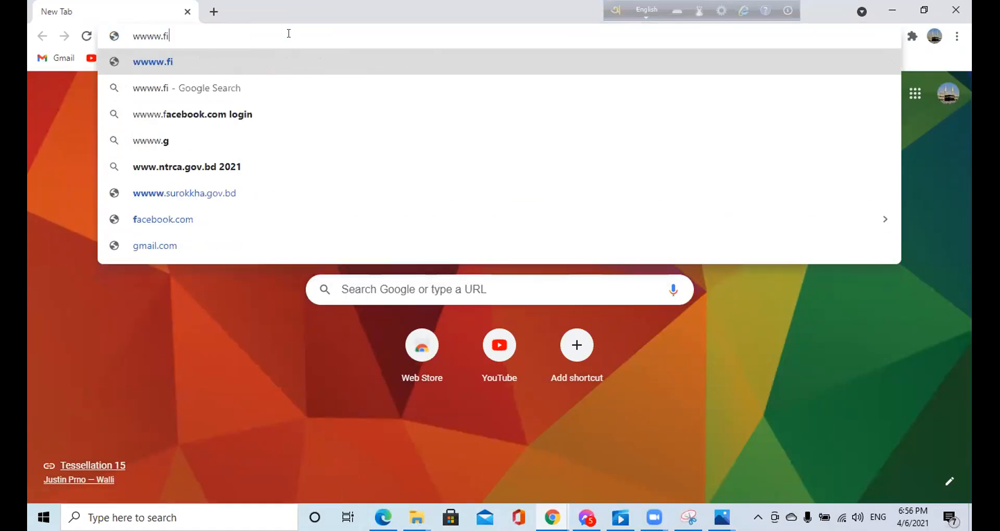
pyautogui.write('ver')
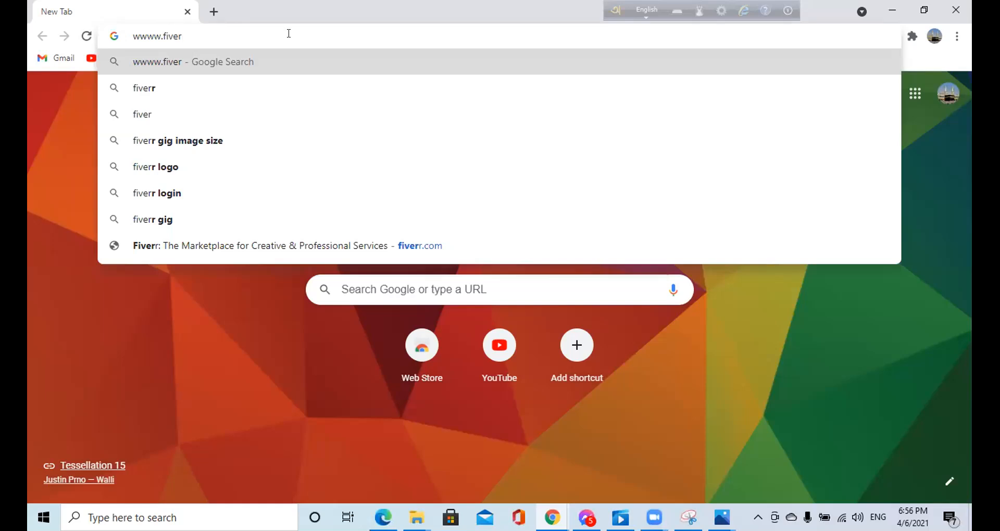
pyautogui.write('.com')
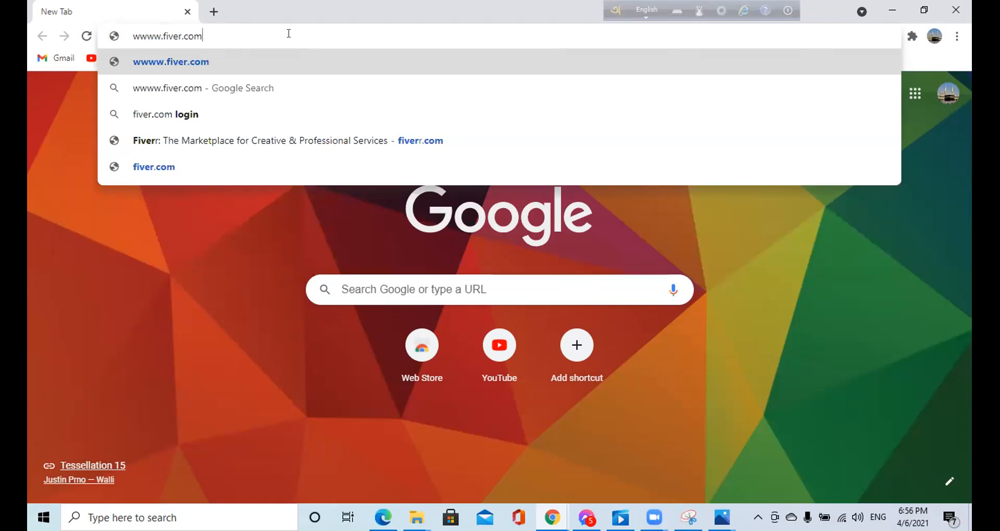
pyautogui.press('Return')
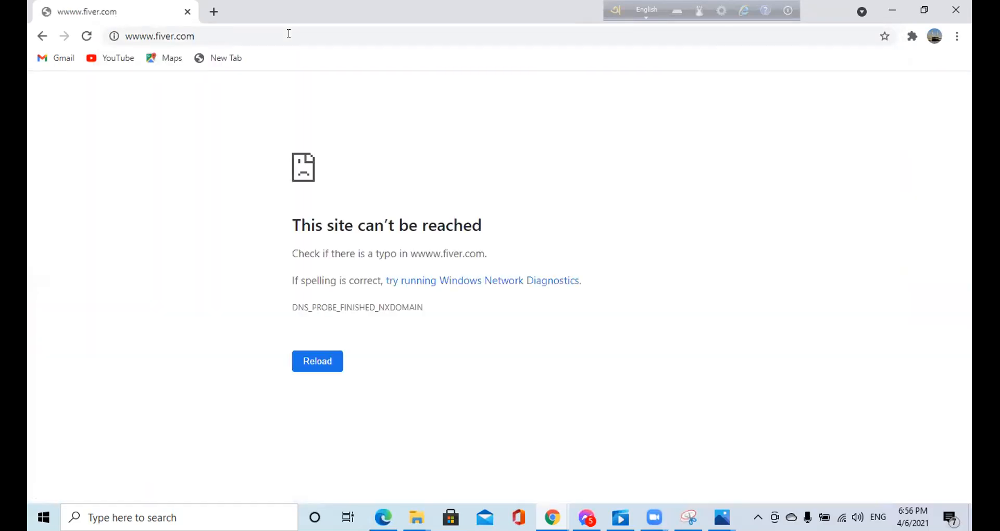
pyautogui.click(323, 363)
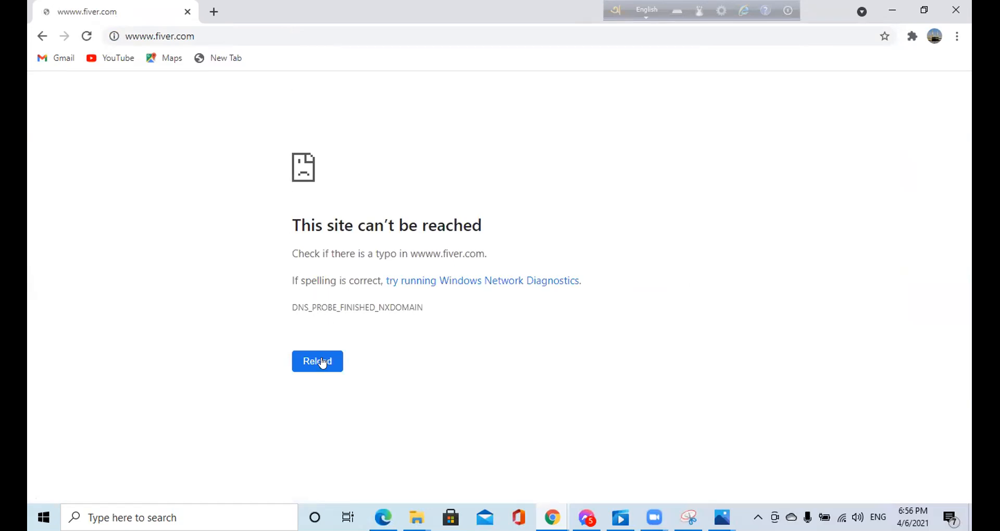
pyautogui.click(152, 32)
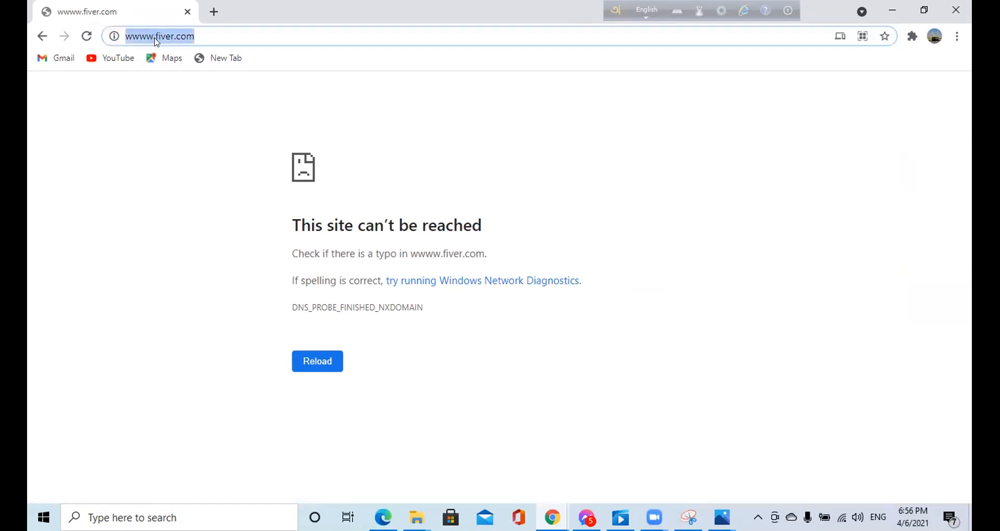
pyautogui.click(193, 31)
pyautogui.press('Left')
pyautogui.press('Left')
pyautogui.press('Left')
pyautogui.press('Left')
pyautogui.press('Left')
pyautogui.press('Left')
pyautogui.press('Left')
pyautogui.press('Left')
pyautogui.press('Left')
pyautogui.press('Left')
pyautogui.press('BackSpace')
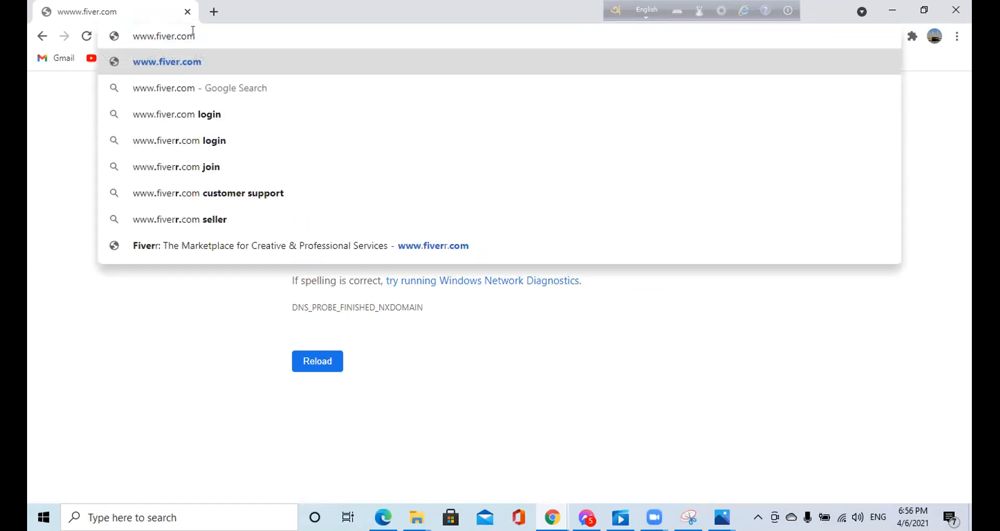
pyautogui.click(236, 89)
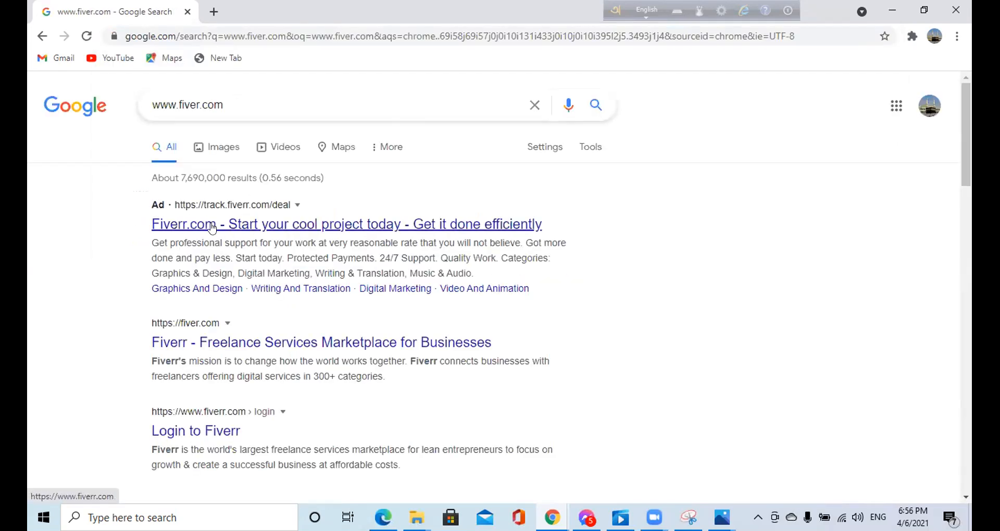
# Open the Fiverr.com ad link from the Google results
pyautogui.click(260, 226)
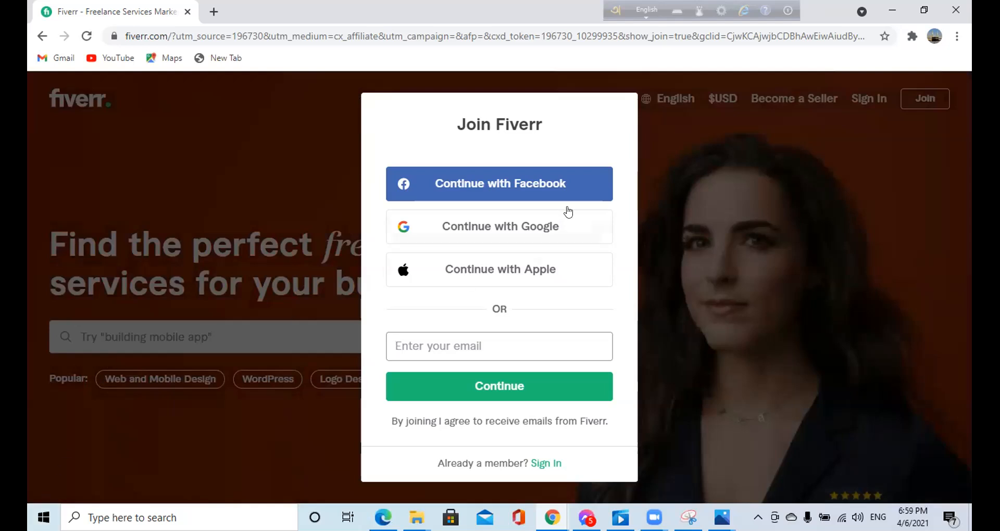
# Choose 'Continue with Google' in the Join Fiverr dialog
pyautogui.click(505, 227)
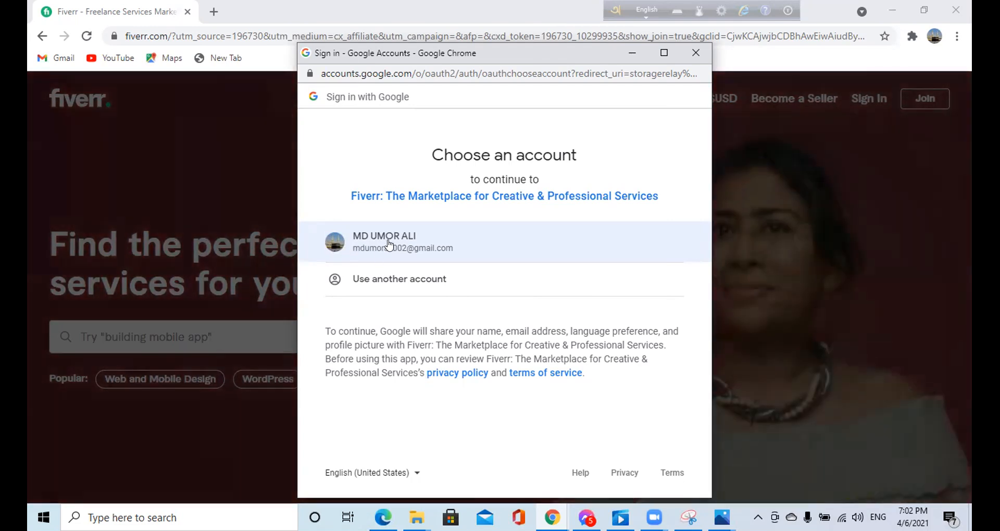
# Select the Google account, then click Join to create the Fiverr account
pyautogui.click(388, 244)
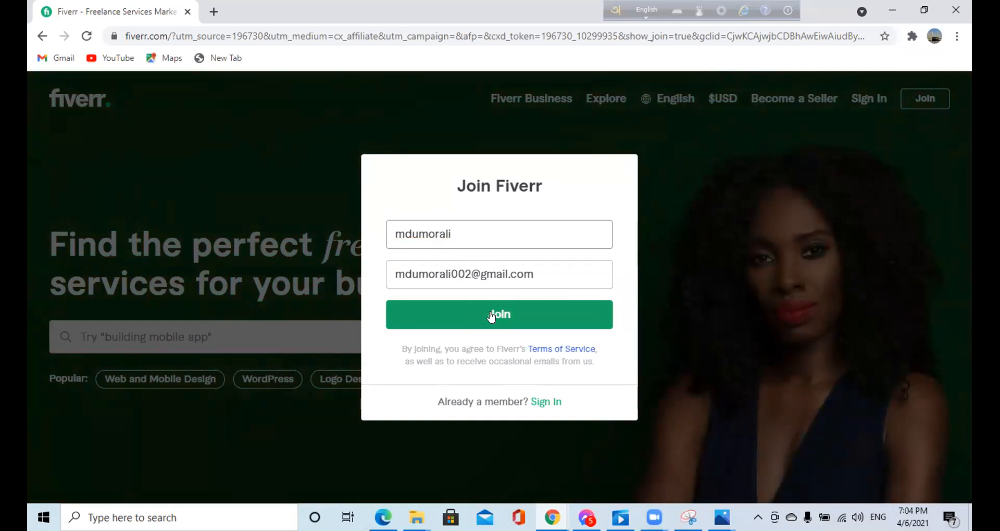
pyautogui.click(492, 315)
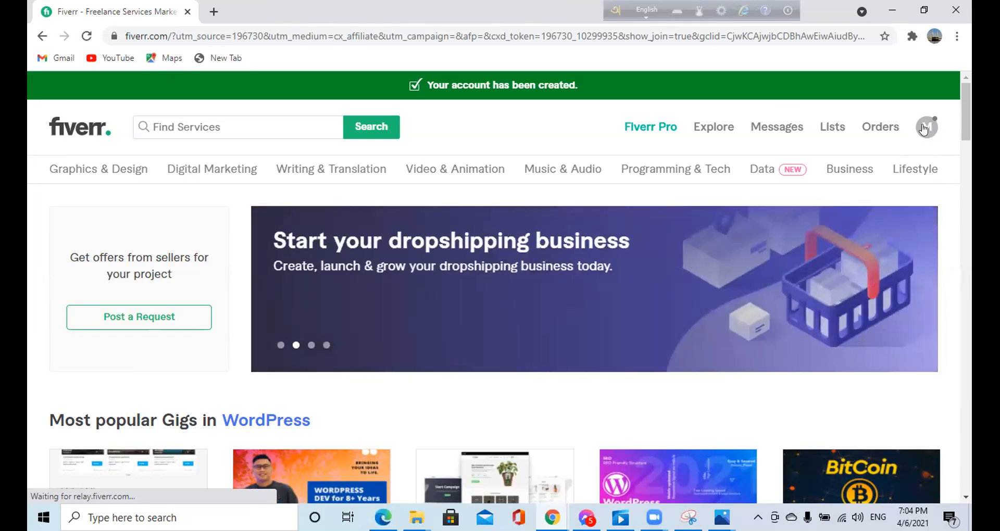
# Go to Profile from the avatar menu and start a profile picture upload
pyautogui.click(923, 129)
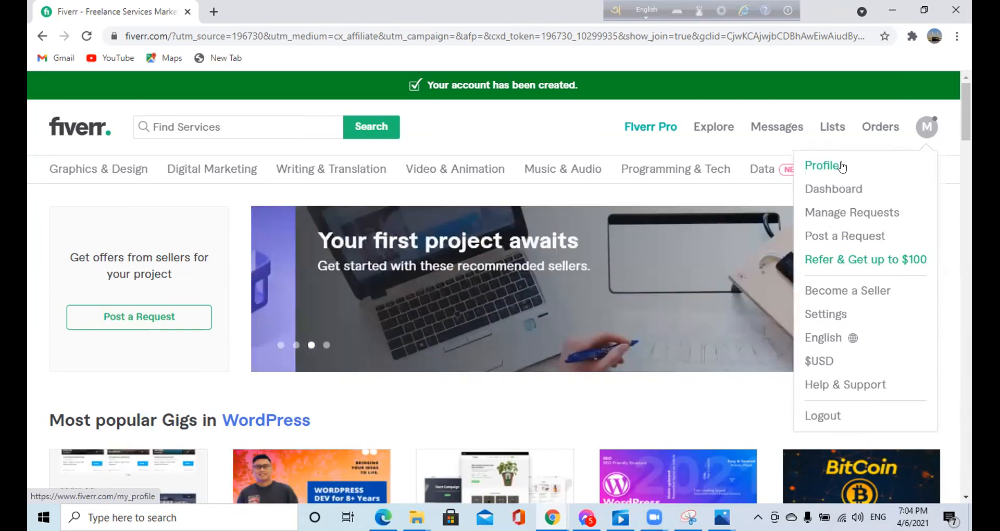
pyautogui.click(831, 169)
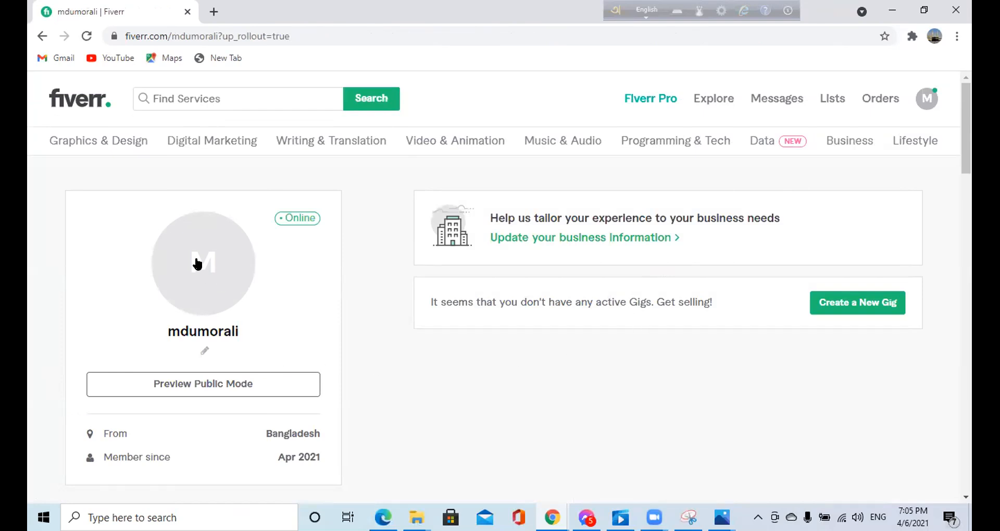
pyautogui.moveTo(200, 266)
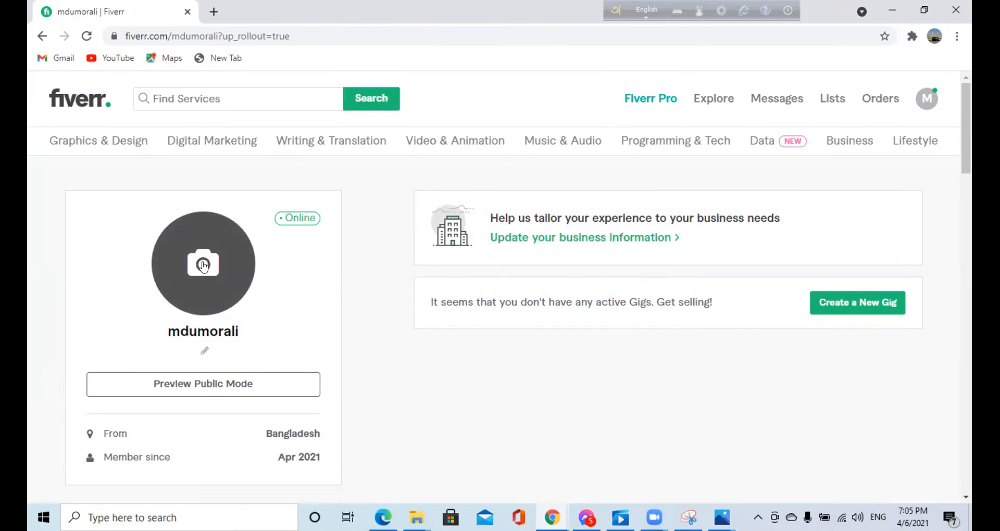
pyautogui.click(203, 264)
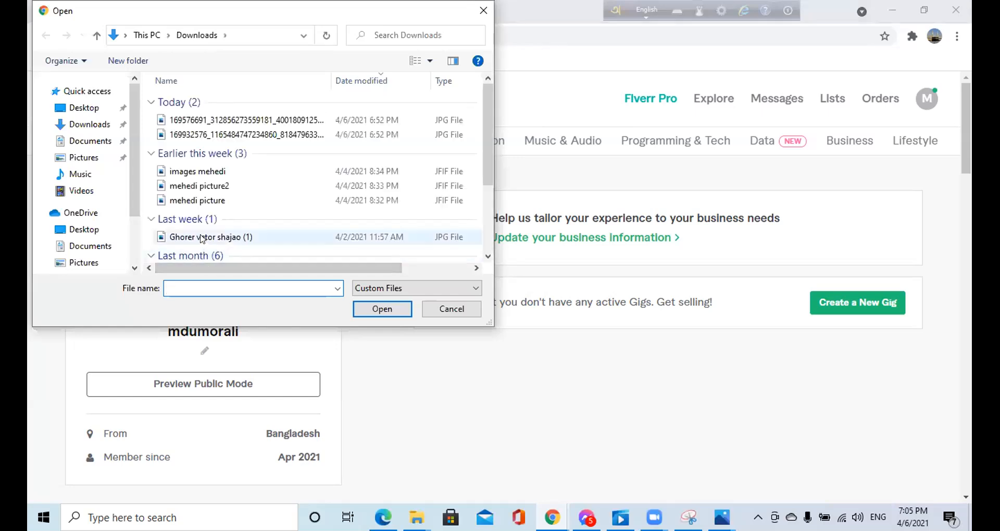
# Browse to Downloads in the file picker, then close it without choosing a file
pyautogui.click(89, 125)
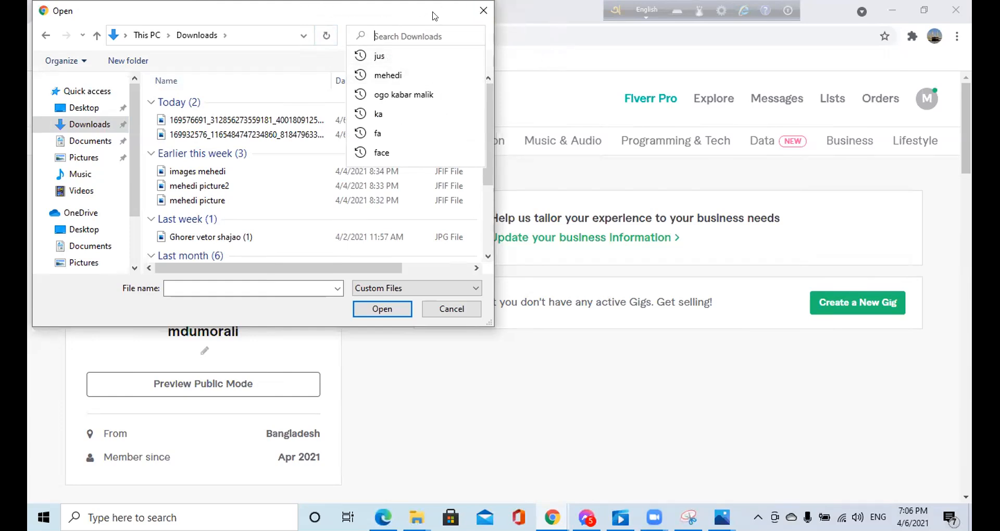
pyautogui.click(483, 10)
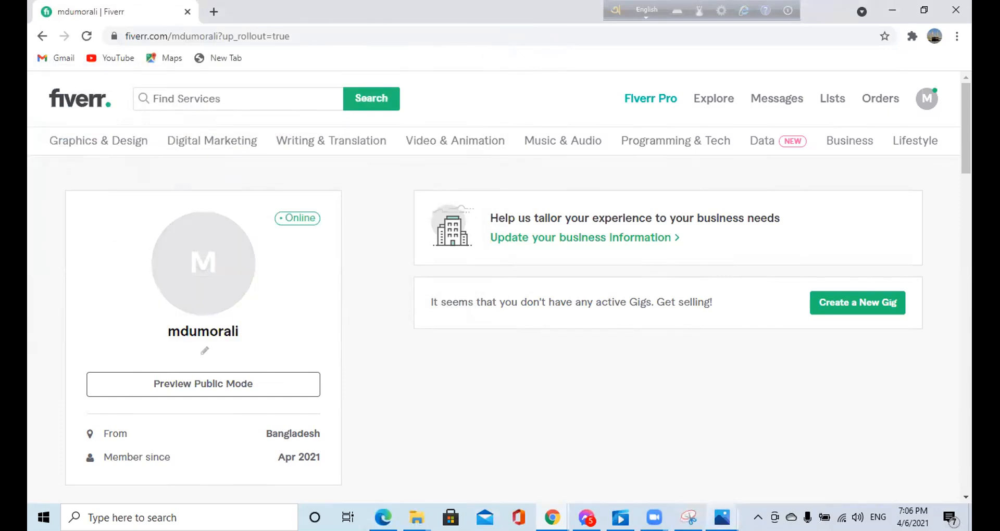
pyautogui.moveTo(722, 517)
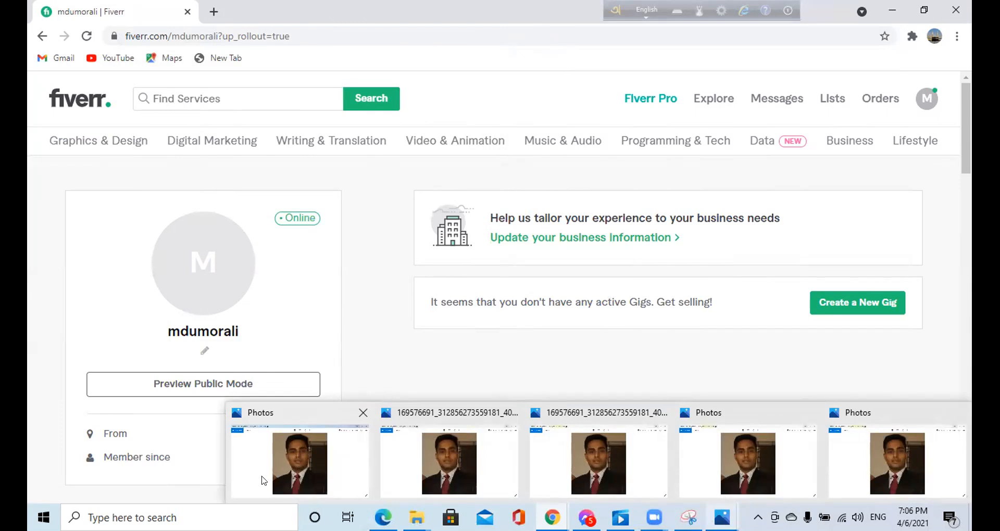
pyautogui.click(303, 454)
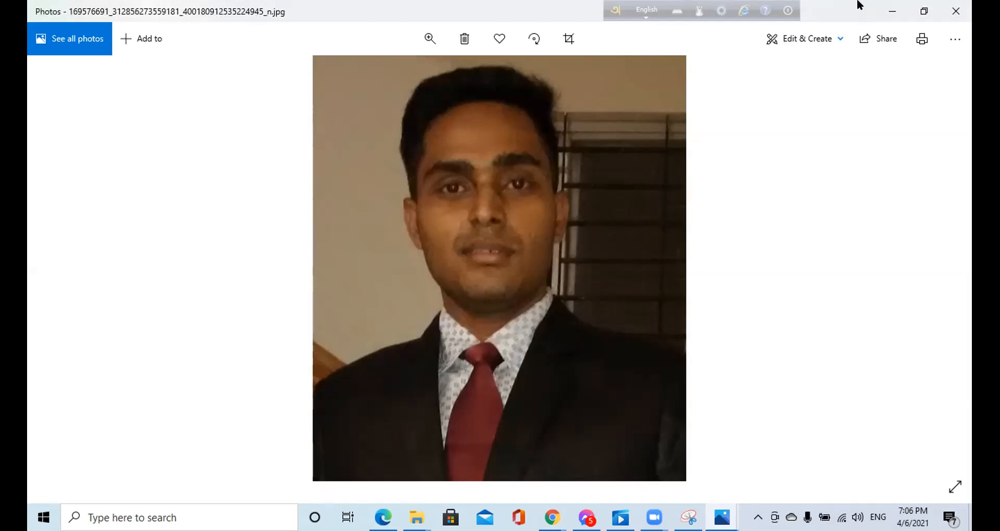
pyautogui.click(891, 12)
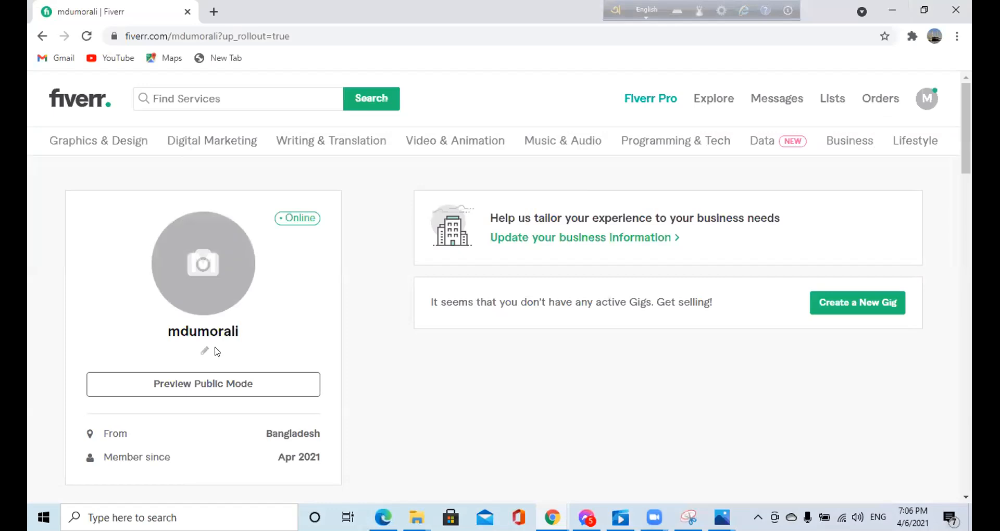
# Upload the first portrait photo from Downloads as the profile picture
pyautogui.click(202, 270)
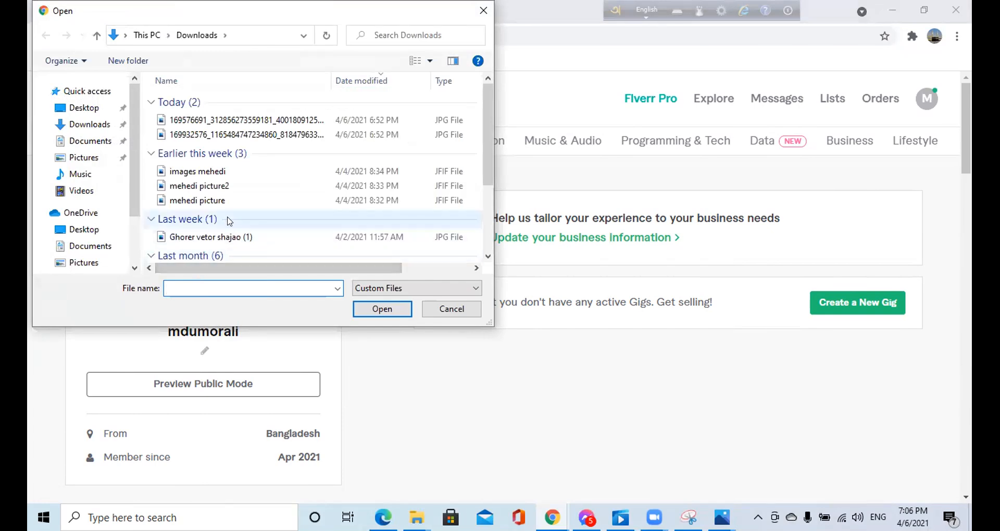
pyautogui.click(82, 126)
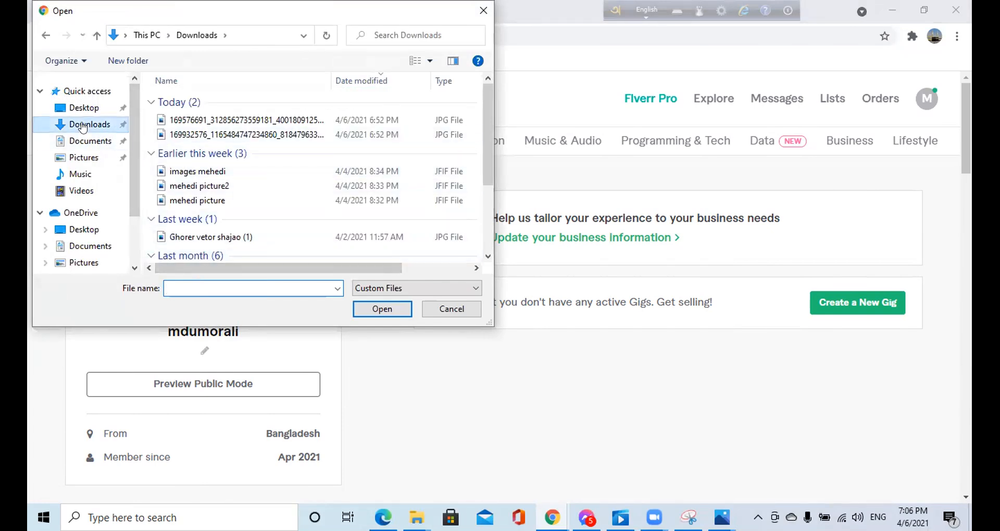
pyautogui.click(275, 120)
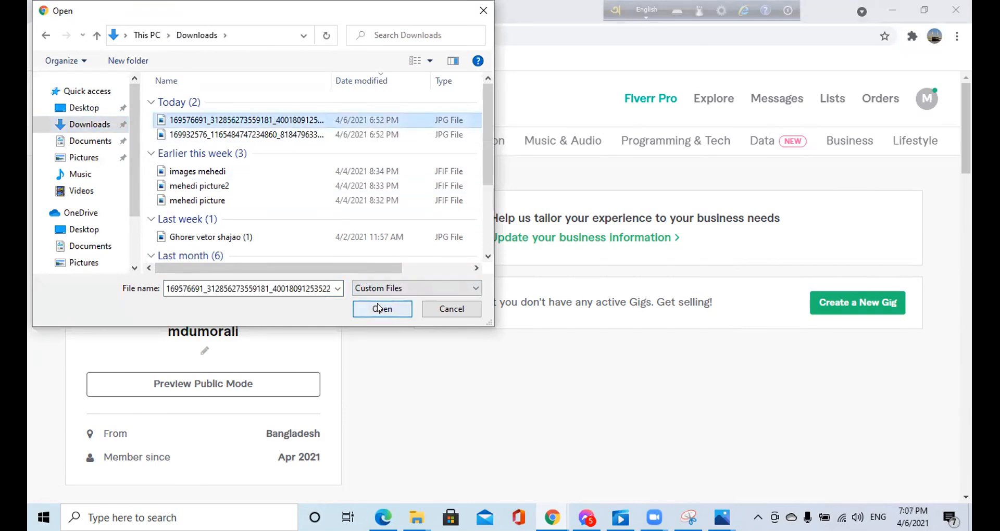
pyautogui.click(379, 309)
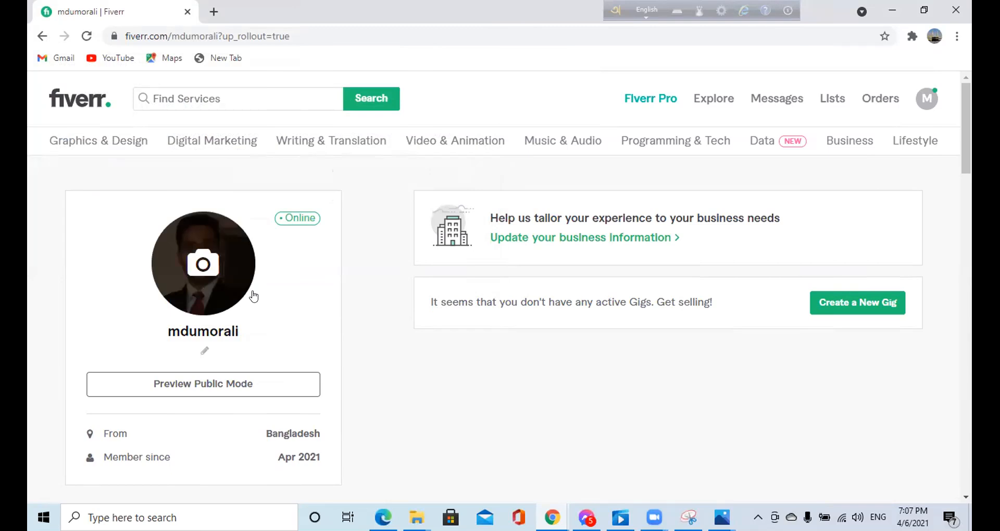
# Open the profile's Description editor and place the cursor in the empty description box
pyautogui.scroll(-3, 209, 380)
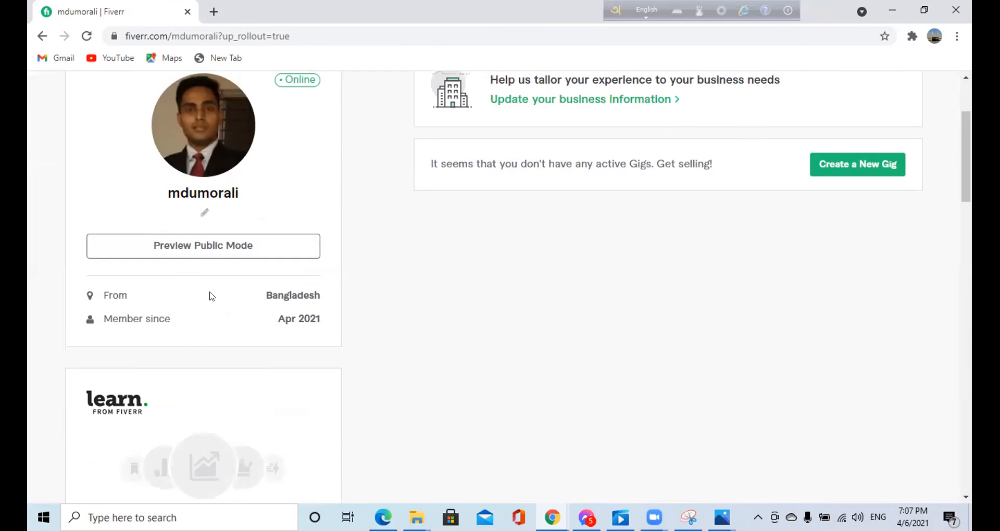
pyautogui.scroll(-1, 212, 342)
pyautogui.scroll(-5, 211, 333)
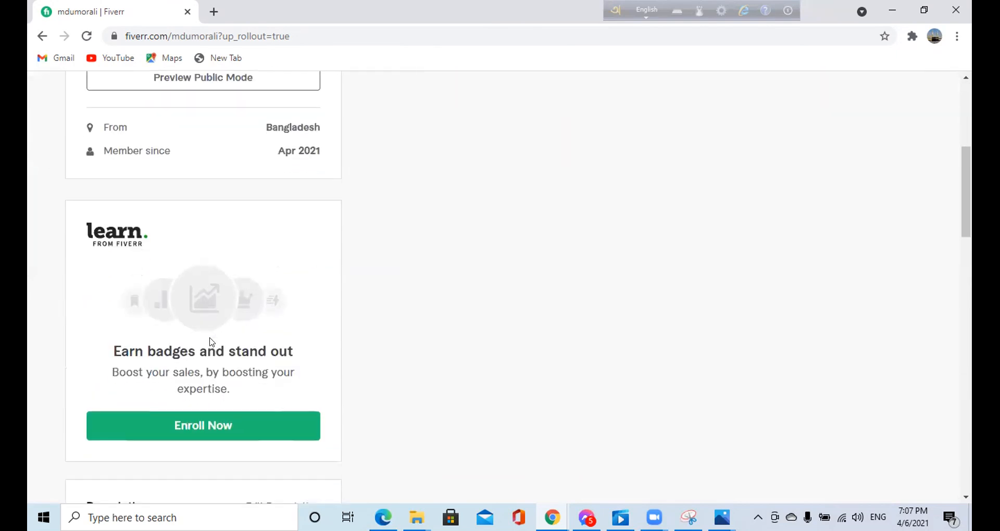
pyautogui.scroll(-5, 207, 307)
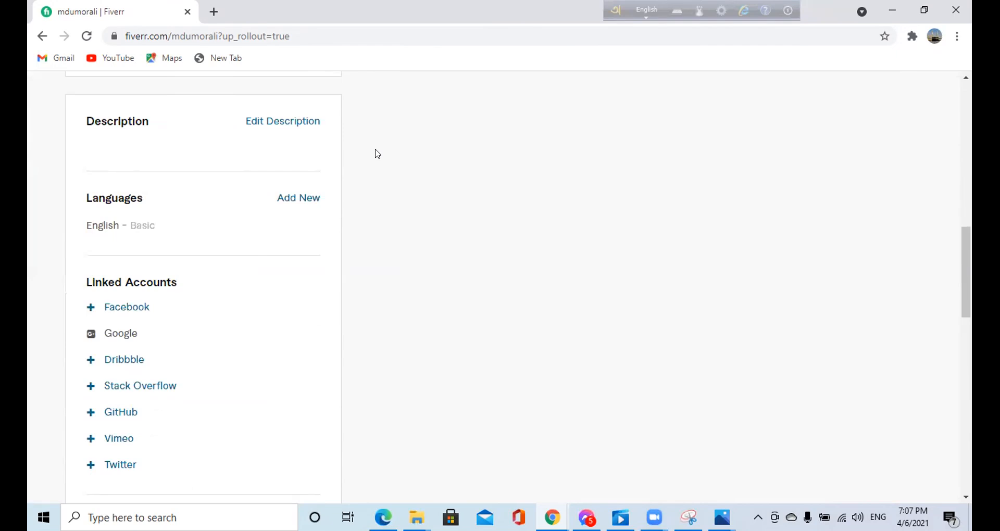
pyautogui.click(282, 121)
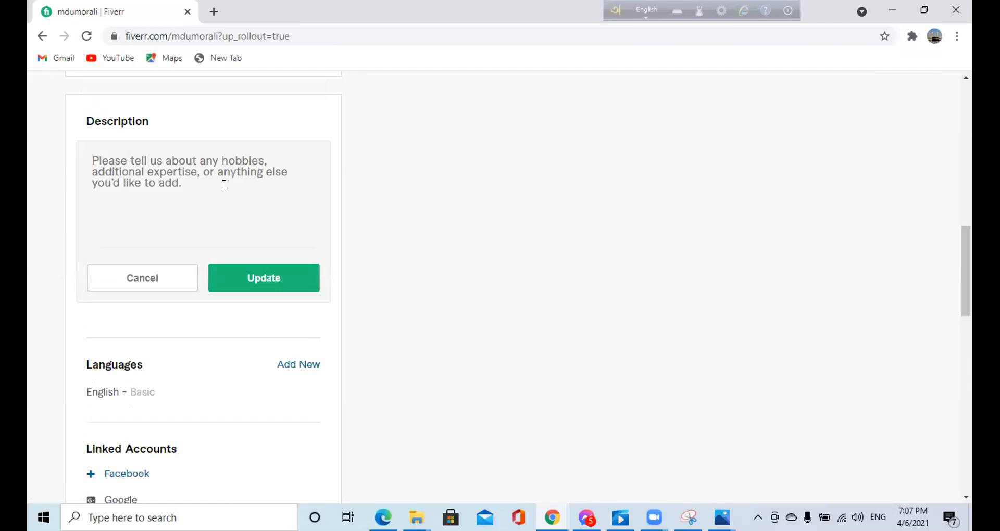
pyautogui.click(182, 183)
# Add Bengali to the profile's languages at Native/Bilingual level
pyautogui.scroll(-1, 179, 208)
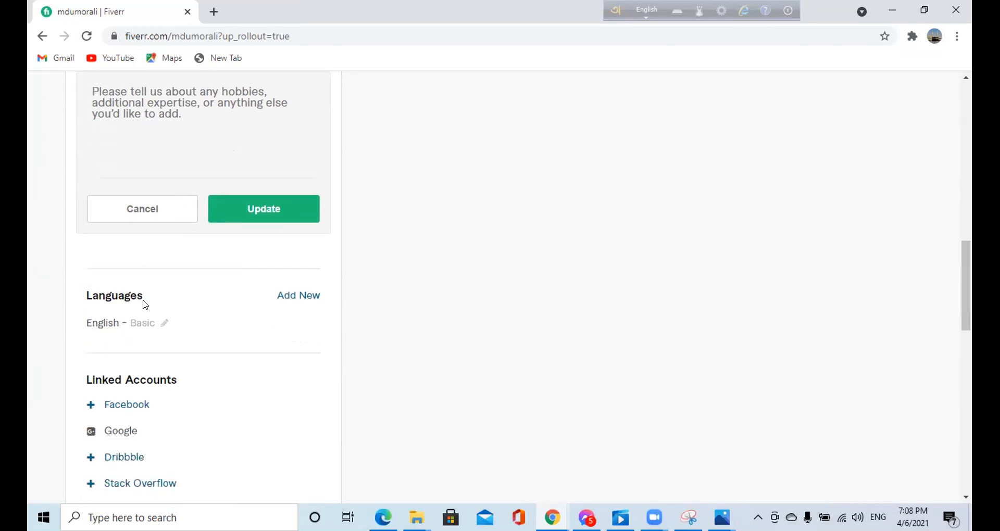
pyautogui.click(293, 297)
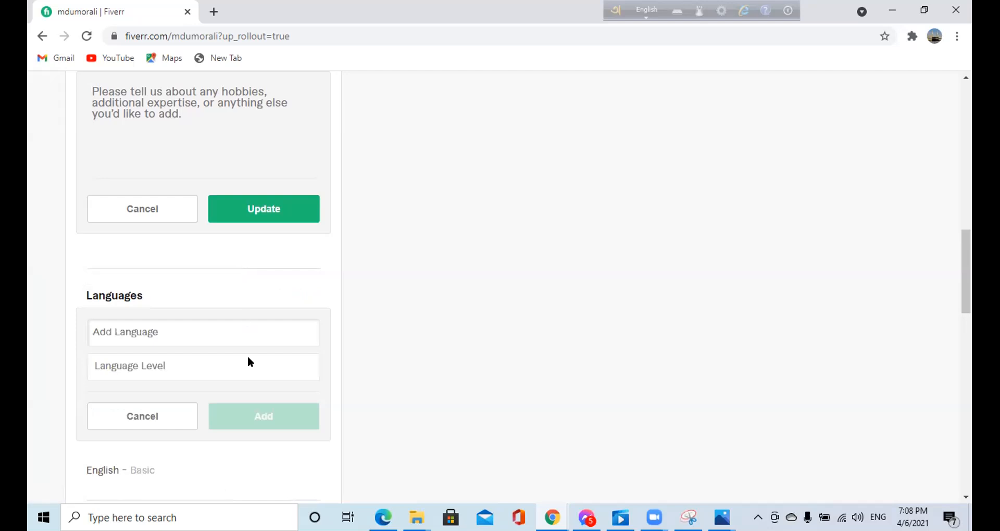
pyautogui.scroll(-2, 247, 355)
pyautogui.click(162, 195)
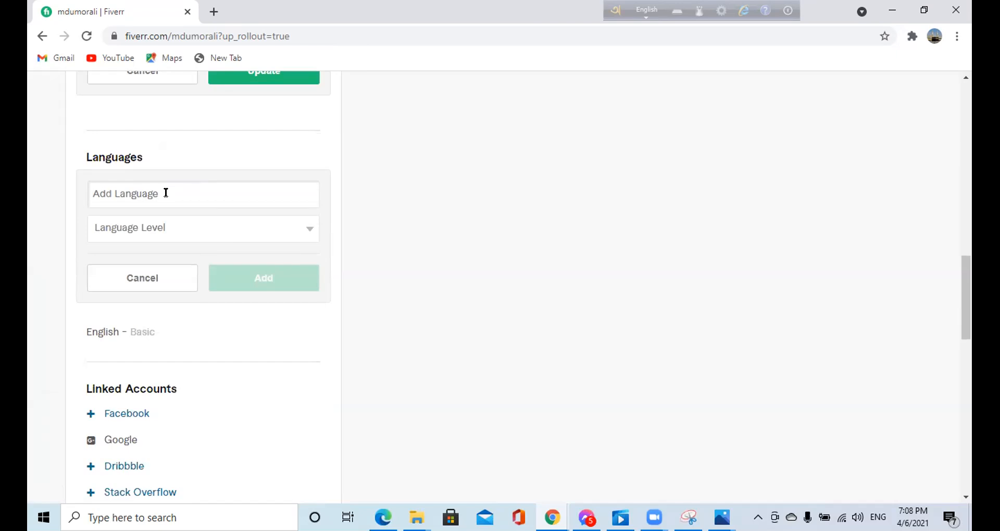
pyautogui.write('B')
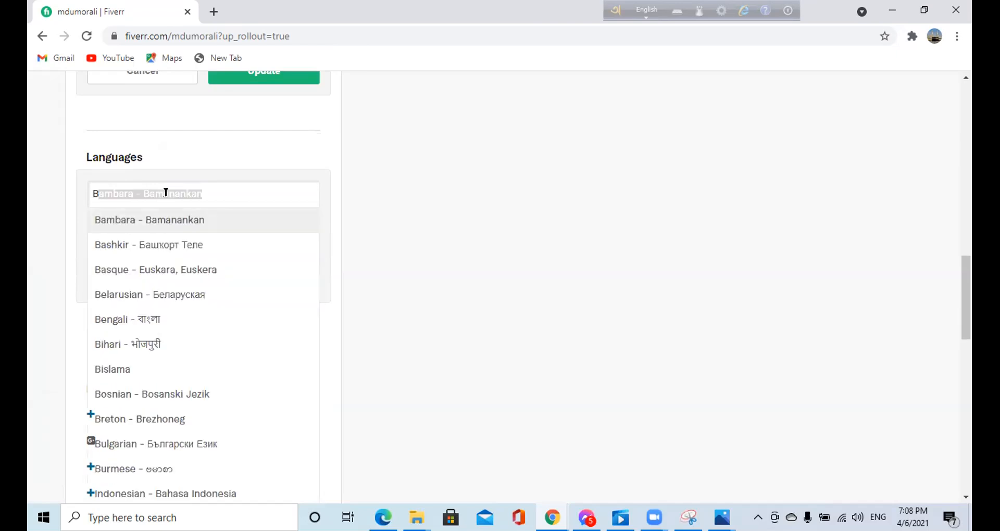
pyautogui.write('e')
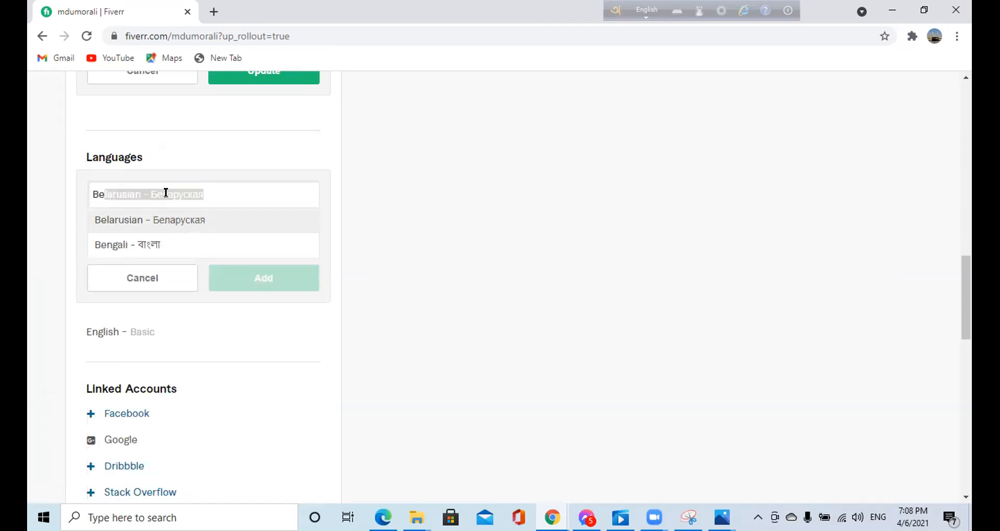
pyautogui.write('n')
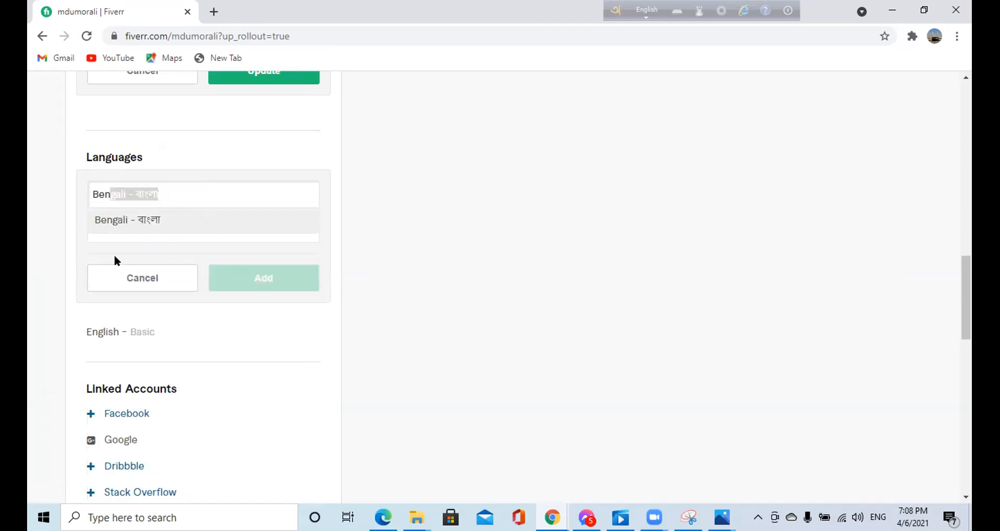
pyautogui.click(116, 220)
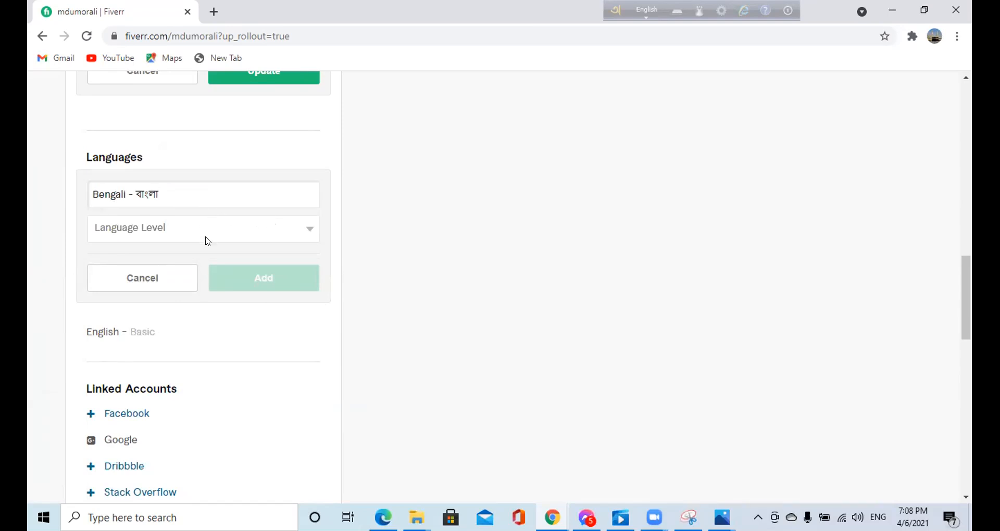
pyautogui.click(310, 229)
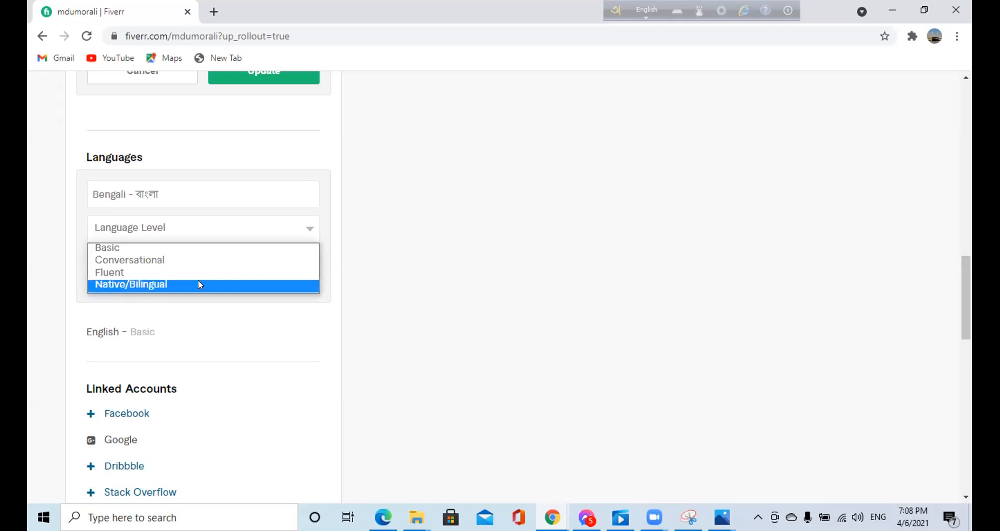
pyautogui.click(165, 281)
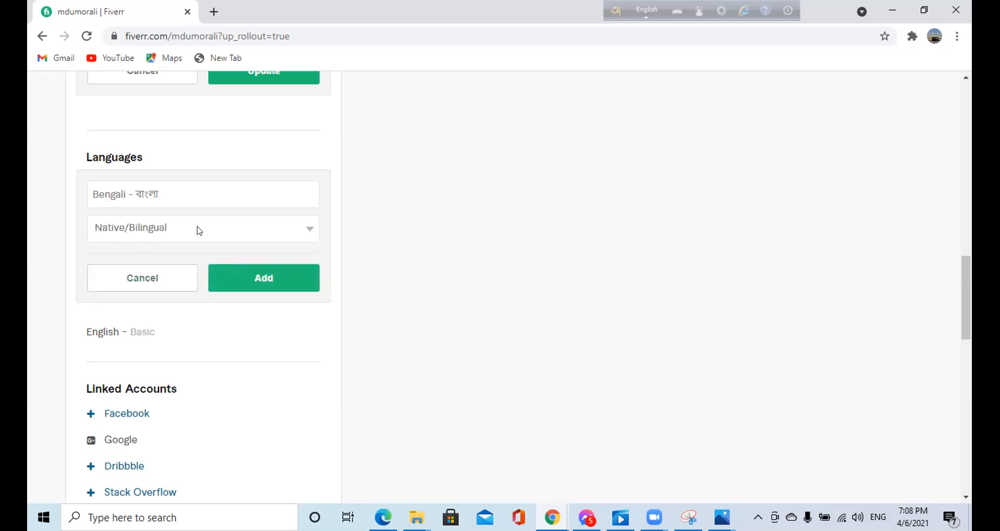
pyautogui.click(264, 275)
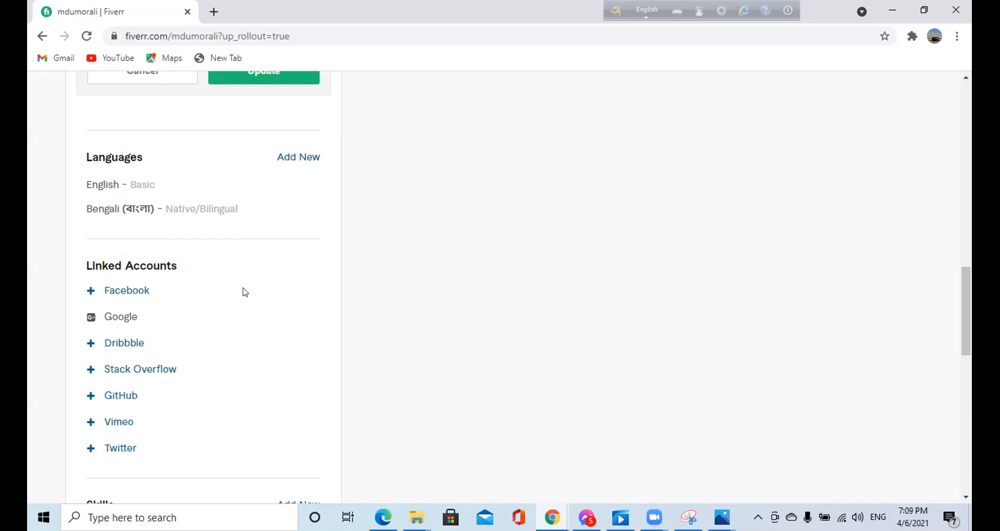
# Change the English language entry's level from Basic to Fluent
pyautogui.moveTo(151, 185)
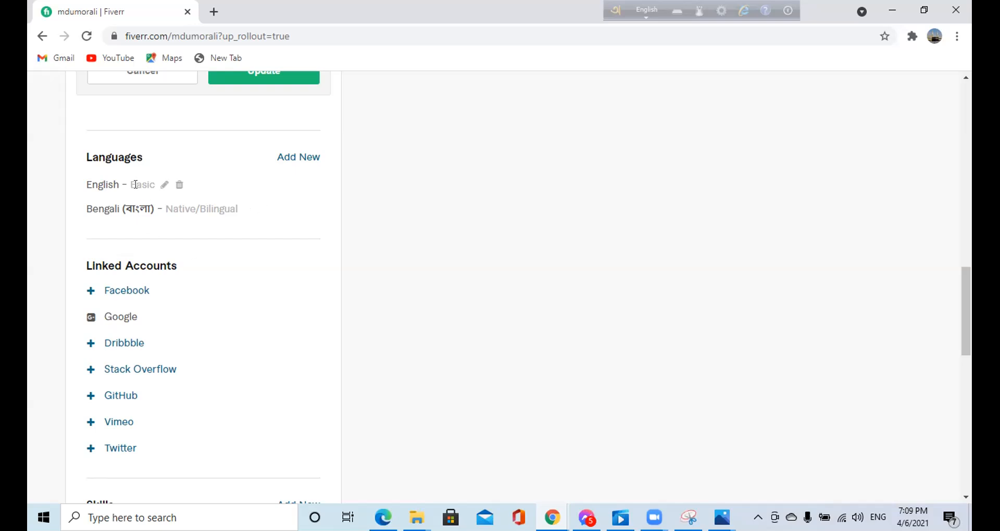
pyautogui.click(161, 186)
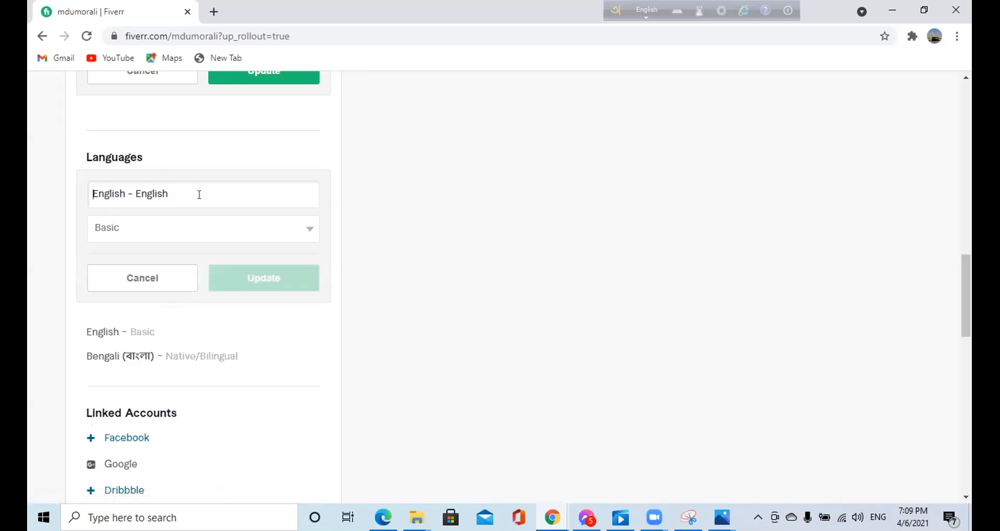
pyautogui.click(308, 230)
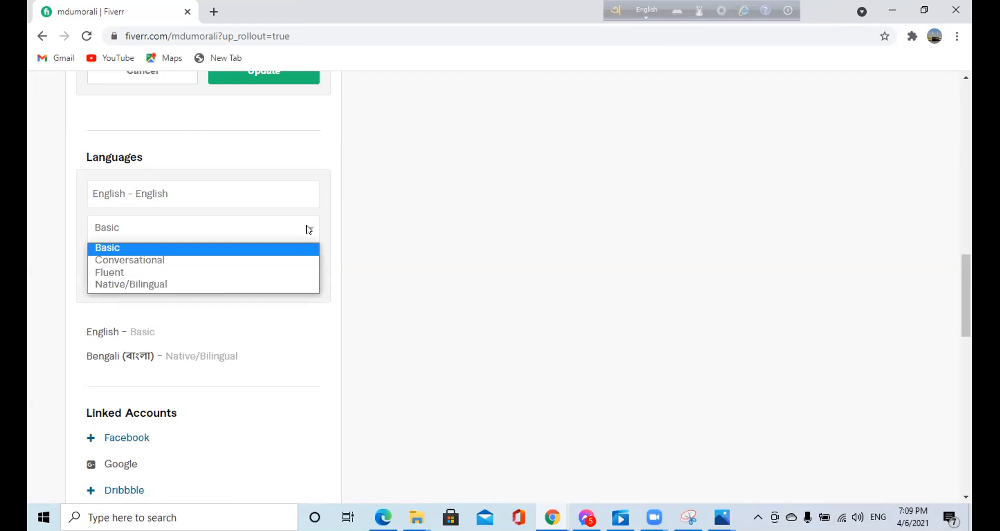
pyautogui.click(253, 274)
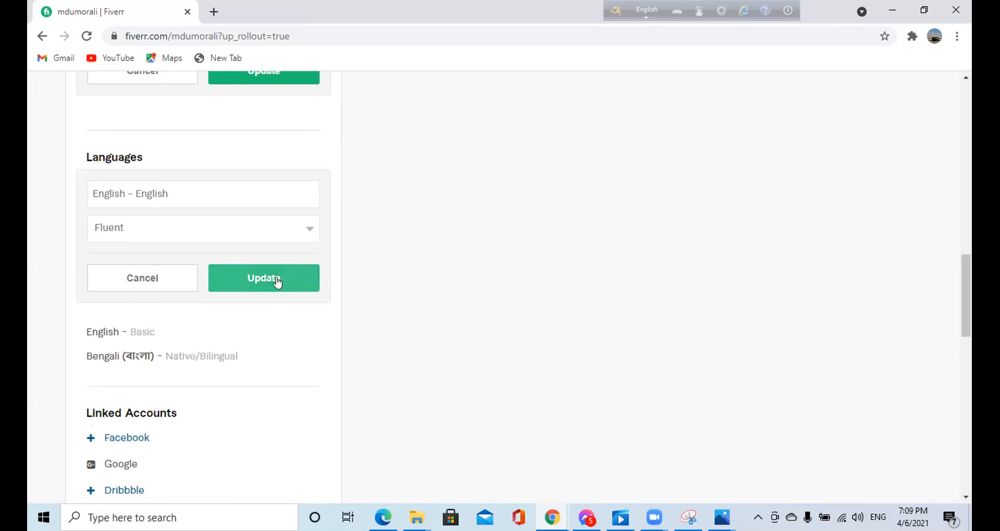
pyautogui.click(276, 280)
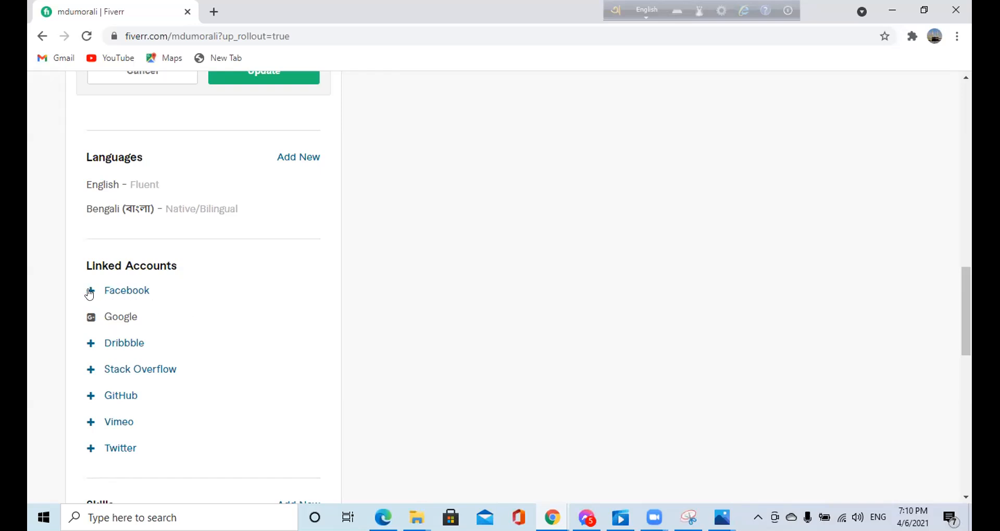
# Link Facebook under Linked Accounts and approve sharing name, profile picture and email
pyautogui.click(115, 294)
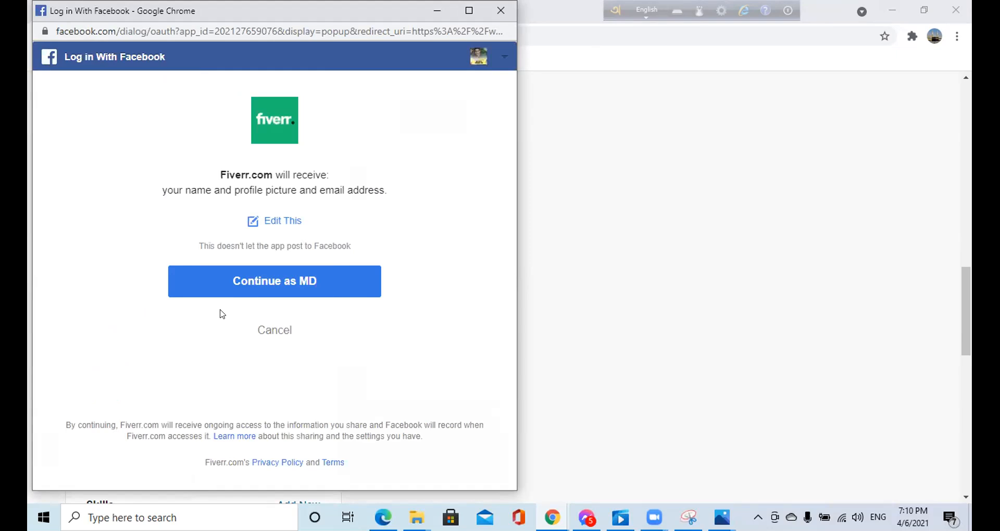
pyautogui.click(279, 284)
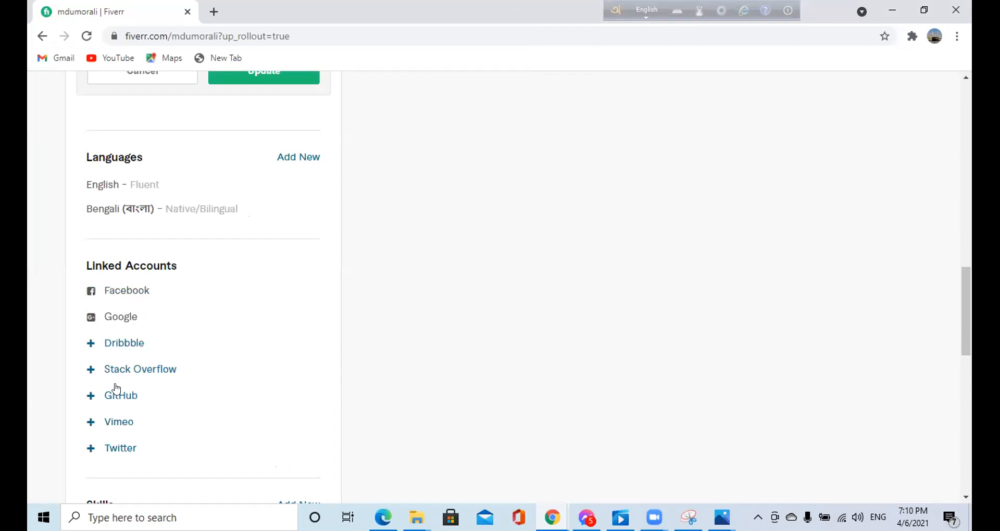
# Scroll past the linked Facebook and Google accounts down to the empty Skills section
pyautogui.scroll(-1, 115, 399)
pyautogui.scroll(-1, 115, 399)
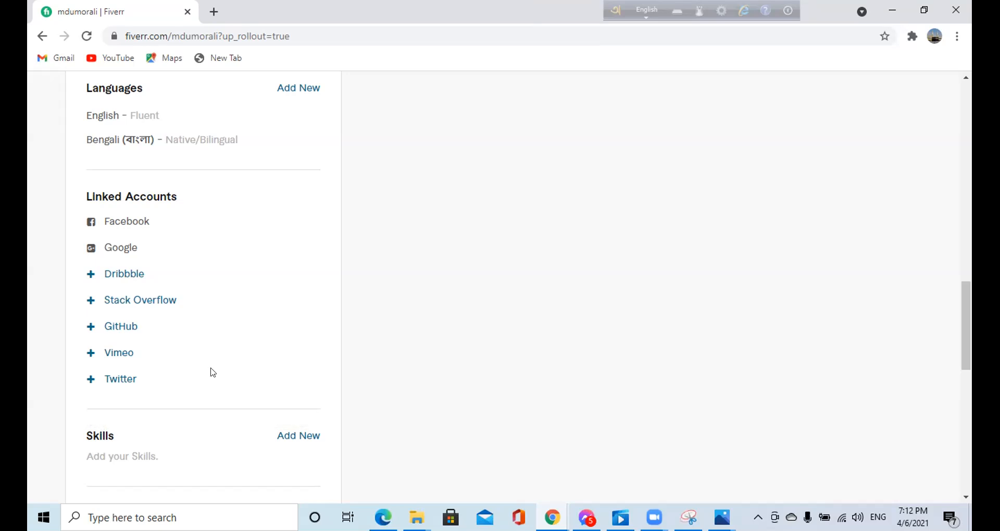
# Add Facebookmarketing as a profile skill at Expert experience level
pyautogui.scroll(-2, 141, 303)
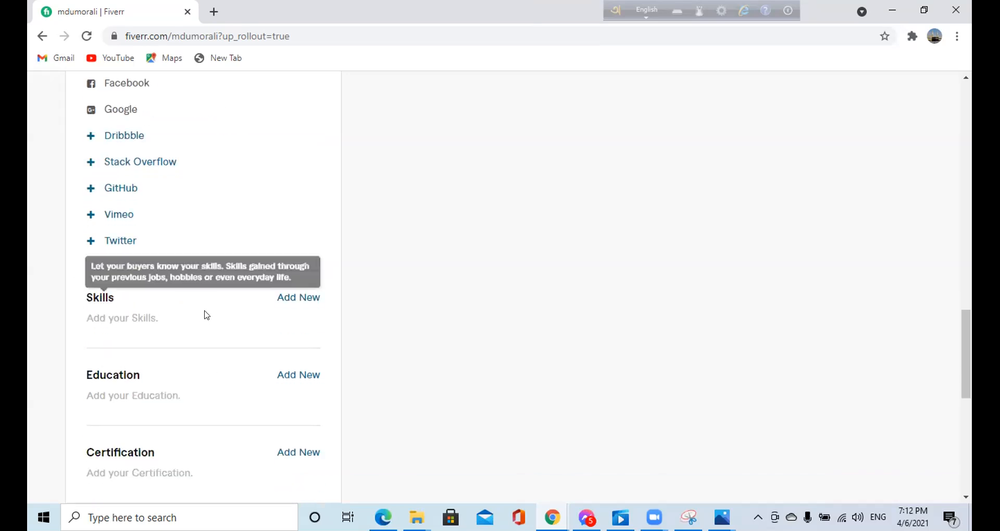
pyautogui.click(299, 299)
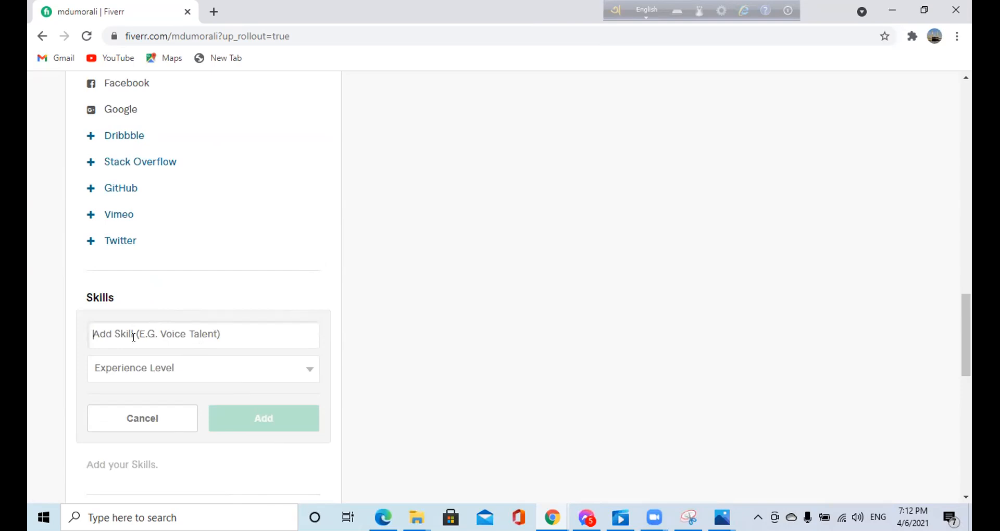
pyautogui.write('F')
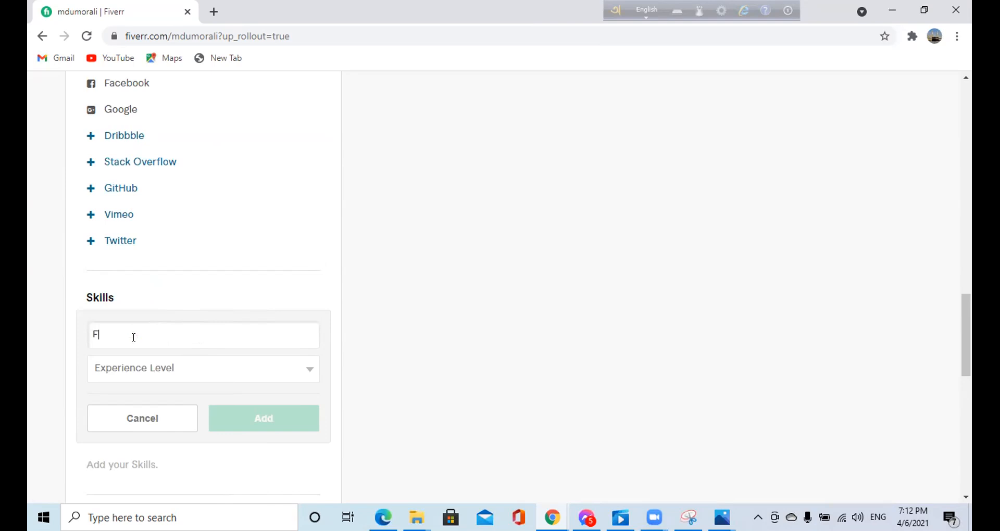
pyautogui.write('aceboo')
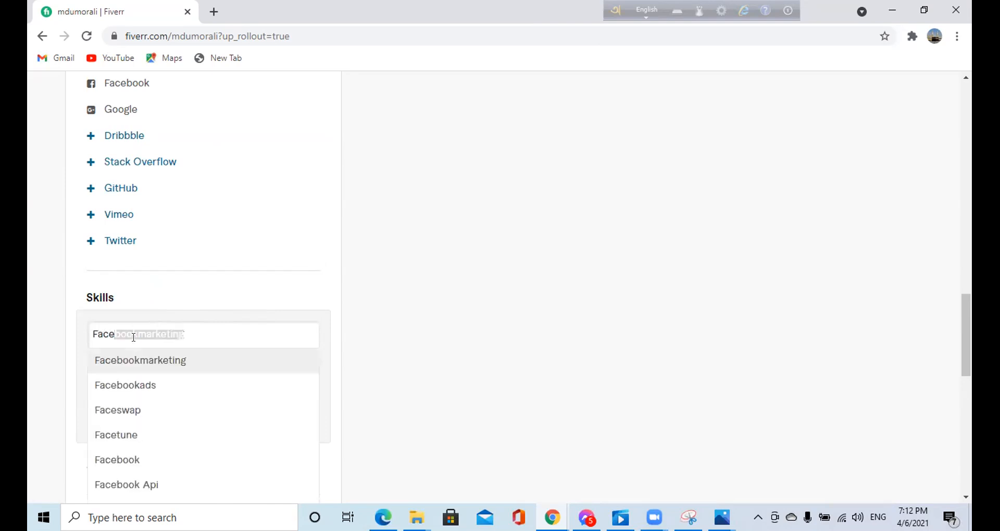
pyautogui.write('k')
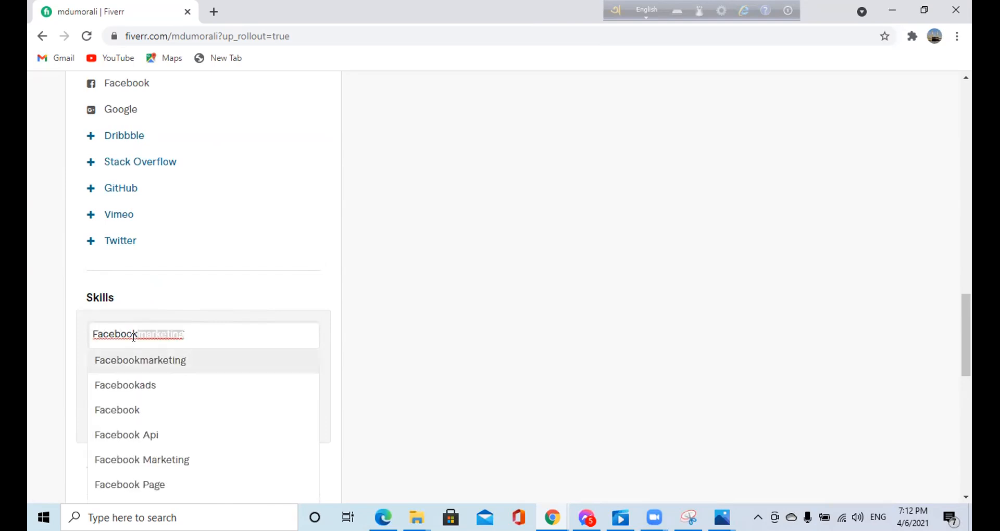
pyautogui.press('BackSpace')
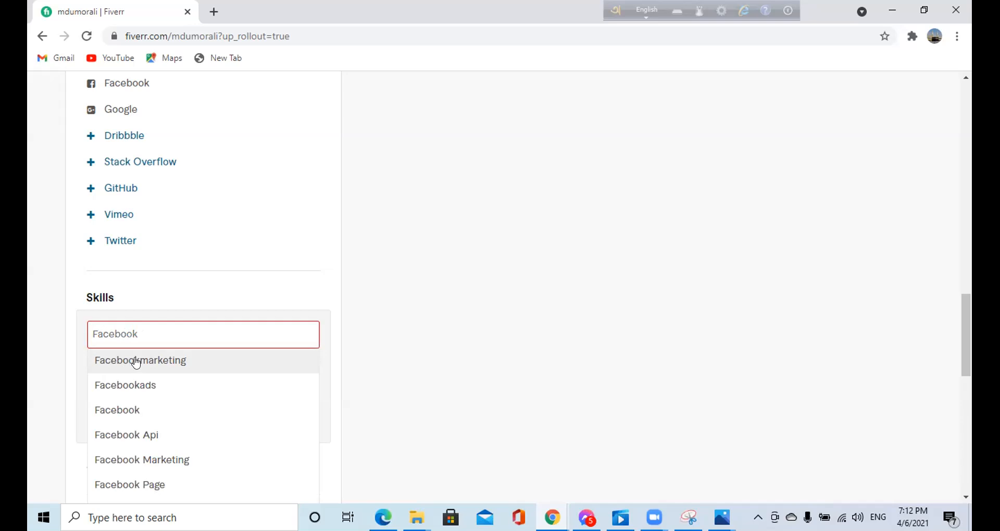
pyautogui.click(136, 363)
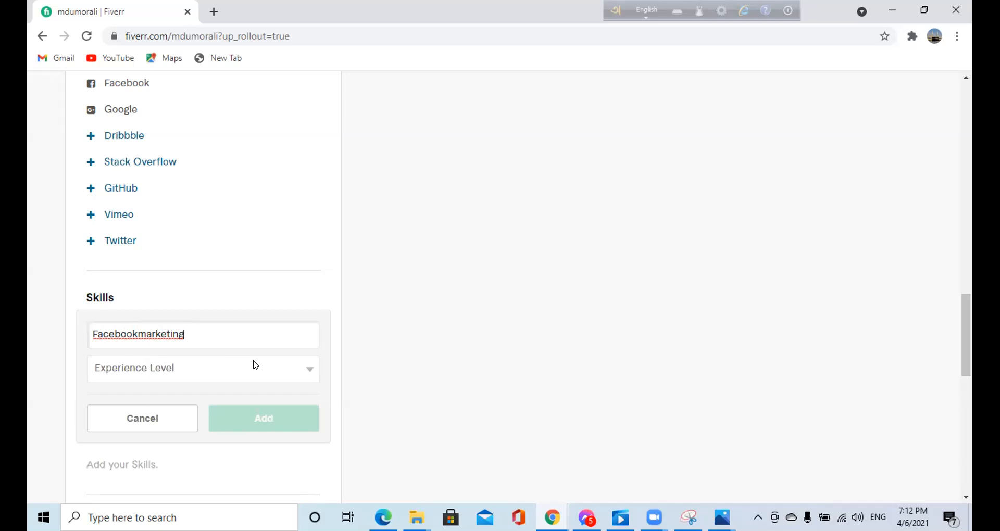
pyautogui.click(310, 371)
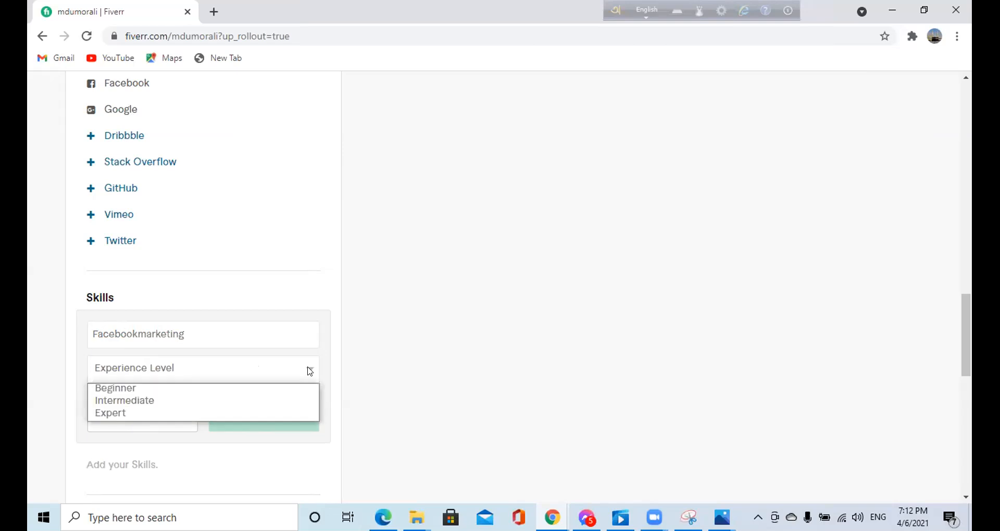
pyautogui.click(165, 415)
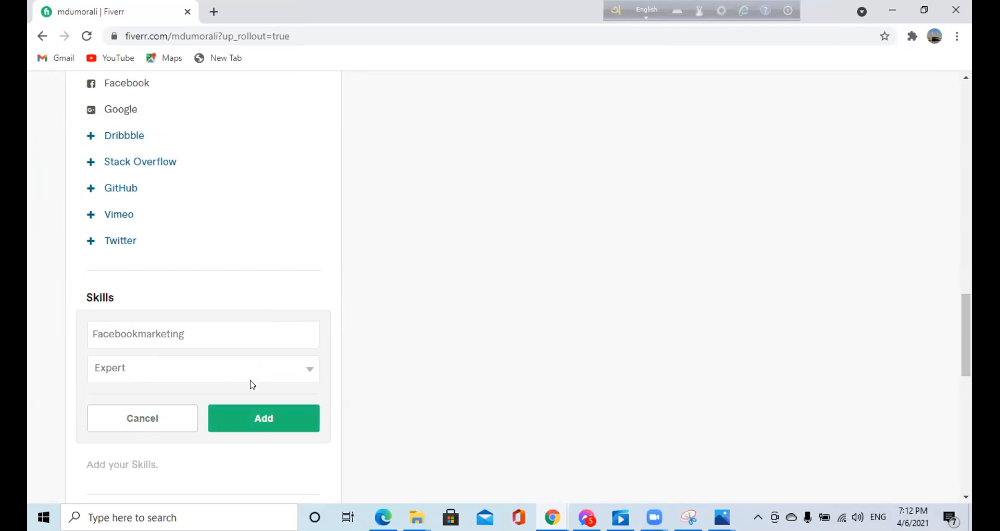
pyautogui.click(257, 421)
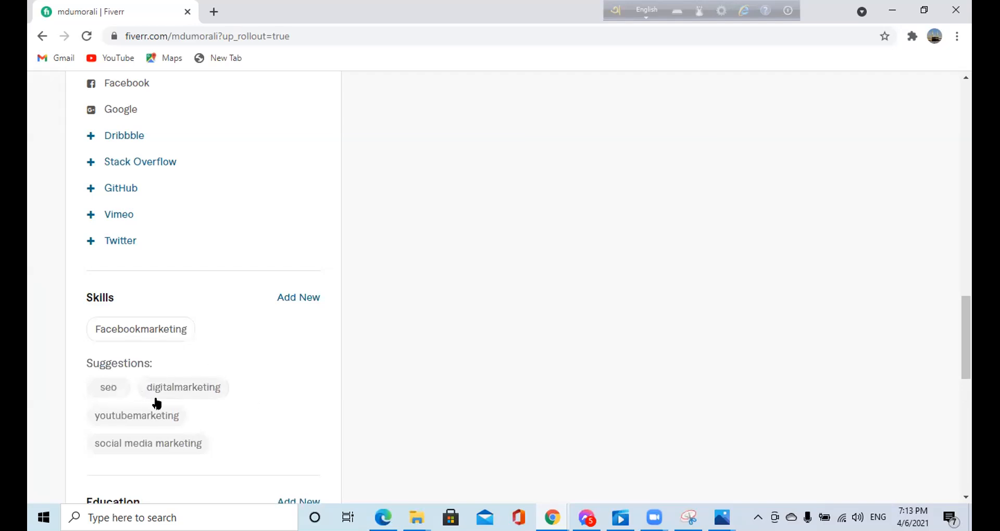
# Add Seo and Digital Marketing from the suggestions as Expert-level skills
pyautogui.click(104, 391)
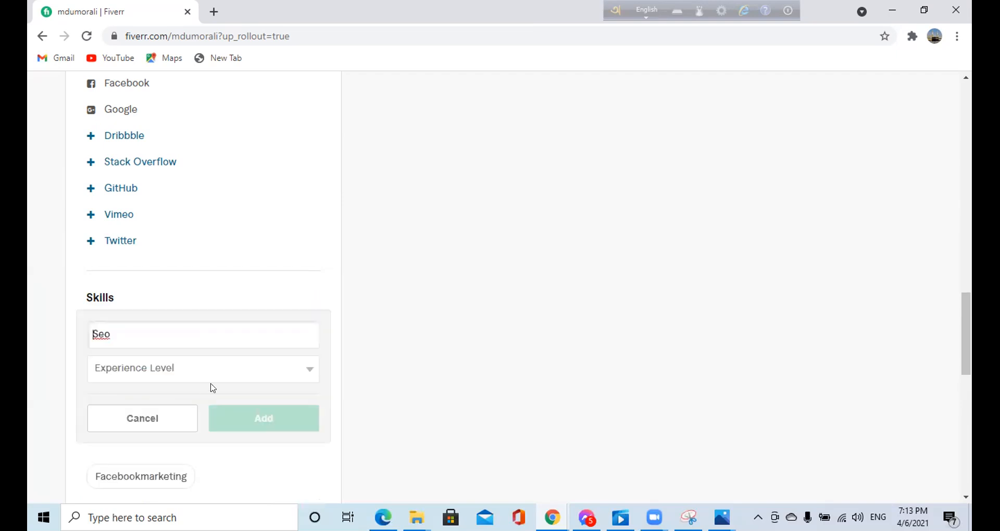
pyautogui.click(309, 372)
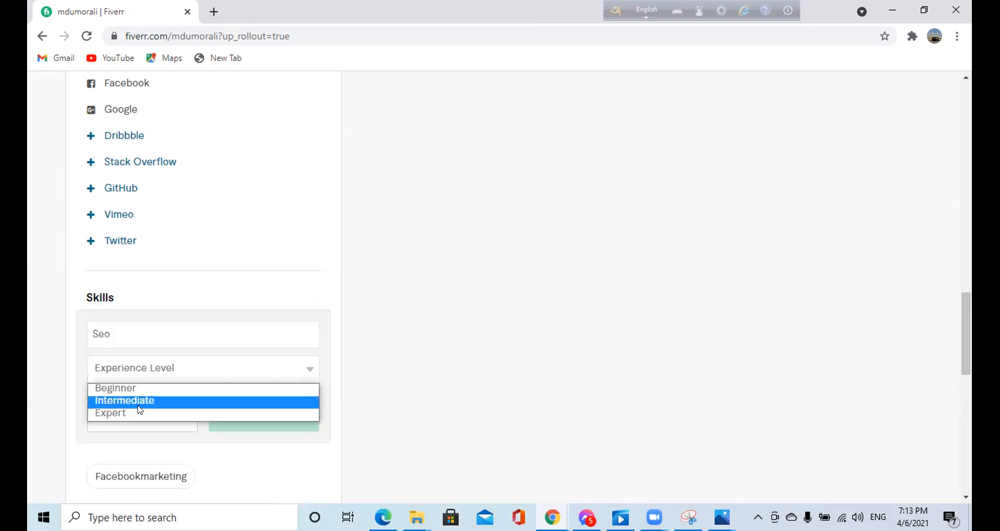
pyautogui.click(124, 415)
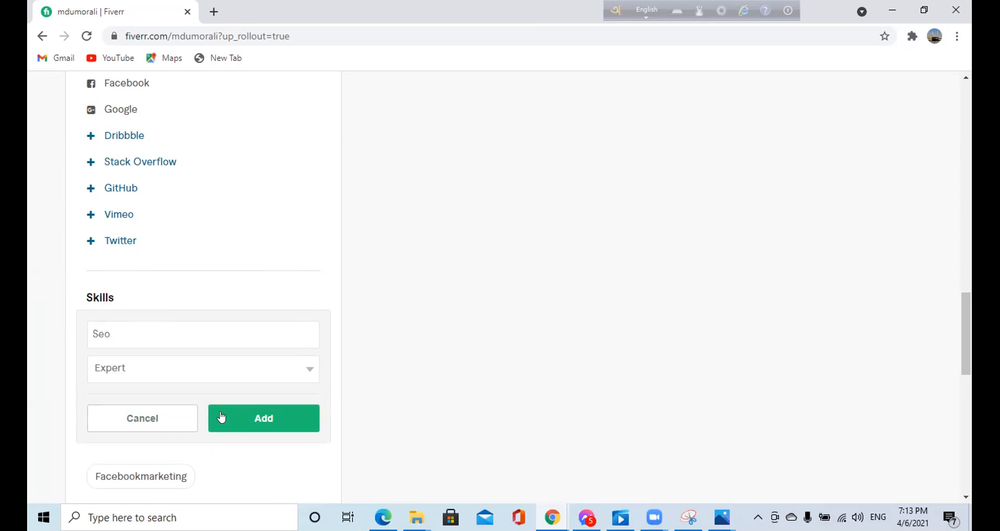
pyautogui.click(253, 419)
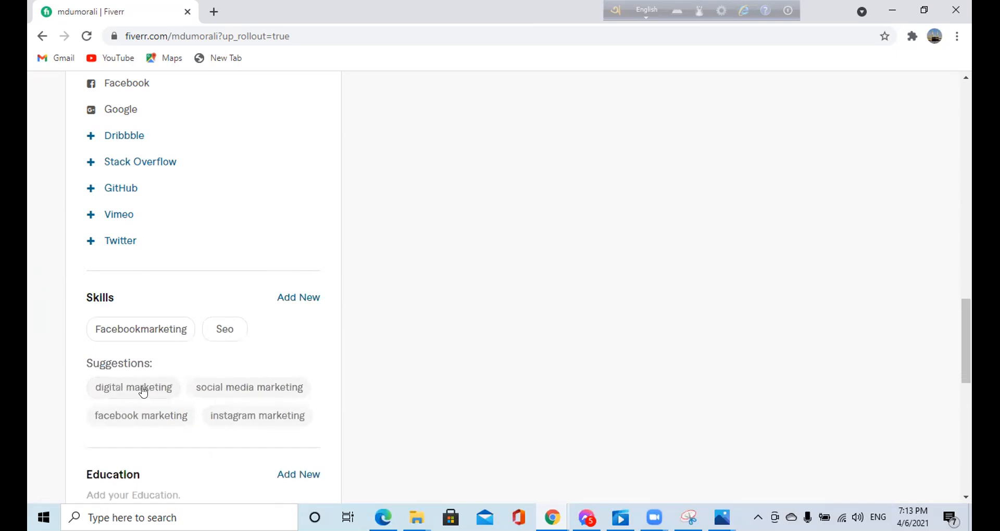
pyautogui.click(144, 392)
pyautogui.click(307, 369)
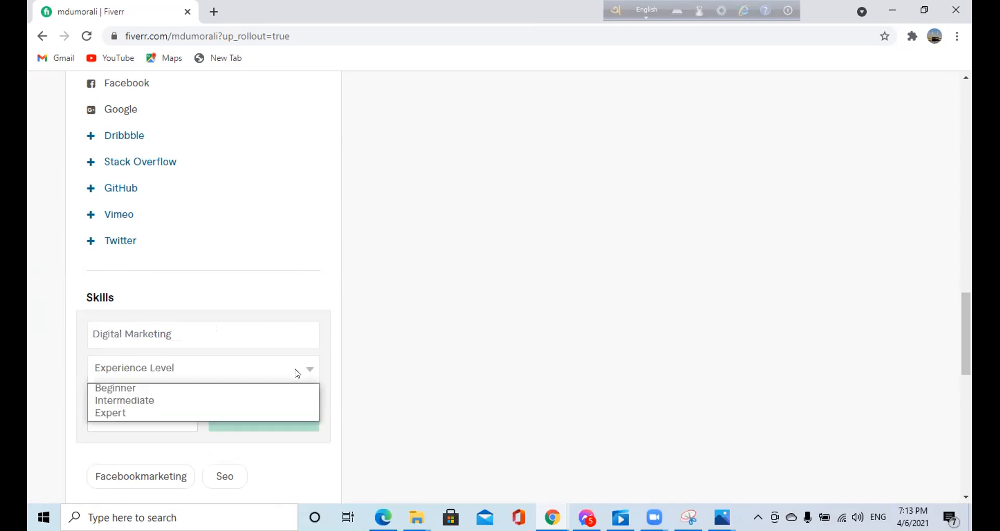
pyautogui.click(151, 413)
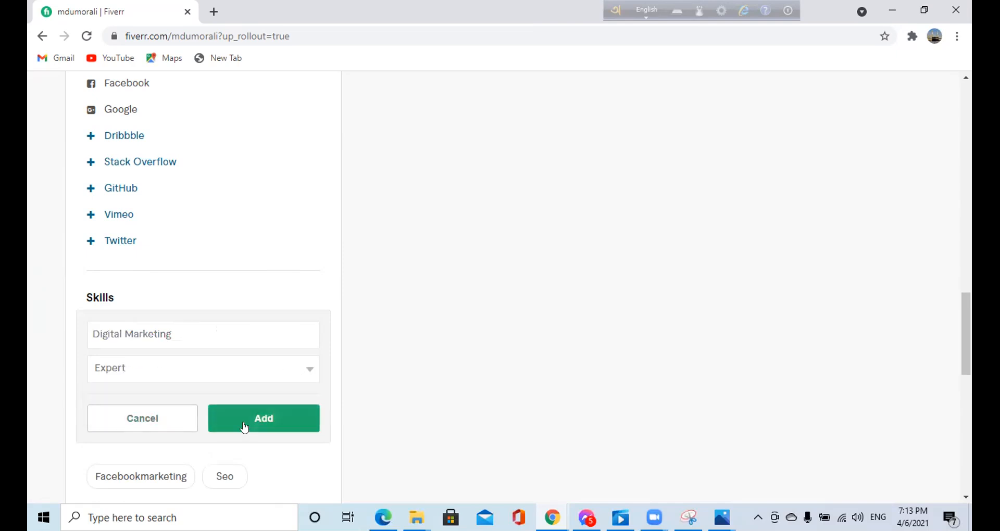
pyautogui.click(243, 424)
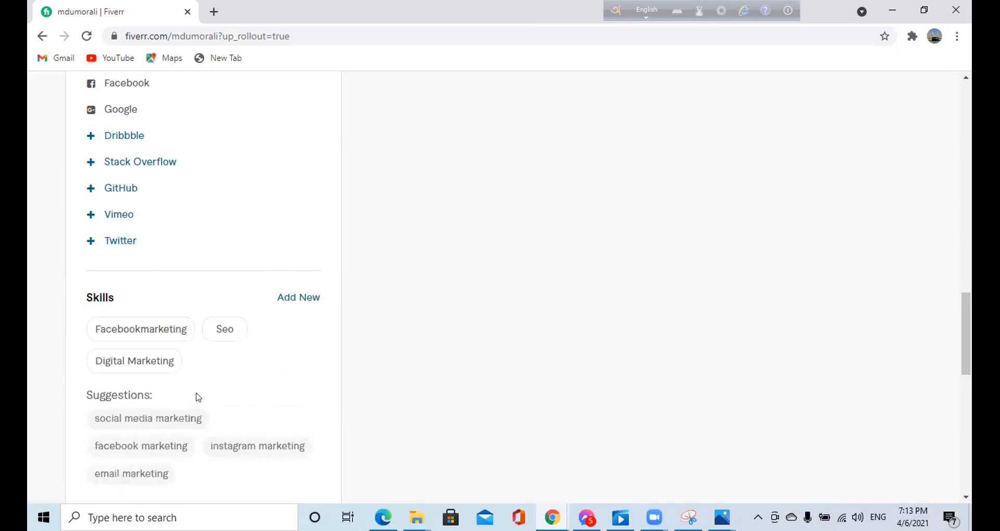
# Add Social Media Marketing, Facebook Marketing and Instagram Marketing as Expert-level skills
pyautogui.click(132, 425)
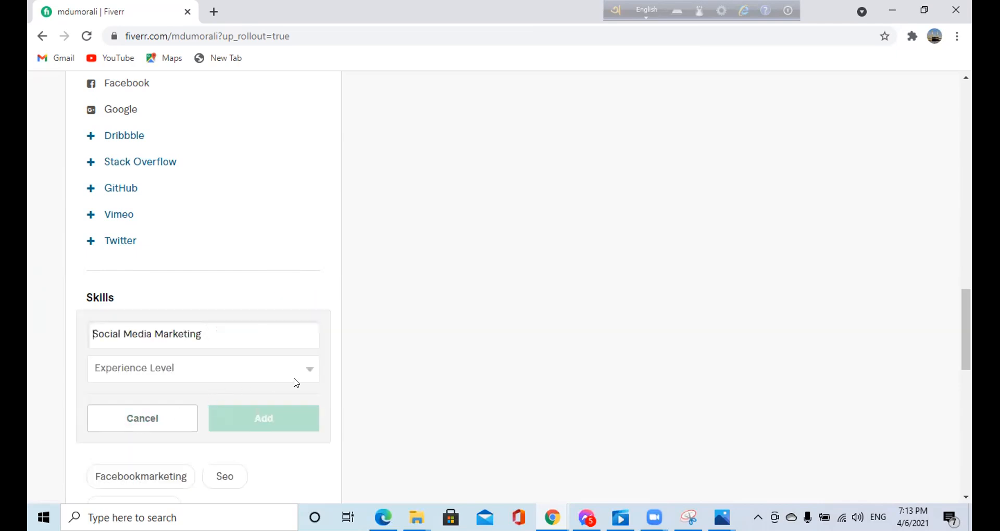
pyautogui.click(307, 366)
pyautogui.click(207, 412)
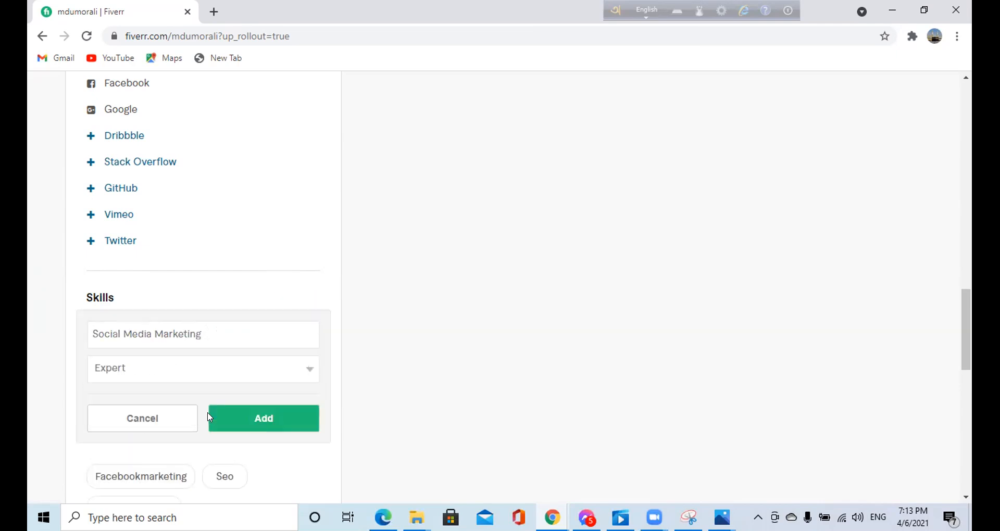
pyautogui.click(257, 430)
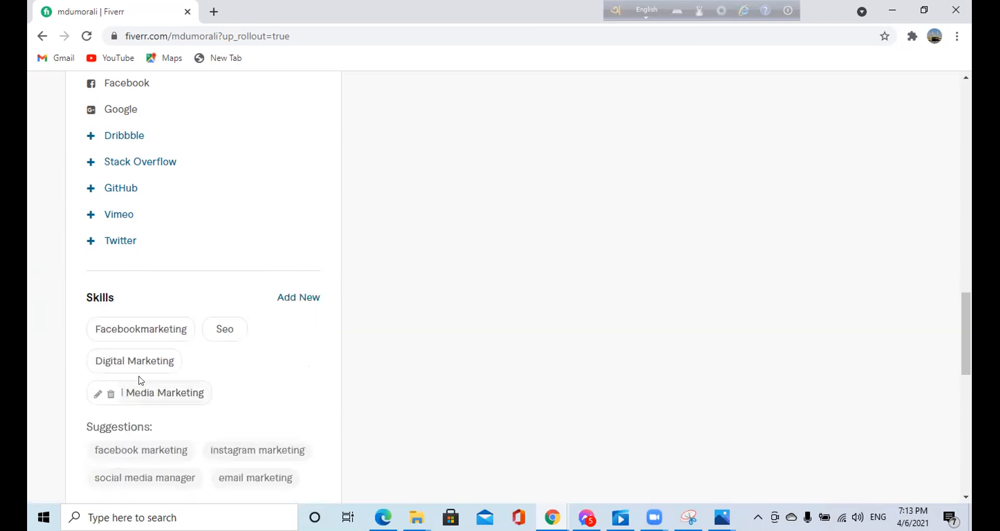
pyautogui.click(137, 453)
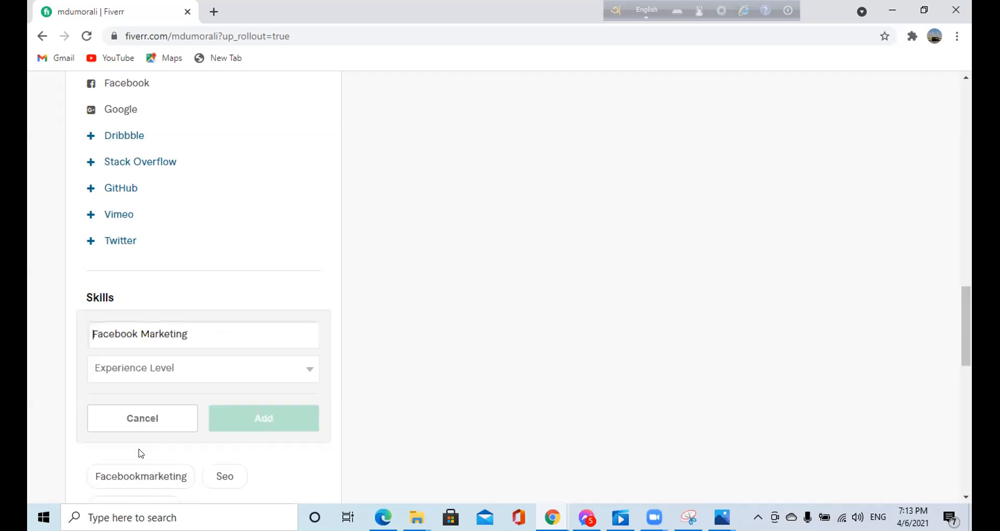
pyautogui.click(302, 373)
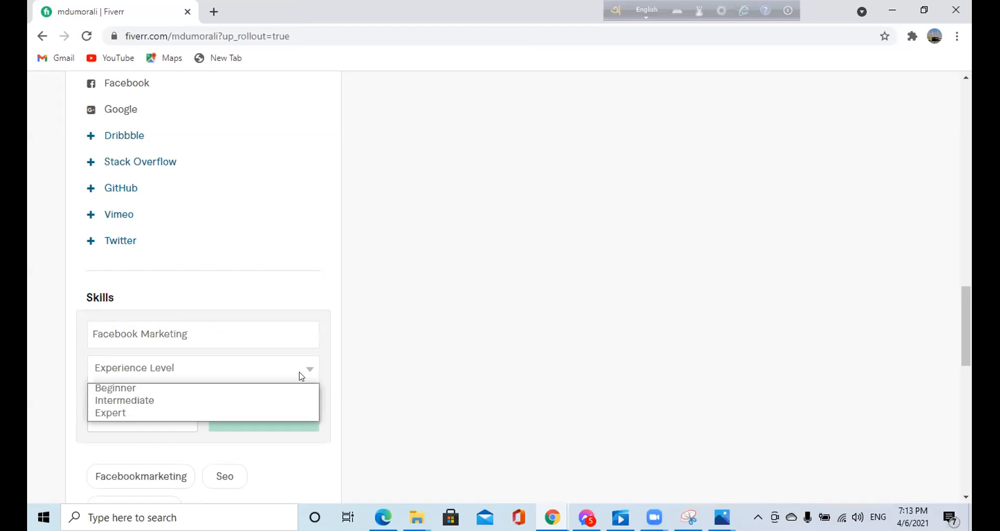
pyautogui.click(204, 414)
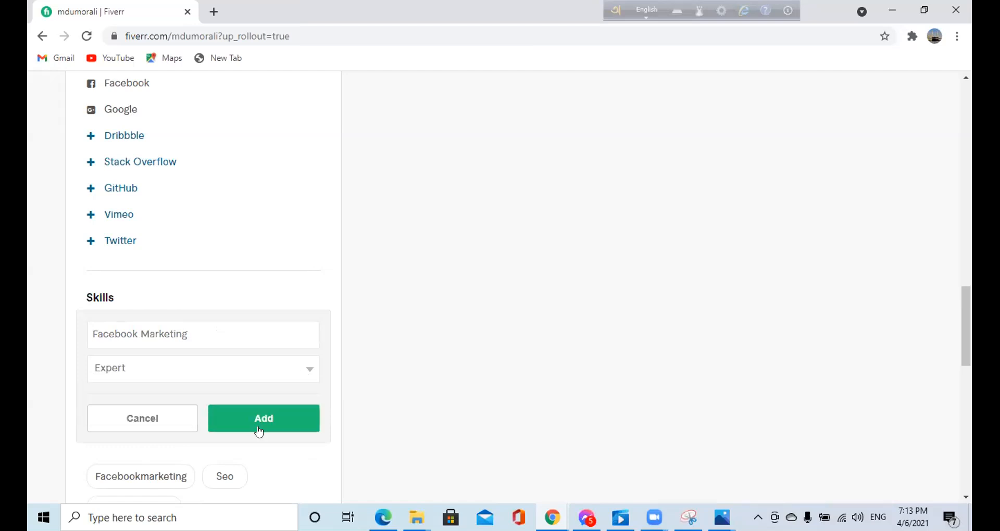
pyautogui.click(268, 423)
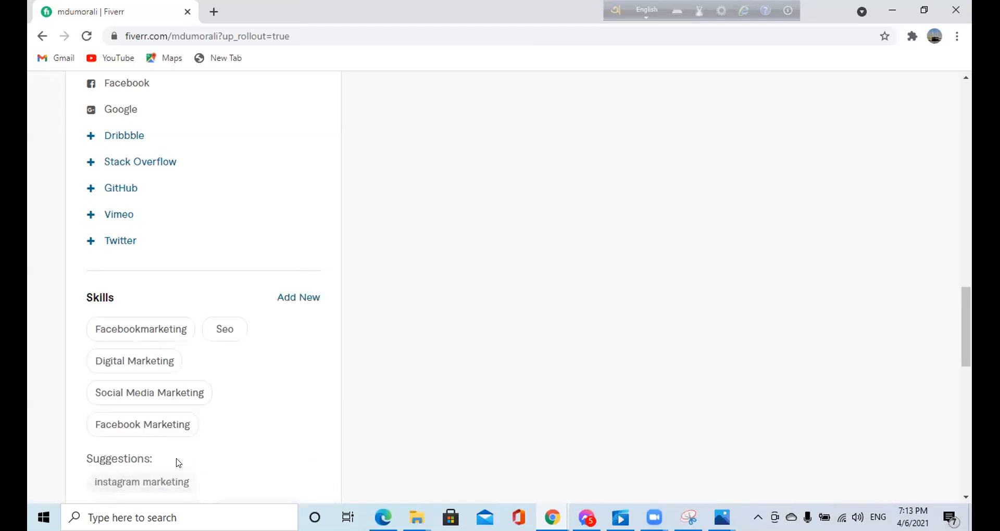
pyautogui.click(152, 482)
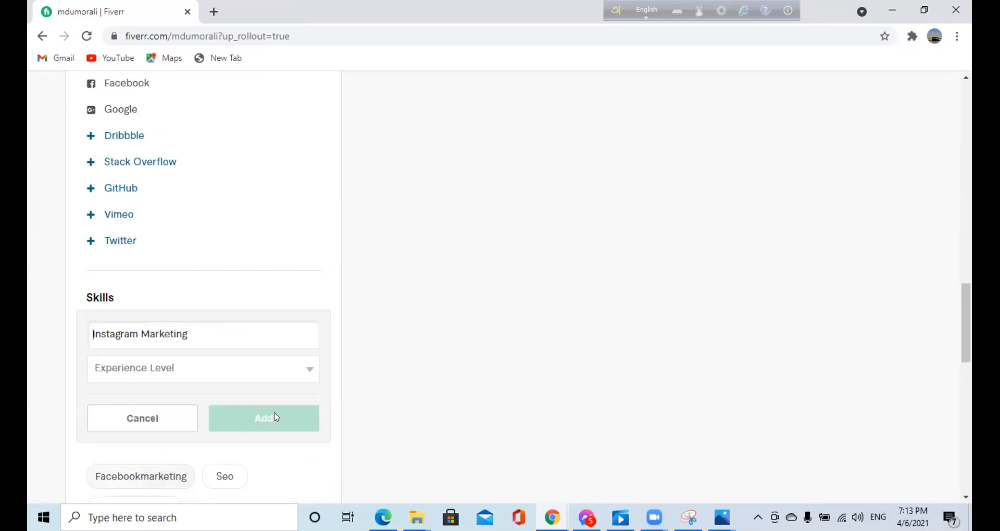
pyautogui.click(316, 370)
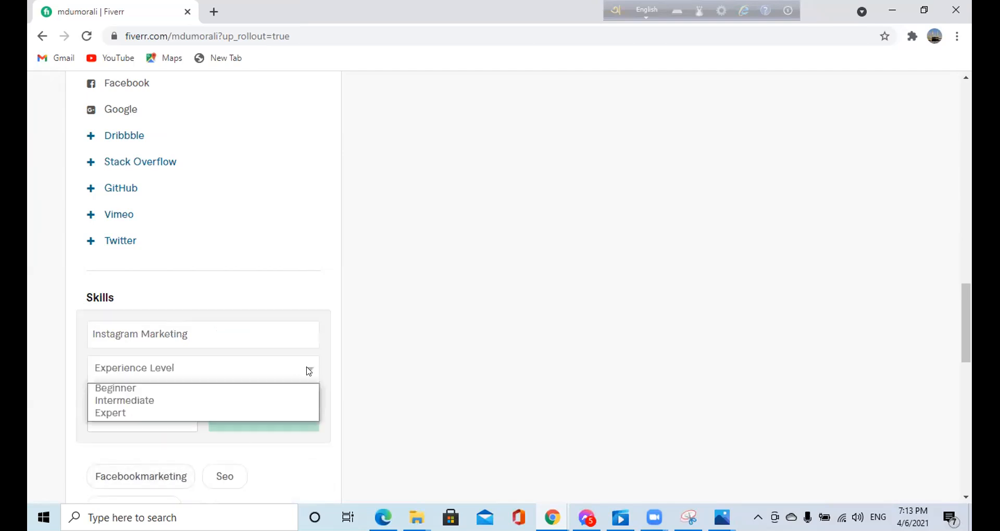
pyautogui.click(192, 414)
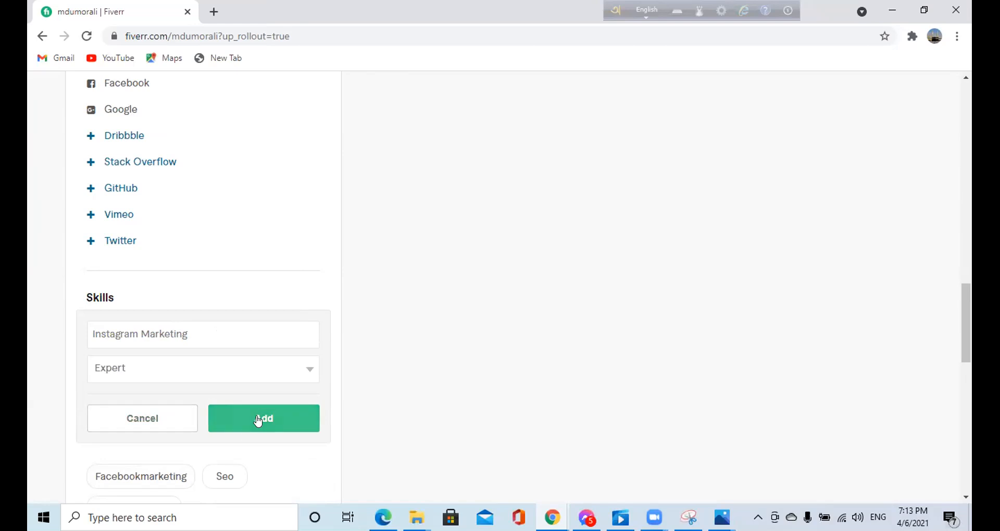
pyautogui.click(259, 421)
# Add Social Media Manager as an Expert skill, then start Email Marketing and clear its name
pyautogui.scroll(-5, 198, 426)
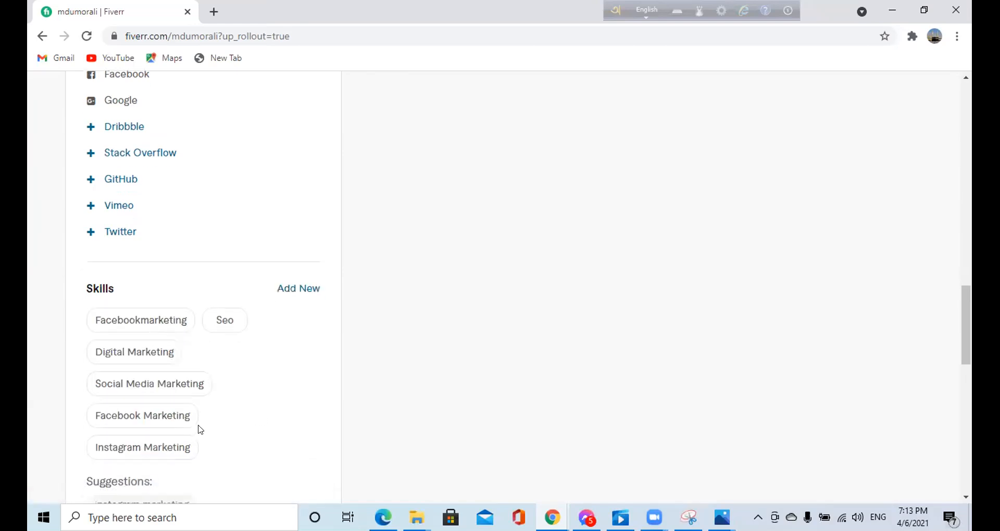
pyautogui.scroll(3, 197, 429)
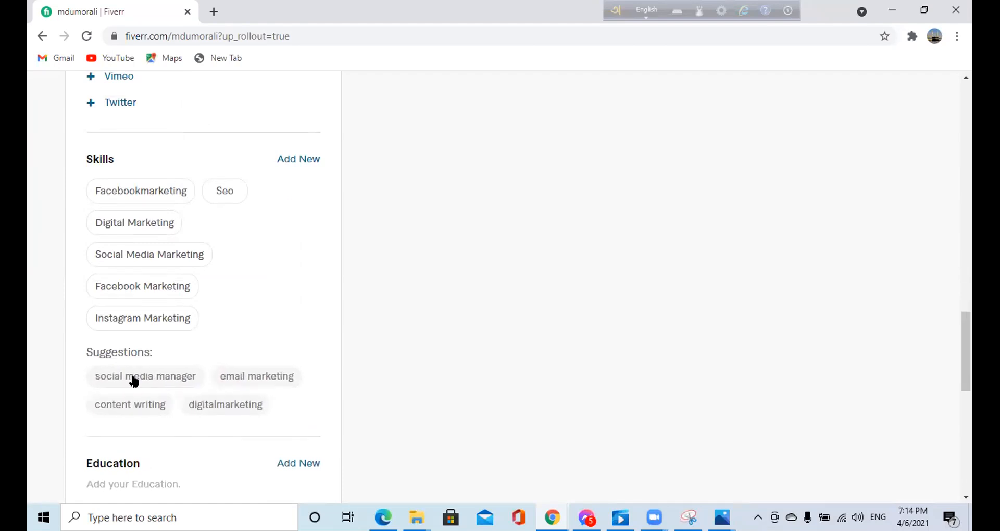
pyautogui.click(134, 380)
pyautogui.click(311, 231)
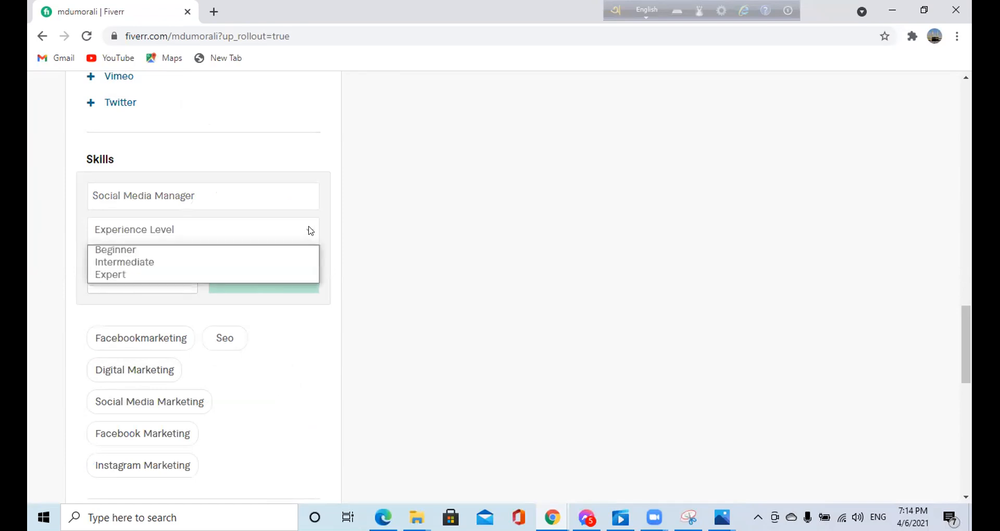
pyautogui.click(227, 274)
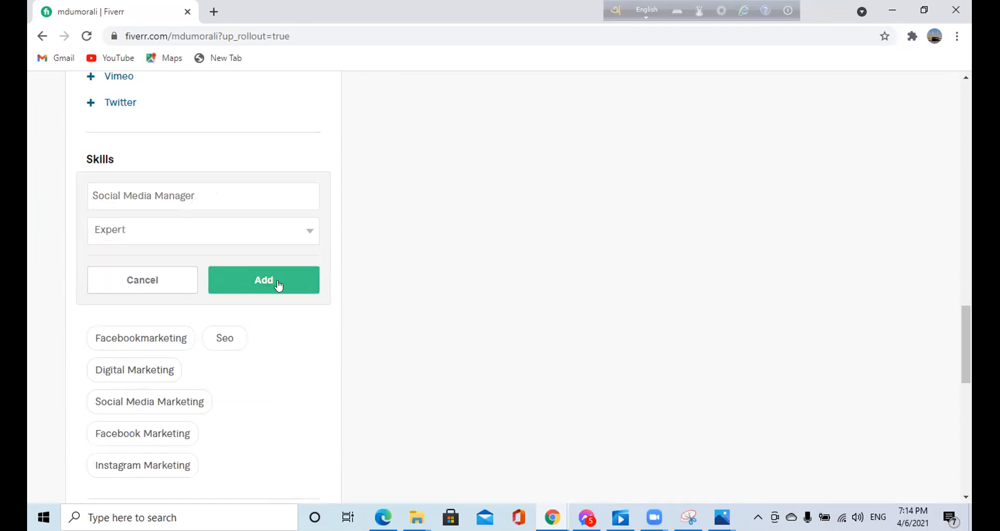
pyautogui.click(269, 283)
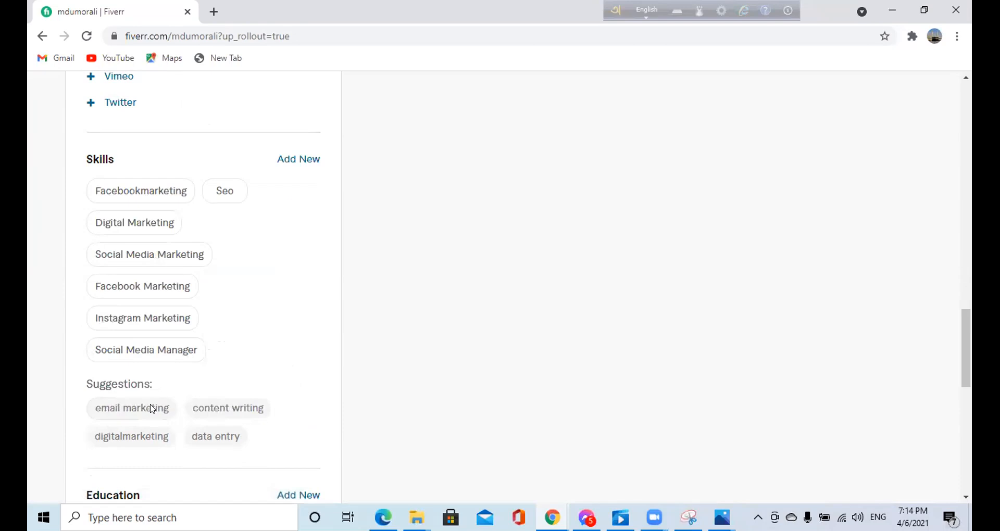
pyautogui.click(149, 409)
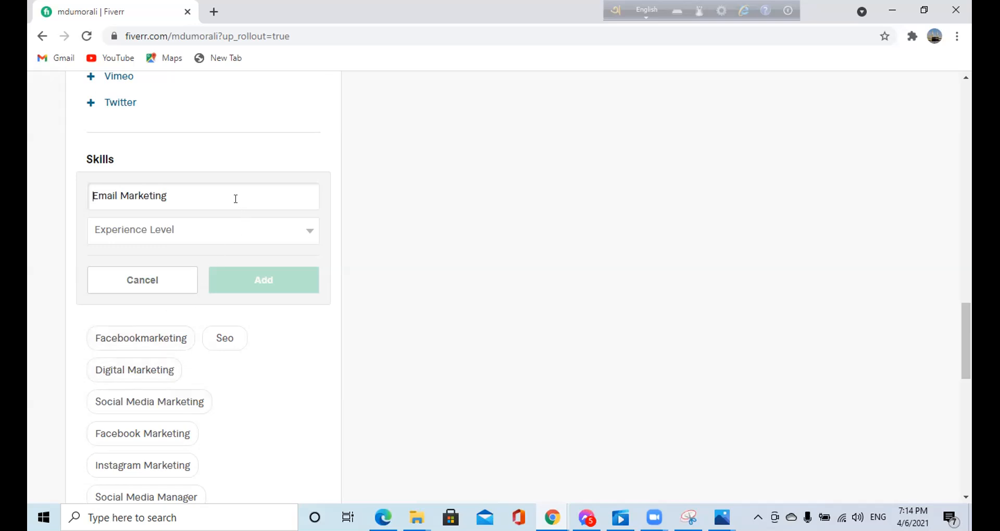
pyautogui.press('BackSpace')
pyautogui.press('BackSpace')
pyautogui.press('BackSpace')
pyautogui.press('BackSpace')
pyautogui.press('BackSpace')
pyautogui.press('BackSpace')
pyautogui.press('BackSpace')
pyautogui.press('BackSpace')
pyautogui.press('BackSpace')
pyautogui.press('BackSpace')
pyautogui.press('BackSpace')
pyautogui.press('BackSpace')
pyautogui.press('BackSpace')
pyautogui.press('BackSpace')
pyautogui.press('BackSpace')
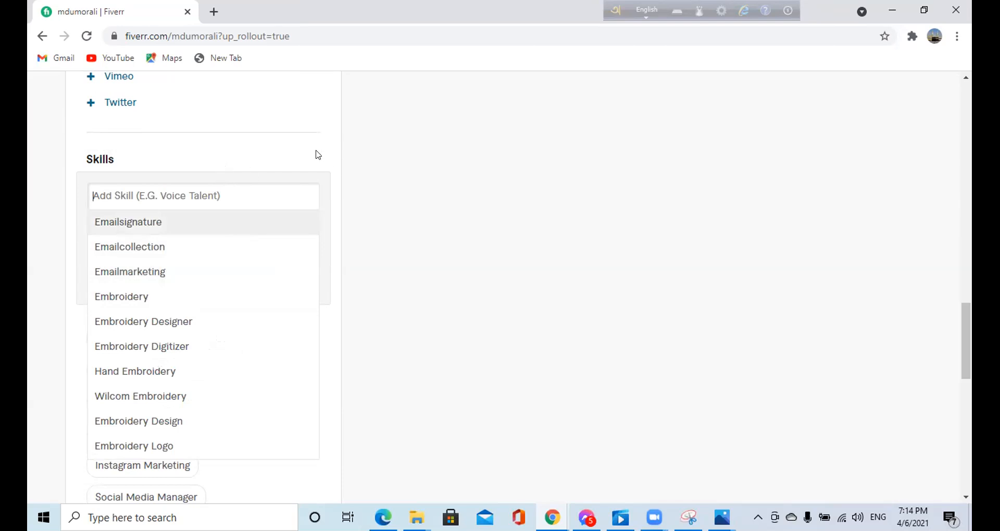
# Dismiss the skill suggestions and cancel the empty skill entry without adding anything
pyautogui.click(384, 171)
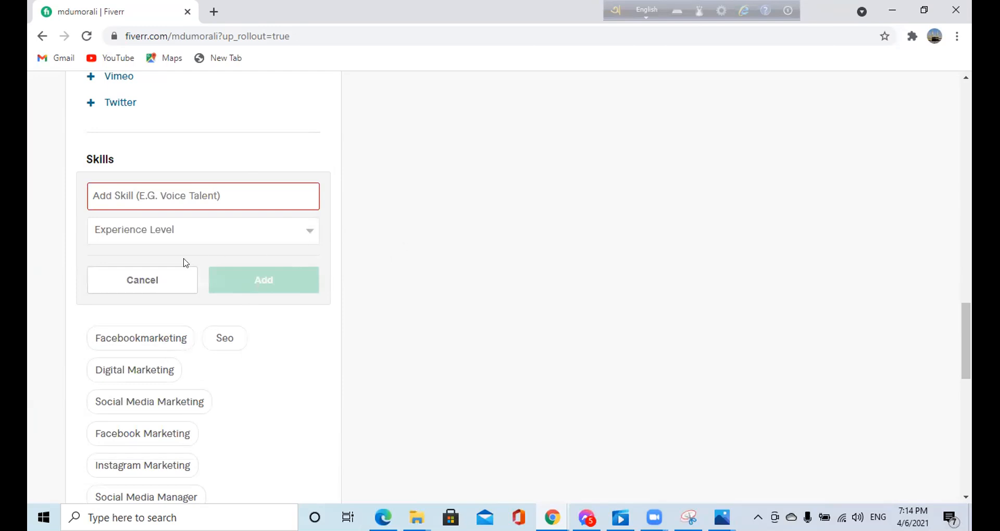
pyautogui.click(144, 286)
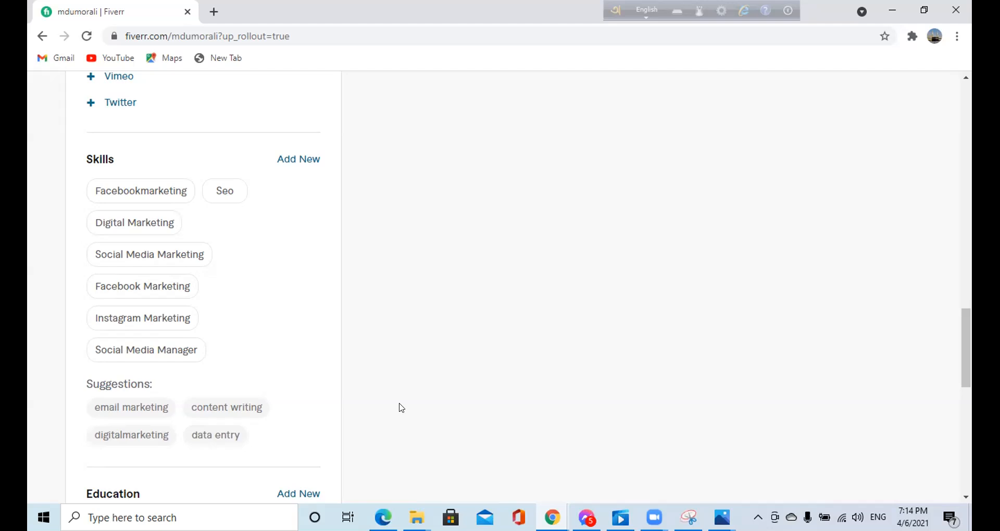
# Add Data Entry as an Expert-level skill
pyautogui.click(210, 439)
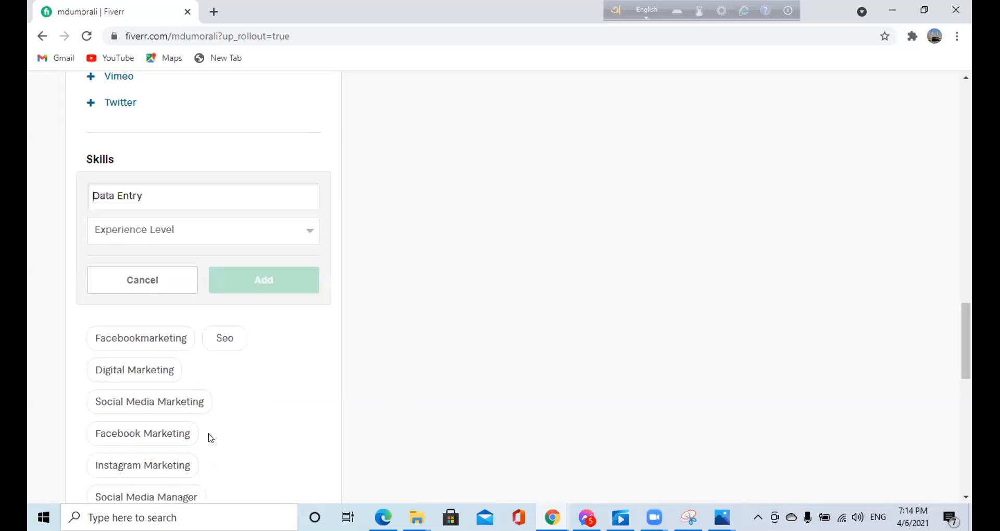
pyautogui.click(307, 233)
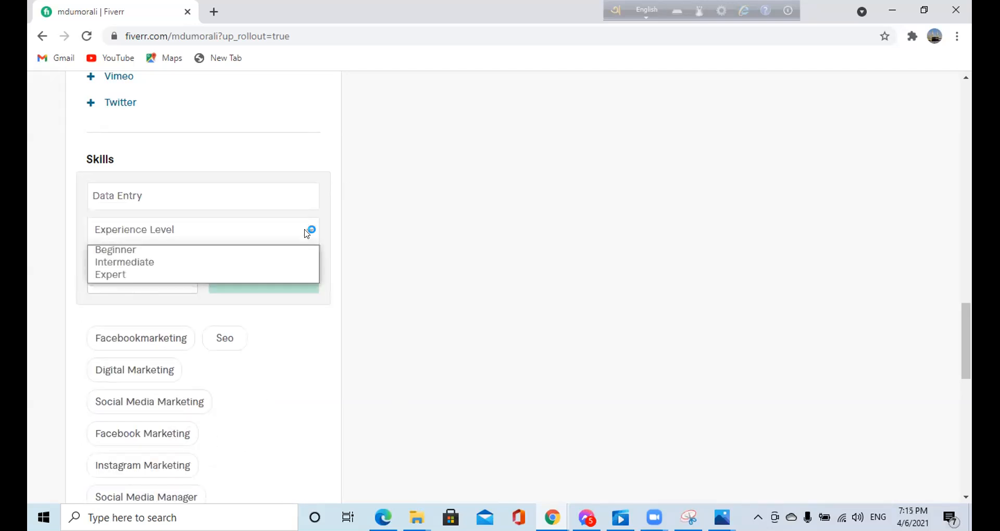
pyautogui.click(242, 275)
pyautogui.click(281, 276)
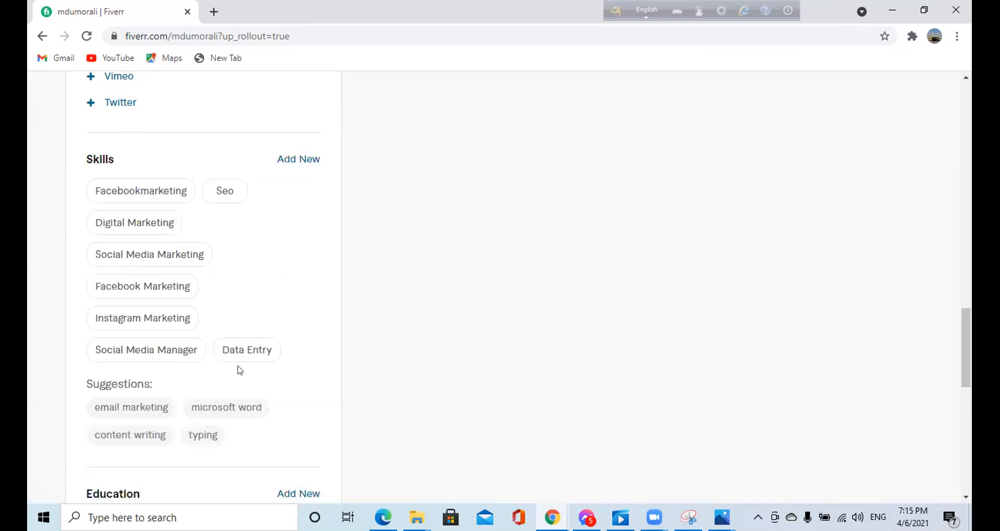
# Add Typing as an Expert-level skill and begin a Microsoft Word skill entry
pyautogui.click(204, 440)
pyautogui.click(308, 233)
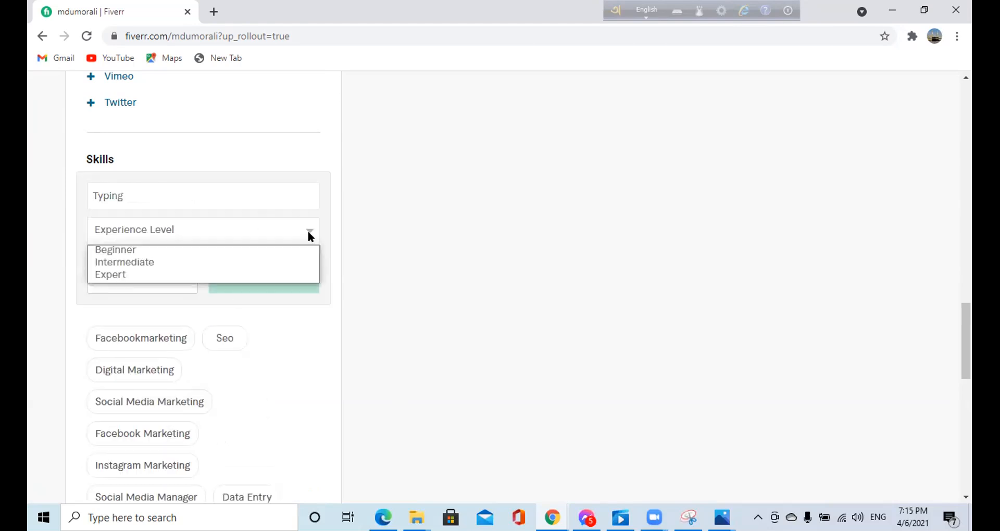
pyautogui.click(266, 275)
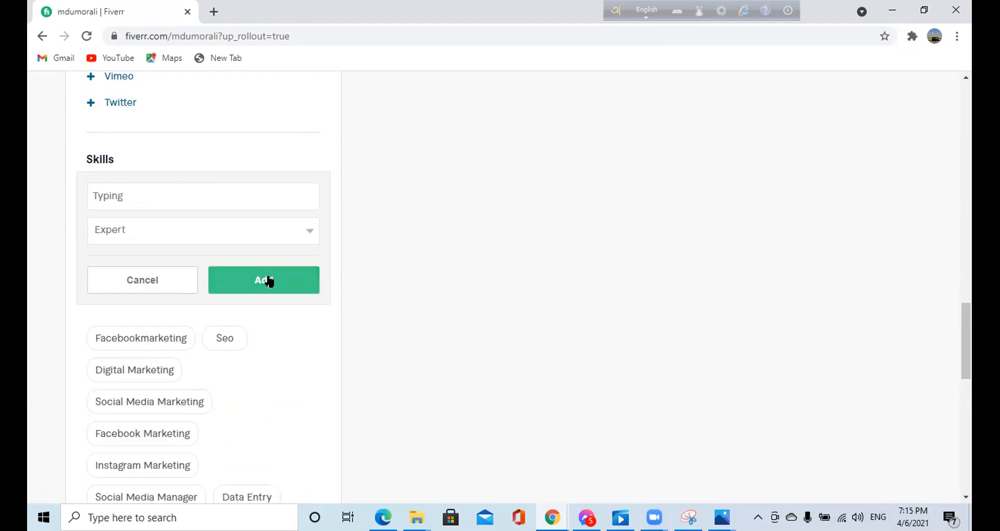
pyautogui.click(266, 284)
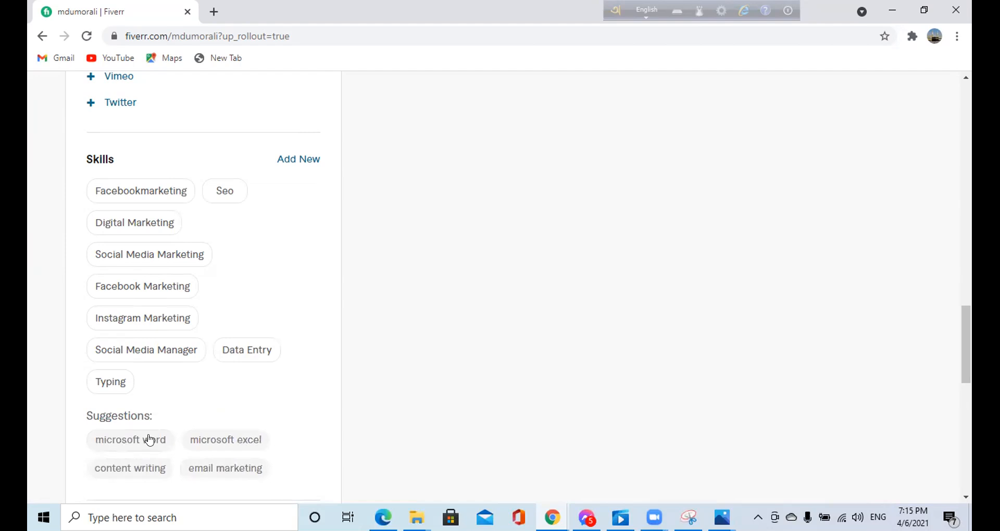
pyautogui.click(147, 441)
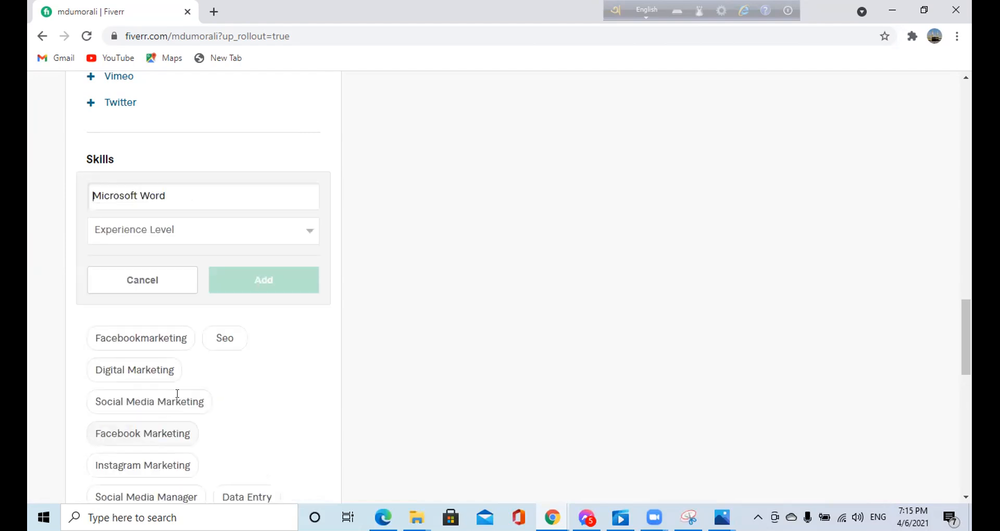
pyautogui.click(307, 229)
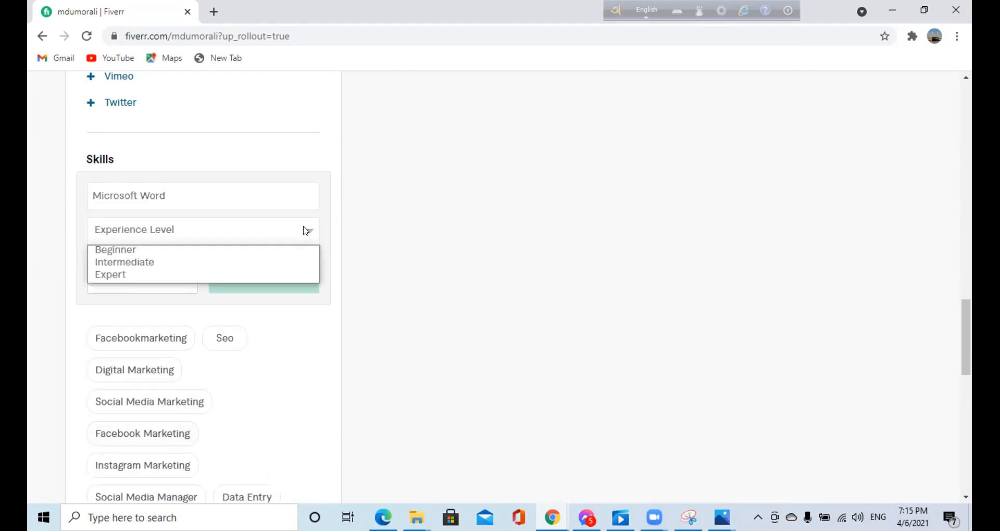
# Add Microsoft Word at Expert level, then add the suggested Microsoft Excel skill at Expert level
pyautogui.click(285, 274)
pyautogui.click(287, 281)
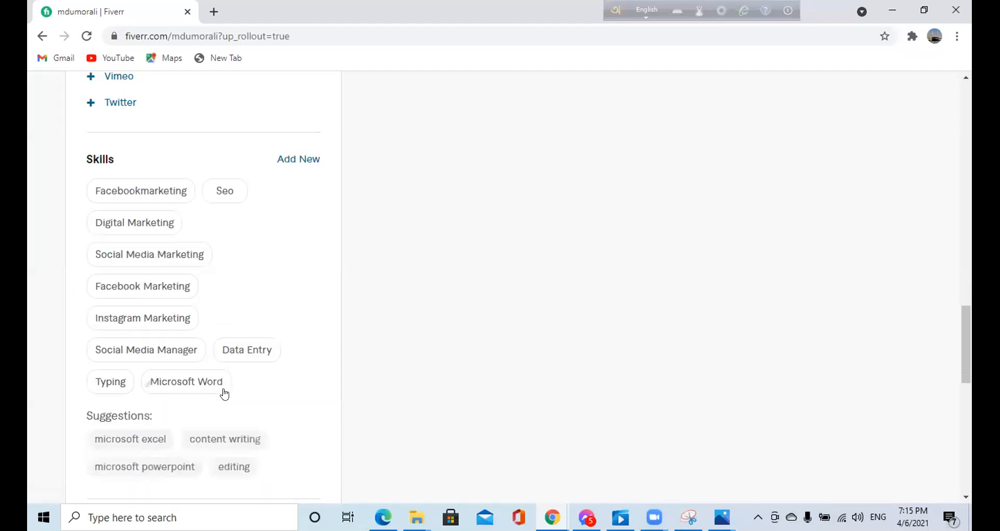
pyautogui.click(147, 440)
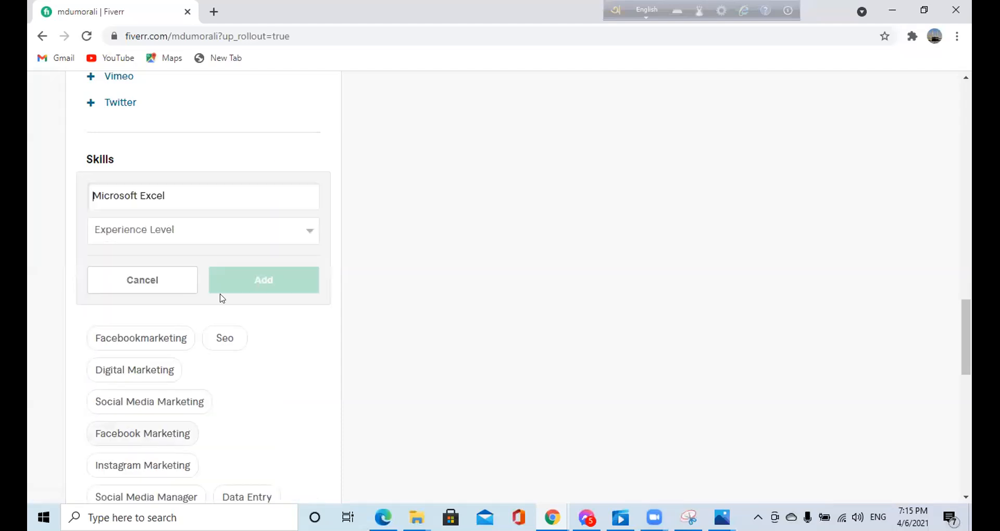
pyautogui.click(312, 230)
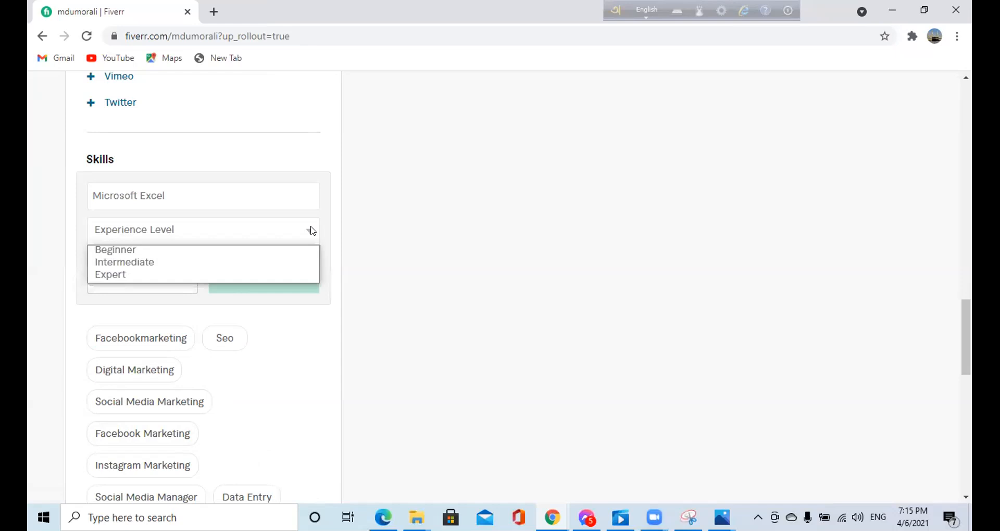
pyautogui.click(259, 273)
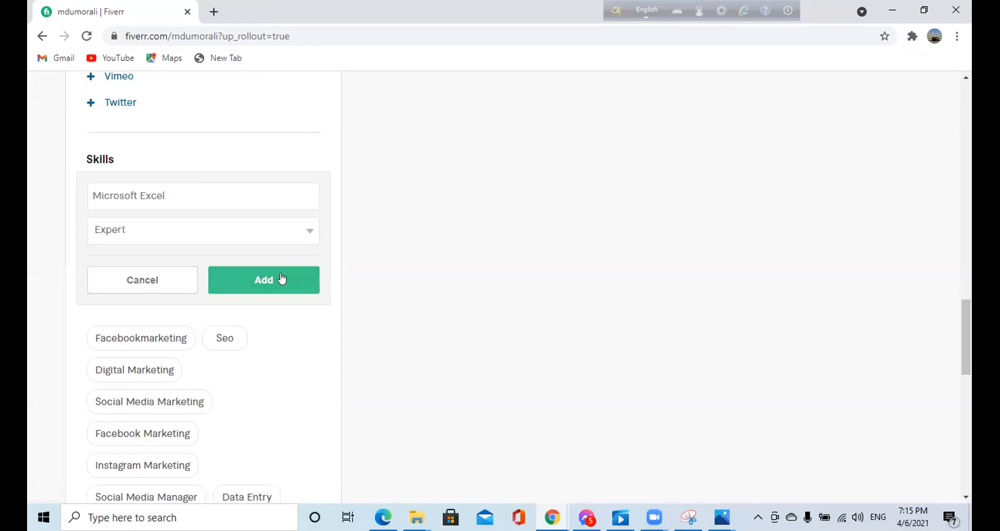
pyautogui.click(281, 280)
pyautogui.scroll(-1, 201, 472)
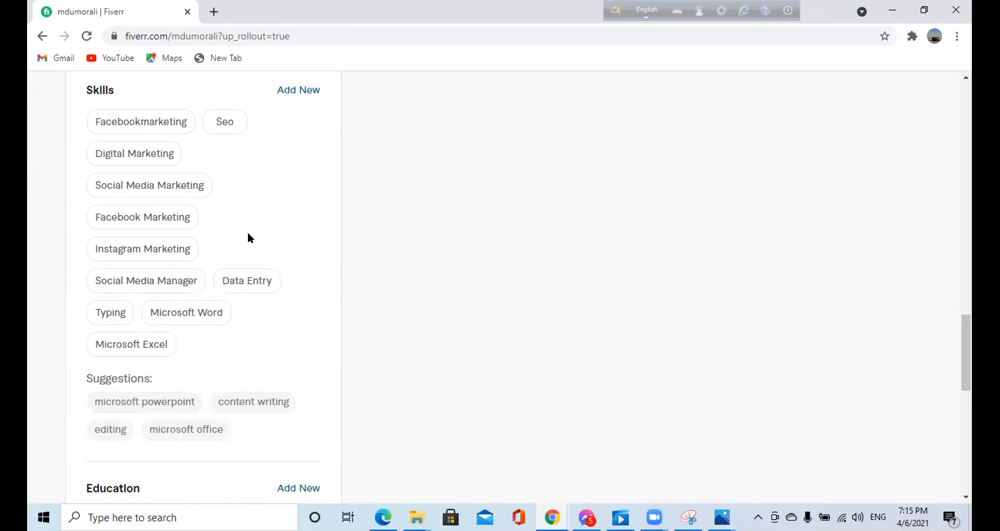
pyautogui.scroll(-3, 242, 251)
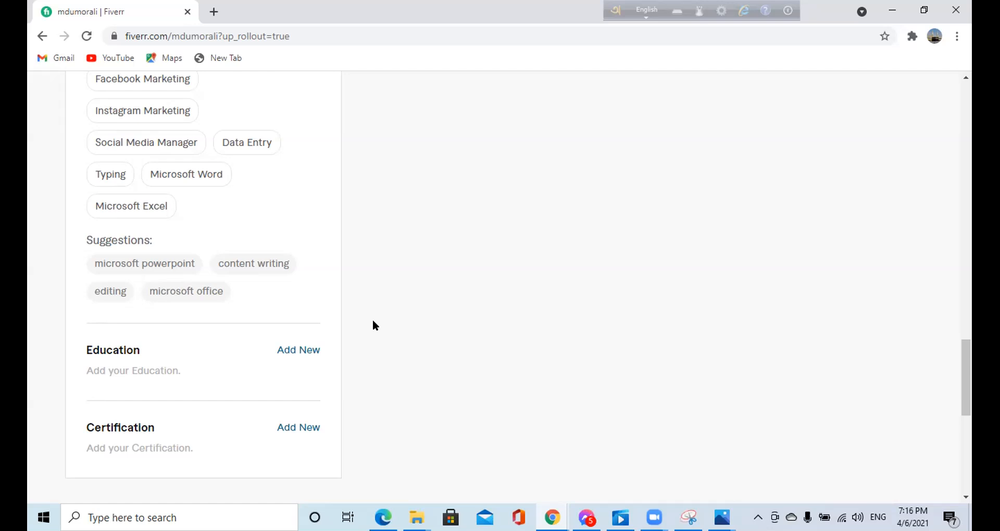
pyautogui.scroll(6, 451, 383)
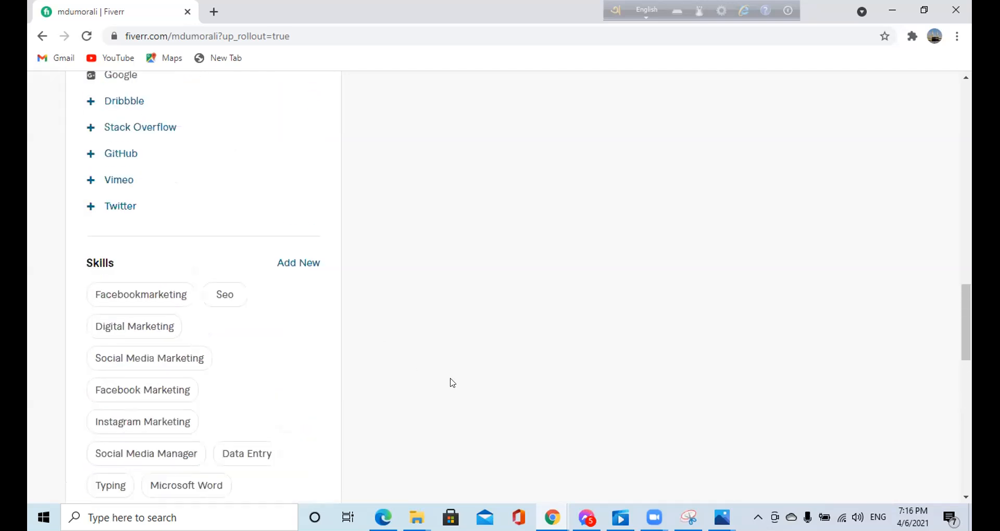
pyautogui.scroll(12, 452, 382)
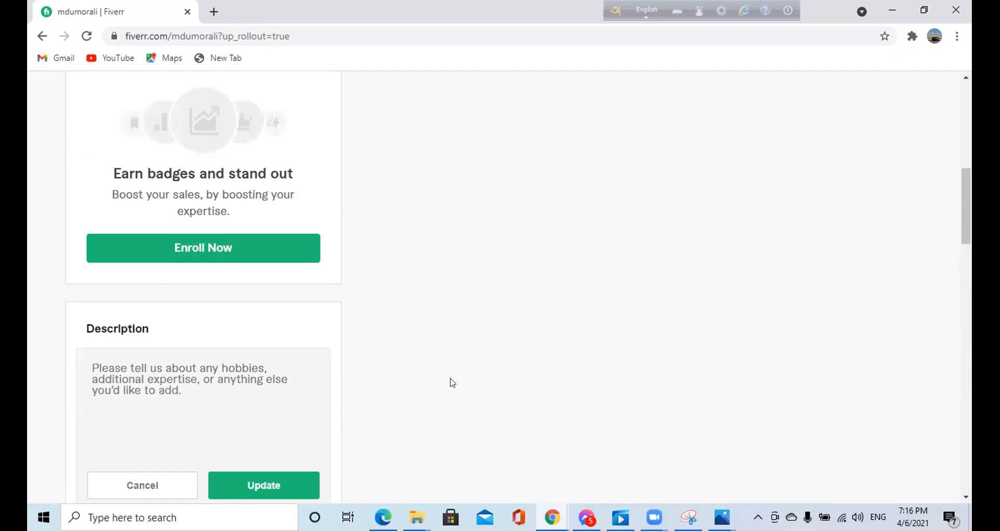
pyautogui.scroll(8, 451, 382)
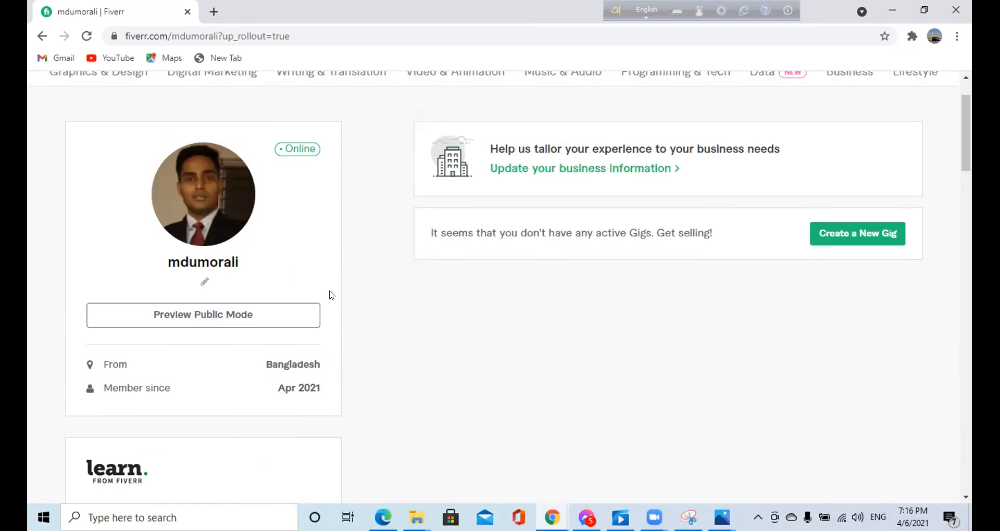
pyautogui.scroll(-1, 367, 354)
pyautogui.scroll(-5, 296, 362)
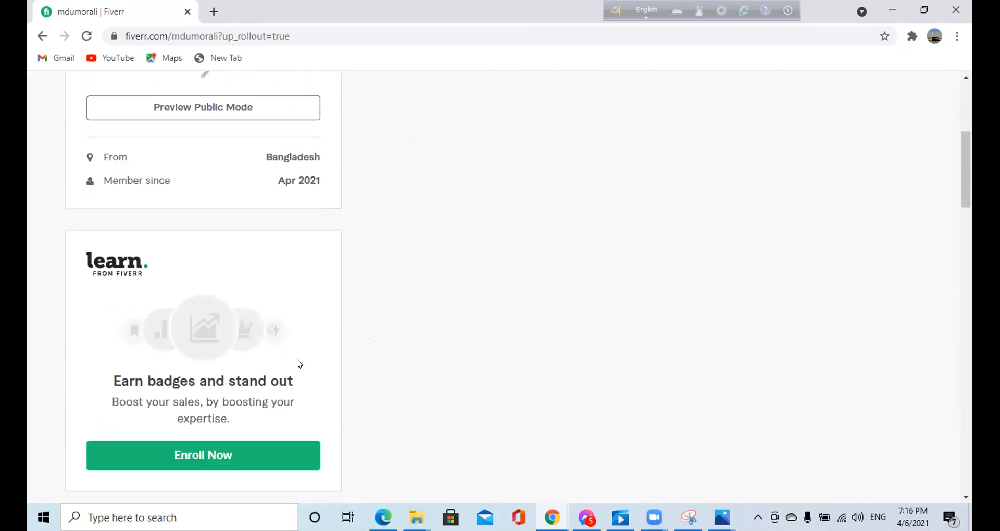
pyautogui.scroll(-1, 305, 355)
pyautogui.scroll(-12, 305, 354)
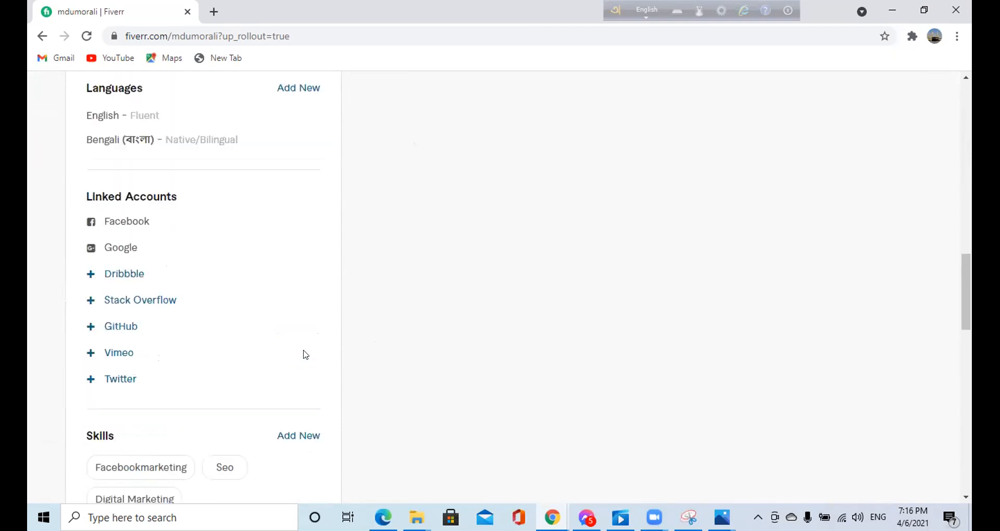
pyautogui.scroll(-3, 305, 355)
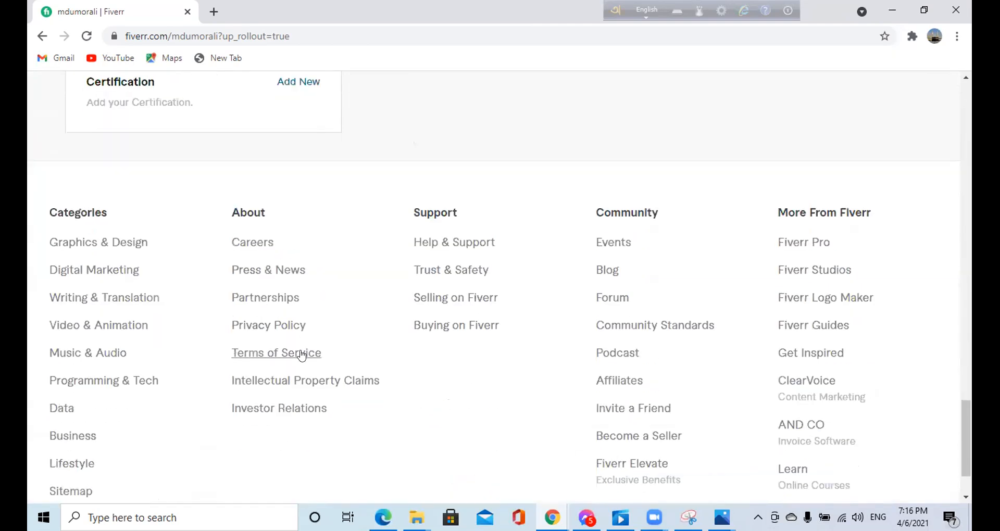
pyautogui.scroll(3, 302, 352)
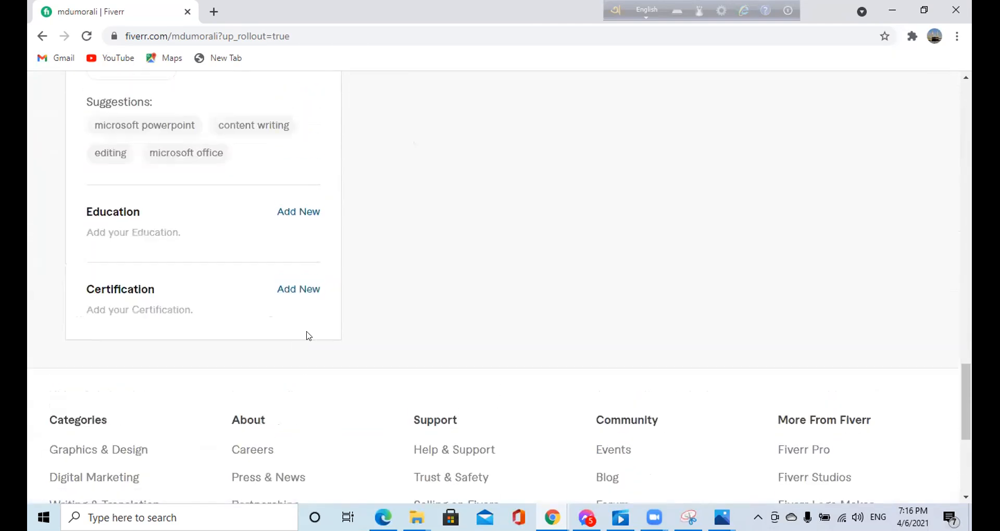
pyautogui.scroll(1, 321, 350)
pyautogui.scroll(15, 322, 351)
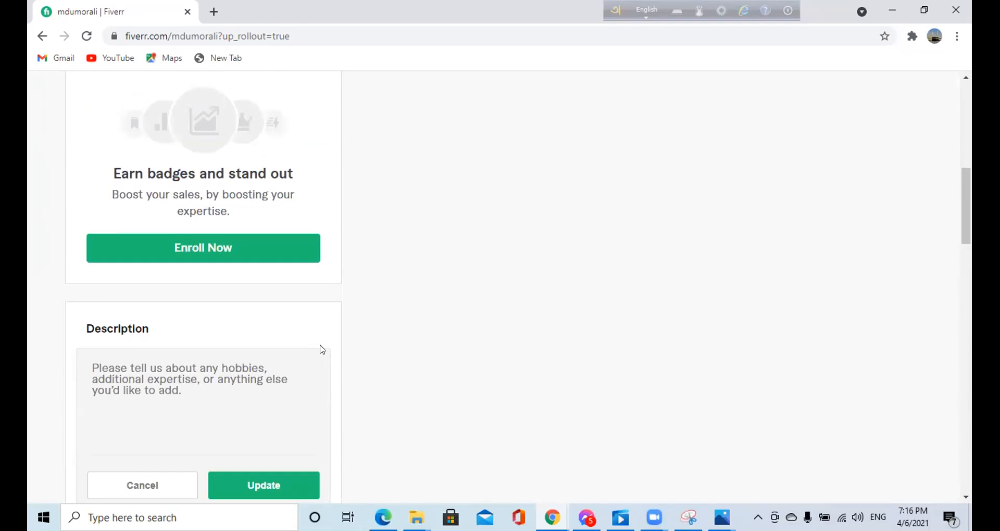
pyautogui.scroll(-3, 263, 382)
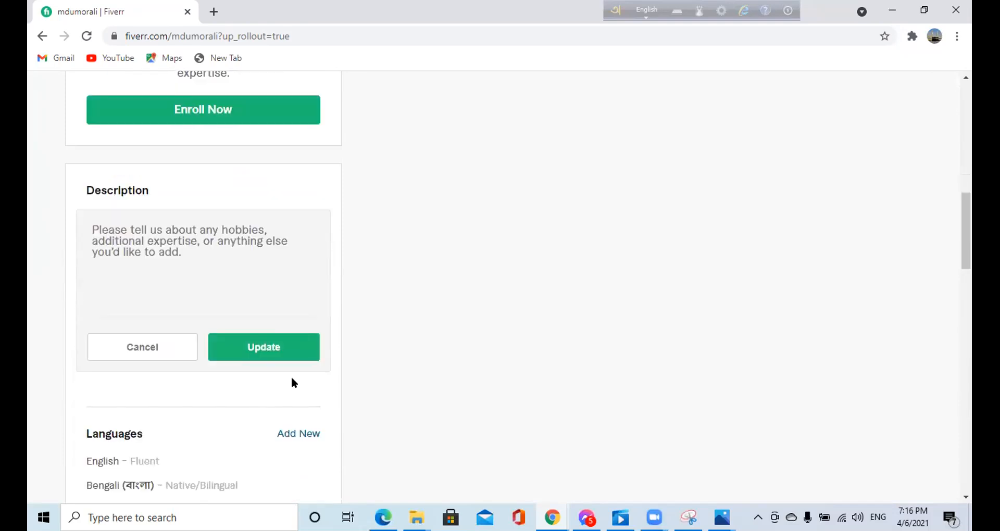
pyautogui.scroll(6, 293, 383)
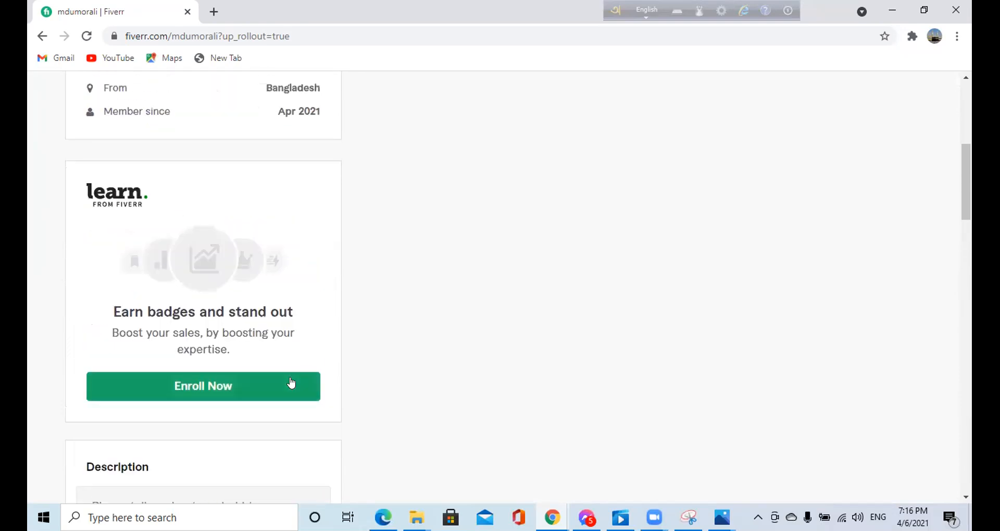
pyautogui.scroll(3, 291, 382)
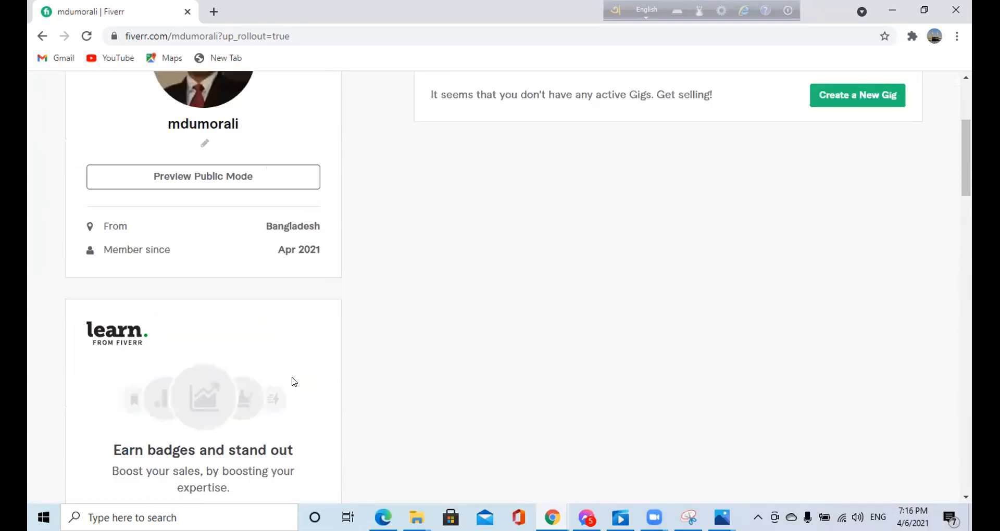
pyautogui.scroll(3, 294, 382)
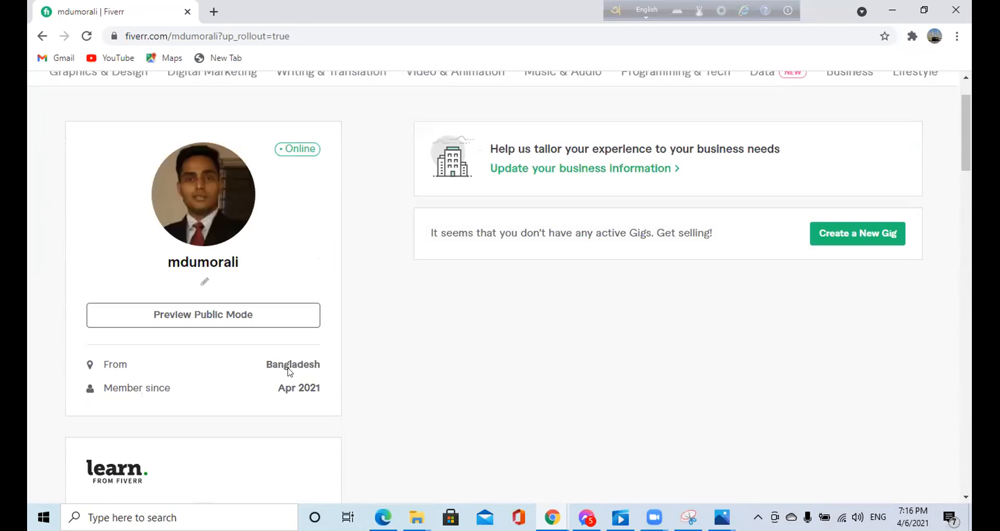
pyautogui.scroll(-9, 289, 371)
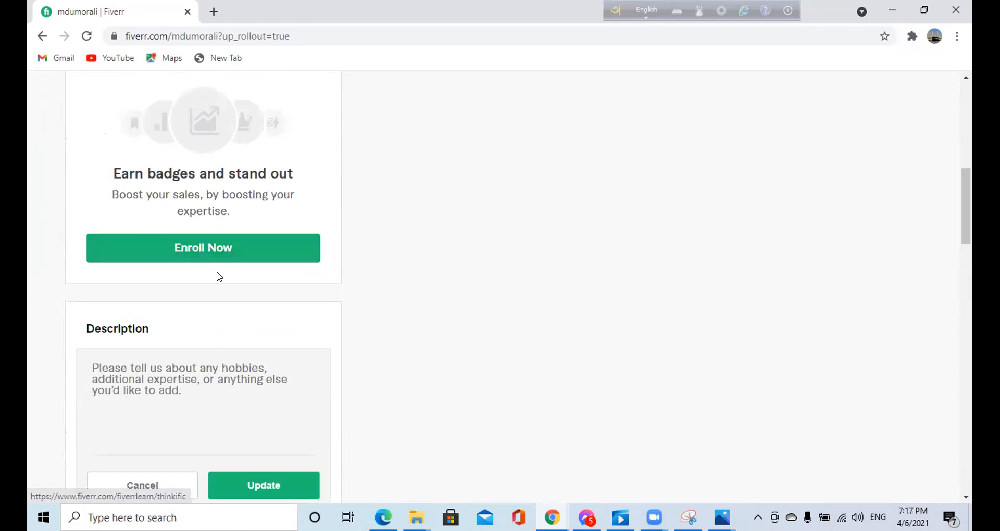
pyautogui.scroll(-3, 232, 330)
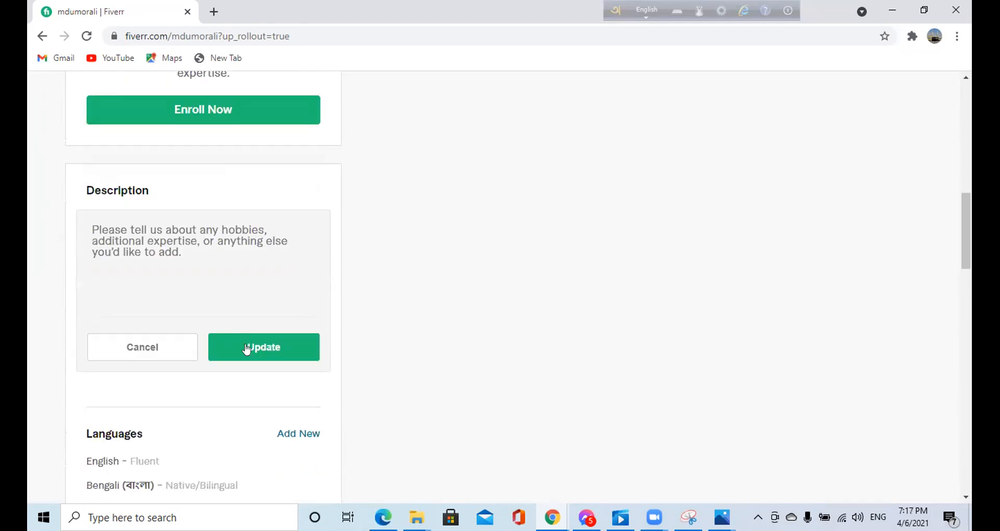
pyautogui.scroll(12, 202, 260)
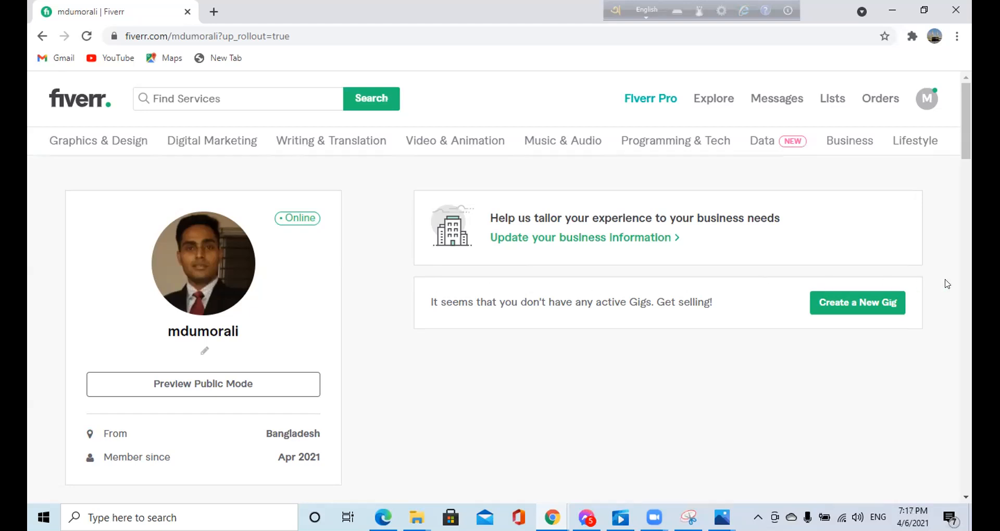
# Start creating a new gig and continue past the overview and successful-profile pages
pyautogui.click(849, 304)
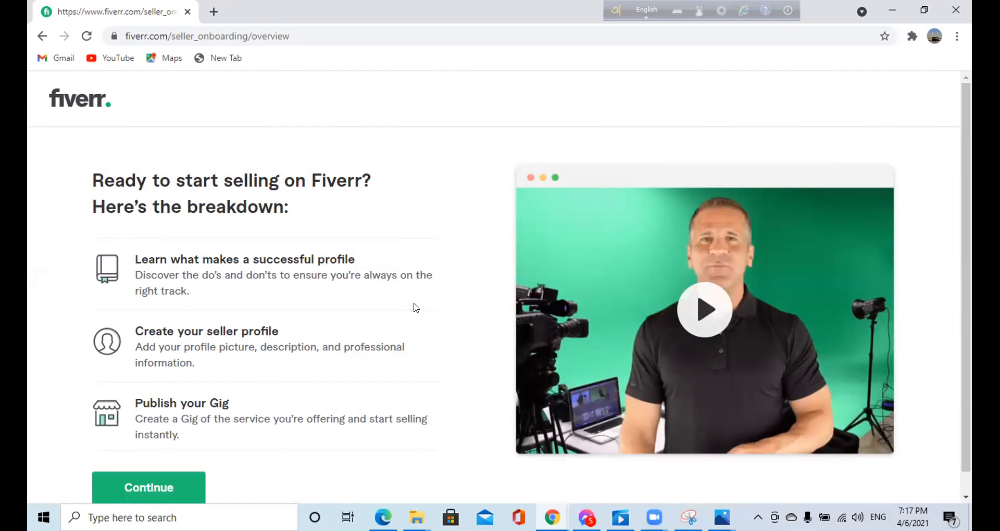
pyautogui.scroll(-1, 415, 307)
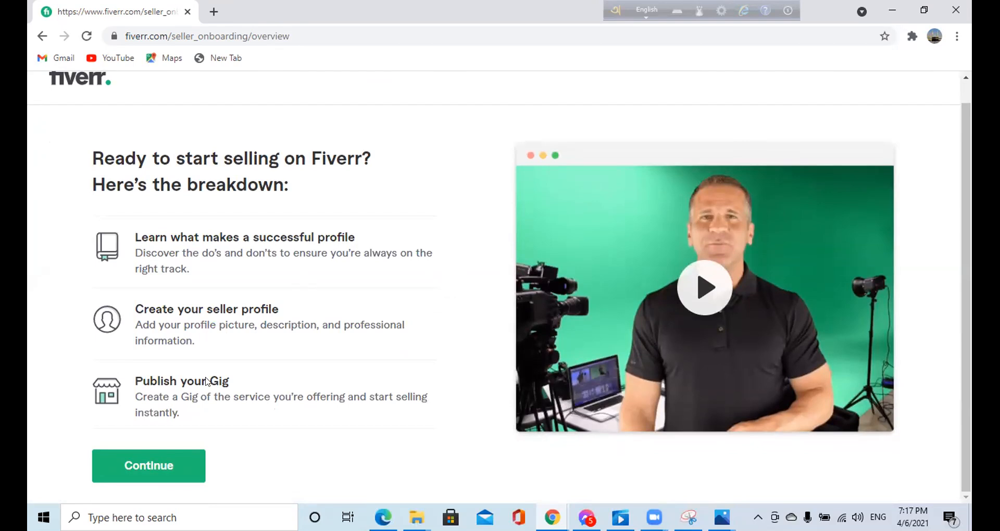
pyautogui.click(137, 465)
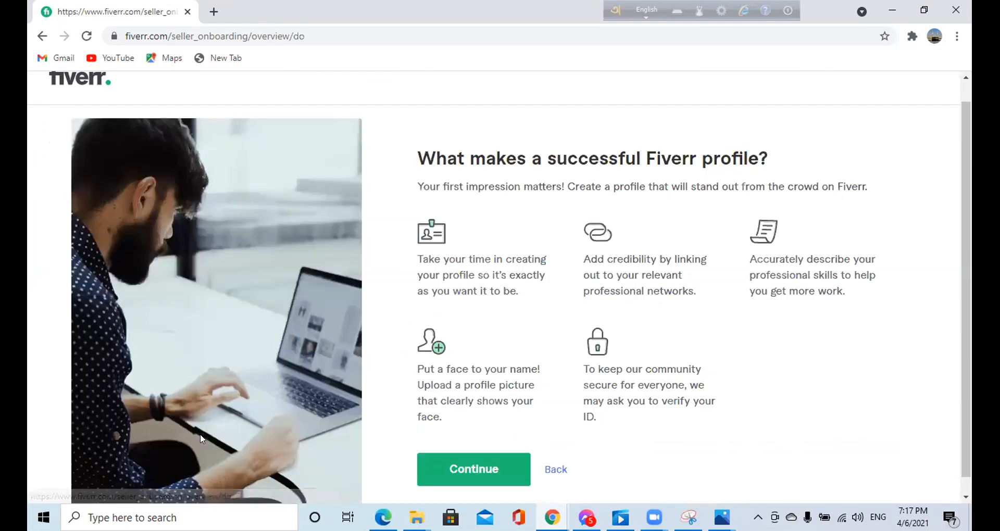
pyautogui.click(462, 470)
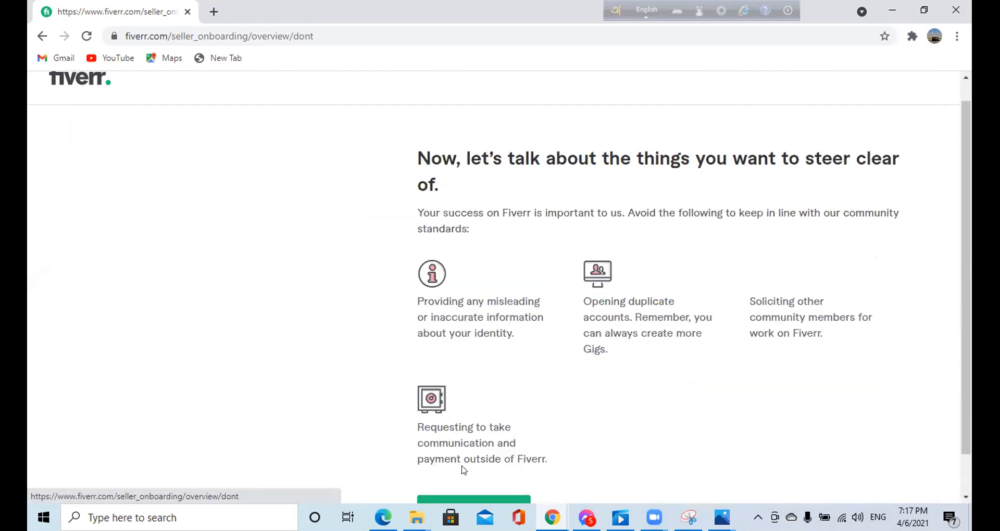
pyautogui.scroll(-1, 468, 469)
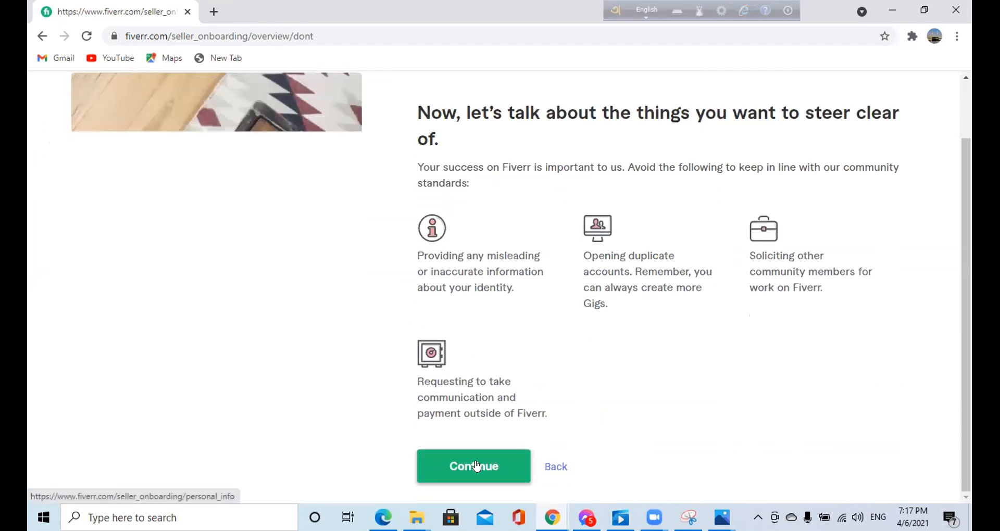
# Continue to the Personal Info form and enter the seller's name in the First Name field, correcting typos
pyautogui.click(476, 466)
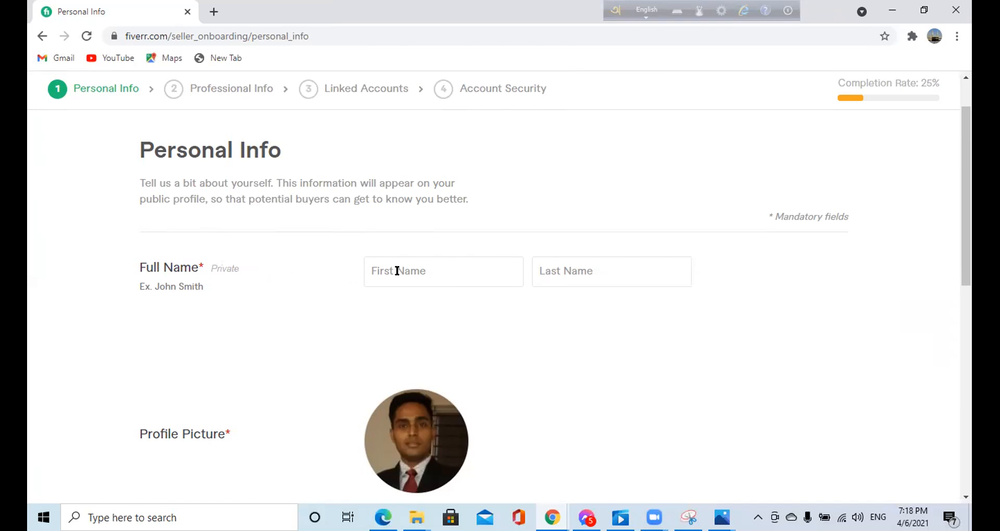
pyautogui.click(424, 270)
pyautogui.write('M')
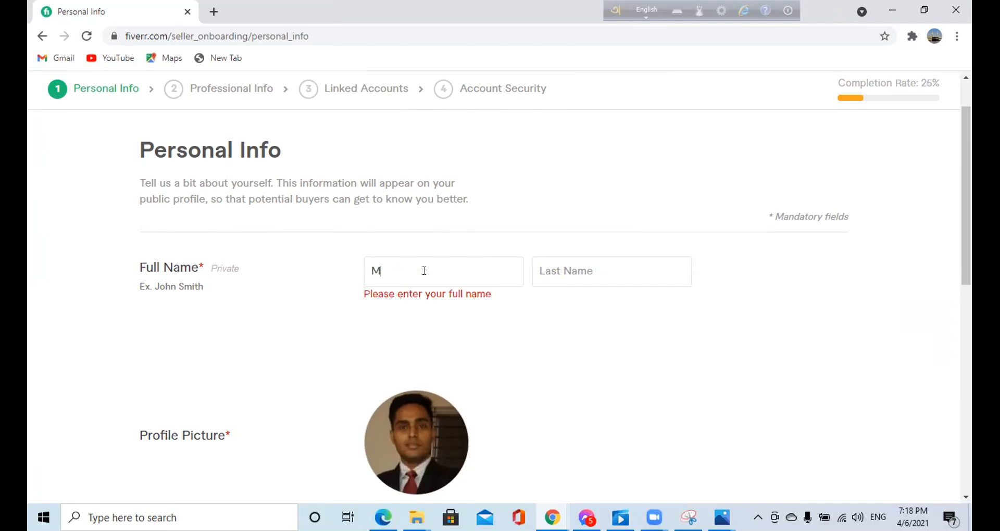
pyautogui.write('d')
pyautogui.press('BackSpace')
pyautogui.write('d')
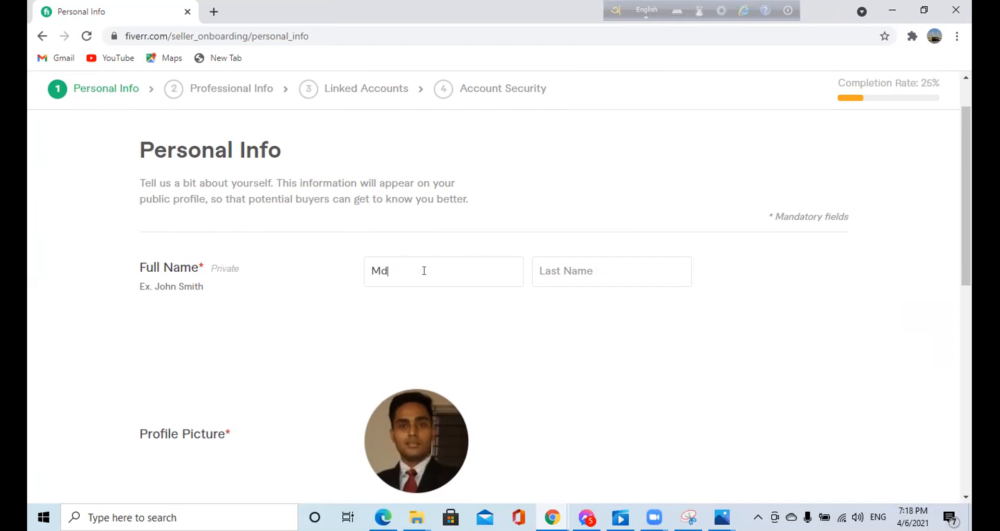
pyautogui.press('BackSpace')
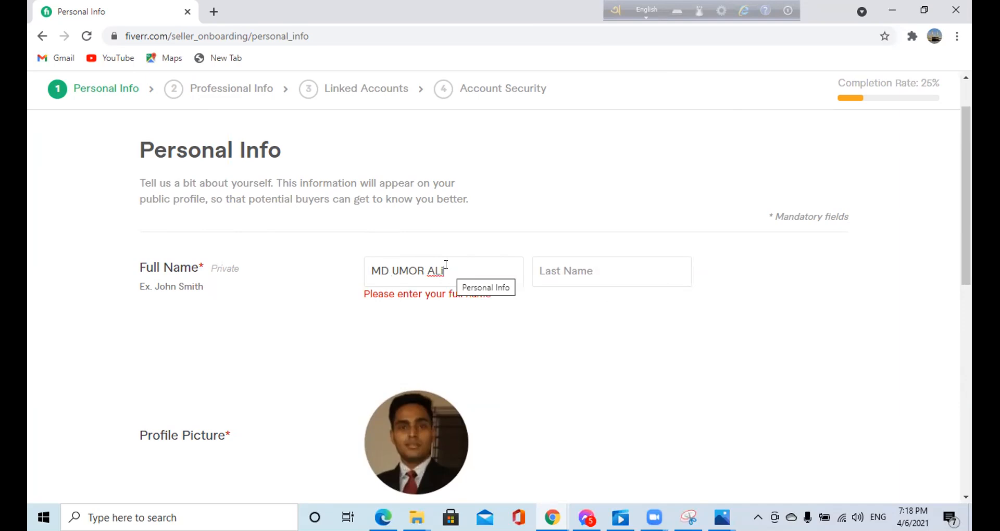
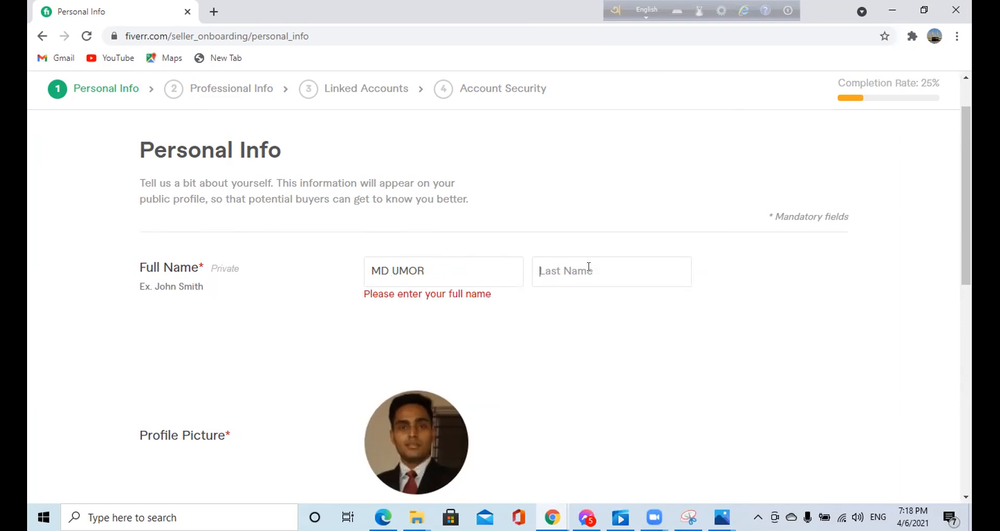
pyautogui.write('A')
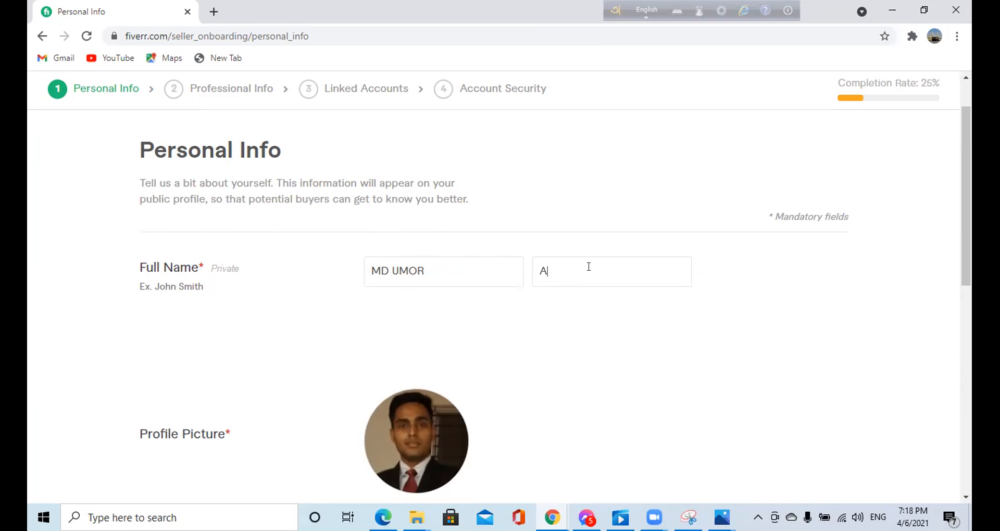
pyautogui.write('LI')
pyautogui.scroll(-1, 553, 307)
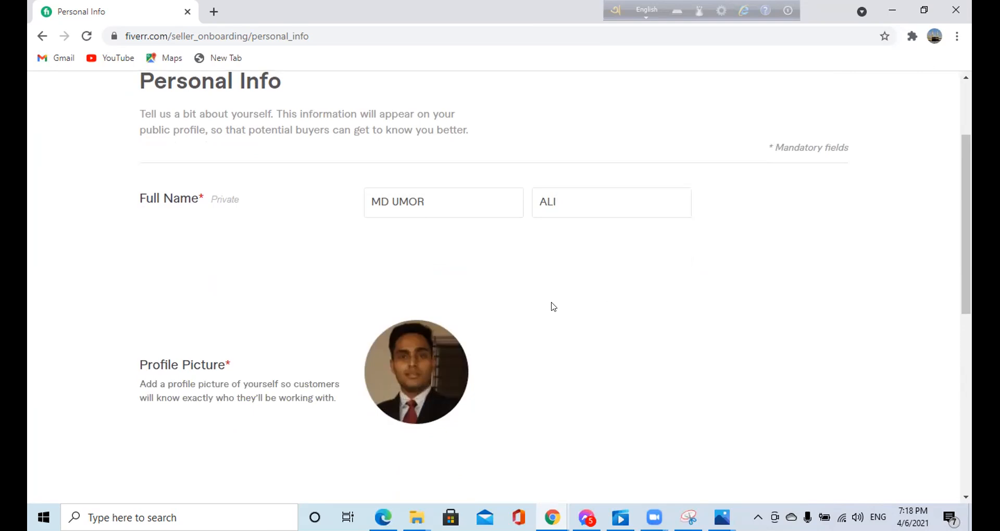
pyautogui.scroll(-3, 560, 351)
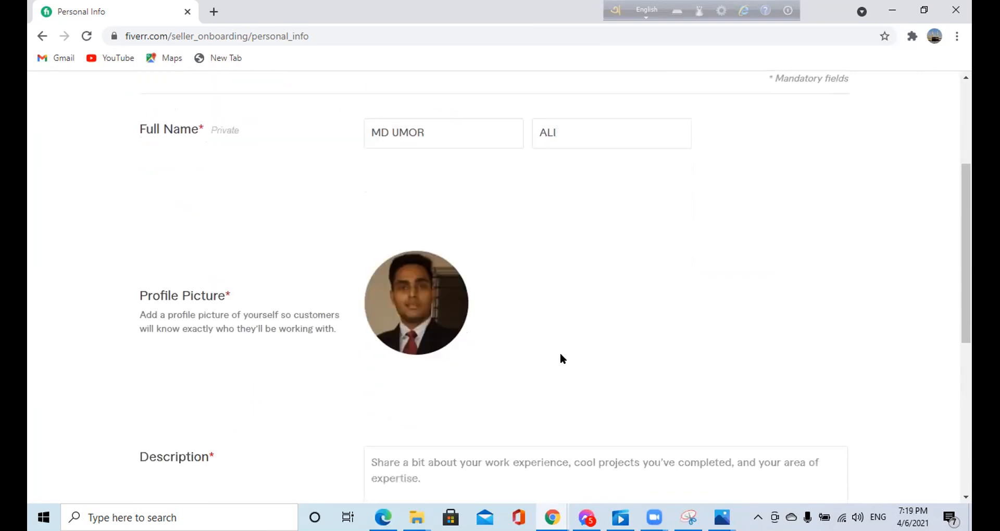
pyautogui.scroll(-3, 560, 350)
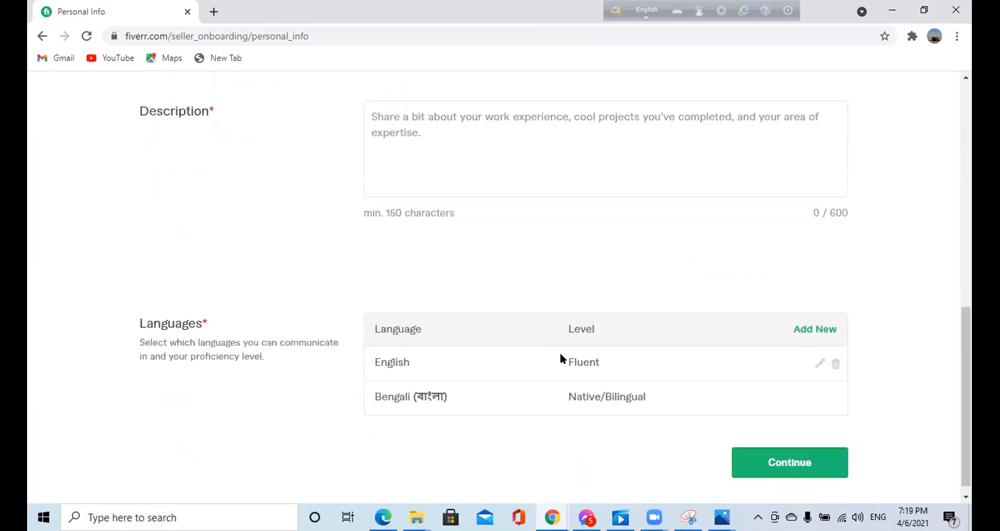
pyautogui.scroll(3, 560, 352)
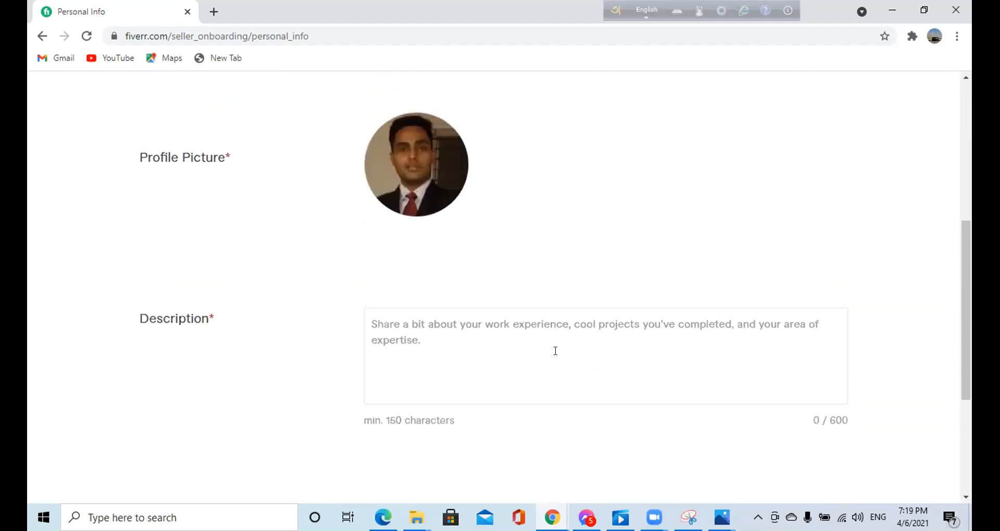
pyautogui.scroll(-2, 430, 392)
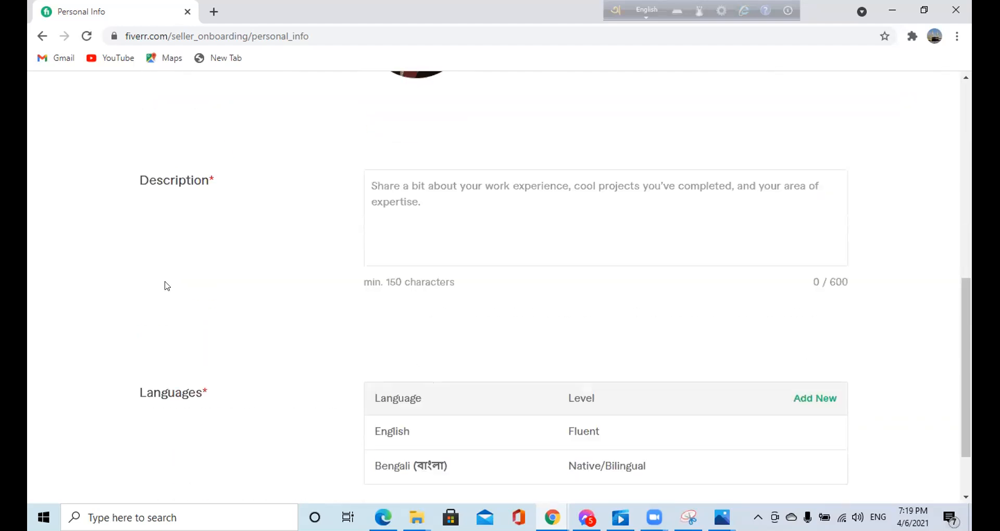
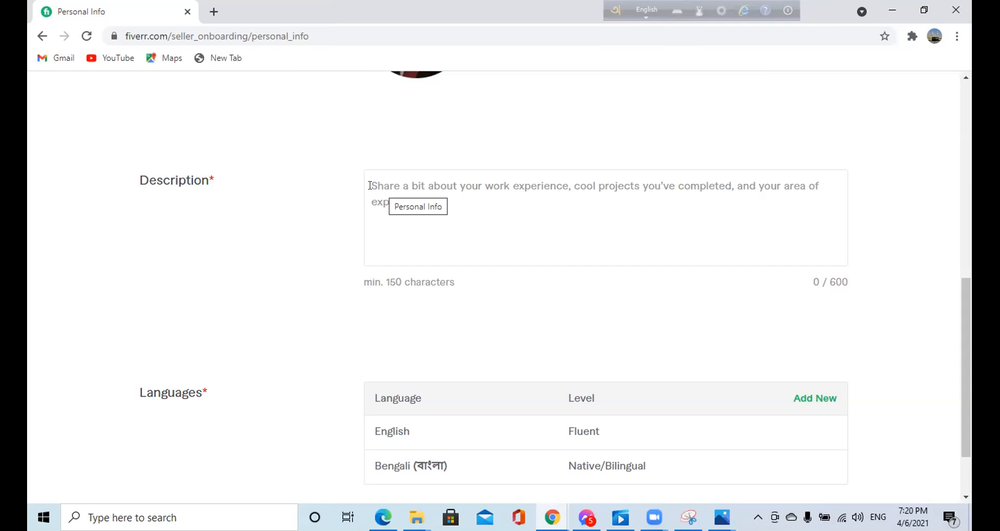
# Type 'Hello everyone this is' plus the seller's name into the Description, correcting typos
pyautogui.click(369, 186)
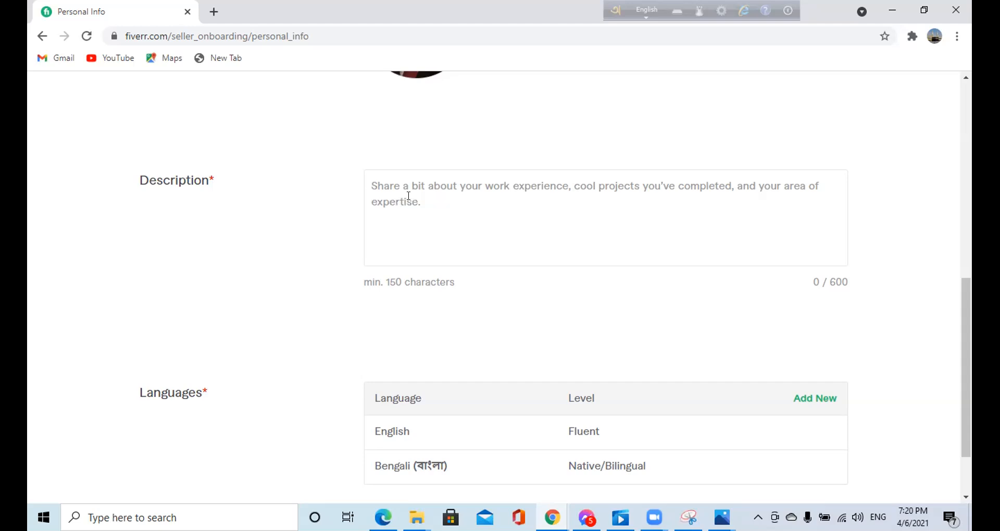
pyautogui.write('H')
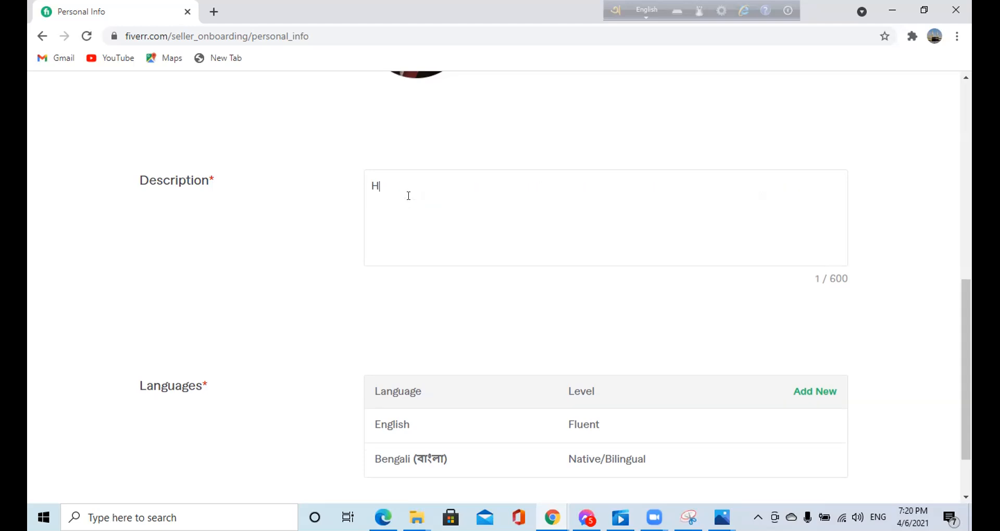
pyautogui.write('ello ')
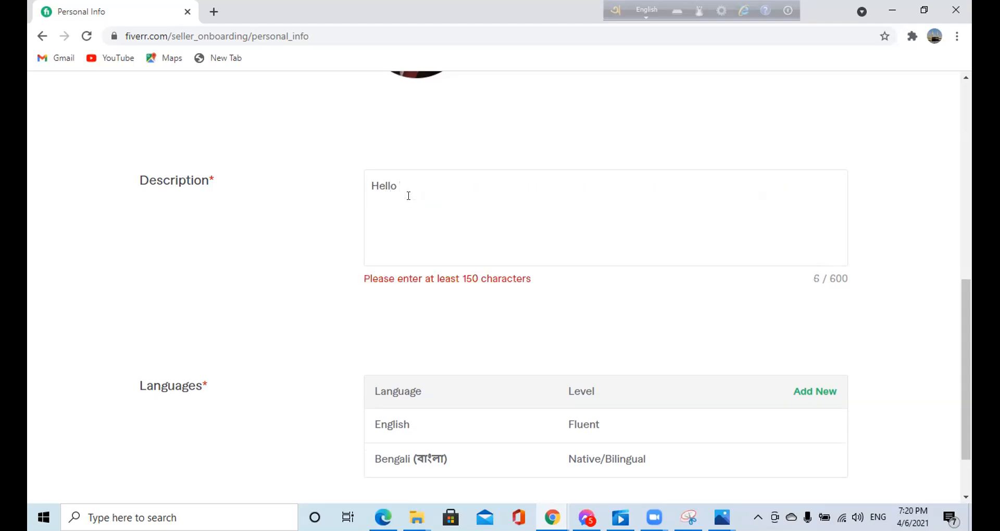
pyautogui.write('e')
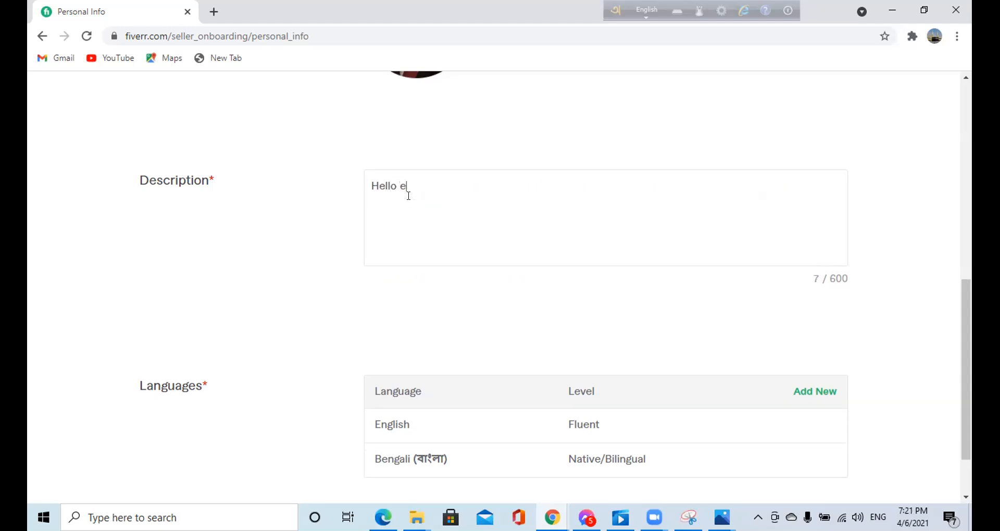
pyautogui.write('vryone')
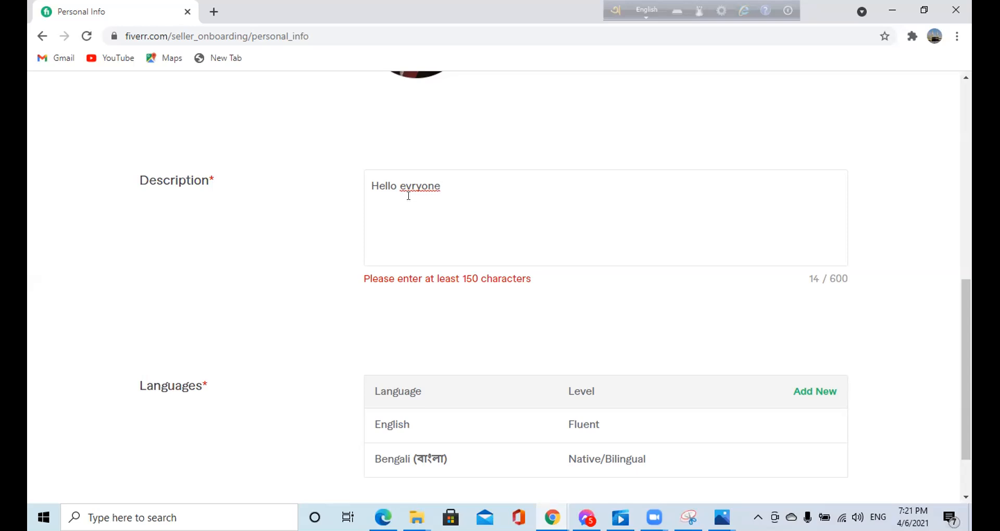
pyautogui.press('Left')
pyautogui.press('Left')
pyautogui.press('Left')
pyautogui.press('Left')
pyautogui.write('e')
pyautogui.press('Right')
pyautogui.press('Right')
pyautogui.press('Right')
pyautogui.press('Right')
pyautogui.press('Right')
pyautogui.write('this is ')
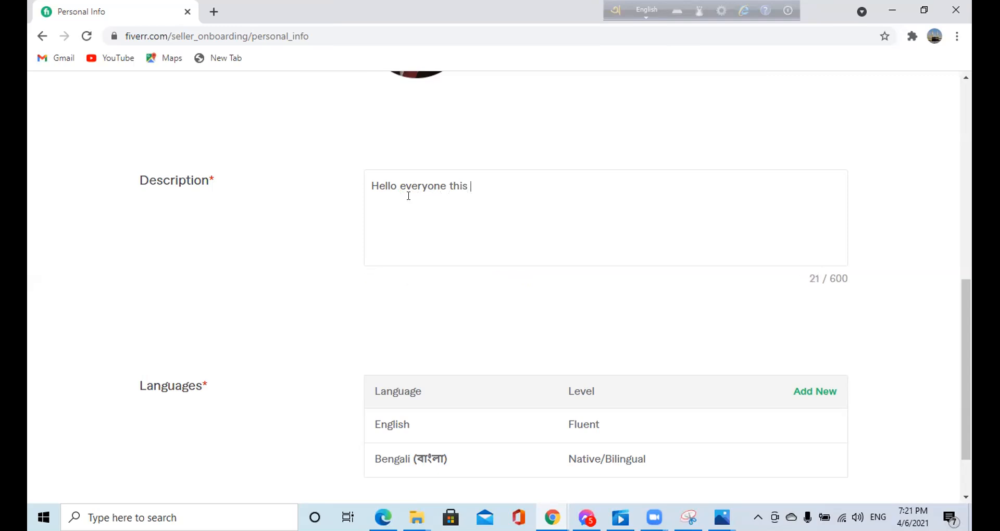
pyautogui.write('umo')
pyautogui.hotkey('ctrl', 'Left')
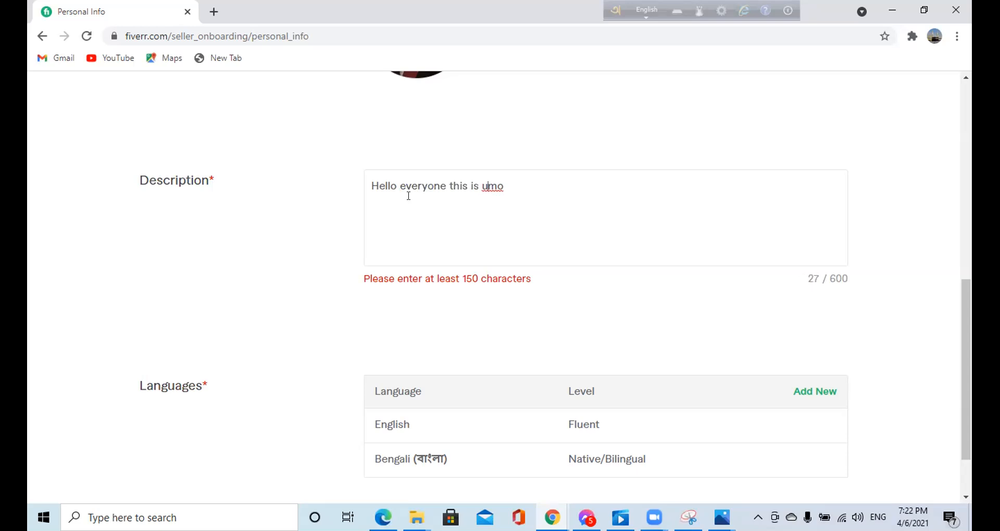
pyautogui.press('Delete')
pyautogui.write('U')
pyautogui.press('End')
pyautogui.press('BackSpace')
pyautogui.press('BackSpace')
pyautogui.press('BackSpace')
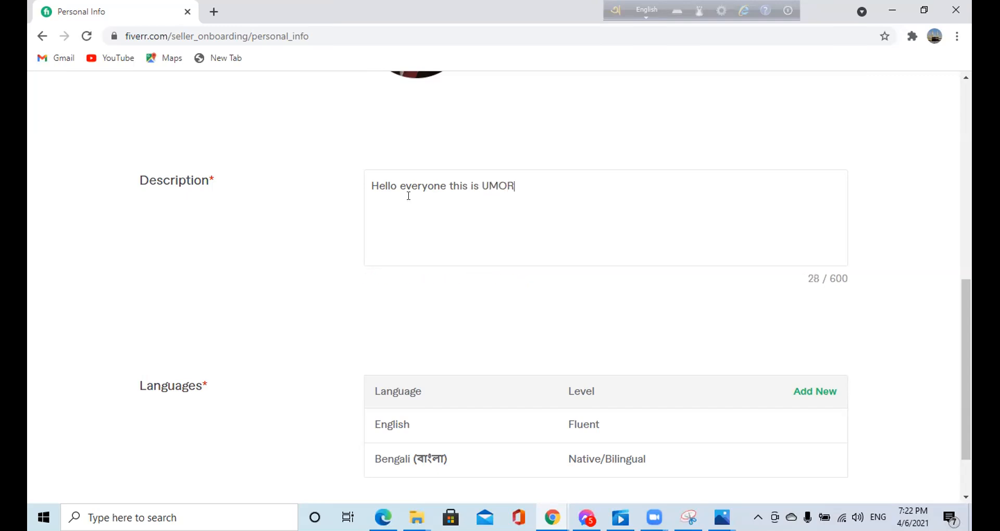
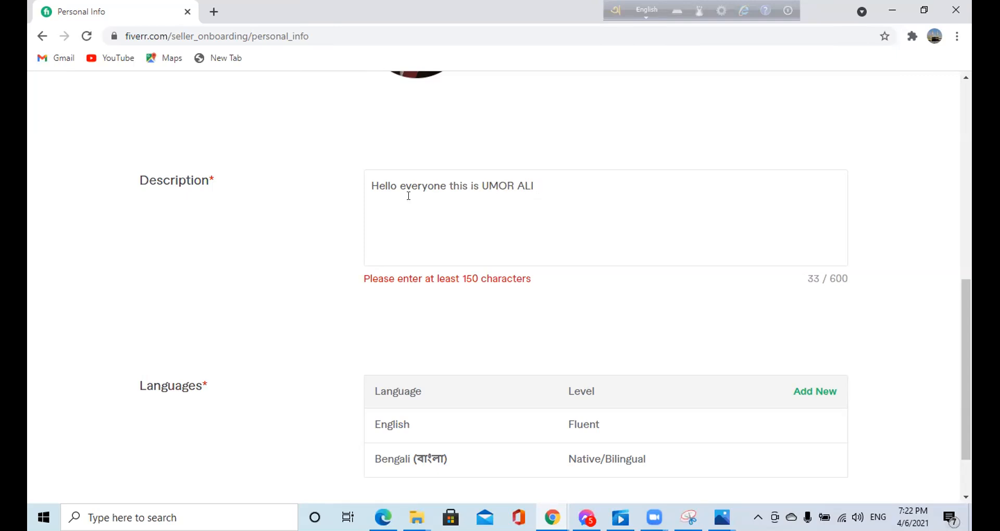
# Add '. I have been Working in socialmedia merketing.' to the Description, fixing 'socialmediya'
pyautogui.write('. I ha')
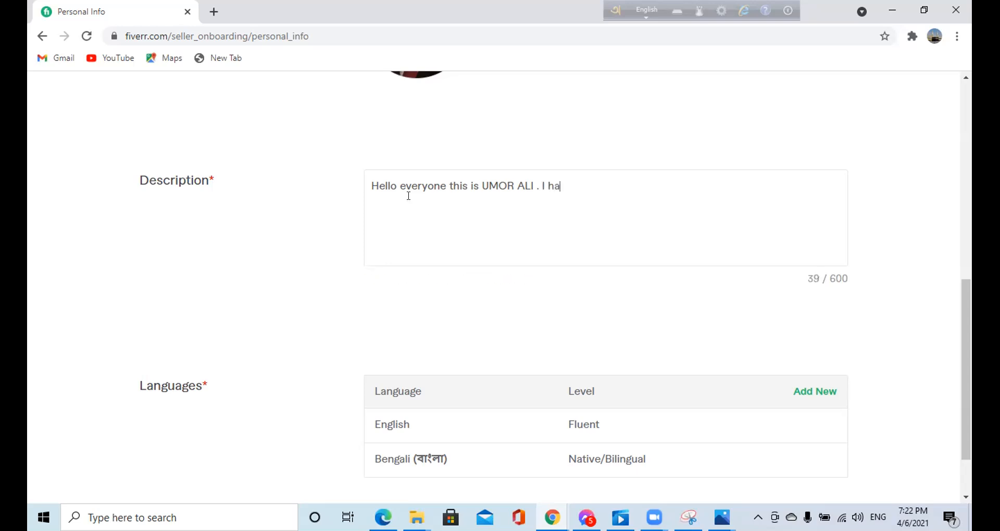
pyautogui.write('ve been ')
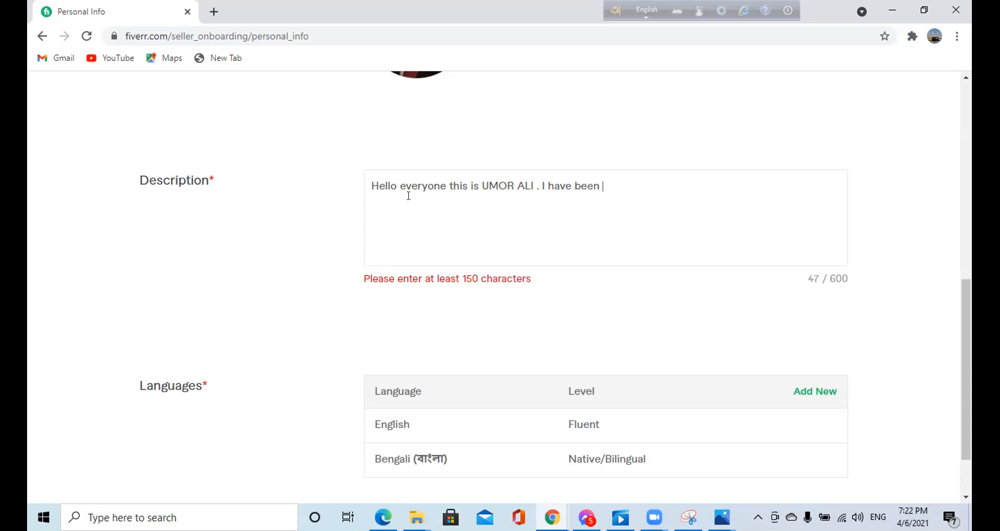
pyautogui.write('Working')
pyautogui.write('in social')
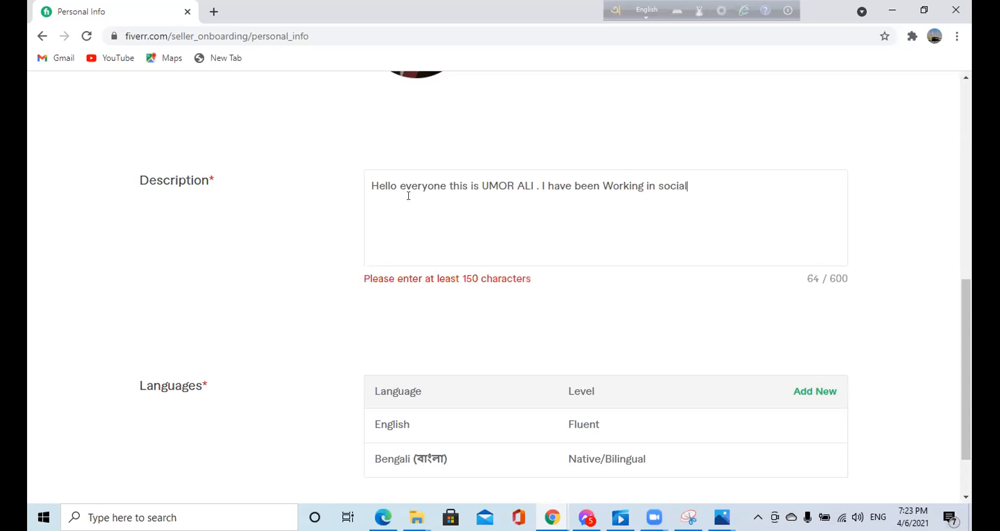
pyautogui.write('mediya m')
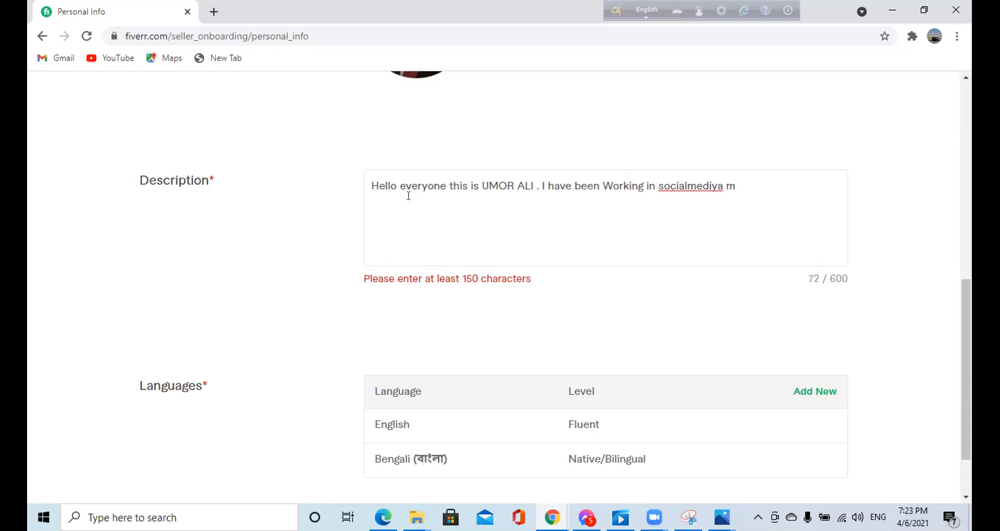
pyautogui.write('erketing')
pyautogui.press('Left')
pyautogui.press('Left')
pyautogui.press('Left')
pyautogui.press('Left')
pyautogui.press('Left')
pyautogui.press('Left')
pyautogui.press('Left')
pyautogui.press('Left')
pyautogui.press('Left')
pyautogui.press('BackSpace')
pyautogui.write('a')
pyautogui.press('Left')
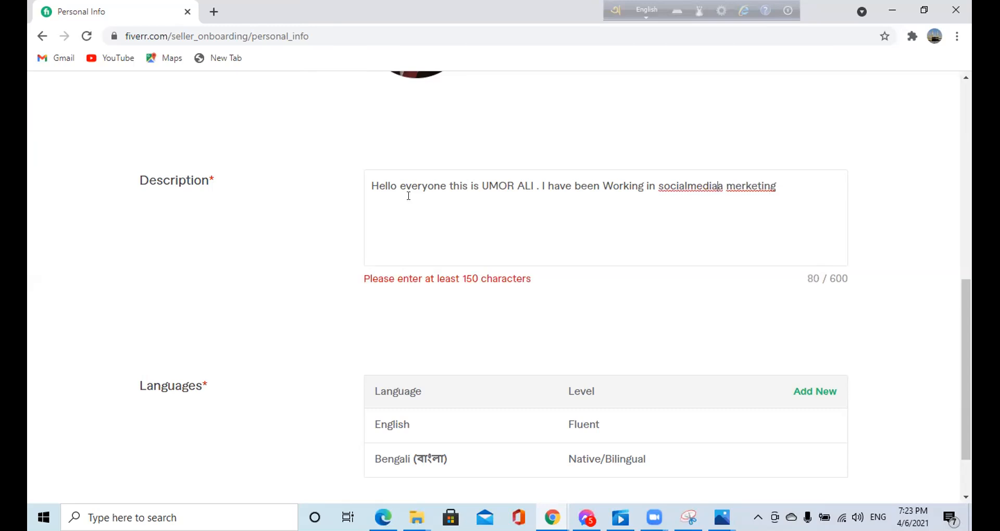
pyautogui.press('BackSpace')
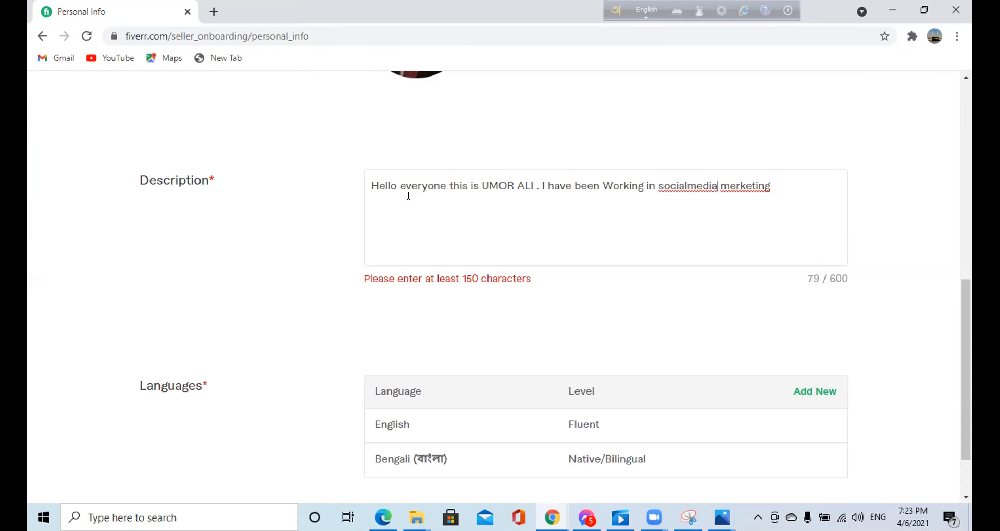
pyautogui.press('Right')
pyautogui.press('Right')
pyautogui.press('Right')
pyautogui.press('Right')
pyautogui.press('Right')
pyautogui.write('.')
# Correct the misspelled 'merketing' to 'marketing' in the Description
pyautogui.press('Left')
pyautogui.press('Left')
pyautogui.press('Left')
pyautogui.press('Left')
pyautogui.press('BackSpace')
pyautogui.write('a')
pyautogui.press('Right')
pyautogui.press('Right')
pyautogui.press('Right')
pyautogui.press('Right')
pyautogui.press('Right')
pyautogui.press('Right')
pyautogui.press('Right')
pyautogui.press('Right')
# Append 'scince 2017' to the Description and delete the unwanted word 'still'
pyautogui.write('sci')
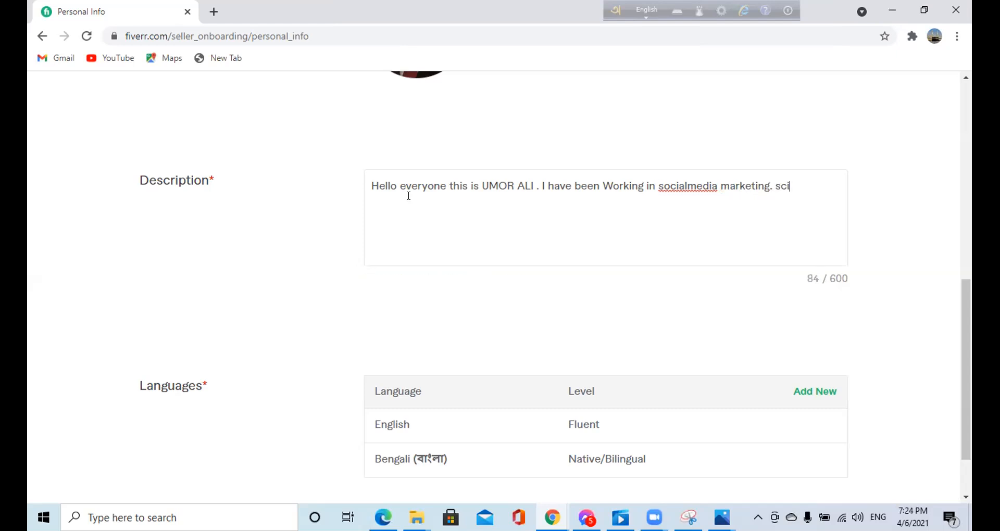
pyautogui.write('ne')
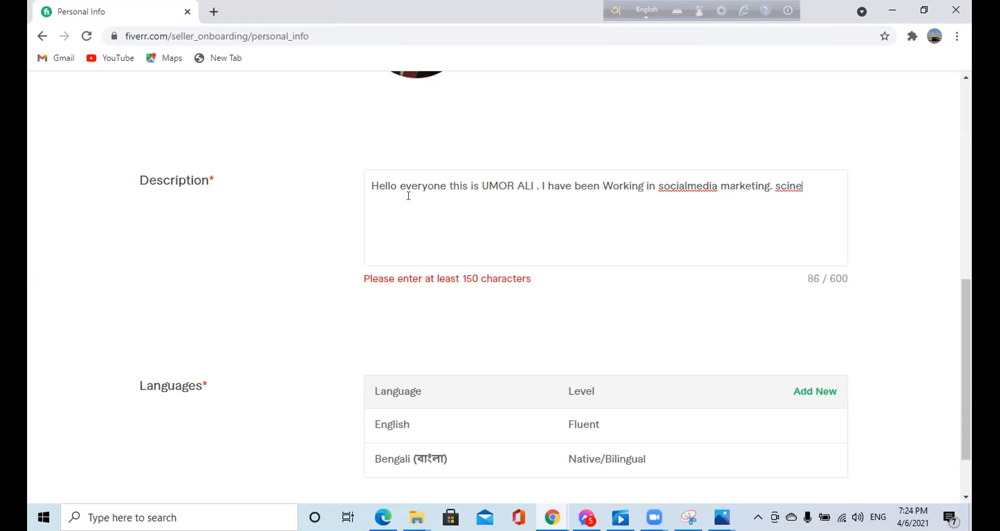
pyautogui.press('BackSpace')
pyautogui.write('ce')
pyautogui.press('Home')
pyautogui.press('Right')
pyautogui.press('Right')
pyautogui.press('Right')
pyautogui.press('Right')
pyautogui.press('Right')
pyautogui.press('Right')
pyautogui.press('Right')
pyautogui.press('Right')
pyautogui.press('Right')
pyautogui.press('Right')
pyautogui.press('Right')
pyautogui.press('Right')
pyautogui.press('Right')
pyautogui.press('Right')
pyautogui.press('Right')
pyautogui.press('Right')
pyautogui.press('Right')
pyautogui.press('Right')
pyautogui.press('Right')
pyautogui.press('Right')
pyautogui.press('Right')
pyautogui.press('Right')
pyautogui.press('Right')
pyautogui.press('Right')
pyautogui.press('Right')
pyautogui.press('Right')
pyautogui.press('Right')
pyautogui.press('Right')
pyautogui.press('Right')
pyautogui.press('Right')
pyautogui.press('Right')
pyautogui.press('Right')
pyautogui.press('Right')
pyautogui.press('Right')
pyautogui.press('Right')
pyautogui.press('Right')
pyautogui.press('Right')
pyautogui.press('Right')
pyautogui.press('Right')
pyautogui.press('Right')
pyautogui.press('Right')
pyautogui.press('Right')
pyautogui.press('Right')
pyautogui.press('Right')
pyautogui.press('Right')
pyautogui.write('2017')
pyautogui.write('sti')
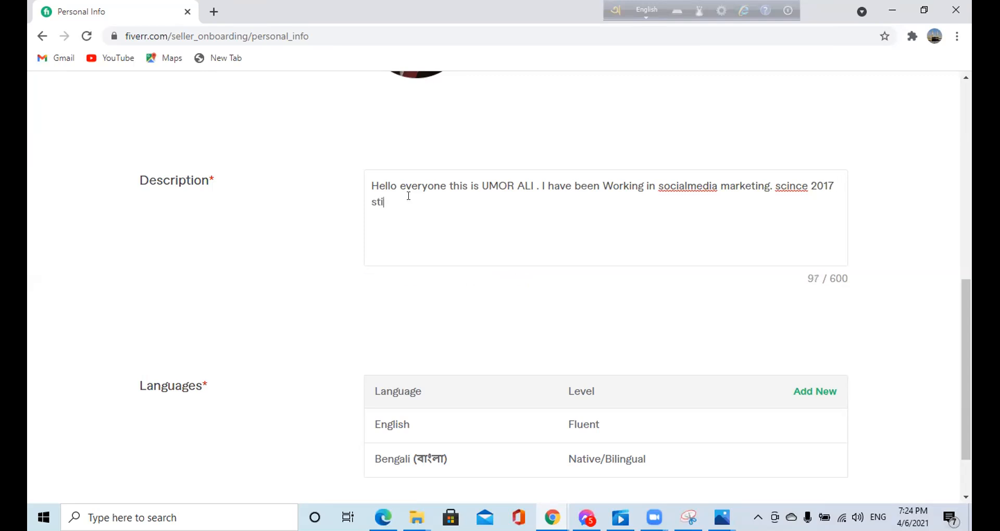
pyautogui.write('ll')
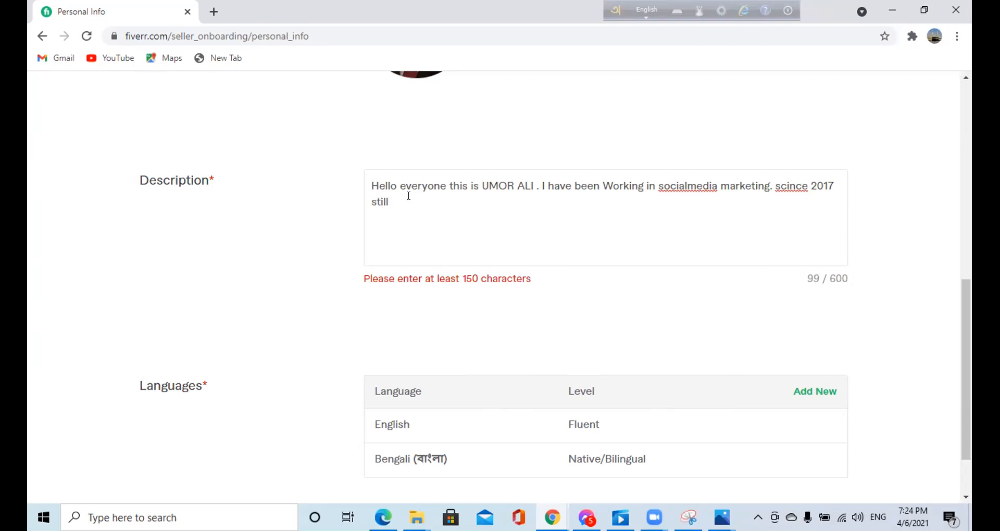
pyautogui.press('BackSpace')
pyautogui.press('BackSpace')
pyautogui.press('BackSpace')
pyautogui.press('BackSpace')
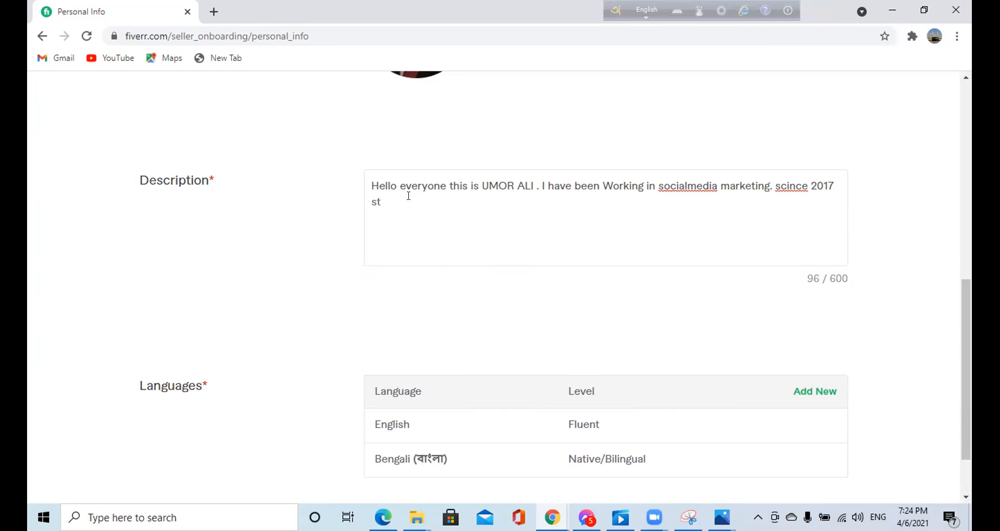
pyautogui.press('BackSpace')
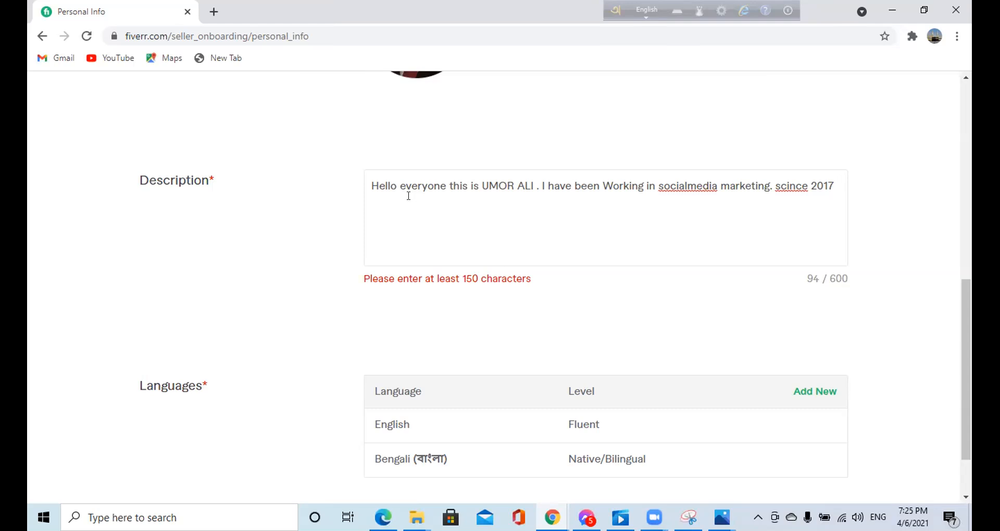
# Correct 'scince' to 'science' and trim the stray trailing word, leaving 98/600 characters
pyautogui.press('Left')
pyautogui.press('Left')
pyautogui.press('Left')
pyautogui.press('Left')
pyautogui.press('Left')
pyautogui.write('e')
pyautogui.press('Right')
pyautogui.press('Right')
pyautogui.press('Right')
pyautogui.press('Right')
pyautogui.press('Right')
pyautogui.write('teen')
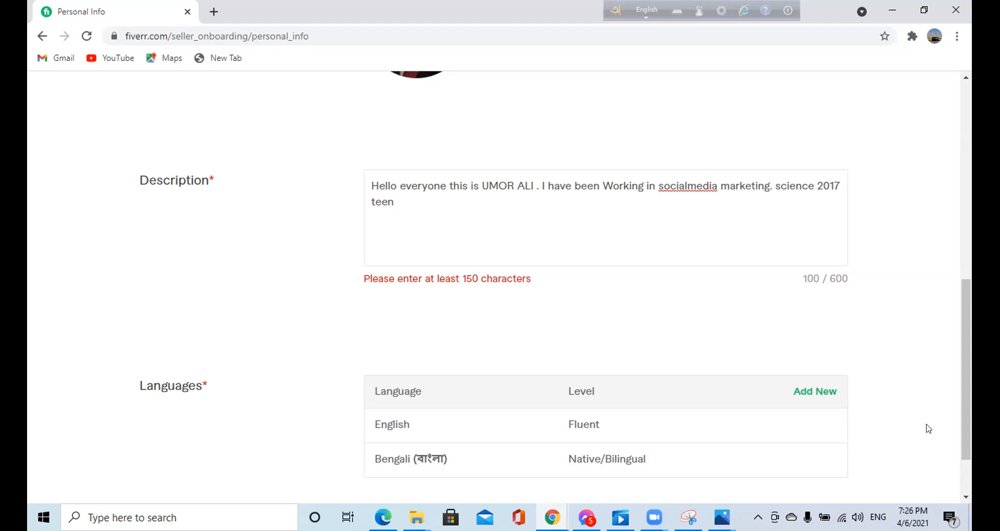
pyautogui.press('BackSpace')
pyautogui.press('BackSpace')
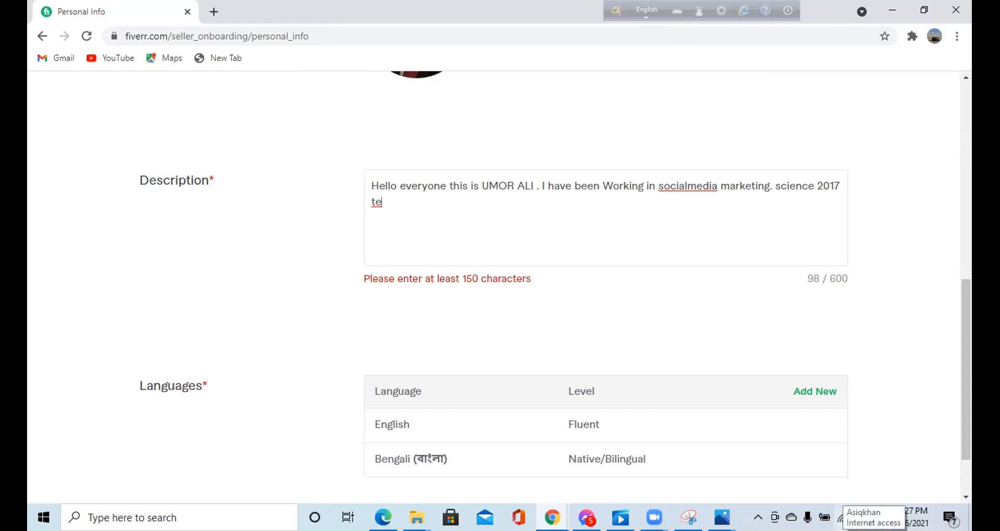
pyautogui.click(839, 503)
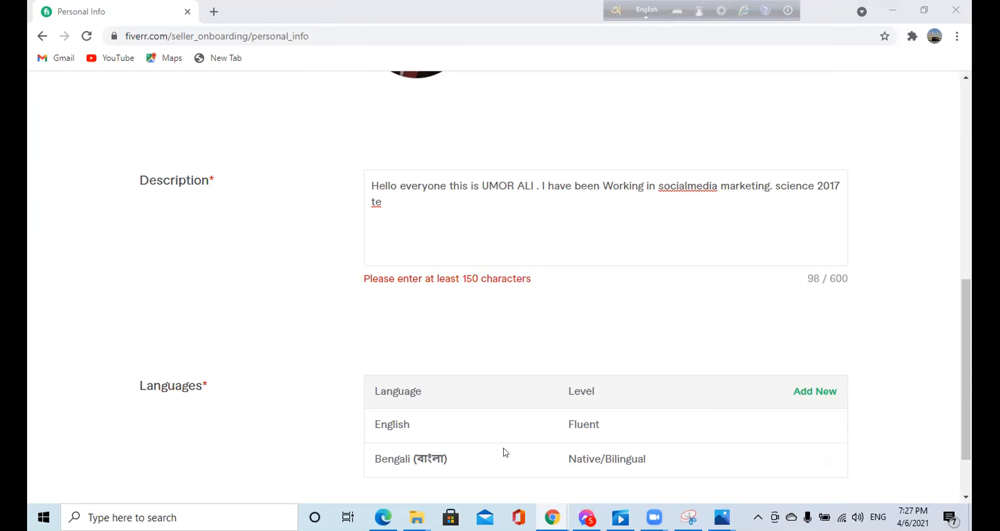
# Minimize the Chrome window holding the Fiverr Personal Info form
pyautogui.click(887, 10)
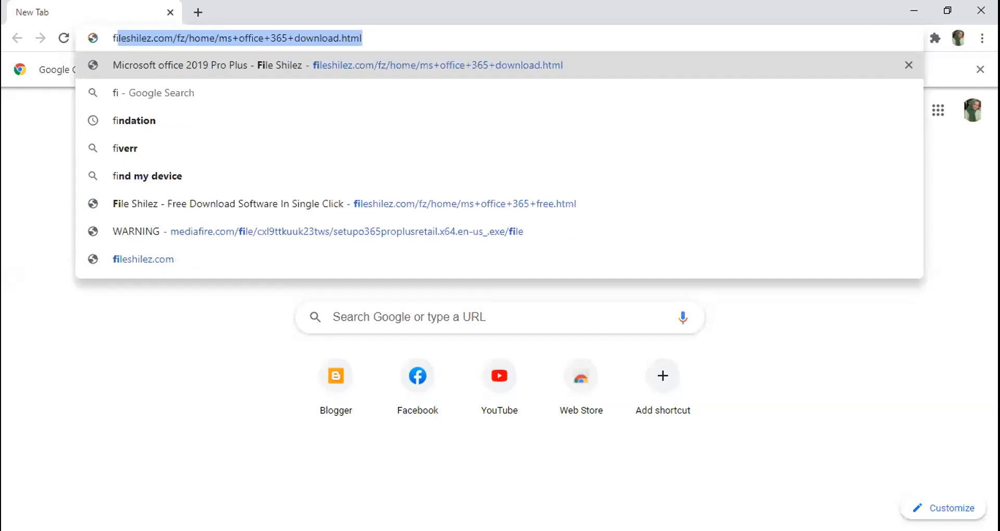
# Search the web for Fiverr, open the site and go to its sign-up page
pyautogui.write('ive')
pyautogui.press('Return')
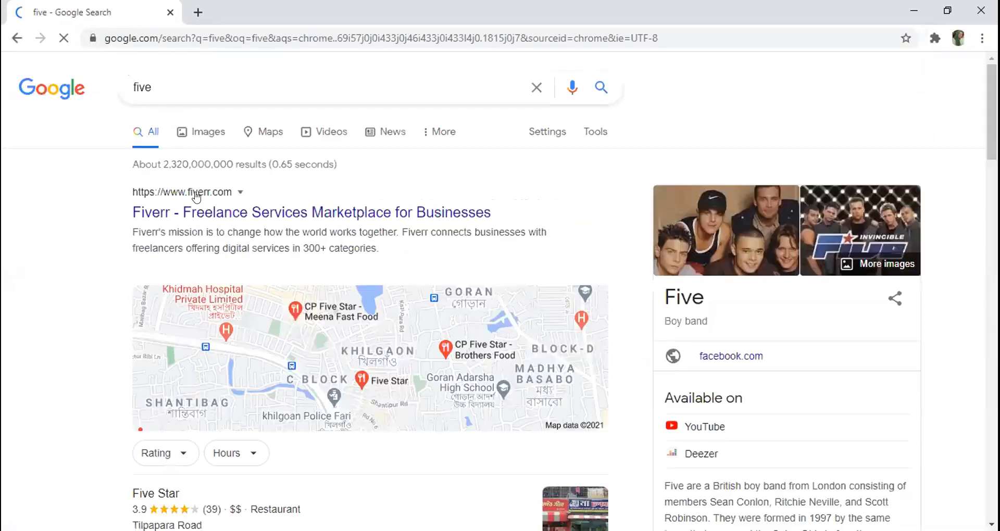
pyautogui.click(195, 211)
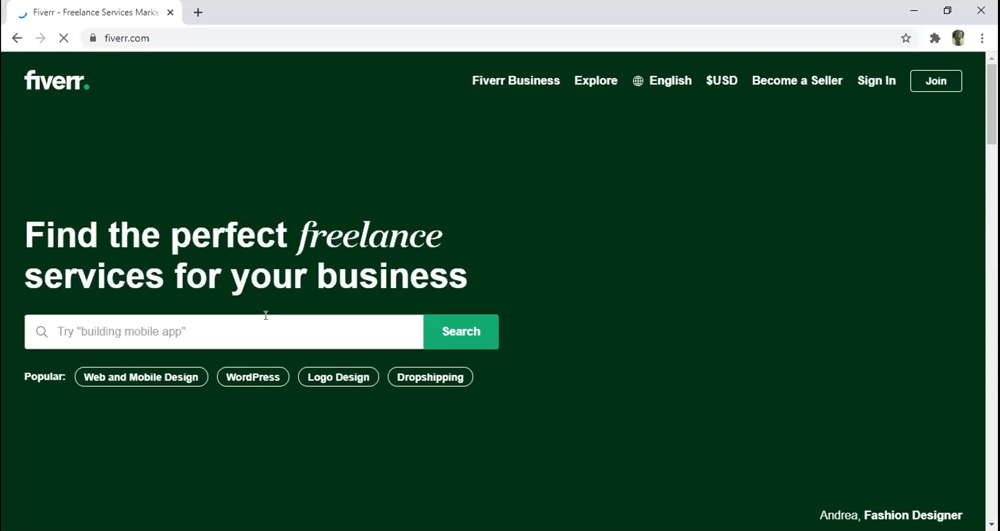
pyautogui.click(873, 86)
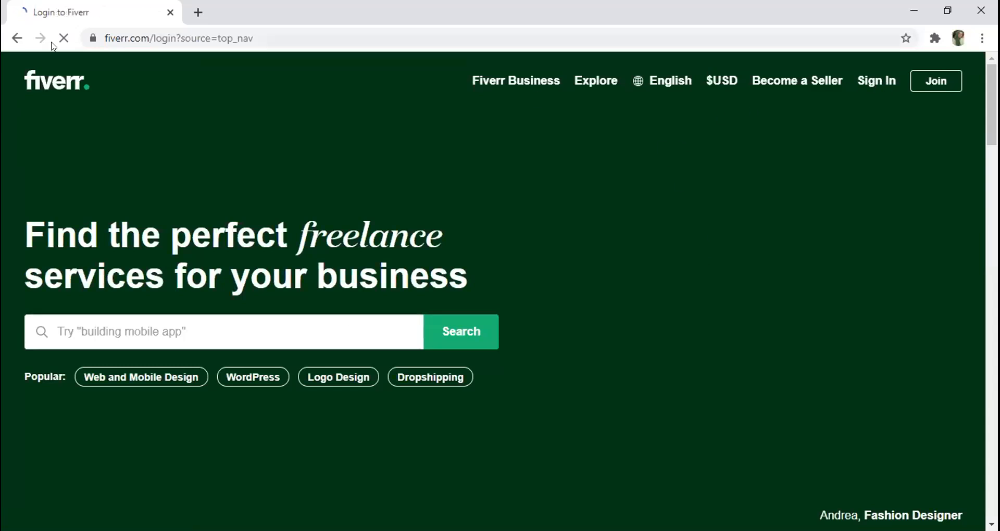
pyautogui.click(17, 44)
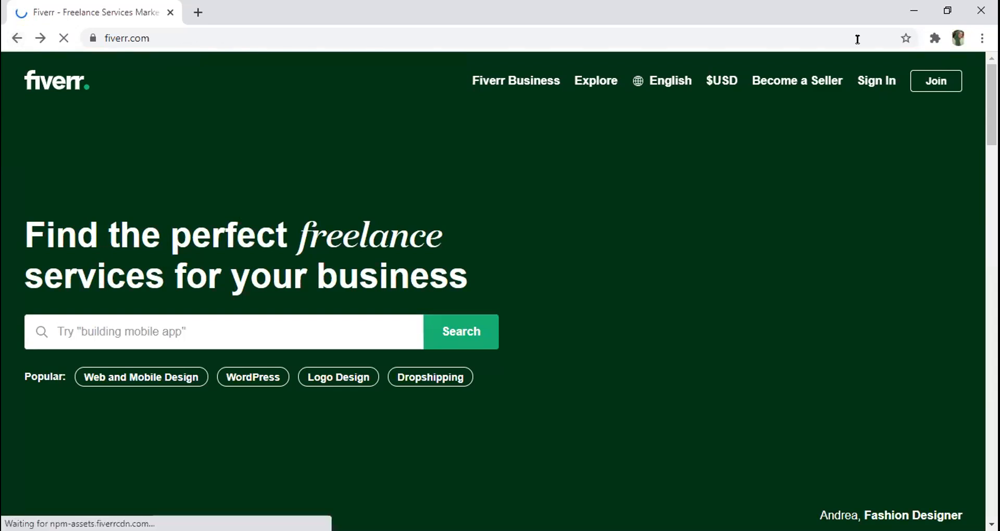
pyautogui.click(941, 89)
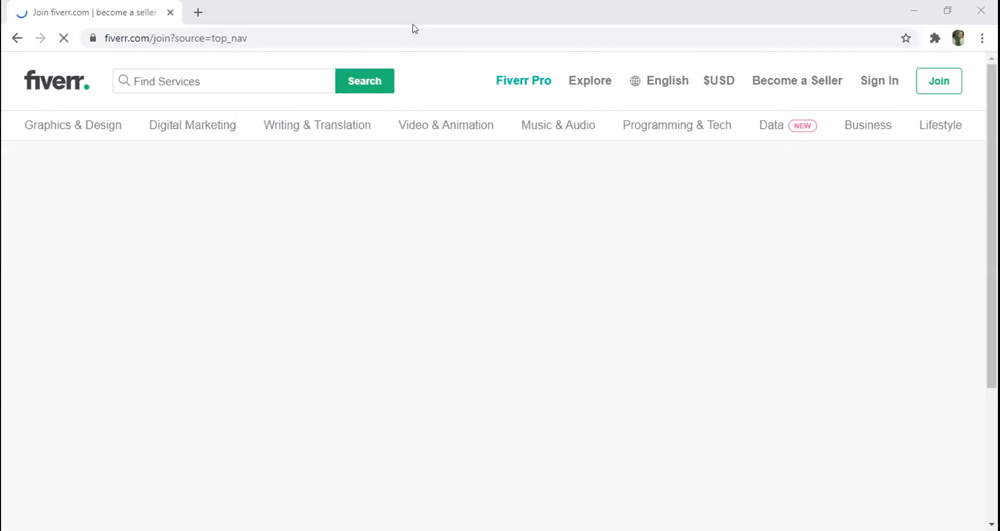
# In a new tab, search fiverr again, close the old tab and open the Join page
pyautogui.click(200, 12)
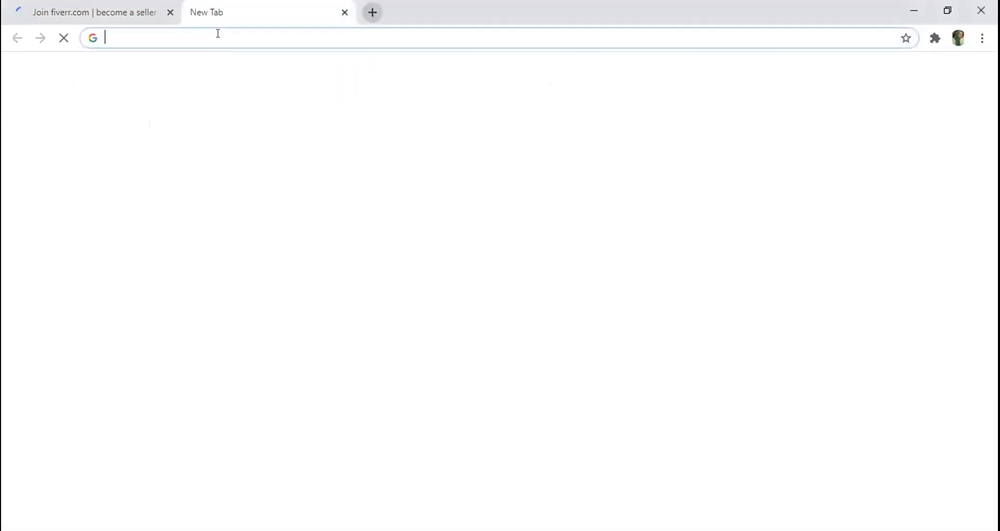
pyautogui.click(148, 12)
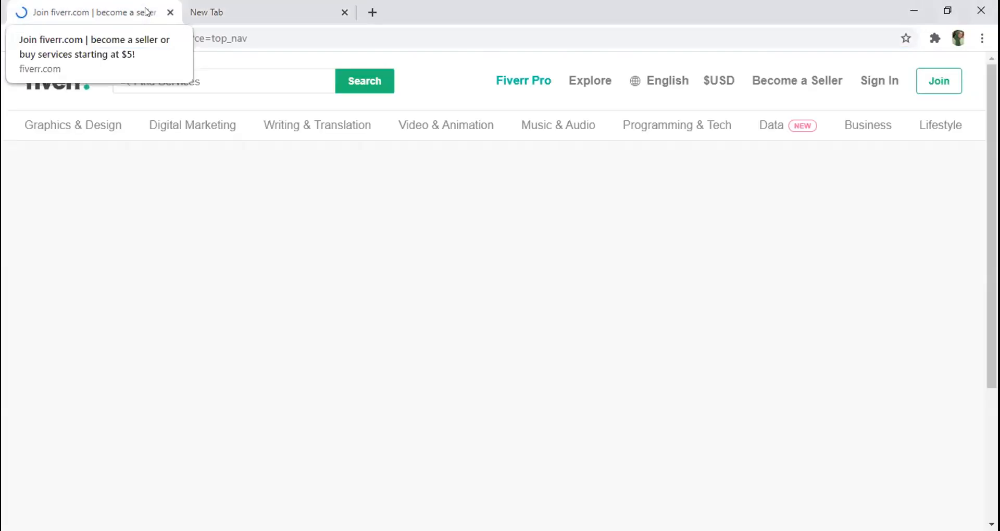
pyautogui.click(264, 11)
pyautogui.click(280, 28)
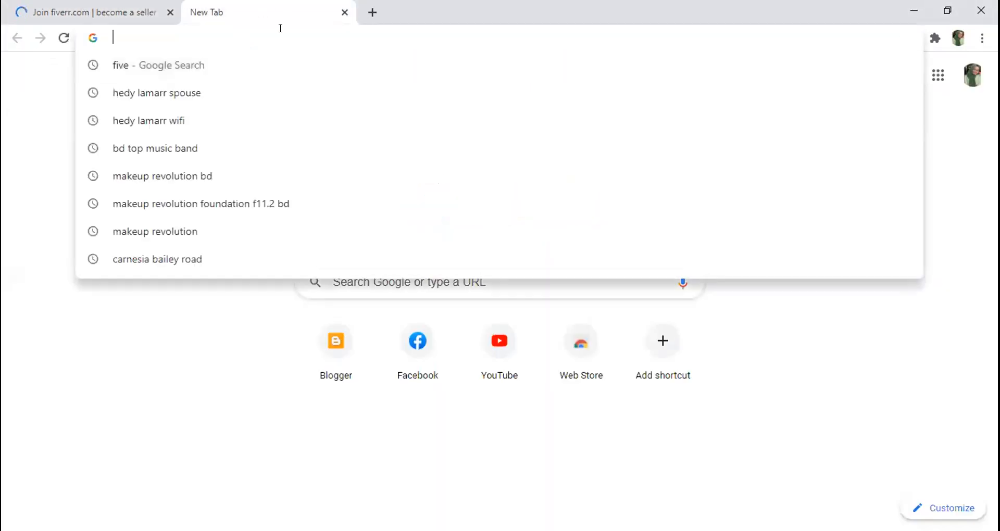
pyautogui.write('five')
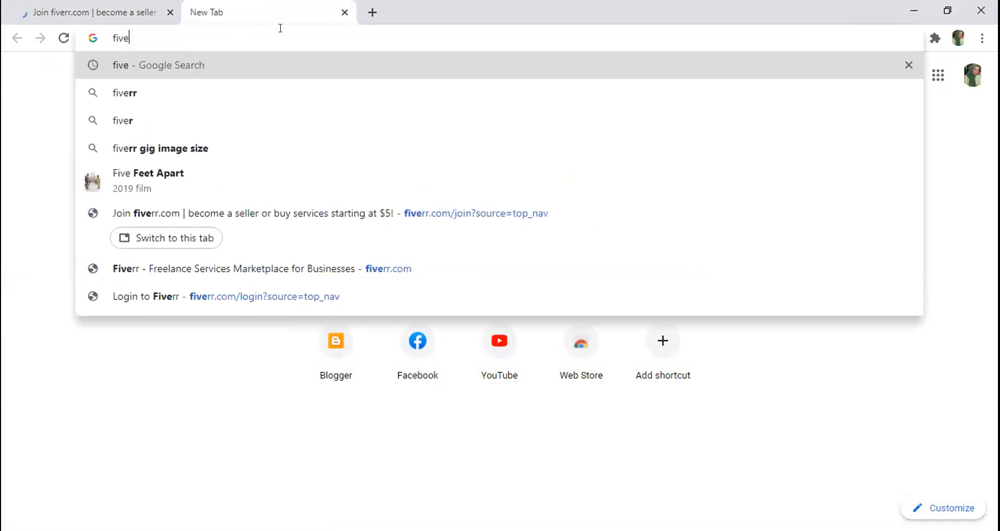
pyautogui.click(286, 92)
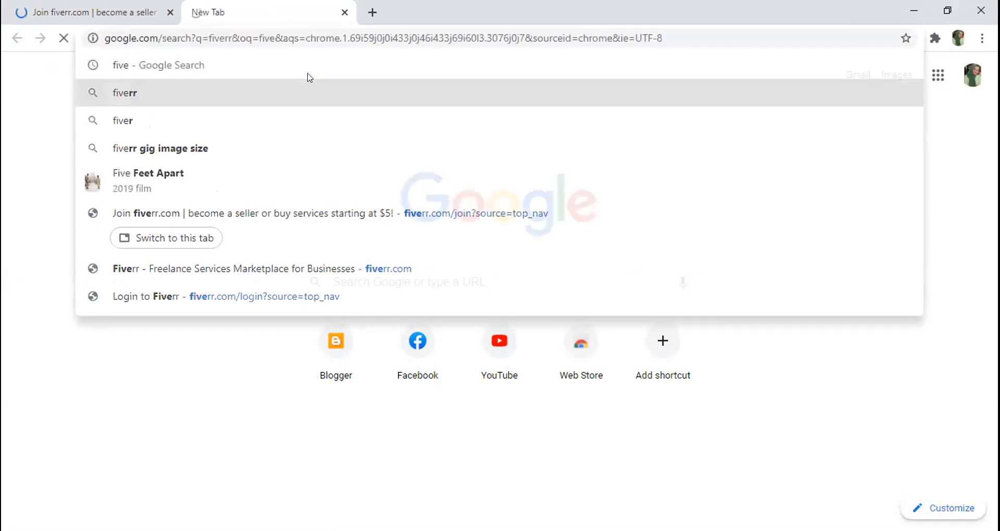
pyautogui.click(195, 215)
pyautogui.click(171, 12)
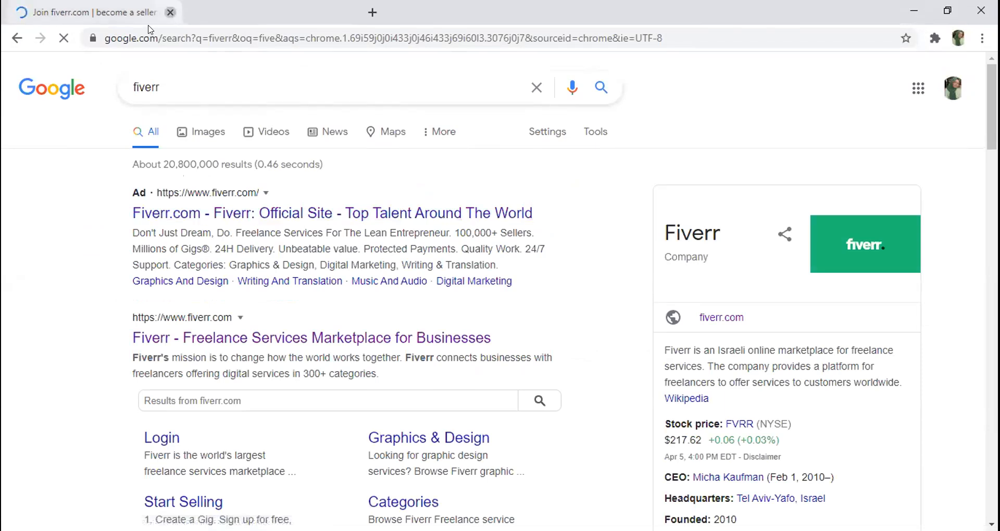
pyautogui.click(227, 213)
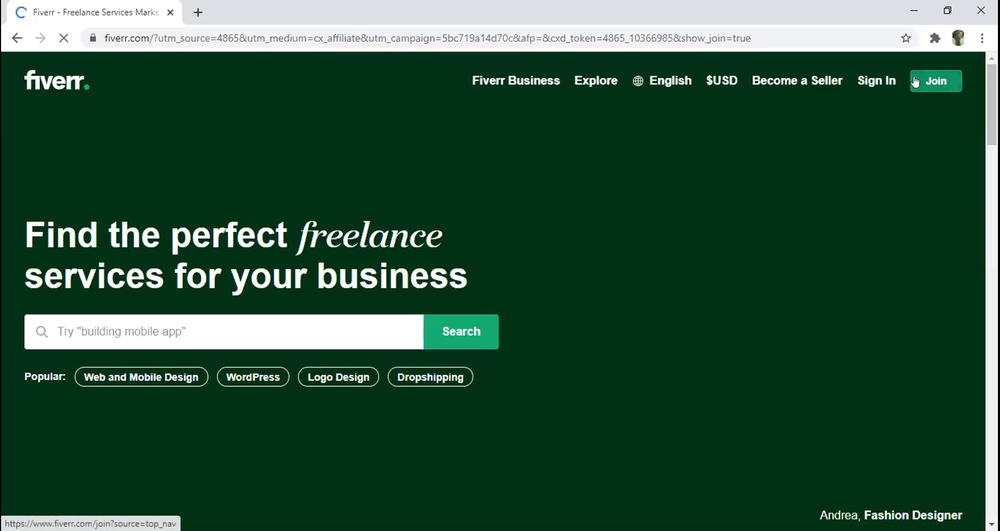
pyautogui.click(915, 82)
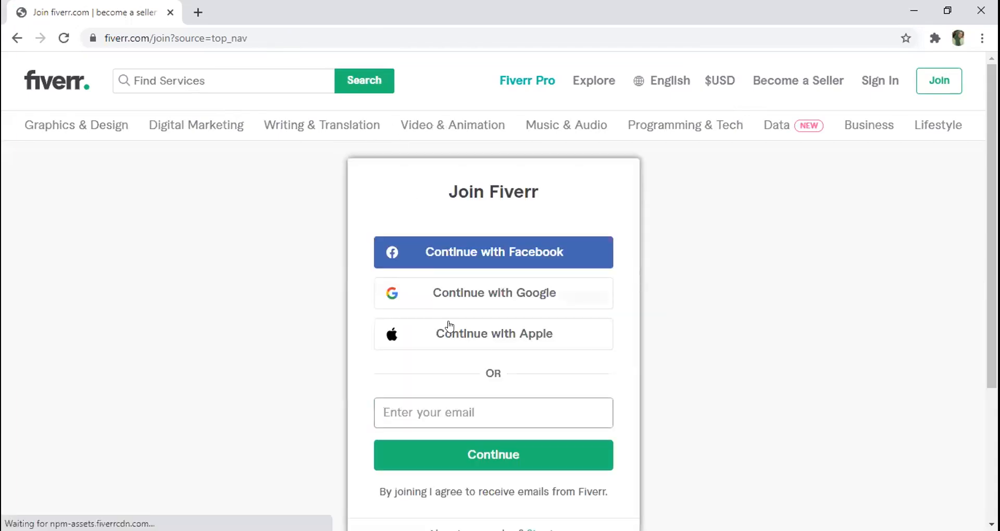
# Sign up with Google and submit the suggested username and account e-mail
pyautogui.click(444, 288)
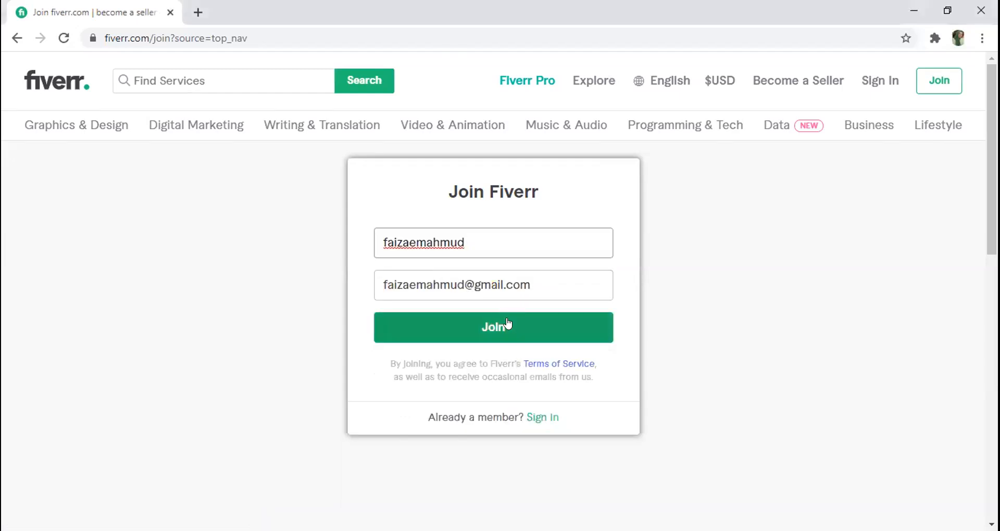
pyautogui.click(508, 324)
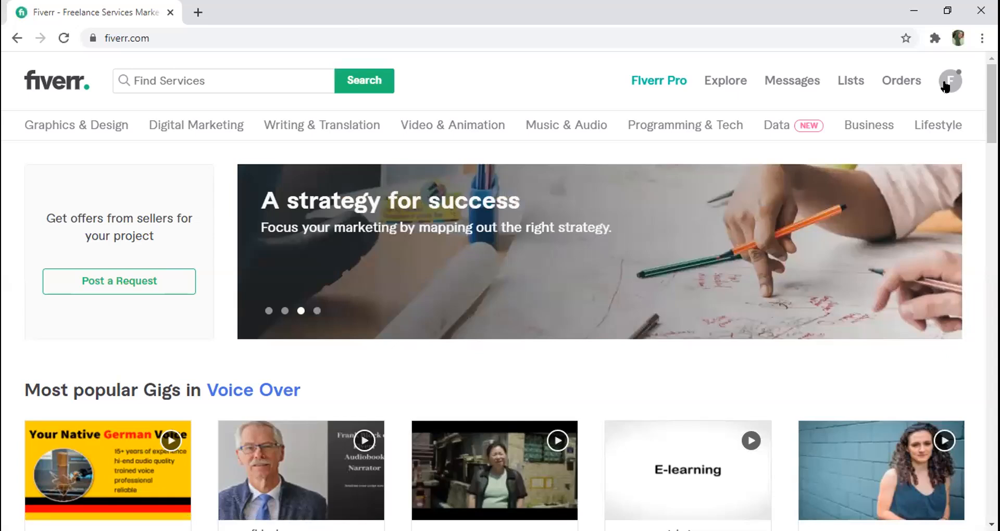
# Open your profile page from the account menu and switch to Preview Public Mode
pyautogui.click(945, 80)
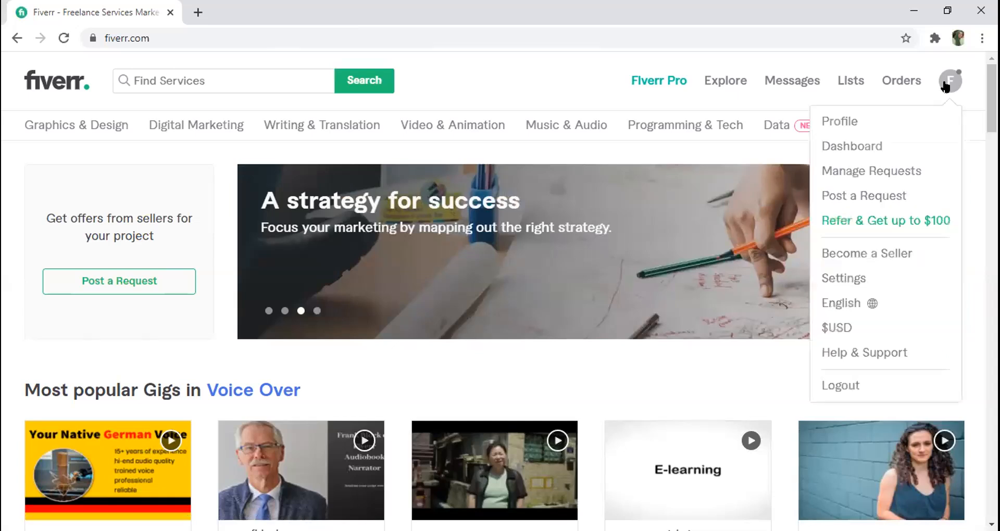
pyautogui.click(852, 123)
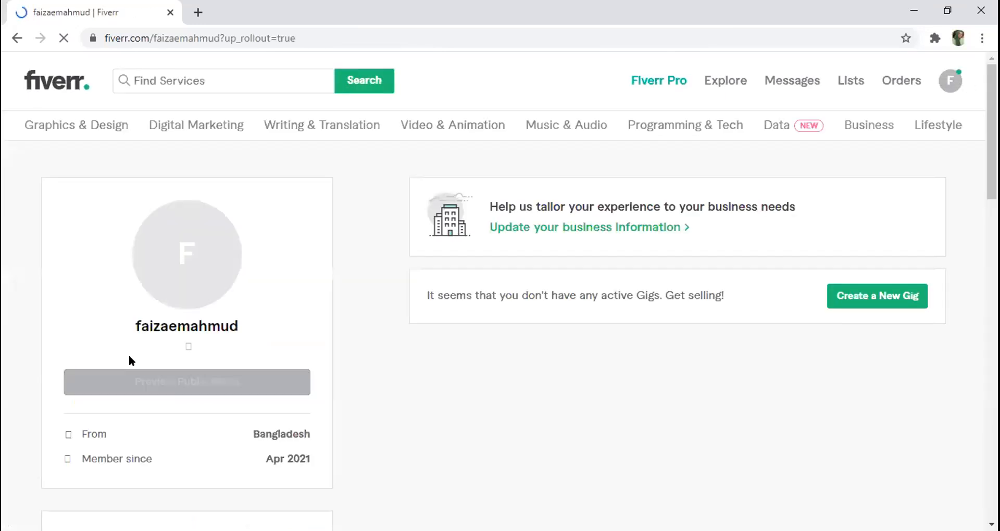
pyautogui.scroll(-7, 189, 319)
pyautogui.scroll(5, 192, 321)
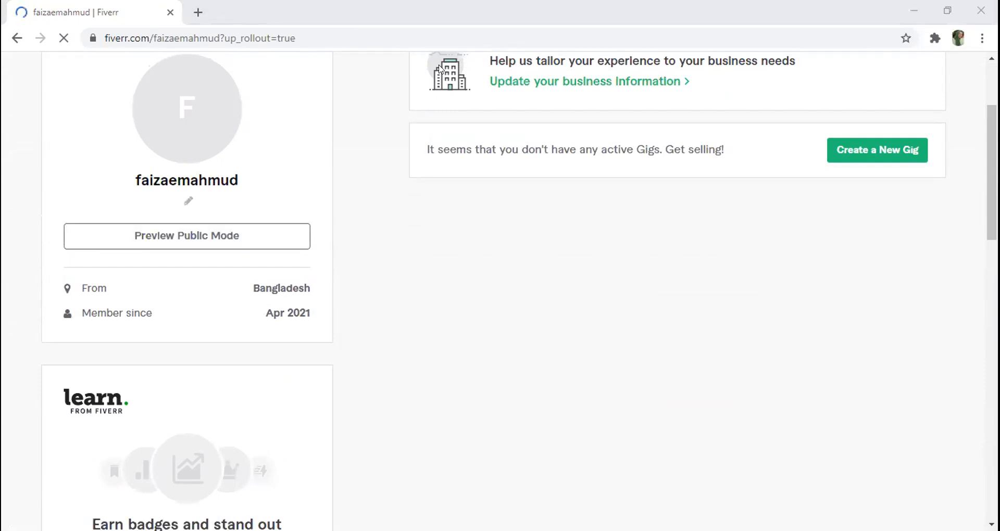
pyautogui.scroll(-6, 151, 308)
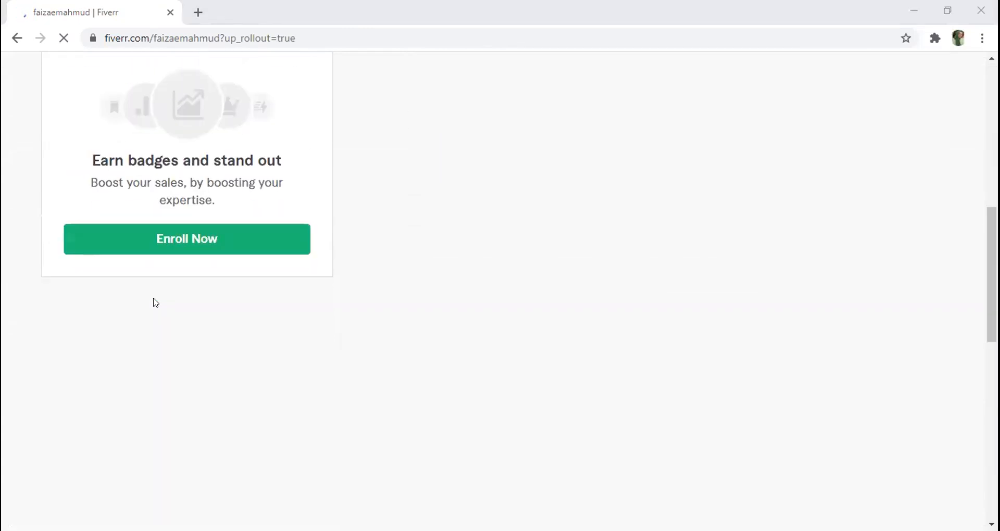
pyautogui.scroll(4, 164, 283)
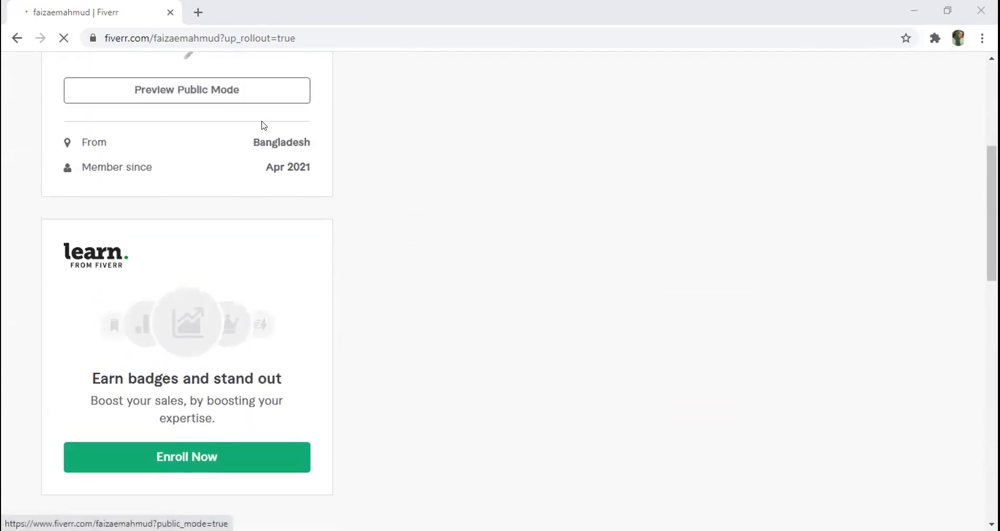
pyautogui.scroll(1, 261, 143)
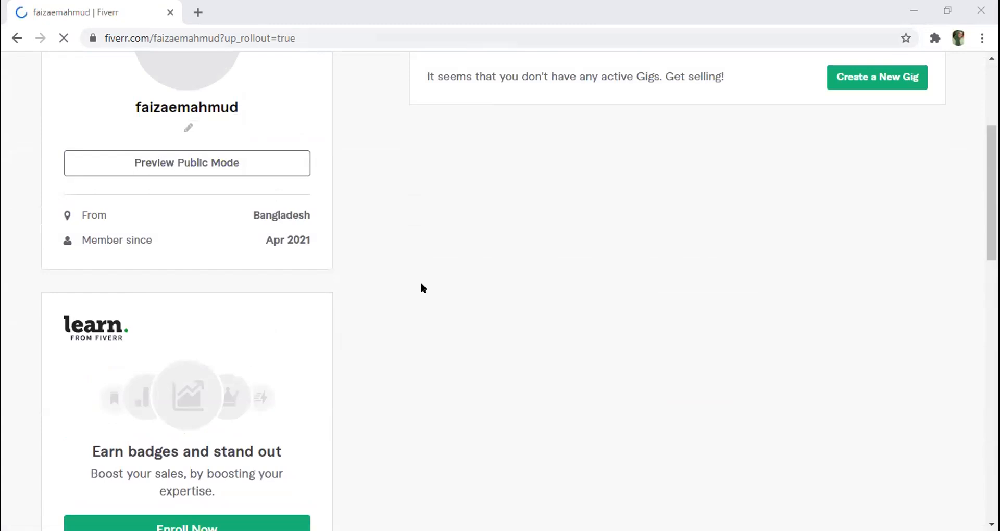
pyautogui.scroll(-4, 365, 292)
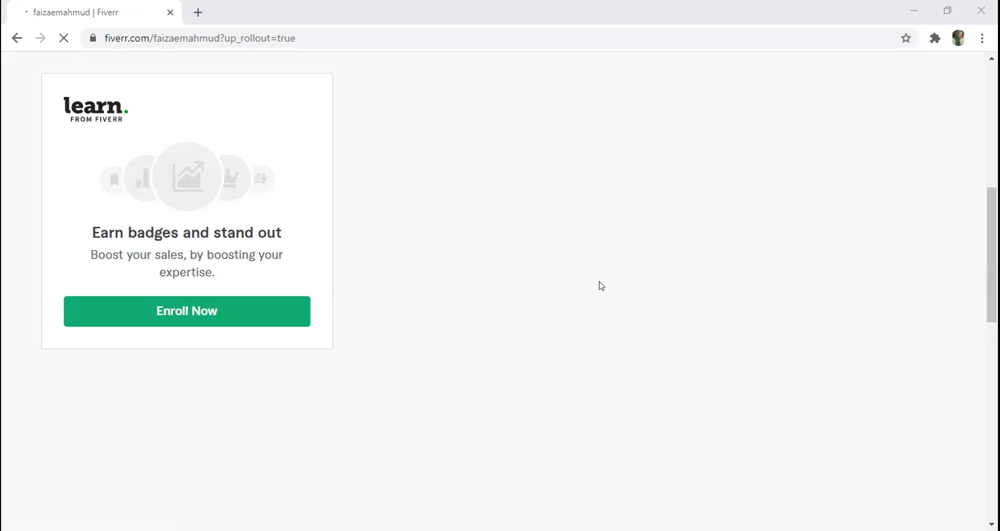
pyautogui.scroll(3, 542, 297)
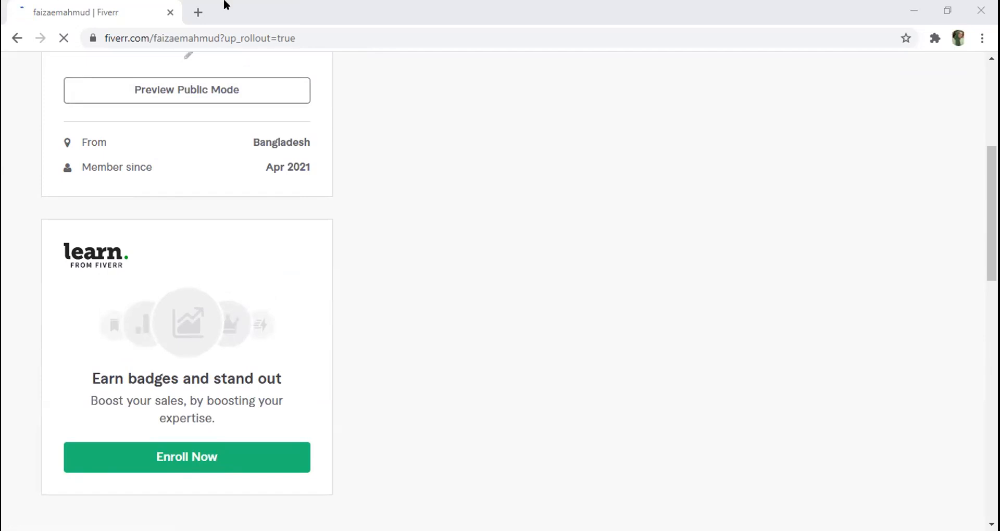
pyautogui.click(191, 93)
# Scroll the profile down to the empty Description and the Languages section showing English (Basic)
pyautogui.scroll(-7, 261, 277)
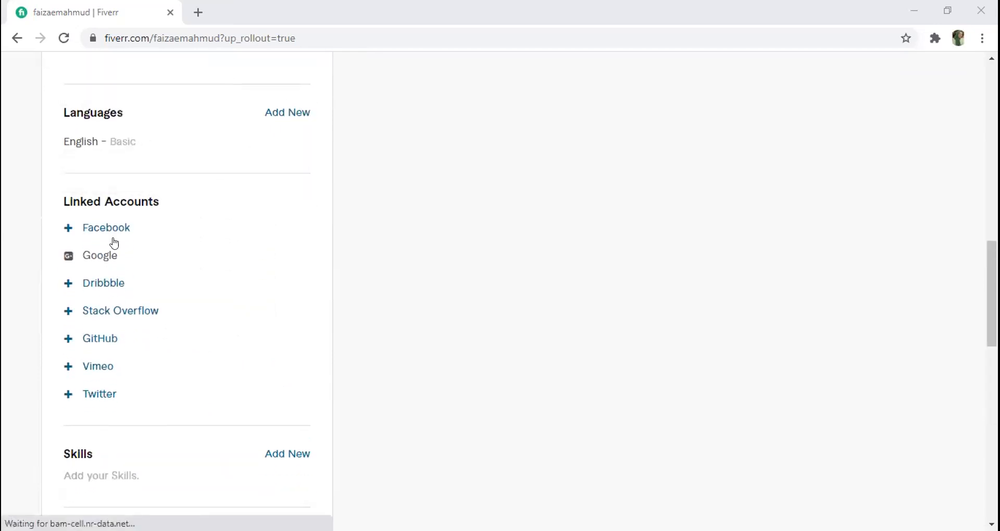
pyautogui.scroll(-4, 130, 271)
pyautogui.scroll(4, 158, 261)
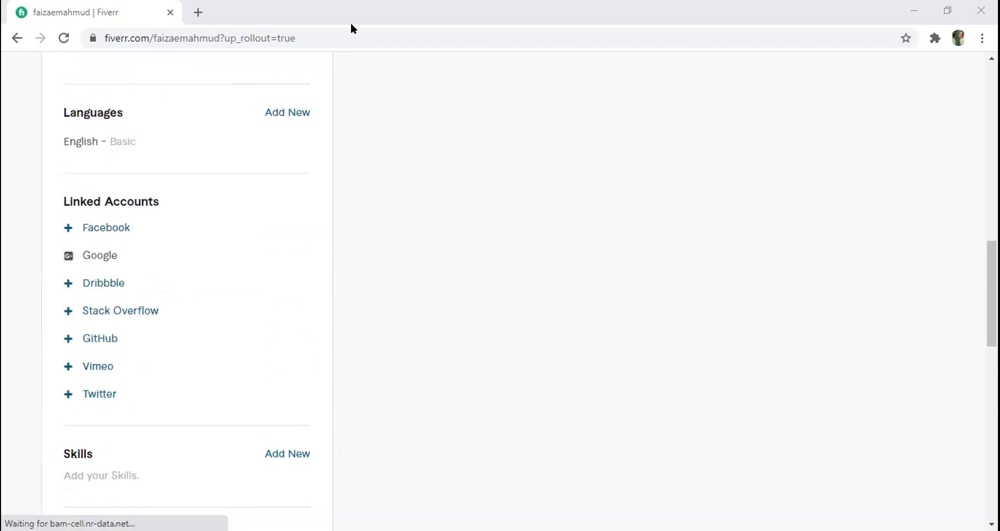
pyautogui.scroll(-4, 249, 356)
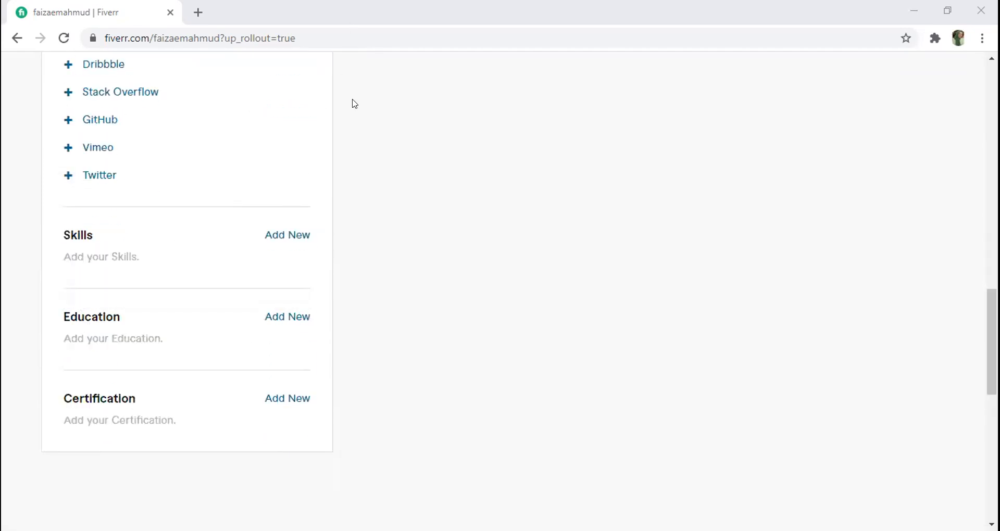
pyautogui.scroll(7, 155, 266)
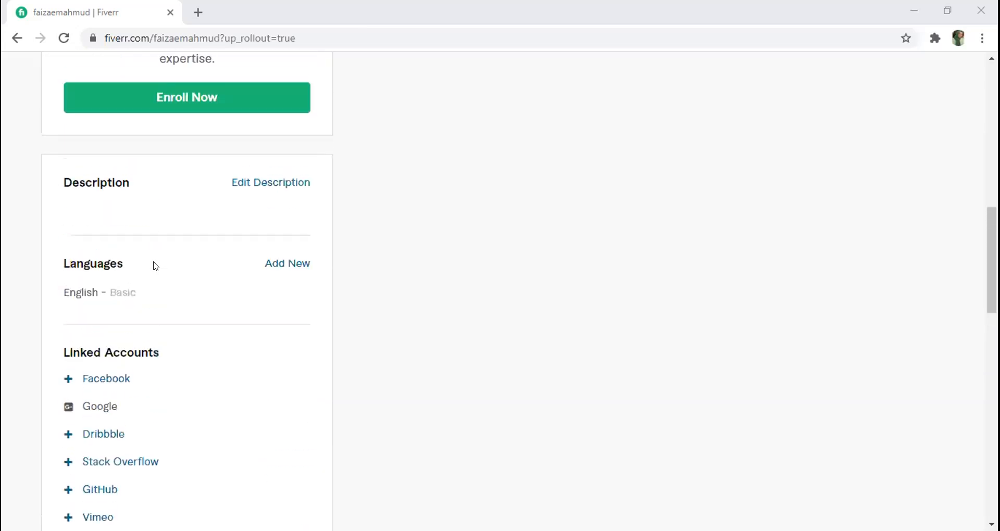
pyautogui.scroll(2, 232, 259)
pyautogui.scroll(-1, 226, 365)
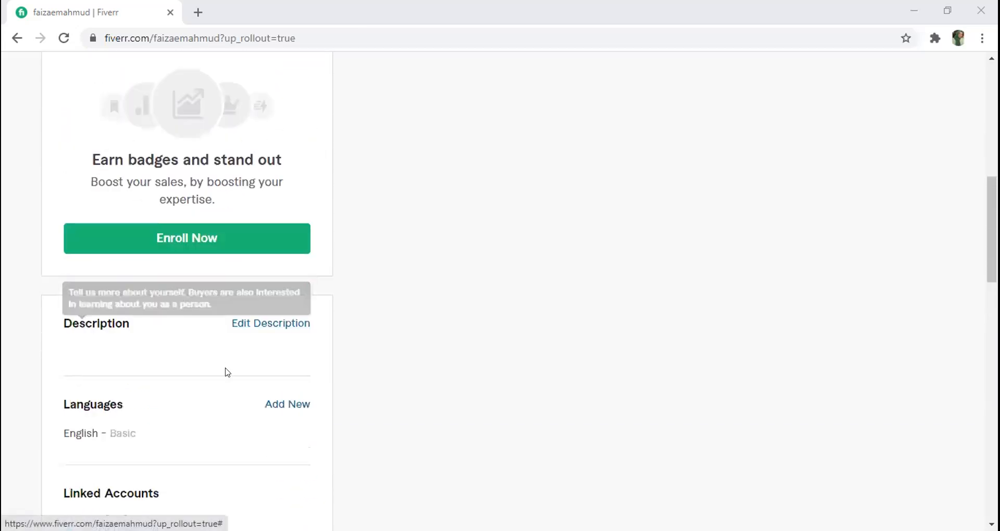
pyautogui.scroll(-3, 251, 338)
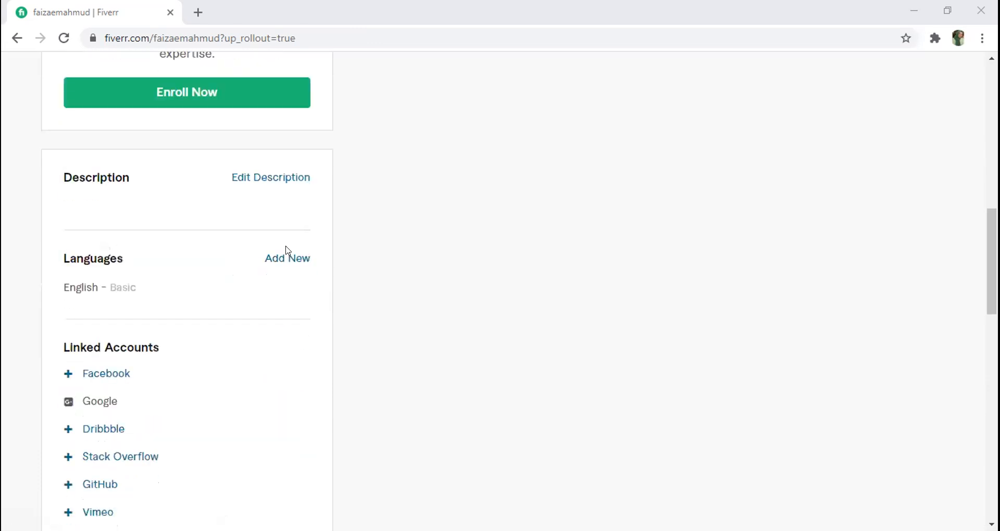
# Add Bengali as a Native/Bilingual language to the profile
pyautogui.click(280, 260)
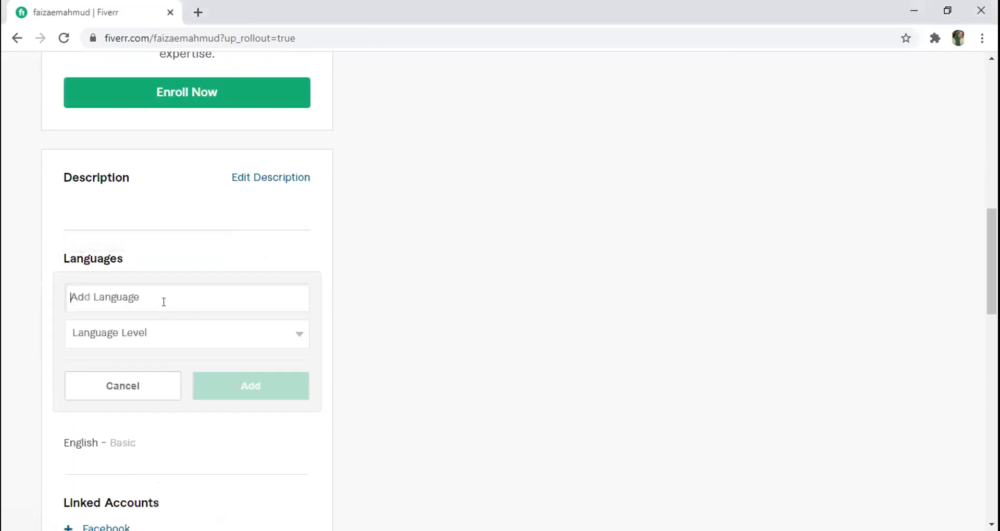
pyautogui.write('Ba')
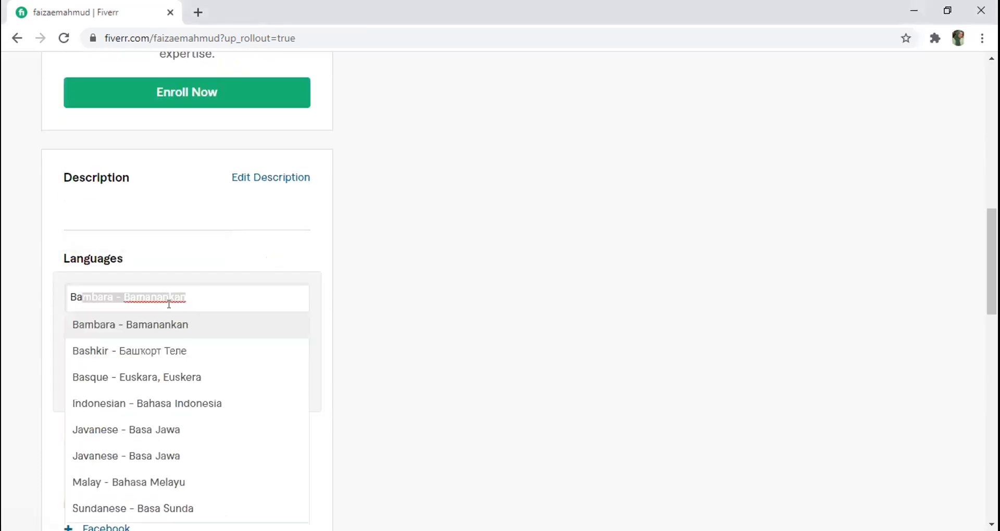
pyautogui.write('ng')
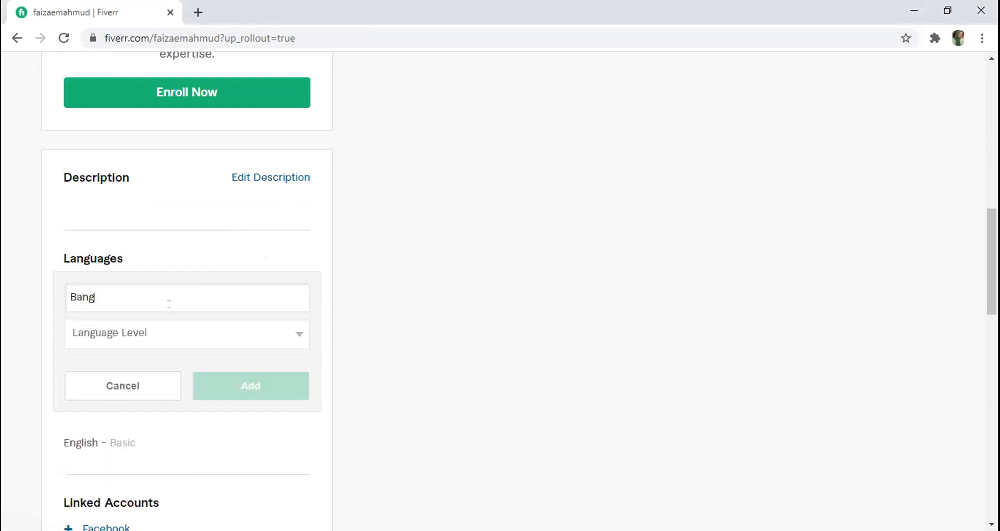
pyautogui.write('la')
pyautogui.doubleClick(111, 296)
pyautogui.click(203, 344)
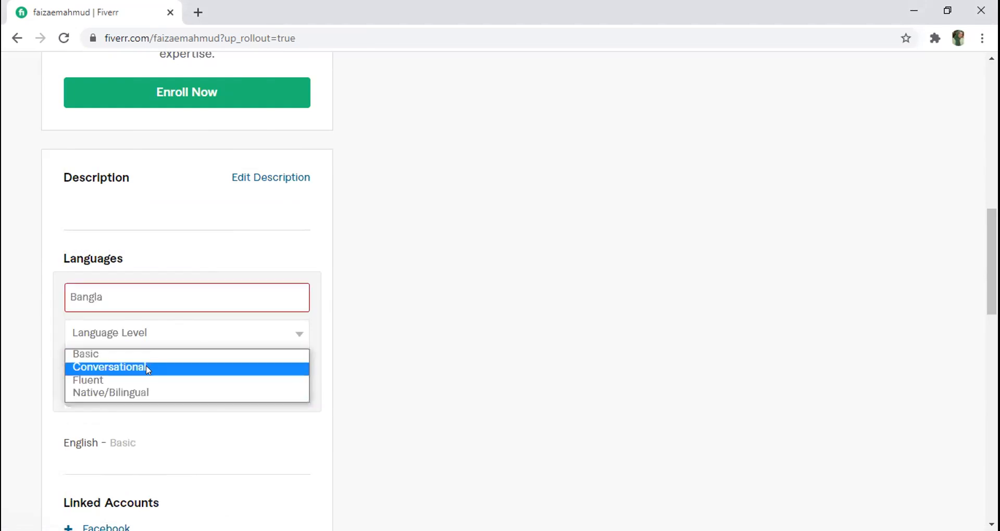
pyautogui.click(136, 394)
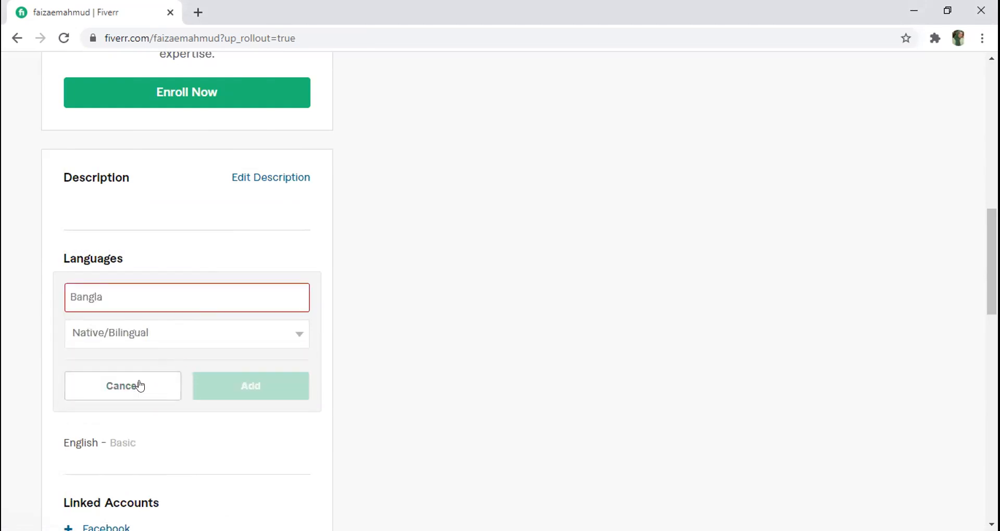
pyautogui.click(111, 299)
pyautogui.press('BackSpace')
pyautogui.press('BackSpace')
pyautogui.press('BackSpace')
pyautogui.press('BackSpace')
pyautogui.press('BackSpace')
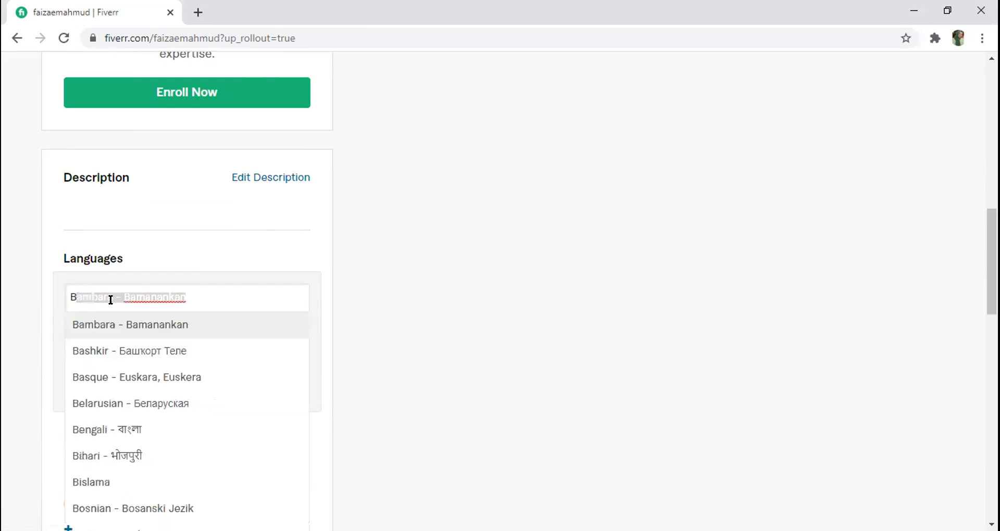
pyautogui.write('en')
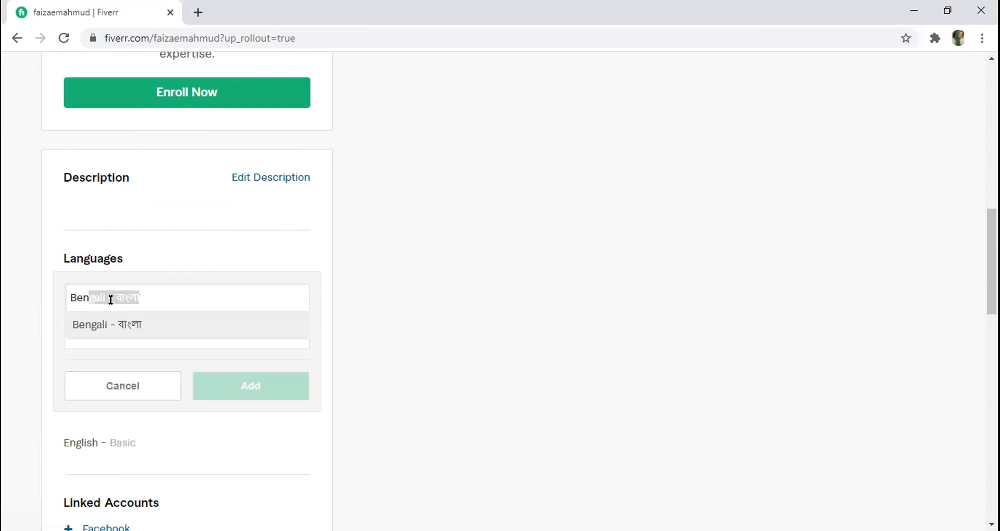
pyautogui.click(116, 323)
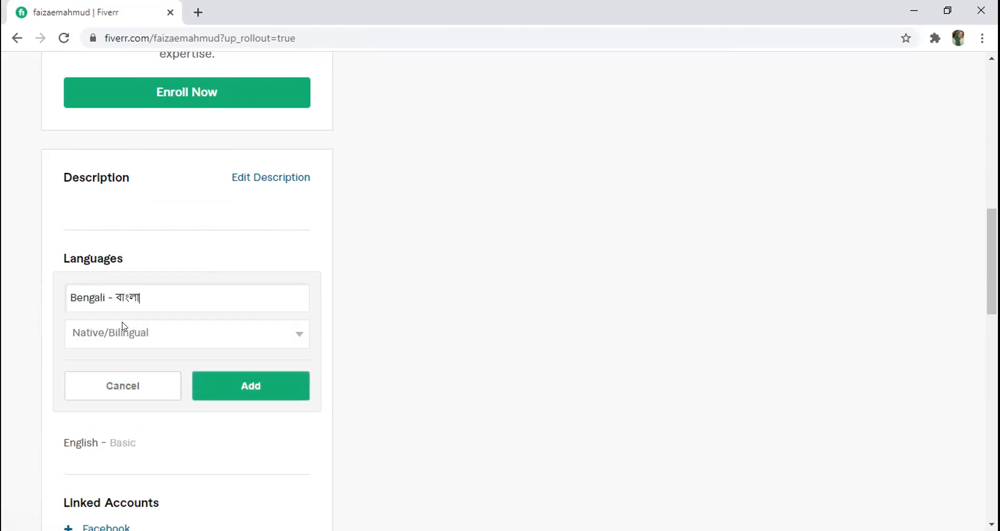
pyautogui.click(231, 385)
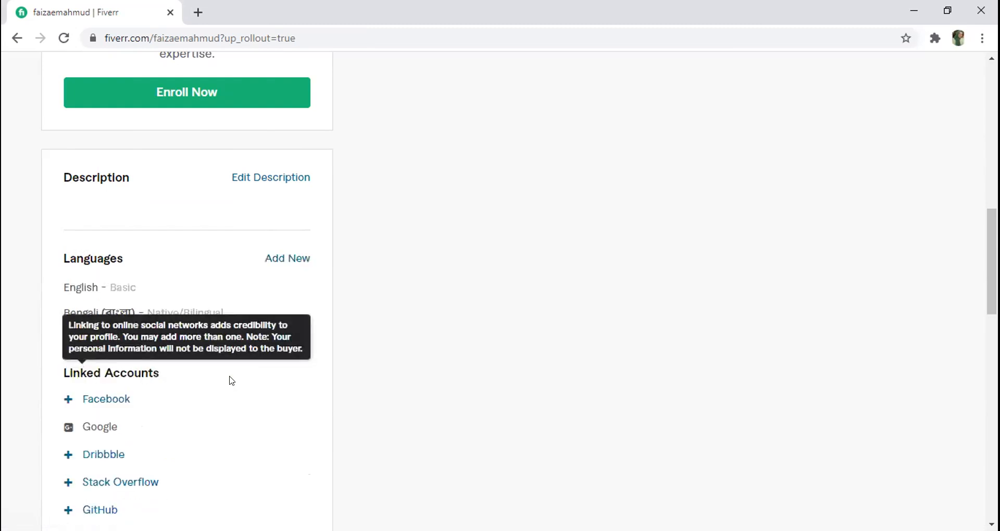
# Raise the English language level from Basic to Fluent
pyautogui.click(145, 287)
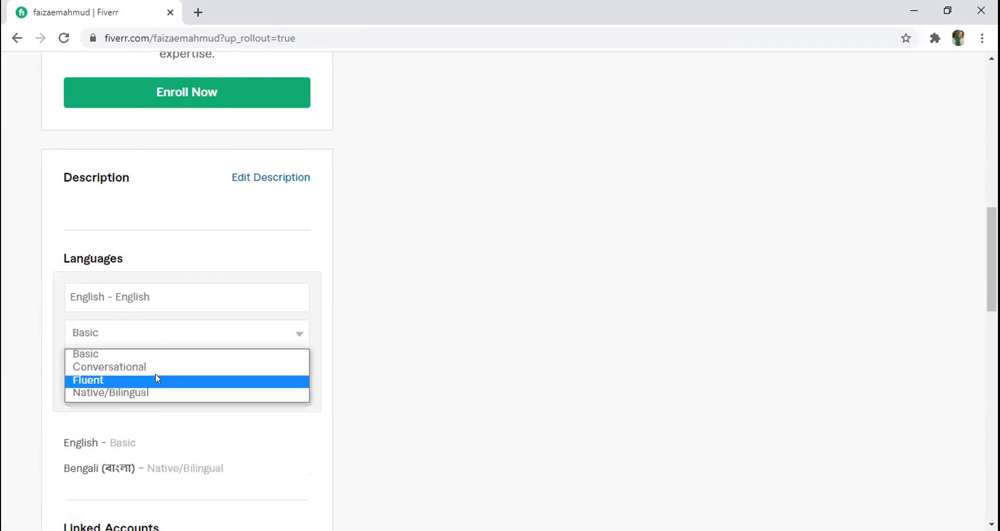
pyautogui.click(157, 379)
pyautogui.click(215, 383)
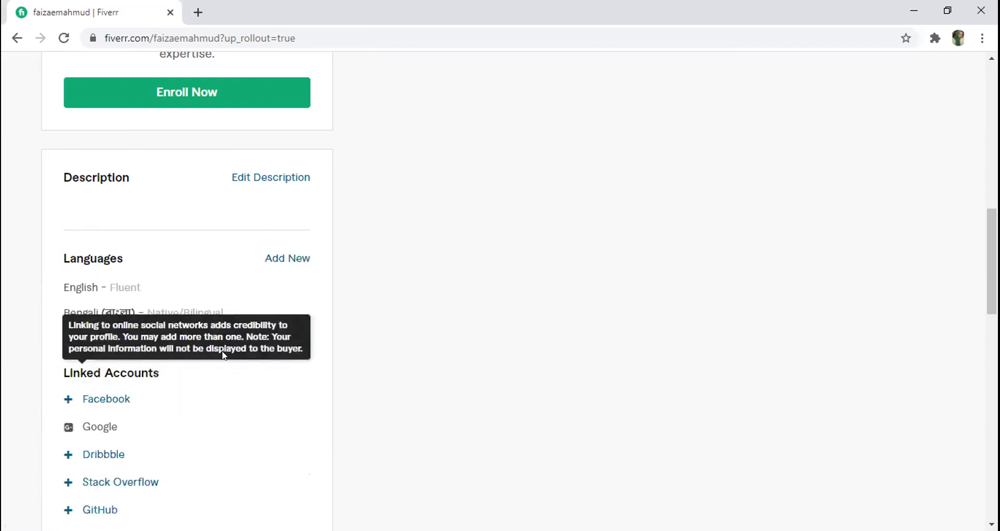
pyautogui.scroll(-3, 242, 322)
pyautogui.scroll(-4, 242, 321)
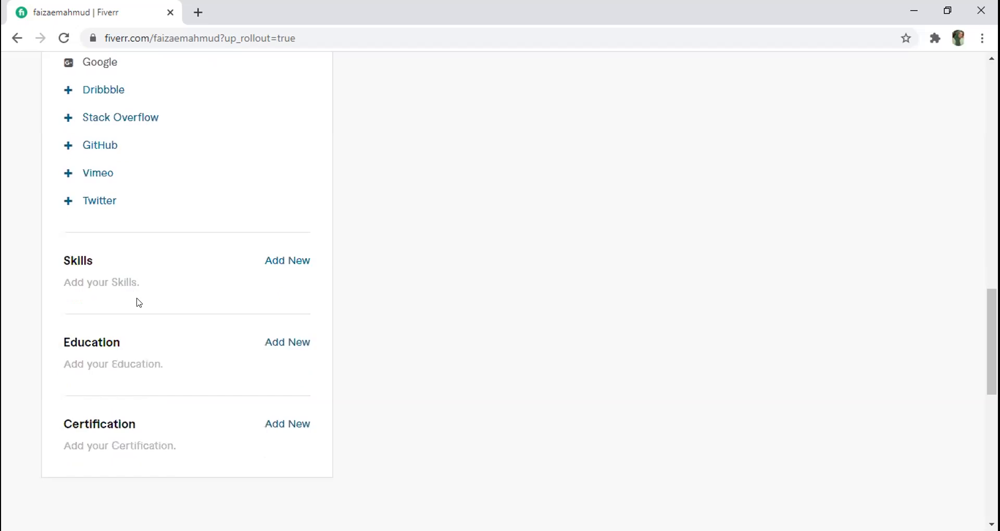
# Add 'Facebookmarketing' from the skill suggestions at Expert experience level
pyautogui.click(298, 262)
pyautogui.scroll(1, 101, 179)
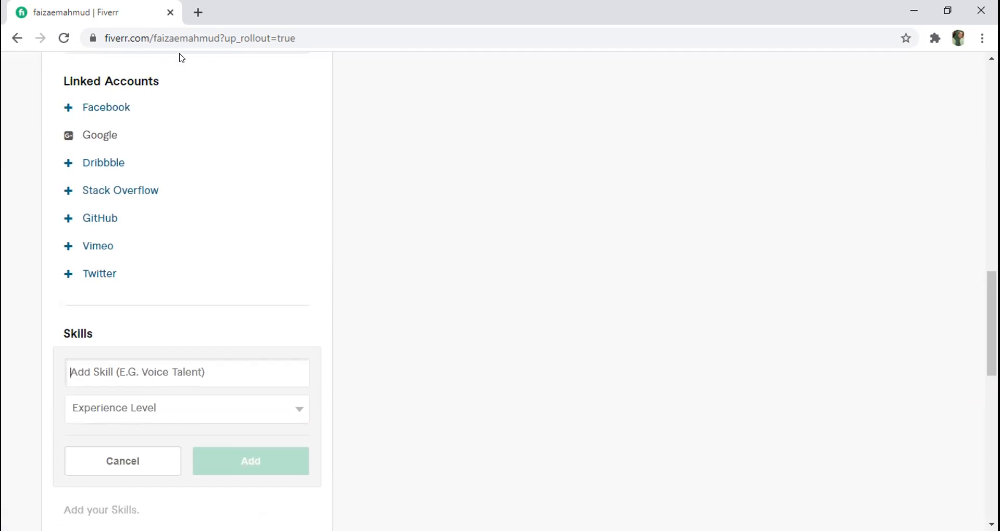
pyautogui.scroll(-3, 125, 291)
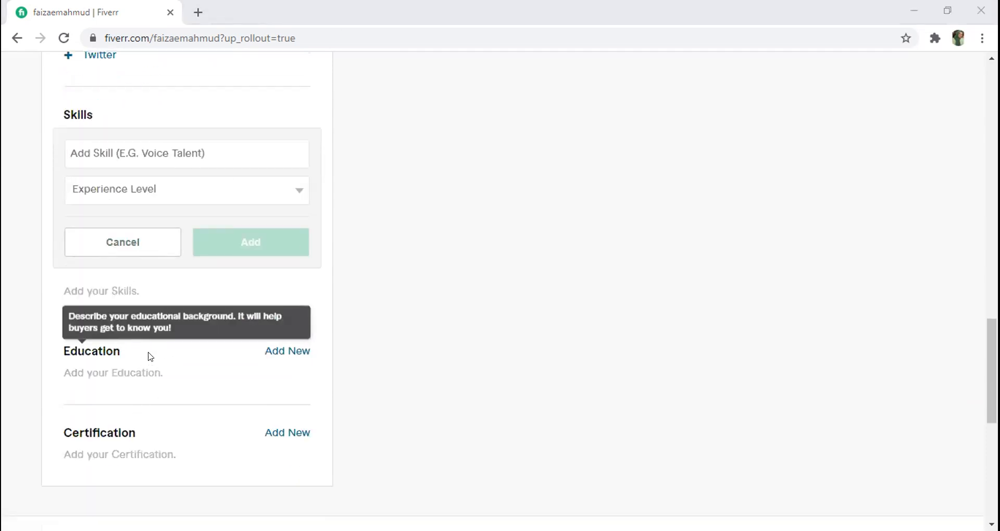
pyautogui.scroll(-1, 387, 312)
pyautogui.scroll(1, 140, 156)
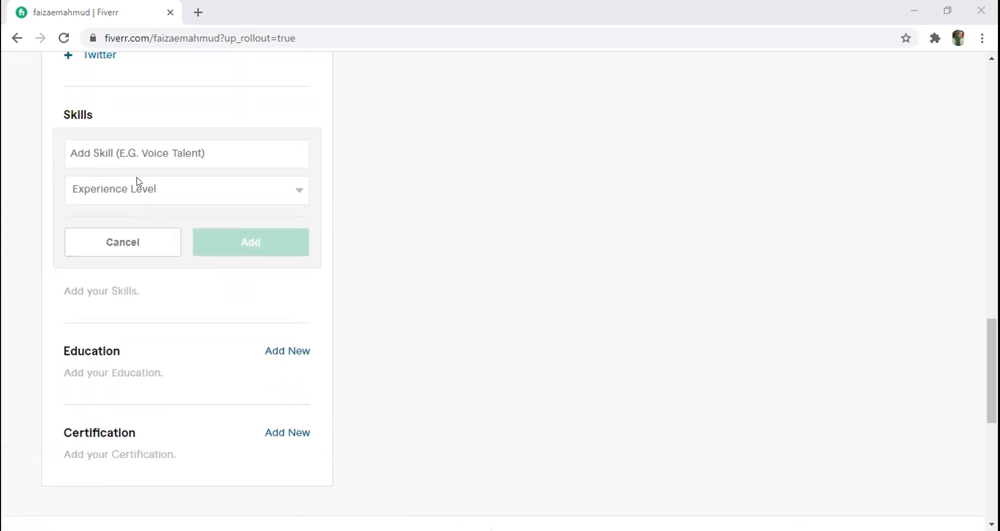
pyautogui.click(139, 188)
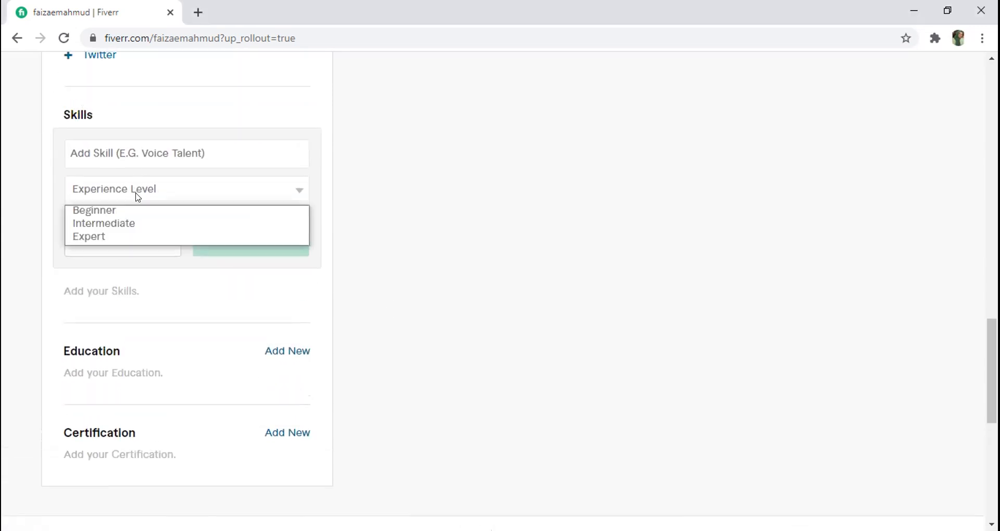
pyautogui.click(141, 149)
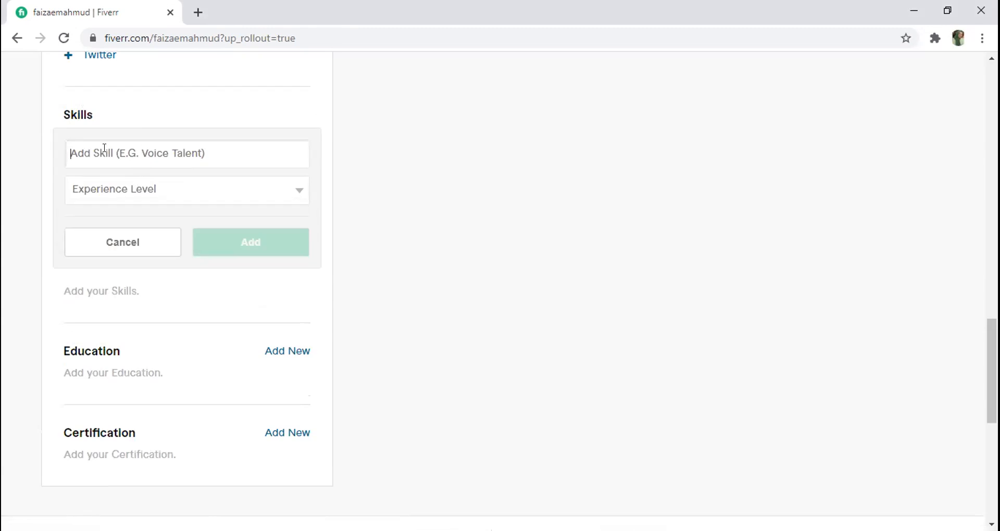
pyautogui.write('Face')
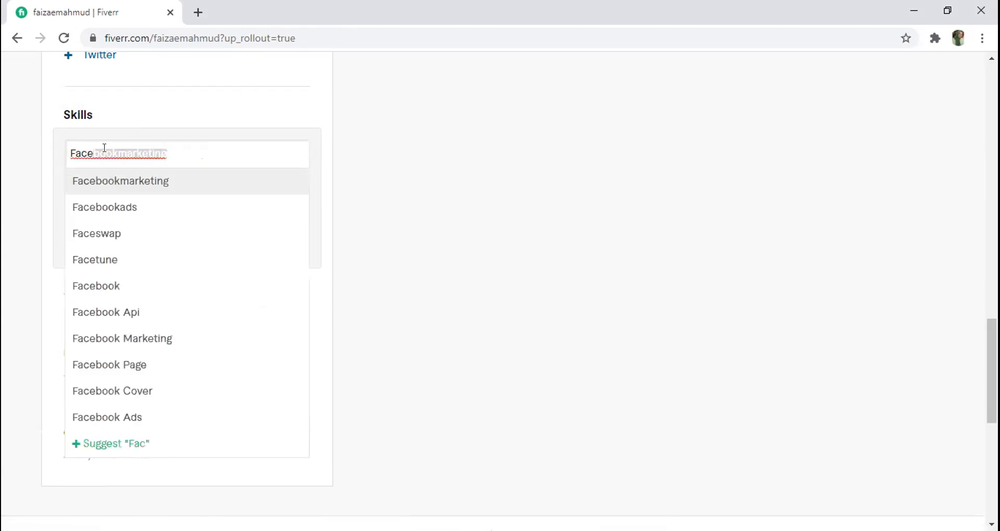
pyautogui.write('bo')
pyautogui.click(239, 186)
pyautogui.click(224, 195)
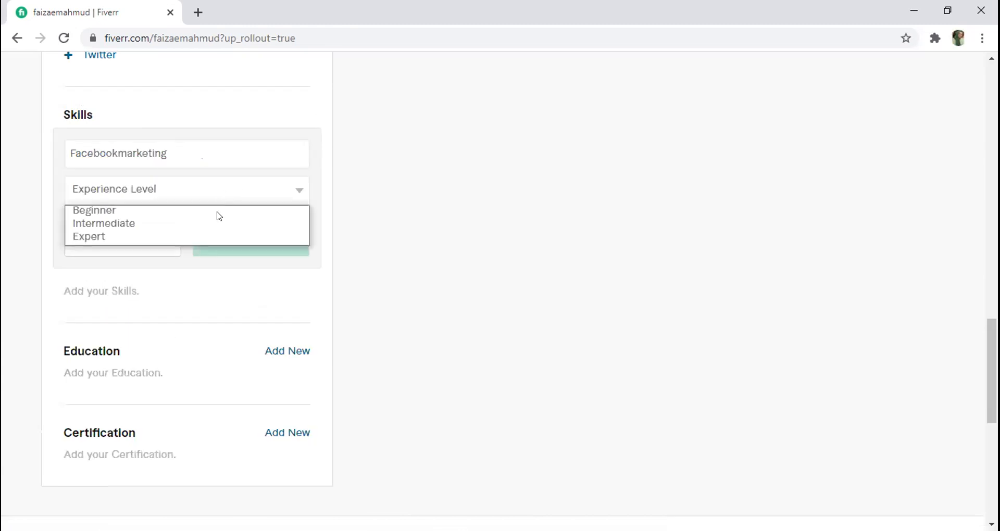
pyautogui.click(208, 240)
pyautogui.click(212, 239)
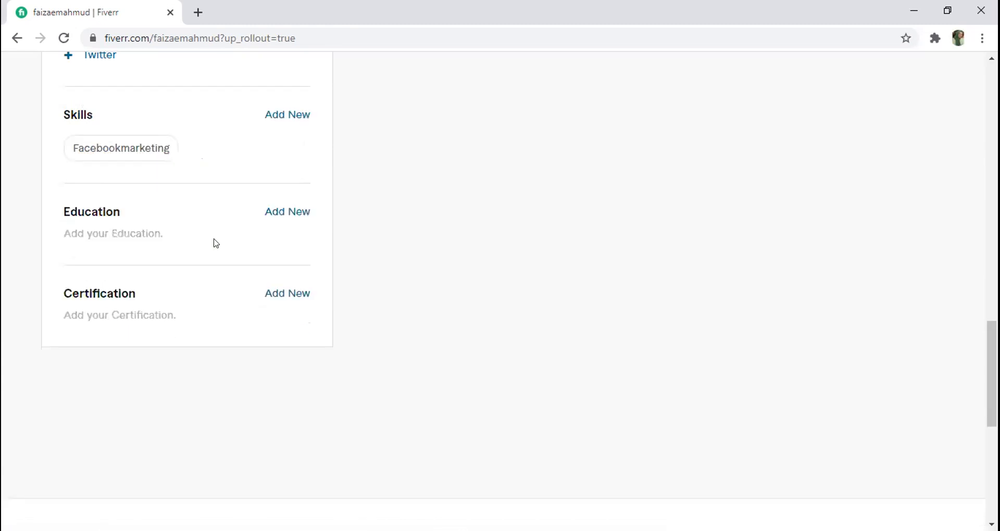
# Add the Seo and Digital Marketing suggestions as Expert-level skills
pyautogui.scroll(-1, 164, 159)
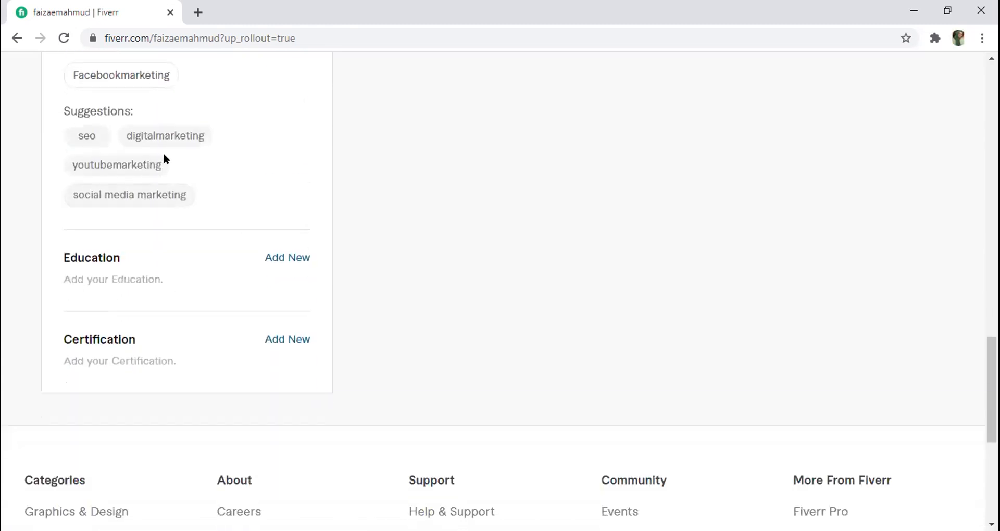
pyautogui.click(91, 139)
pyautogui.click(234, 119)
pyautogui.click(223, 160)
pyautogui.click(295, 174)
pyautogui.scroll(-3, 219, 230)
pyautogui.scroll(5, 876, 95)
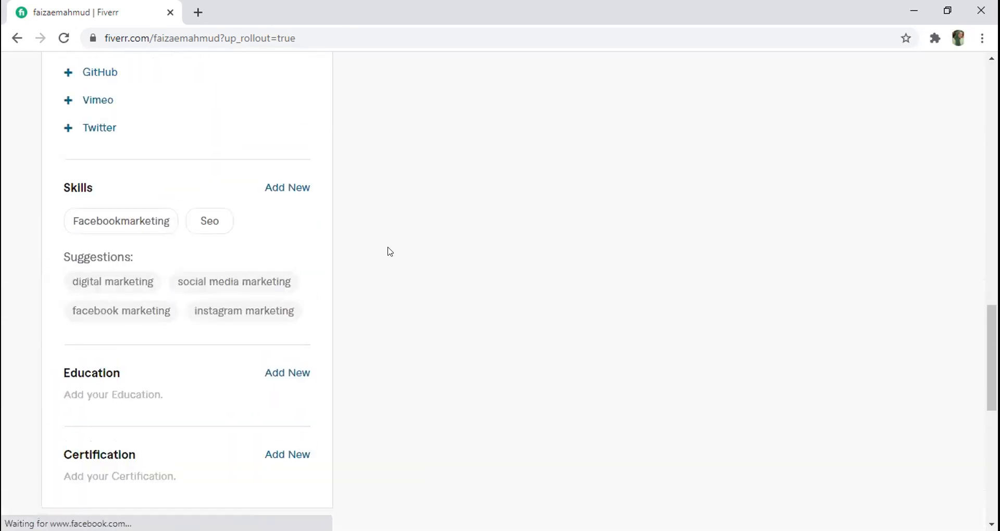
pyautogui.scroll(-2, 145, 260)
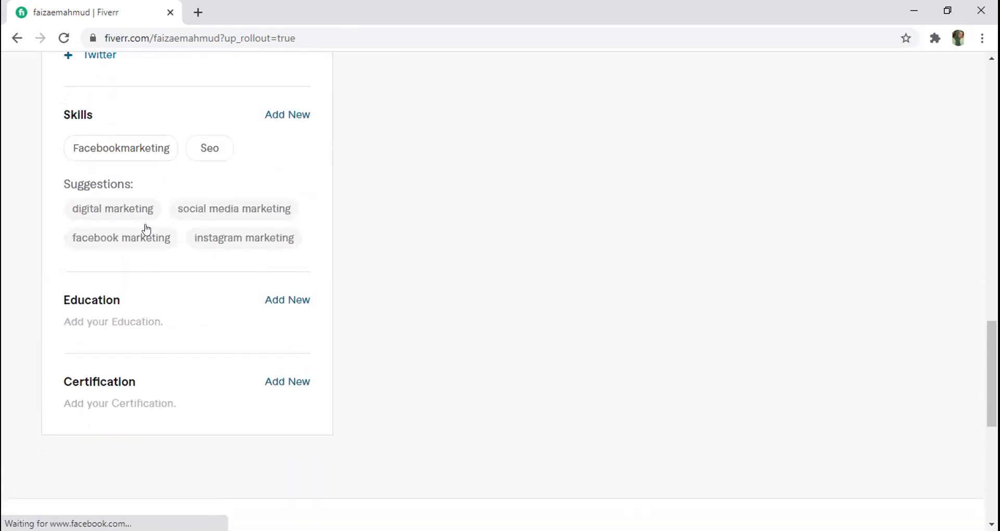
pyautogui.click(93, 220)
pyautogui.click(236, 196)
pyautogui.click(219, 235)
pyautogui.click(233, 241)
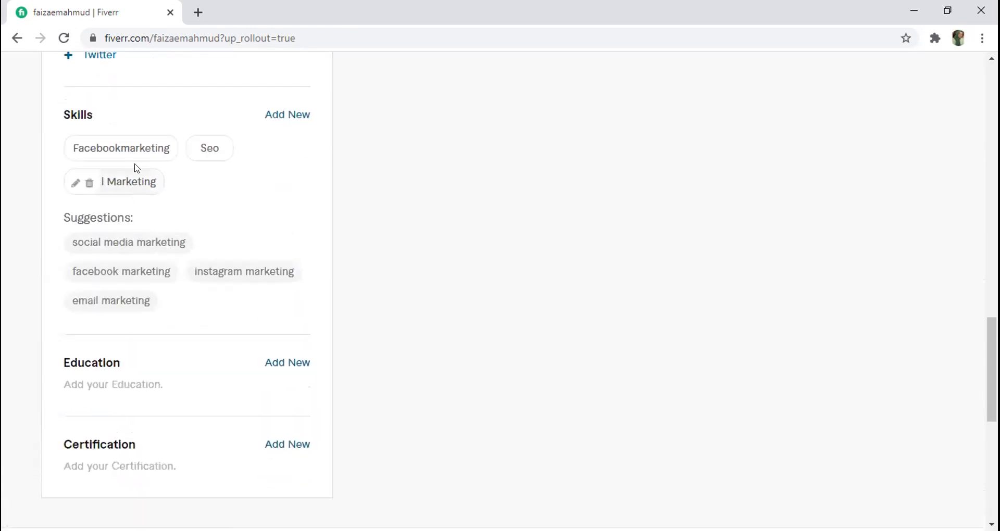
# Add Facebook Marketing at Expert level, then cancel an edit of the Seo skill
pyautogui.click(145, 272)
pyautogui.click(135, 197)
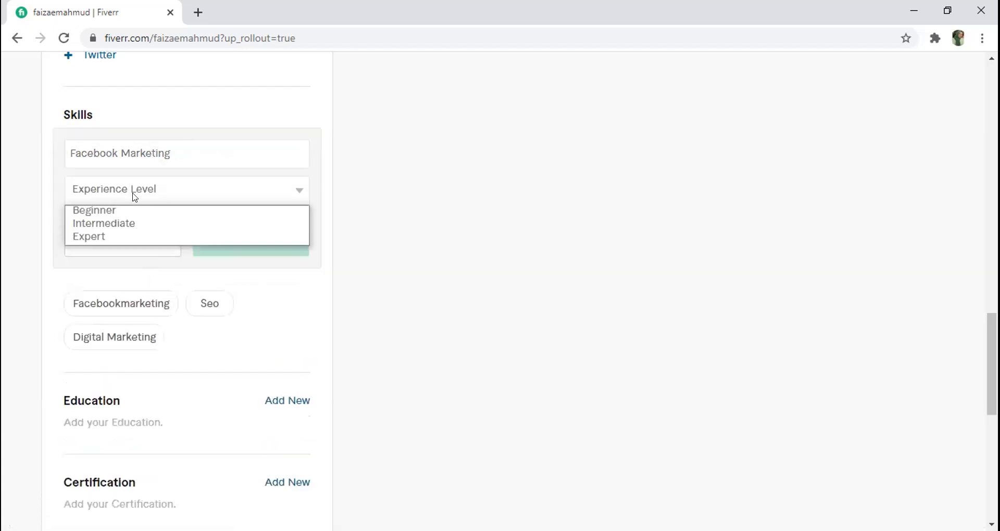
pyautogui.click(135, 239)
pyautogui.click(230, 243)
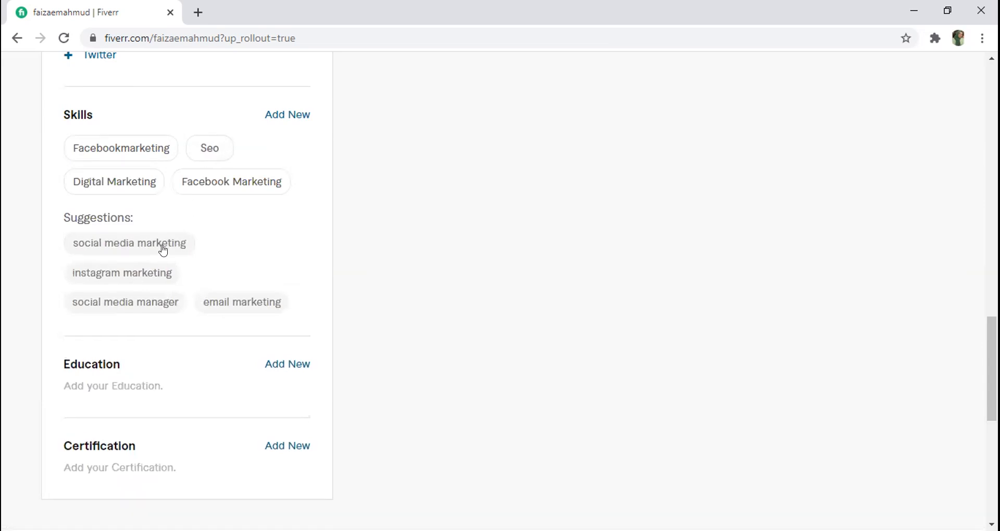
pyautogui.click(193, 148)
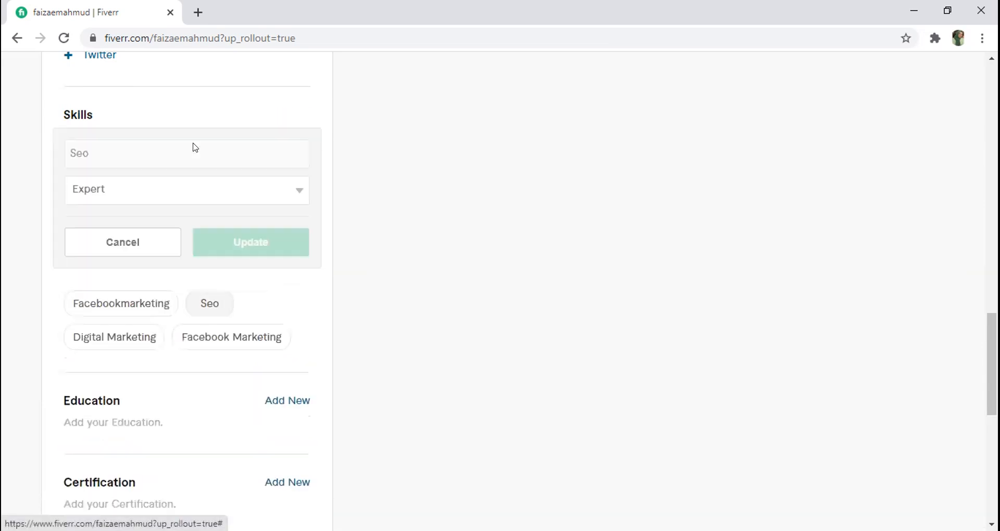
pyautogui.click(202, 191)
pyautogui.click(227, 242)
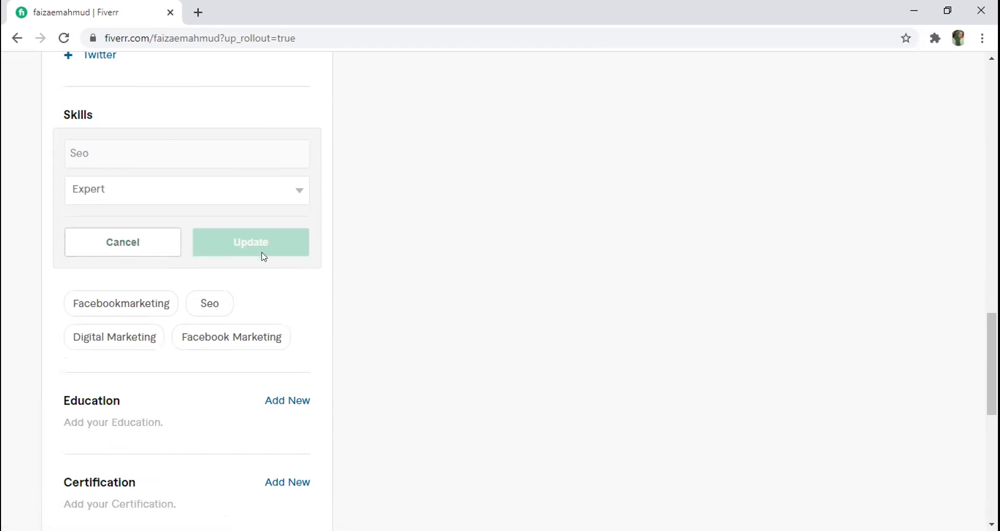
pyautogui.click(90, 251)
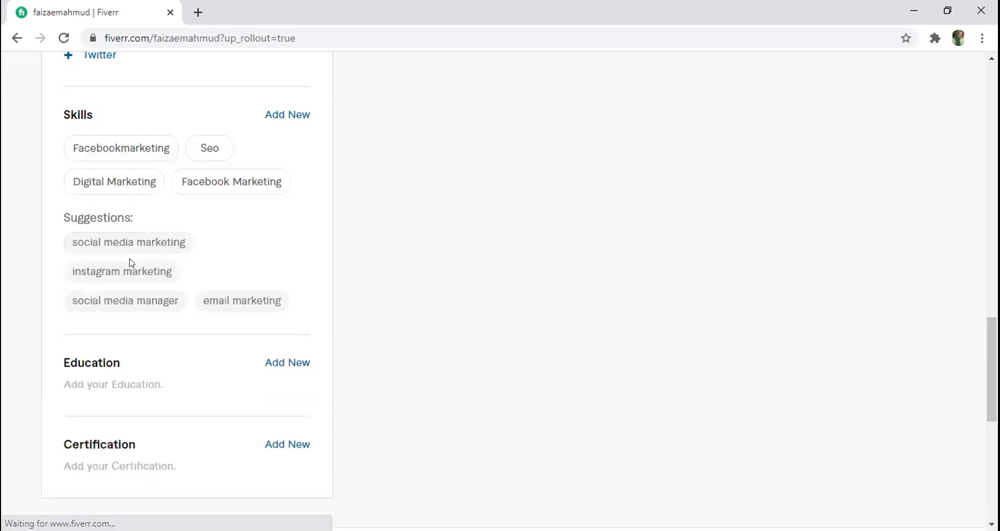
# Add Instagram Marketing and Social Media Marketing as Expert-level skills
pyautogui.click(127, 273)
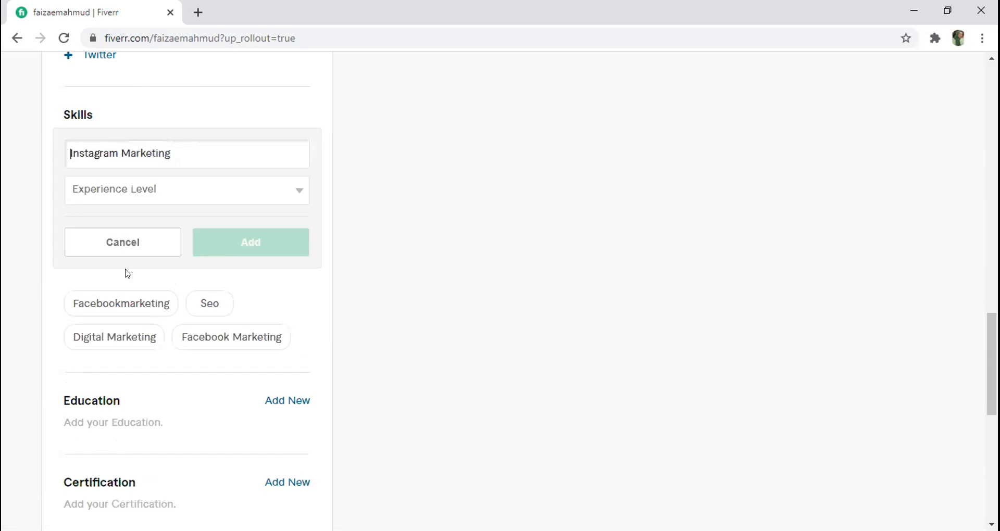
pyautogui.click(127, 193)
pyautogui.click(132, 234)
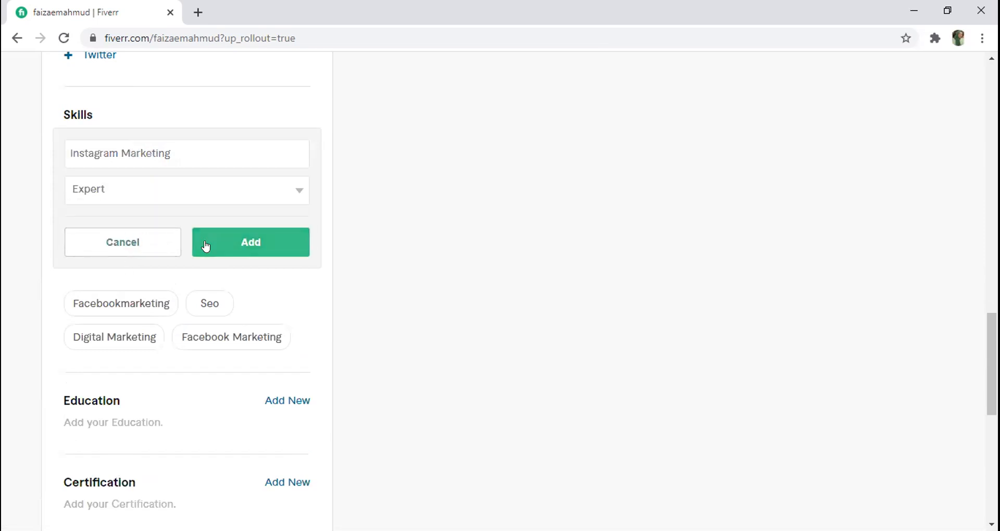
pyautogui.click(205, 247)
pyautogui.click(139, 276)
pyautogui.click(137, 196)
pyautogui.click(178, 238)
pyautogui.click(214, 239)
pyautogui.scroll(-1, 204, 263)
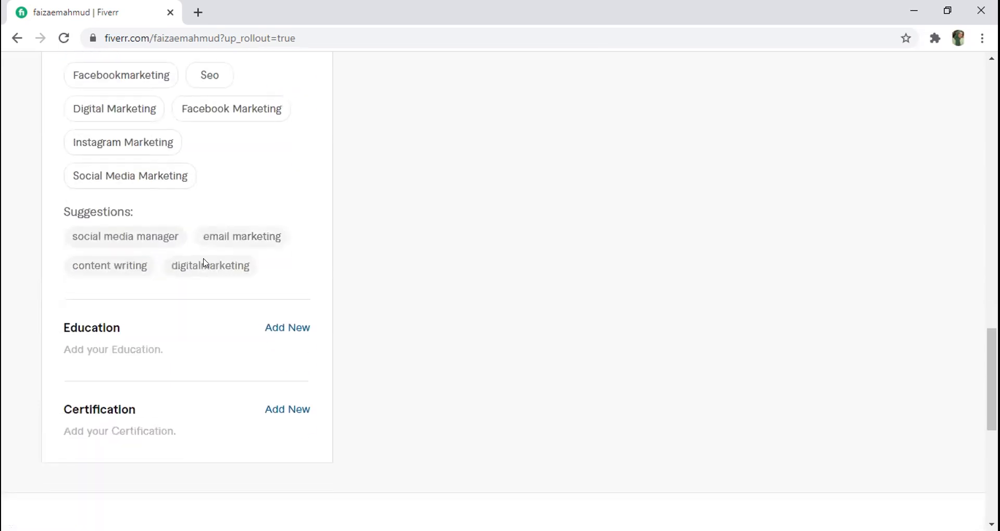
pyautogui.scroll(6, 446, 203)
pyautogui.scroll(15, 453, 205)
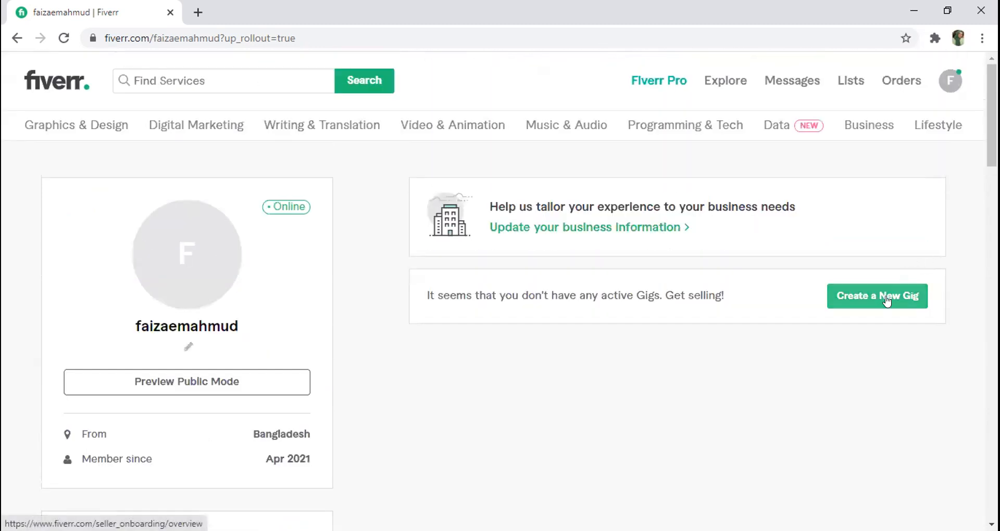
# Choose Create a New Gig and continue past the overview to the things-to-avoid page
pyautogui.click(886, 301)
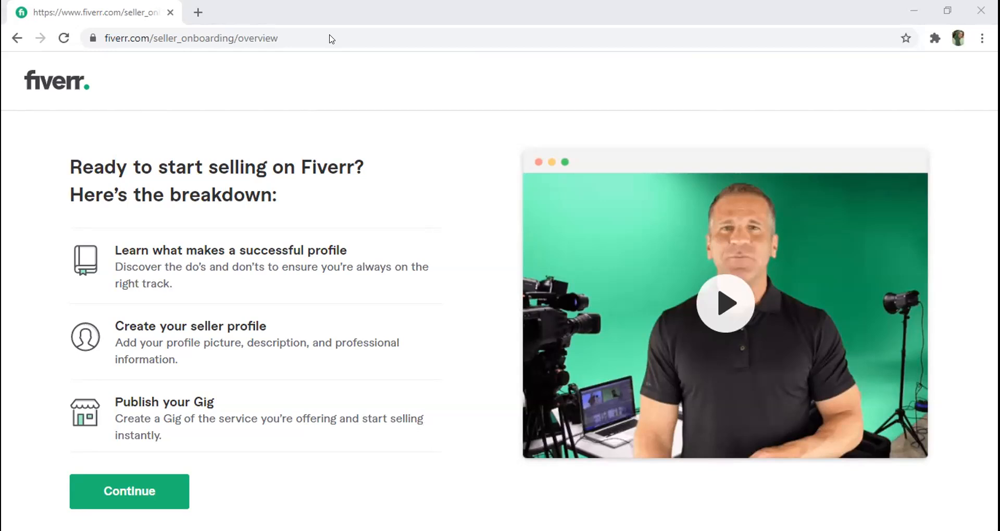
pyautogui.click(147, 492)
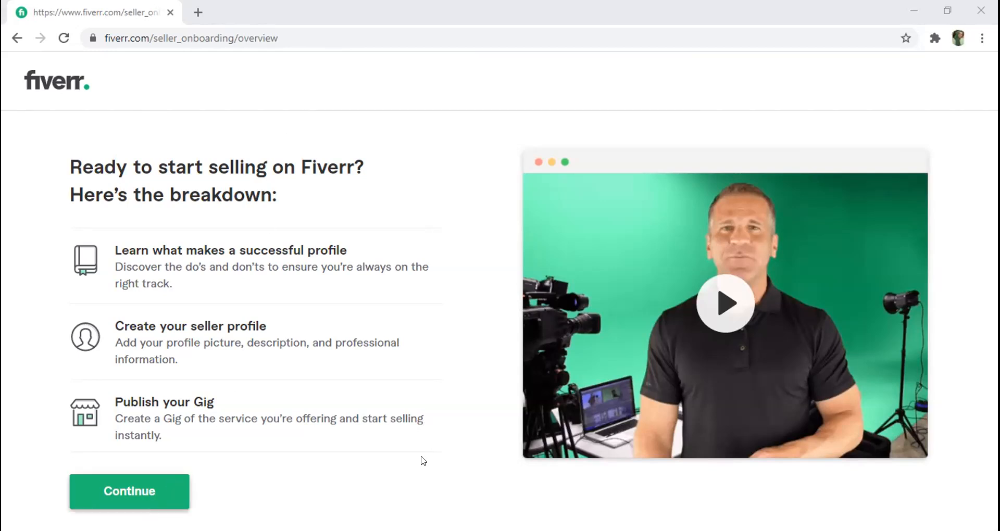
pyautogui.click(447, 496)
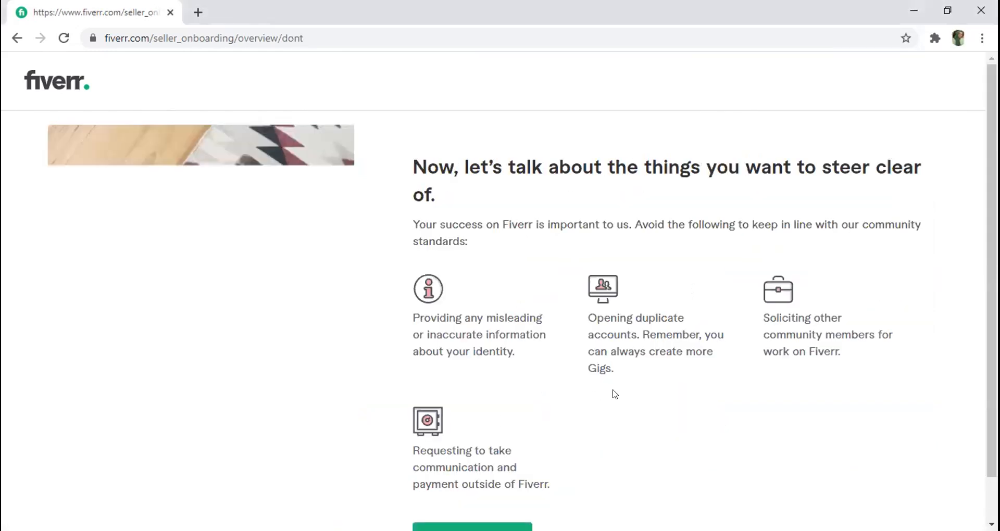
pyautogui.scroll(-1, 644, 395)
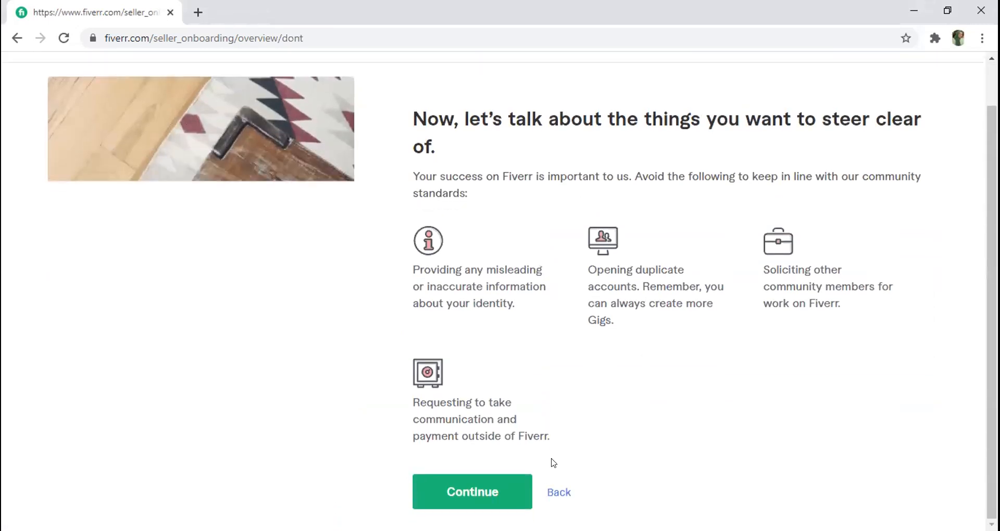
# Continue to the Personal Info step, leaving the First Name field empty
pyautogui.click(483, 493)
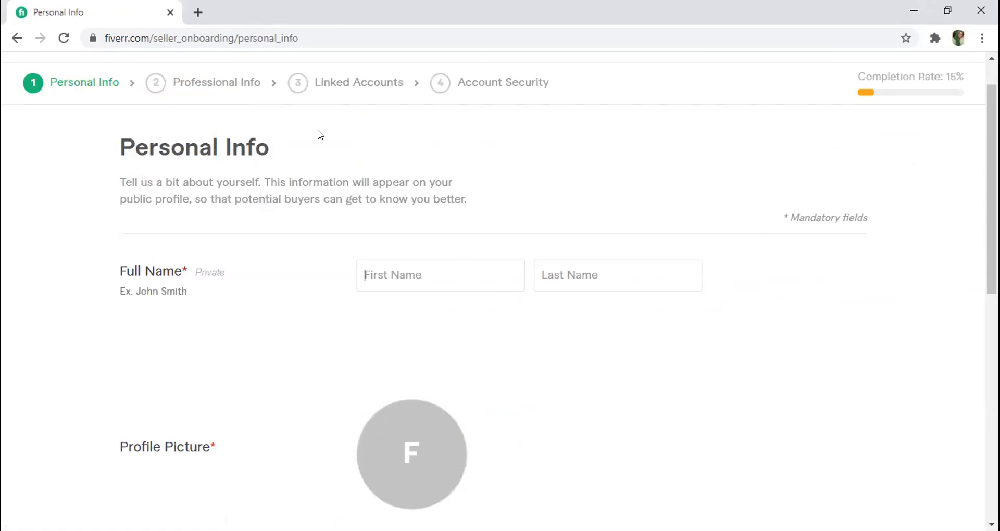
pyautogui.write('F')
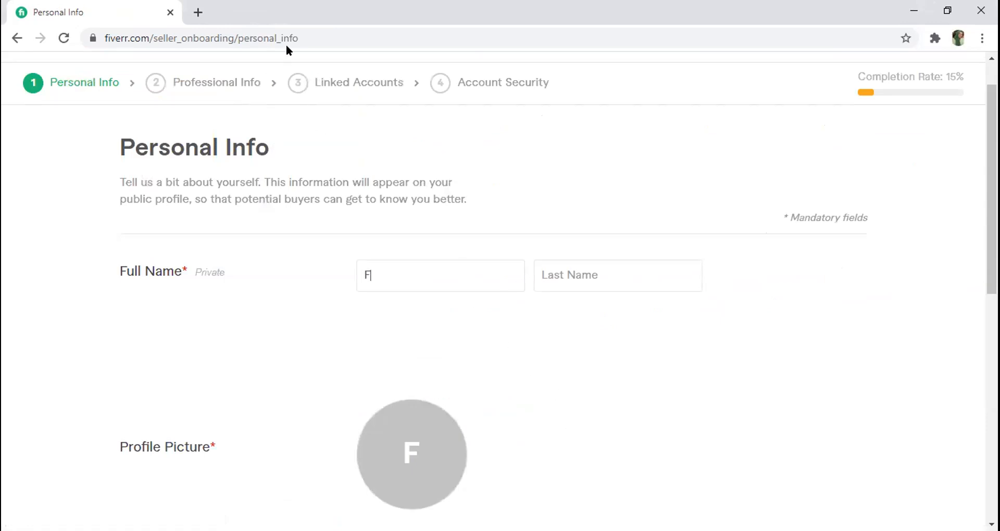
pyautogui.press('BackSpace')
pyautogui.press('BackSpace')
pyautogui.click(263, 15)
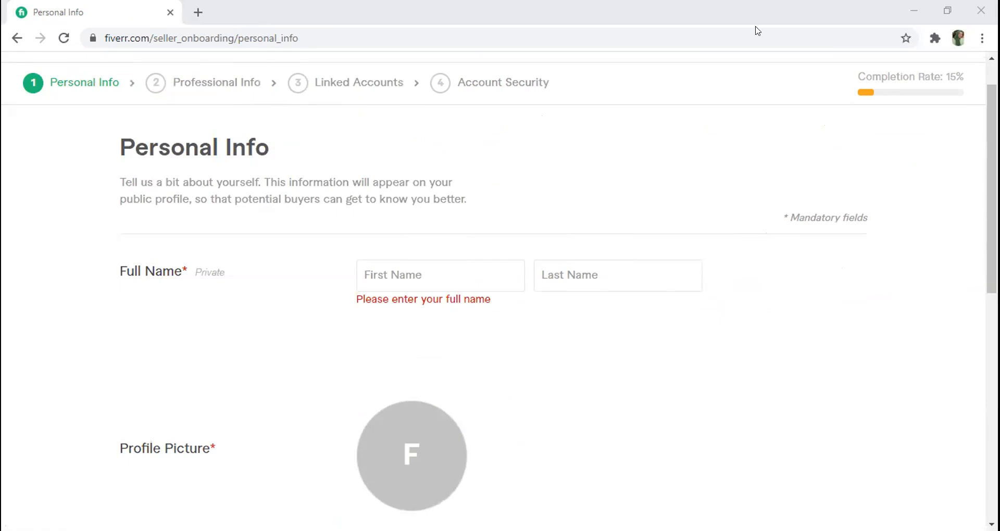
pyautogui.click(704, 49)
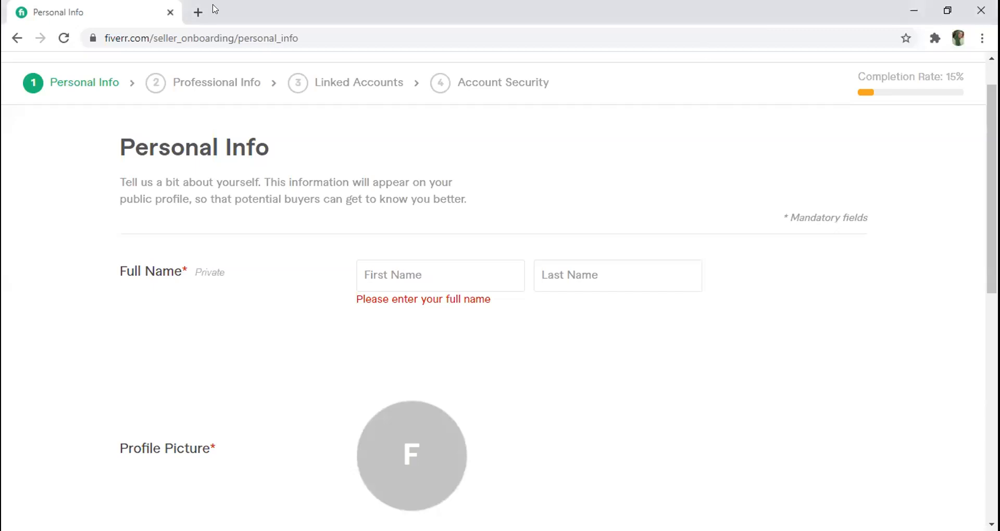
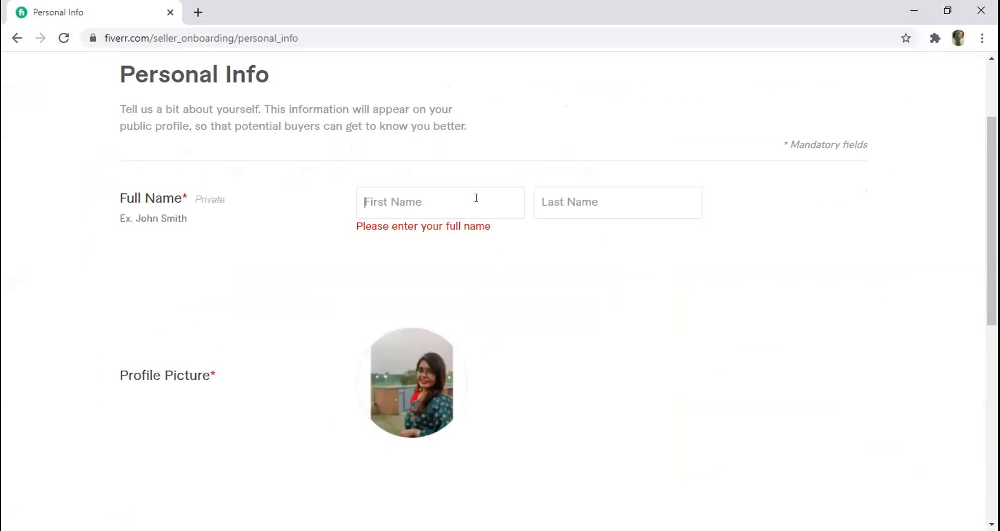
# Enter the seller's first name and surname in the First Name and Last Name fields
pyautogui.click(476, 197)
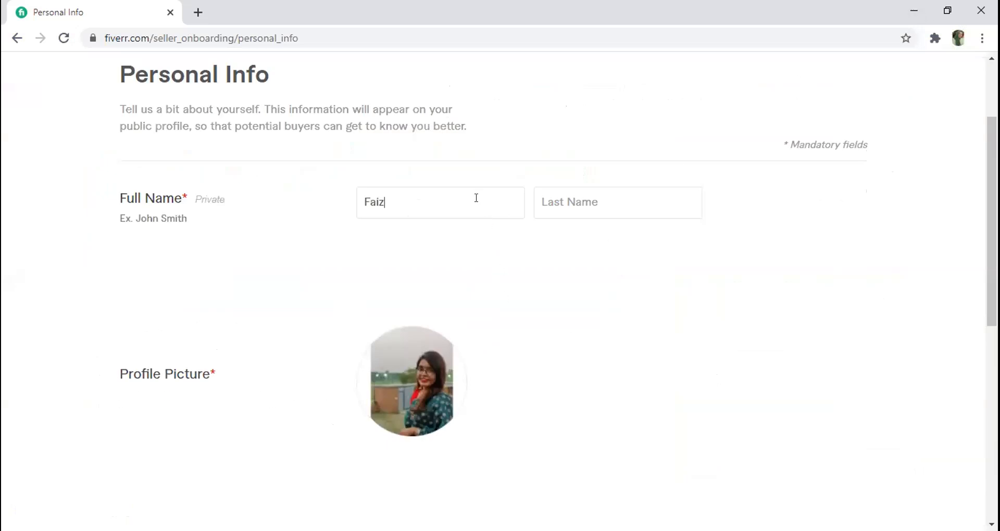
pyautogui.click(543, 215)
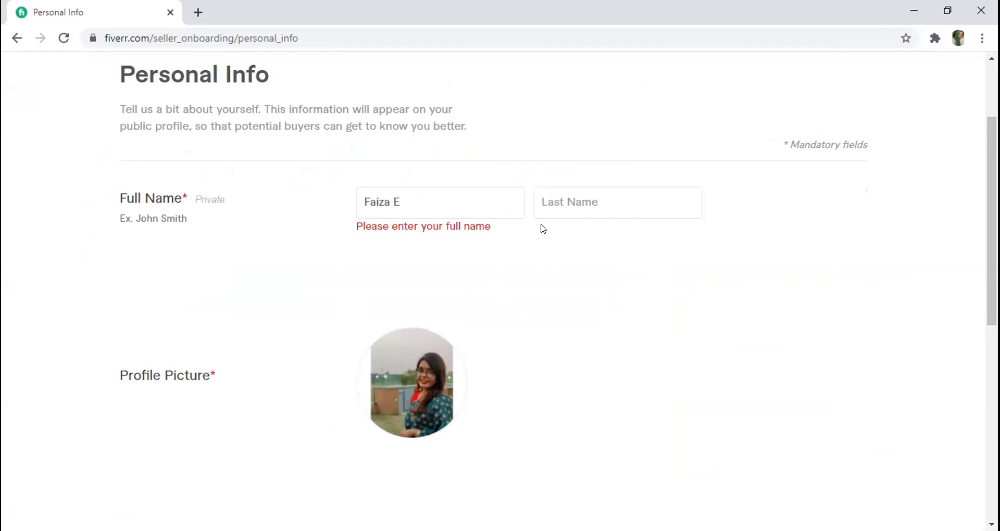
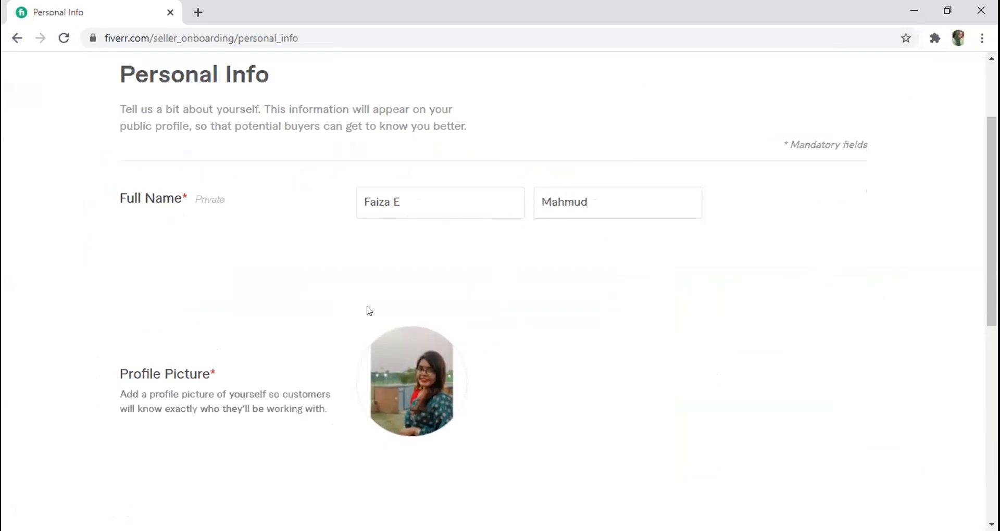
pyautogui.scroll(-3, 372, 310)
pyautogui.scroll(-2, 372, 310)
pyautogui.scroll(1, 751, 185)
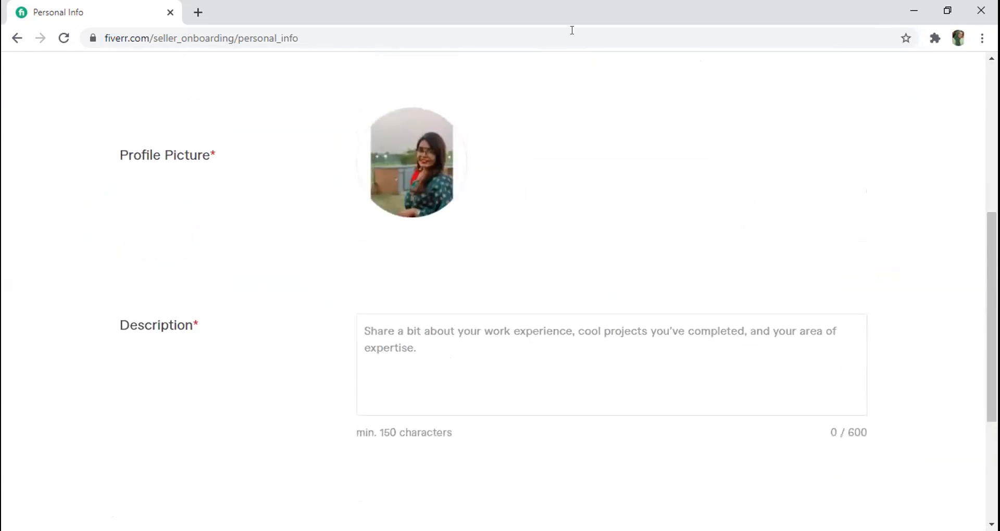
pyautogui.hotkey('alt', 'Tab')
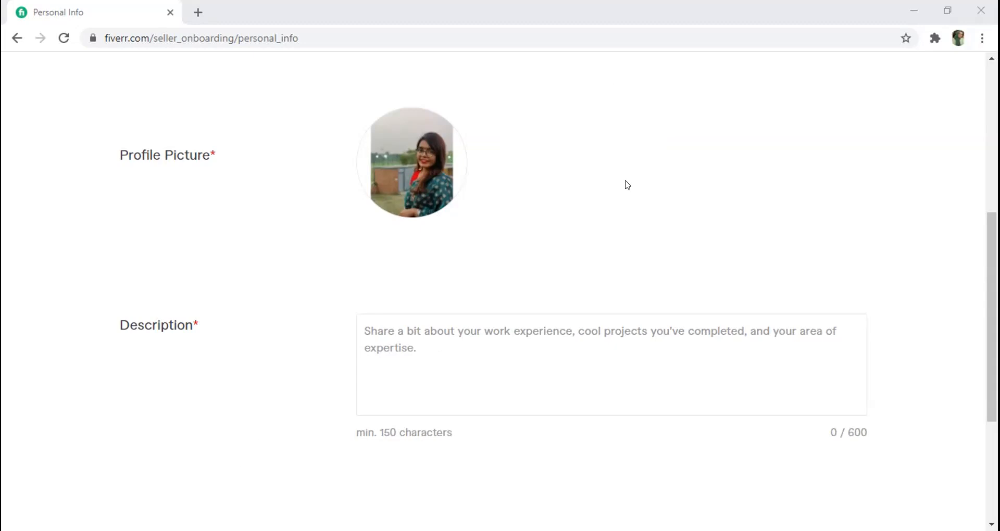
pyautogui.moveTo(617, 195)
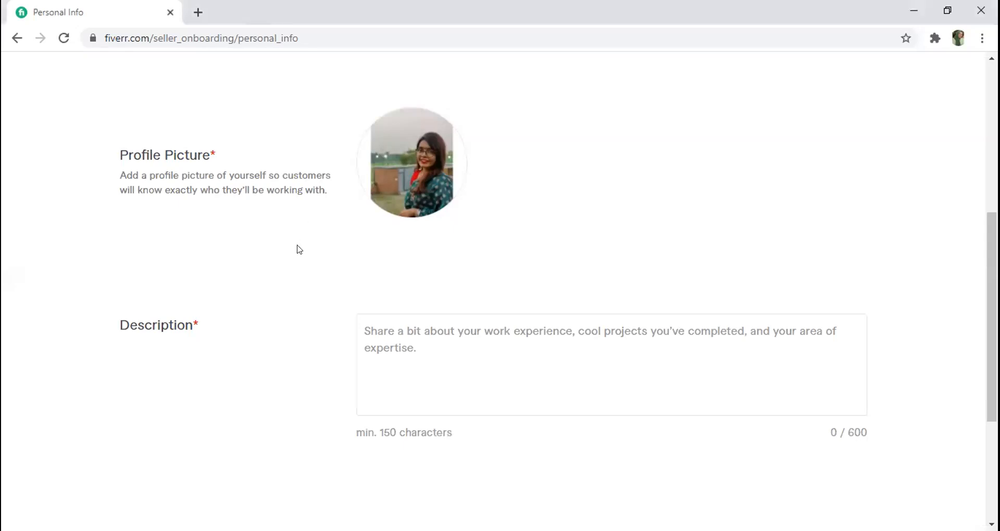
# Paste the prepared bio into Description and replace the sample name with the seller's name
pyautogui.click(432, 360)
pyautogui.scroll(3, 556, 338)
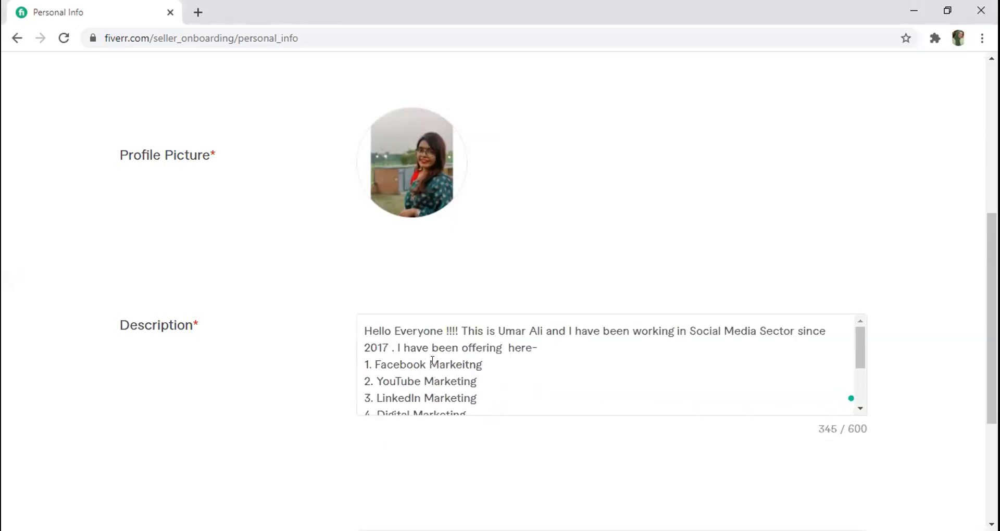
pyautogui.click(542, 331)
pyautogui.press('BackSpace')
pyautogui.press('BackSpace')
pyautogui.press('BackSpace')
pyautogui.press('BackSpace')
pyautogui.press('BackSpace')
pyautogui.press('BackSpace')
pyautogui.press('BackSpace')
pyautogui.press('BackSpace')
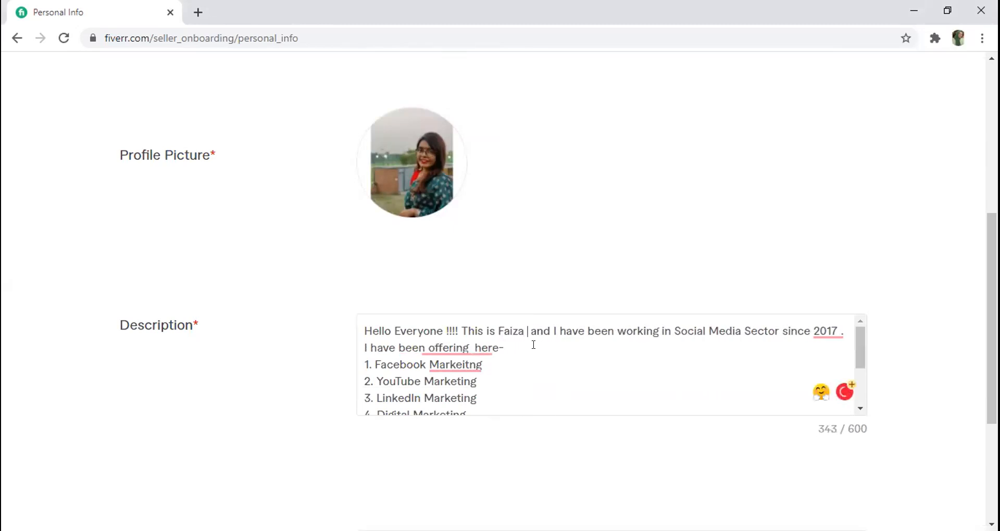
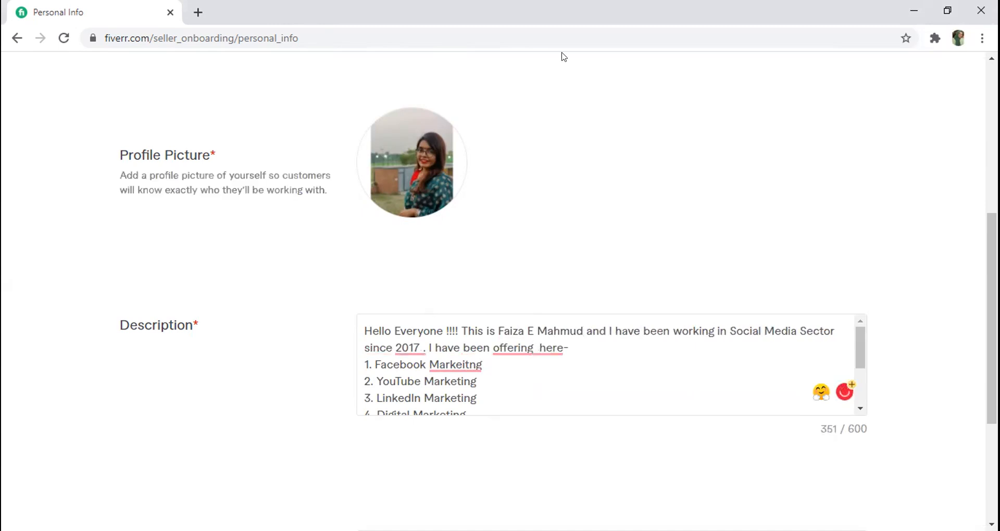
# Correct 'Markeitng' to 'Marketing' in the bio and dismiss the other writing suggestions
pyautogui.click(453, 367)
pyautogui.click(460, 391)
pyautogui.click(419, 347)
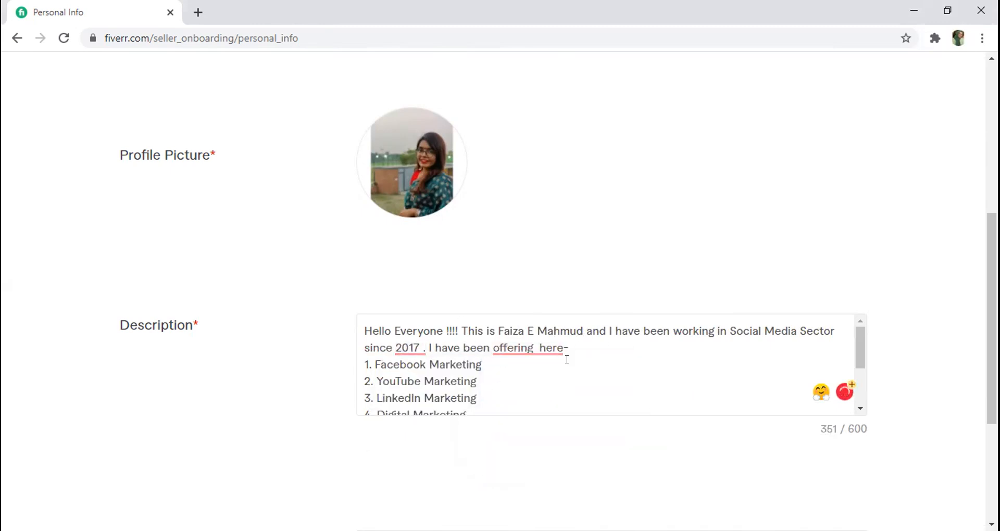
pyautogui.click(601, 358)
pyautogui.scroll(-3, 601, 359)
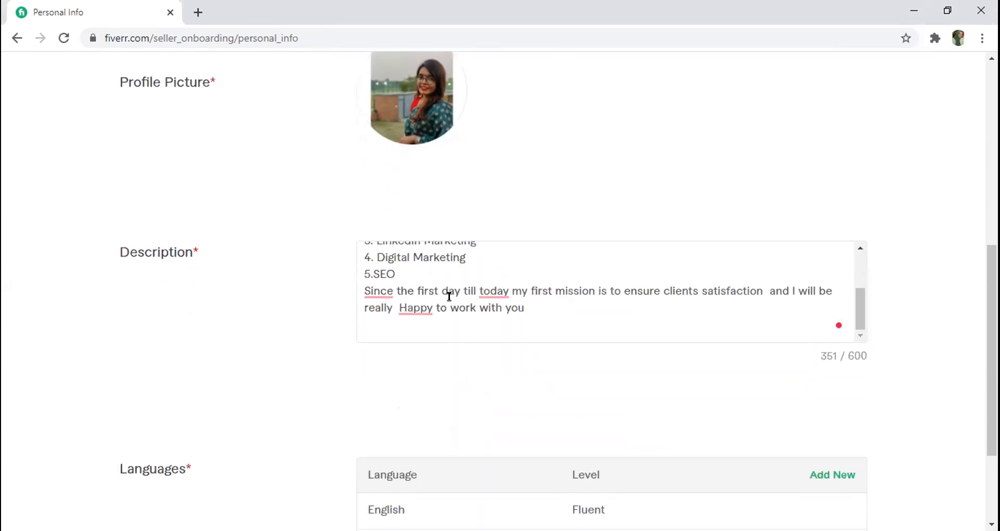
pyautogui.scroll(5, 416, 299)
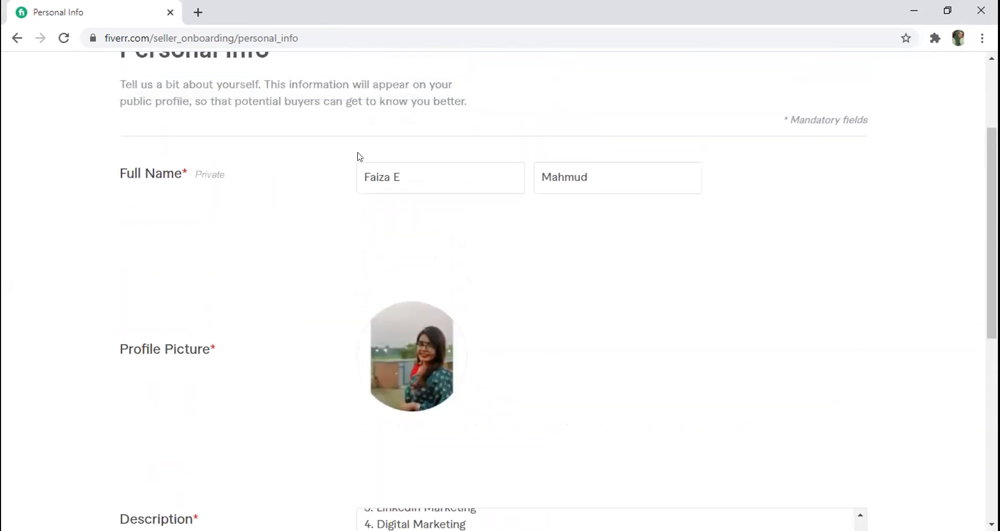
pyautogui.scroll(-1, 446, 250)
pyautogui.scroll(-3, 490, 337)
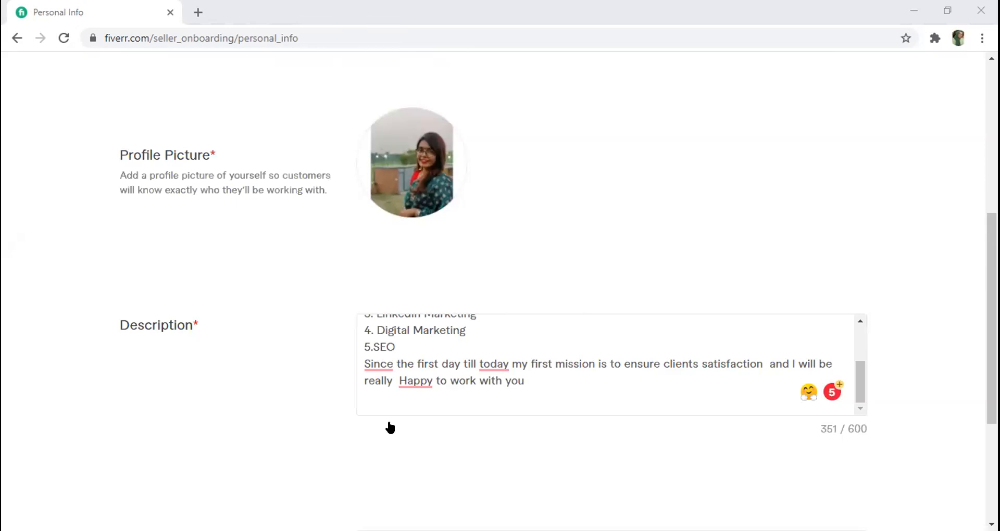
pyautogui.scroll(-2, 521, 442)
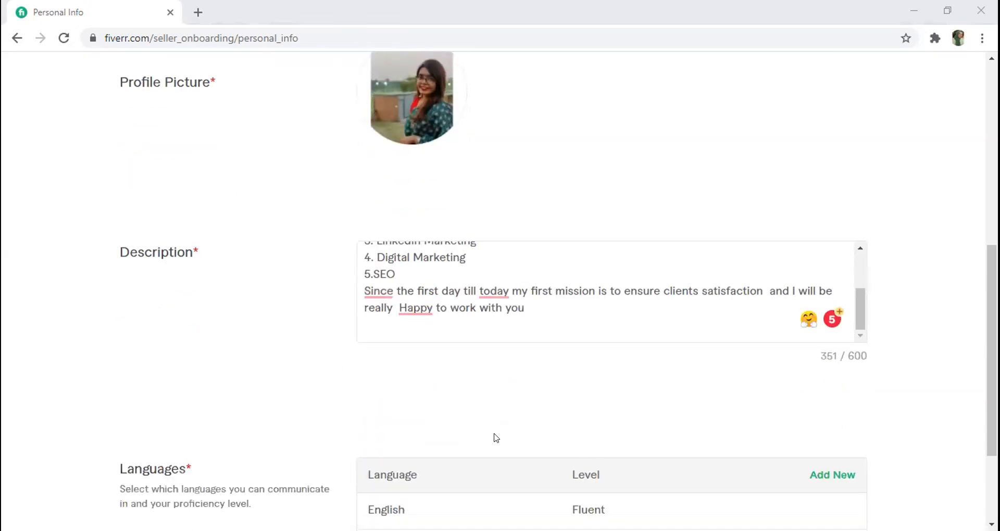
pyautogui.scroll(-3, 544, 403)
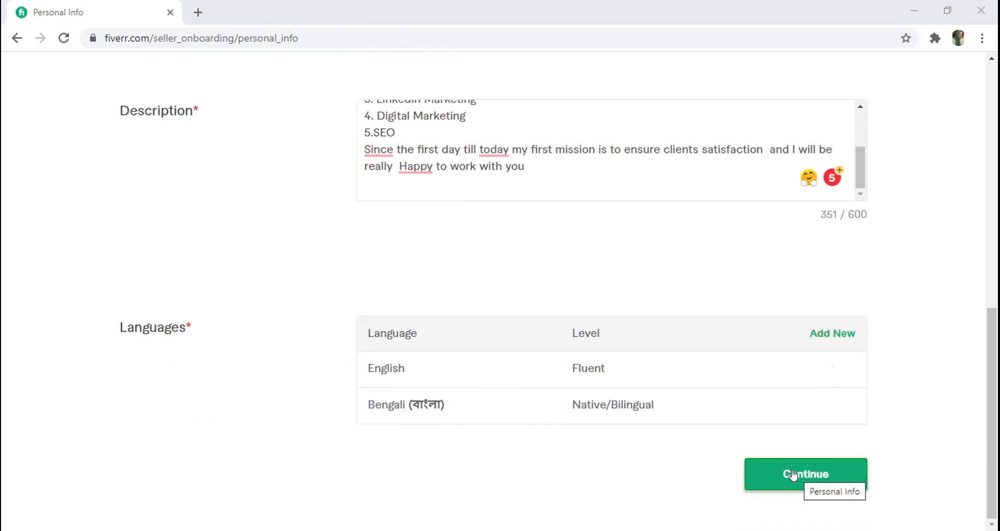
# Lowercase 'happy', add a comma after 'today', change 'Since' to 'From', then continue
pyautogui.click(415, 166)
pyautogui.click(409, 198)
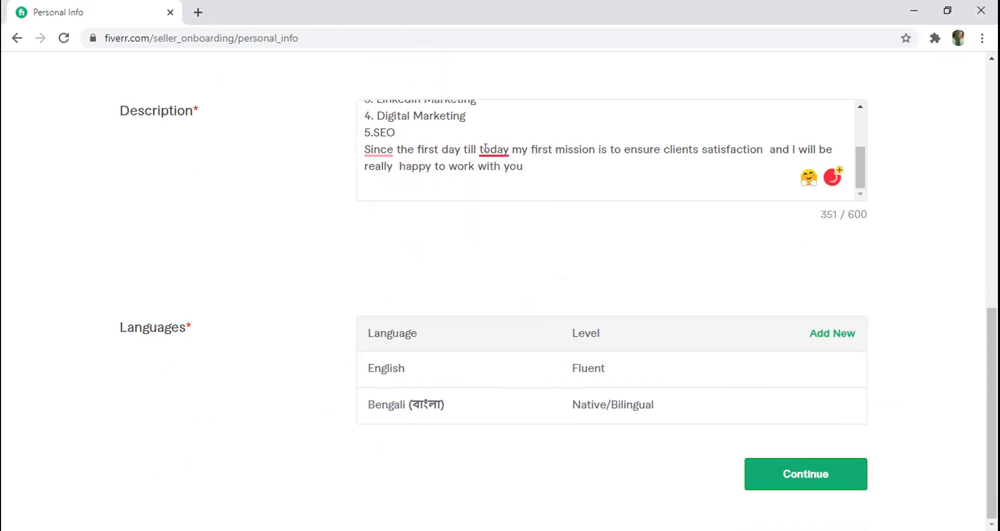
pyautogui.moveTo(493, 151)
pyautogui.click(490, 174)
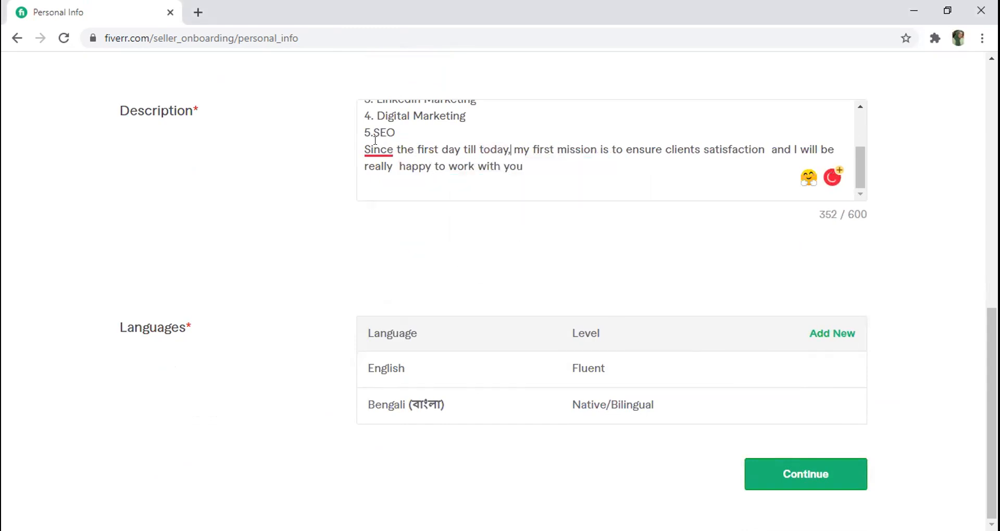
pyautogui.moveTo(380, 151)
pyautogui.click(391, 175)
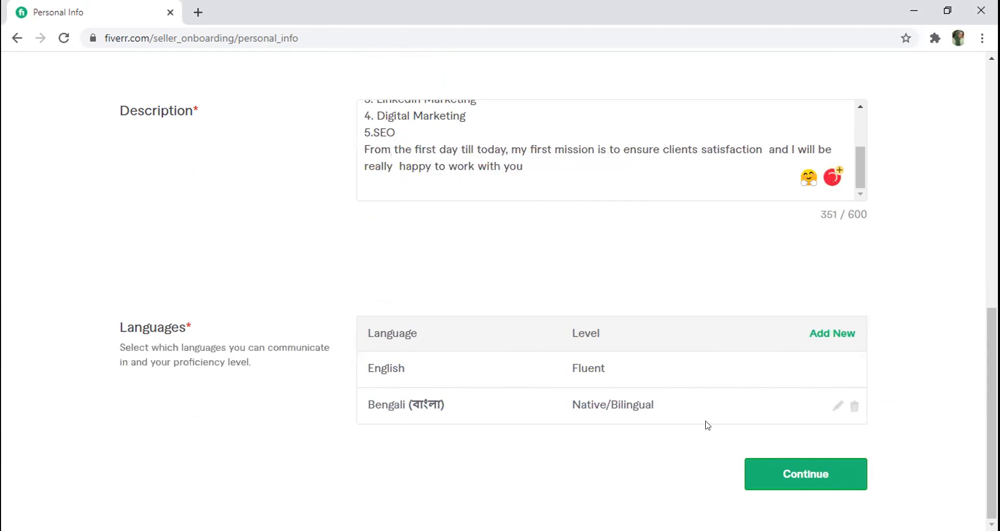
pyautogui.click(785, 483)
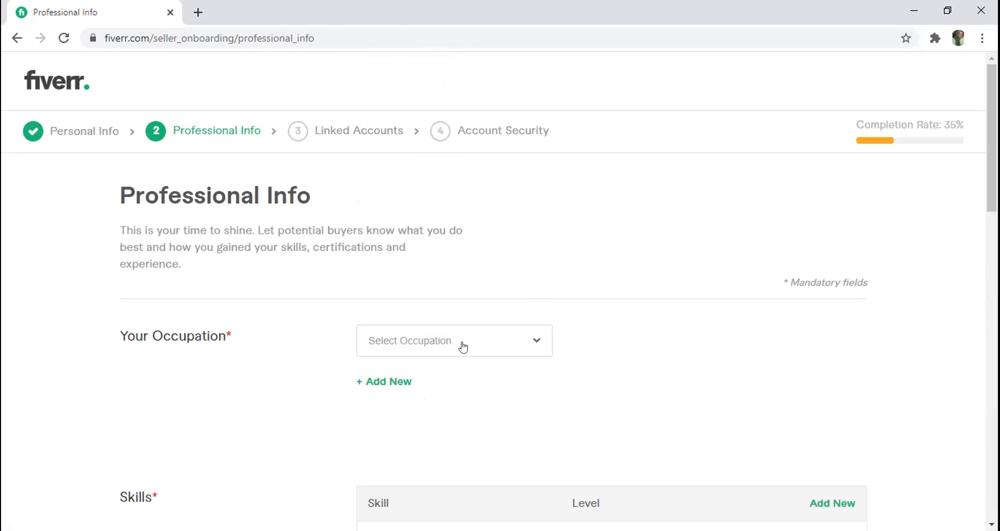
# Set the occupation to Digital Marketing, from 2017 to 2021
pyautogui.click(463, 347)
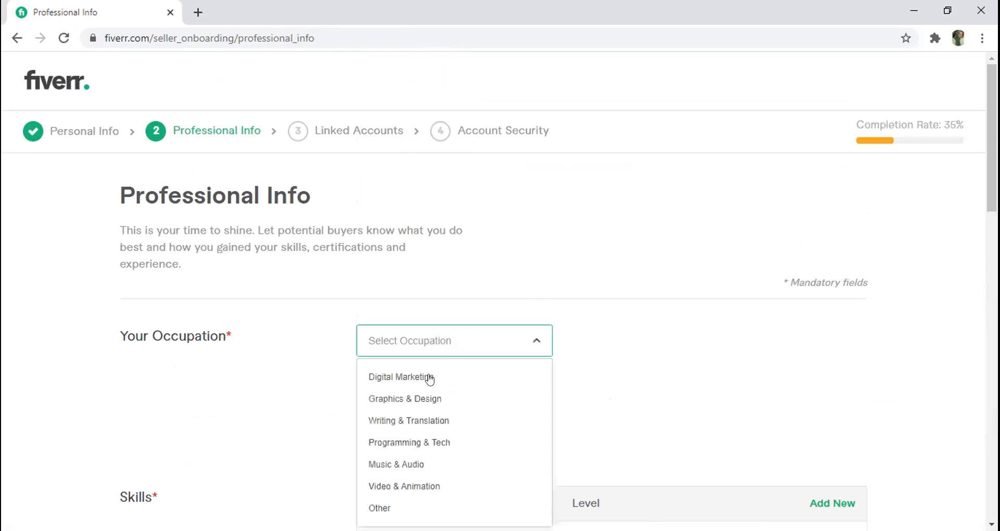
pyautogui.click(430, 380)
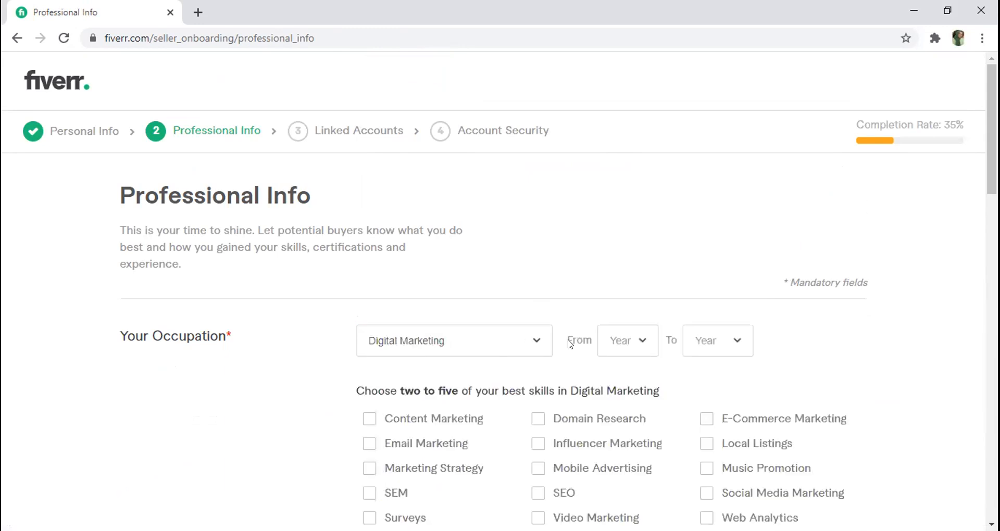
pyautogui.click(639, 339)
pyautogui.scroll(-2, 635, 428)
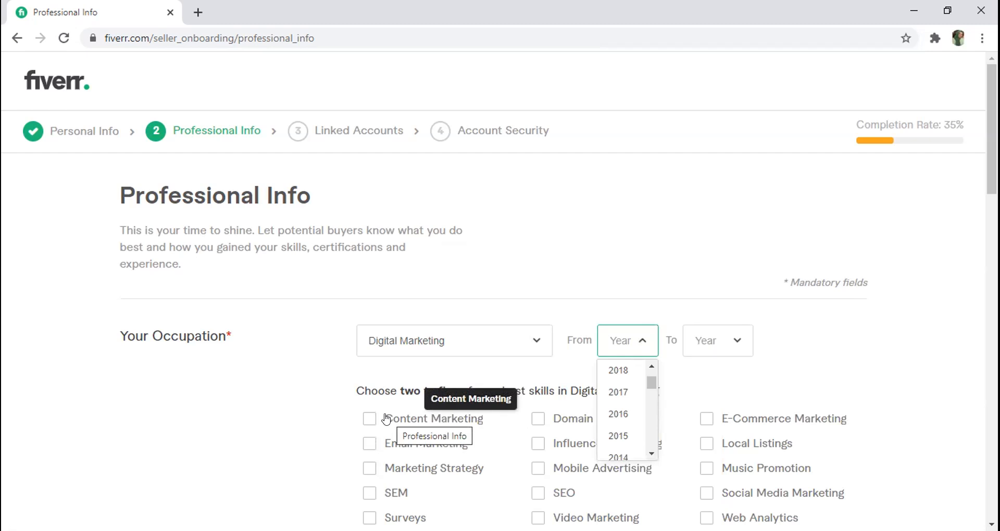
pyautogui.click(614, 391)
pyautogui.click(711, 346)
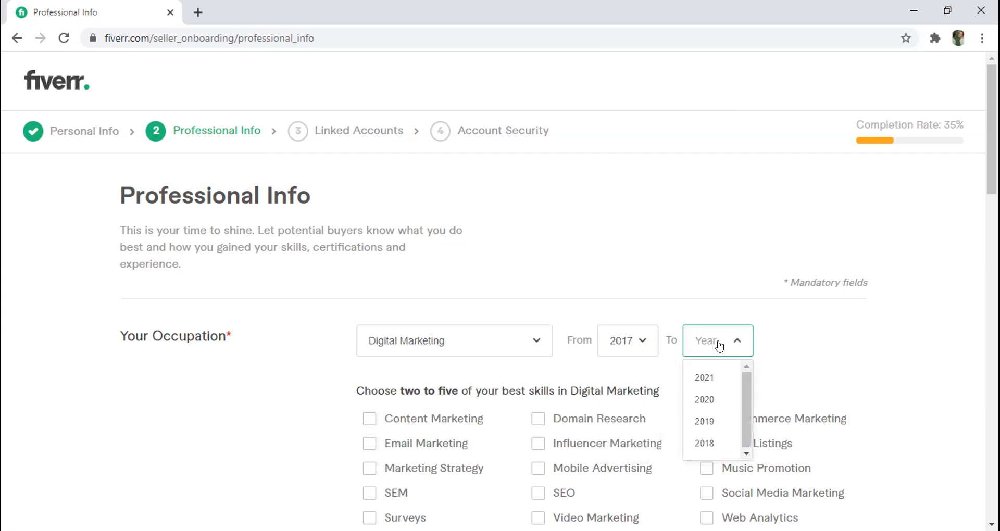
pyautogui.click(704, 378)
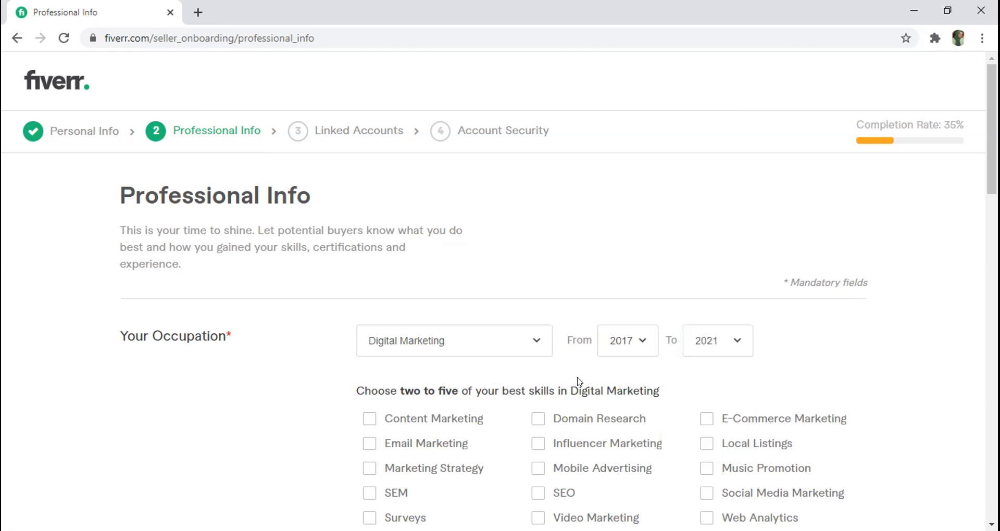
# Tick Content Marketing, SEO, Social Media Marketing and Marketing Strategy, leaving SEM unticked
pyautogui.scroll(-3, 576, 383)
pyautogui.click(364, 273)
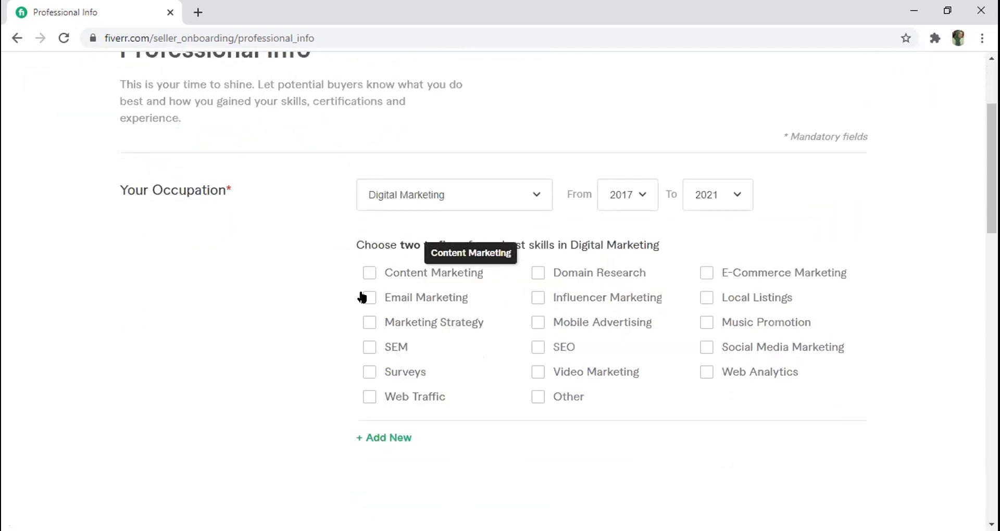
pyautogui.click(369, 347)
pyautogui.click(532, 348)
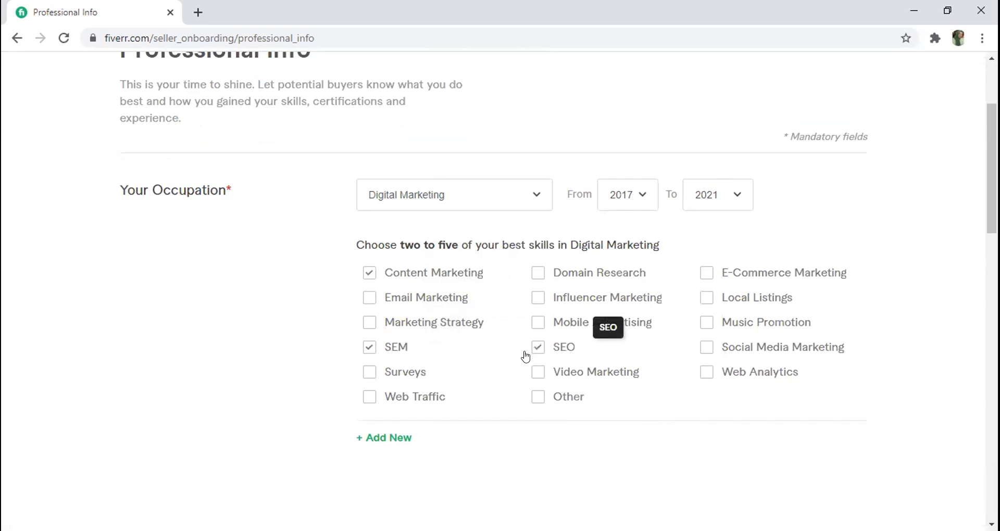
pyautogui.click(703, 347)
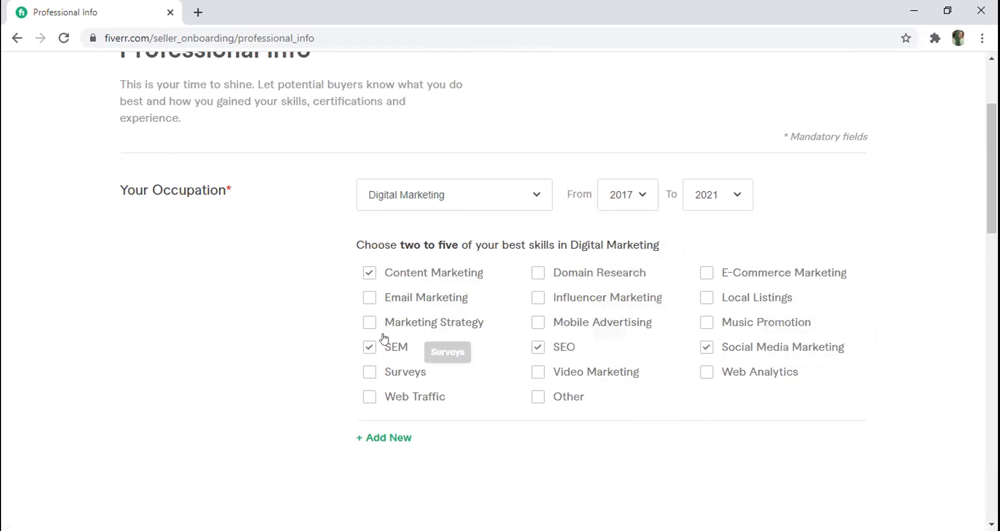
pyautogui.click(369, 348)
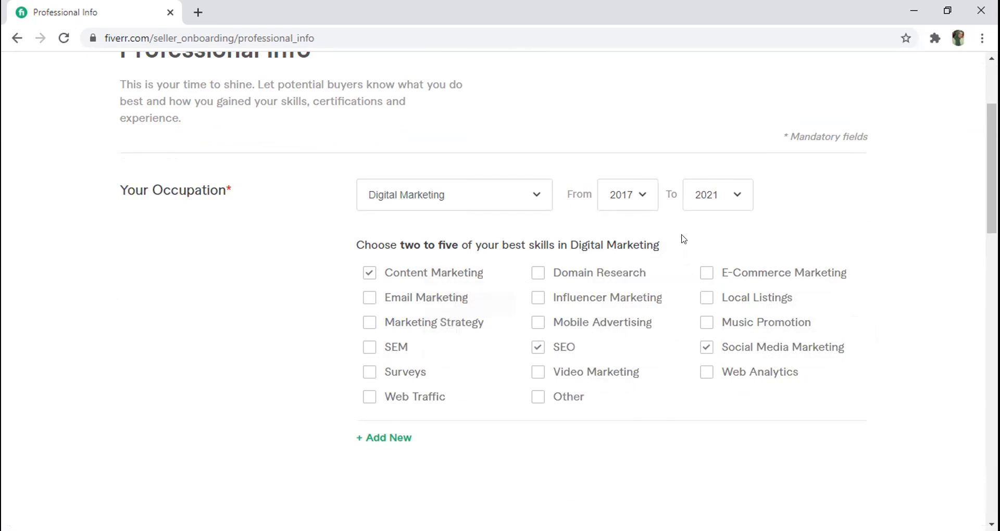
pyautogui.click(369, 322)
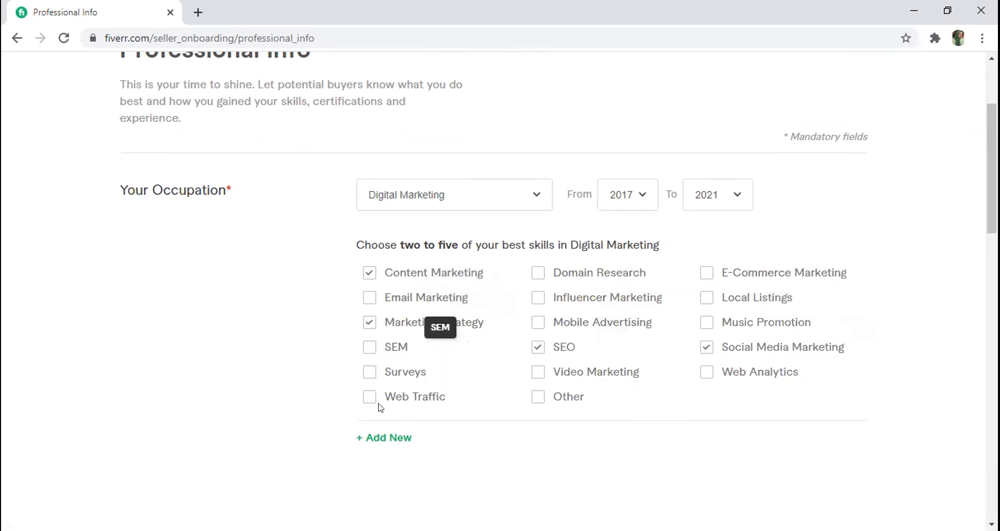
# Review the Professional Info page and continue to Linked Accounts
pyautogui.scroll(-3, 515, 419)
pyautogui.scroll(3, 705, 337)
pyautogui.scroll(-5, 707, 395)
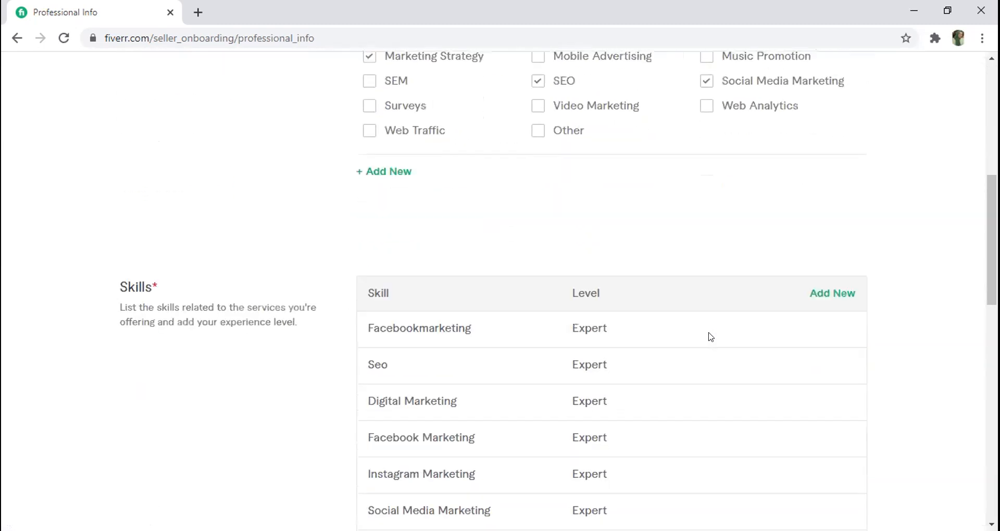
pyautogui.scroll(-3, 710, 336)
pyautogui.scroll(-1, 713, 337)
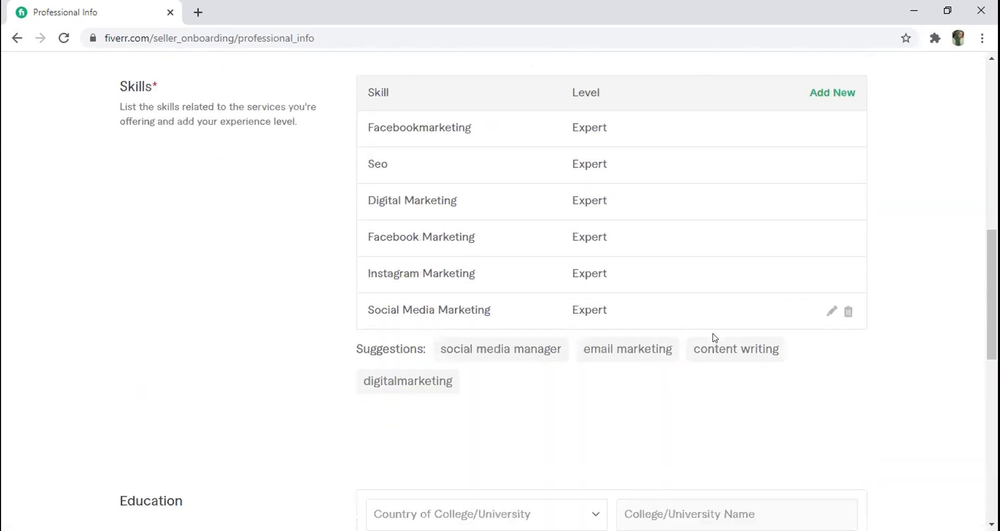
pyautogui.scroll(-10, 714, 337)
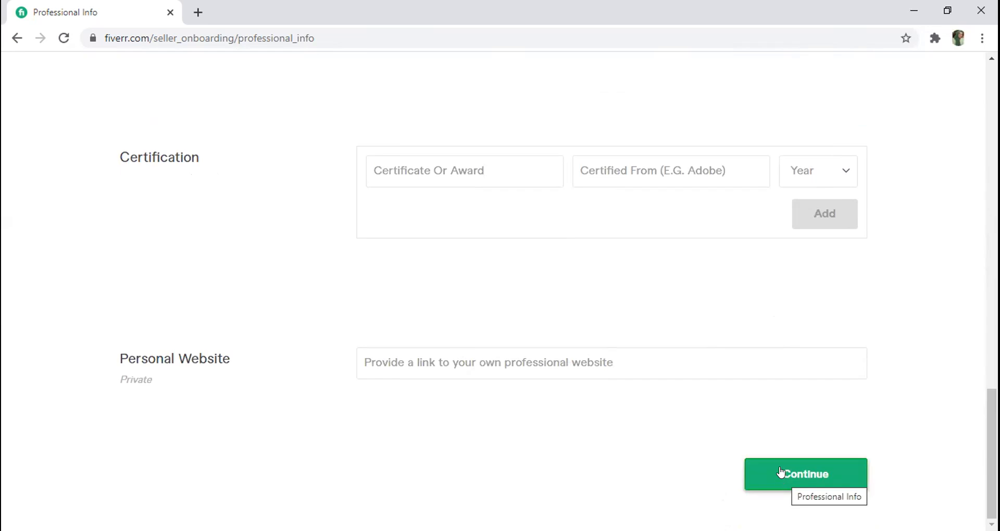
pyautogui.scroll(10, 782, 453)
pyautogui.scroll(4, 780, 415)
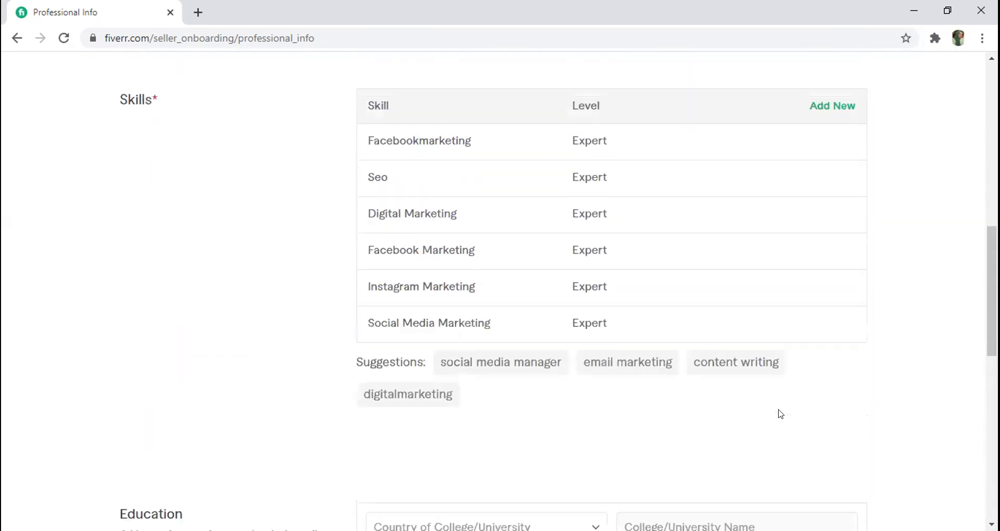
pyautogui.scroll(-14, 781, 414)
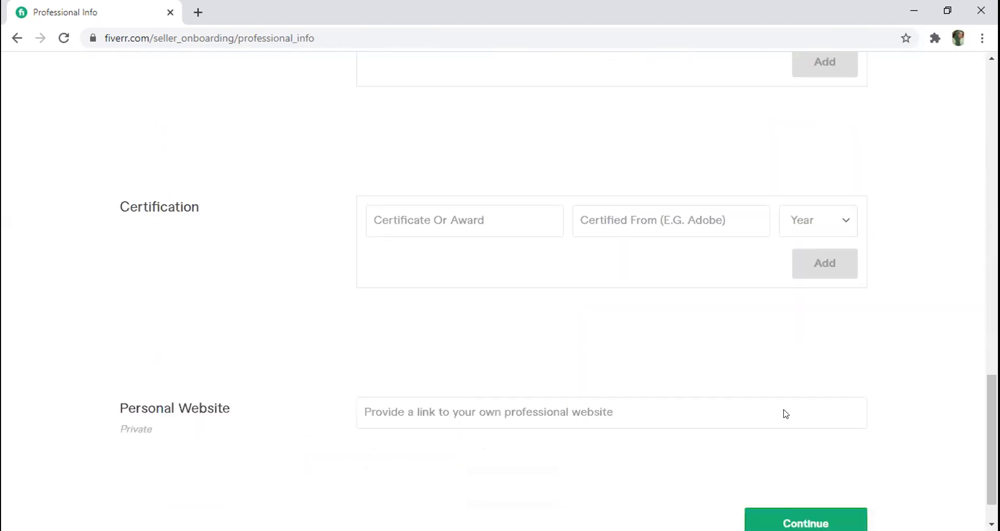
pyautogui.click(797, 476)
pyautogui.scroll(-2, 682, 405)
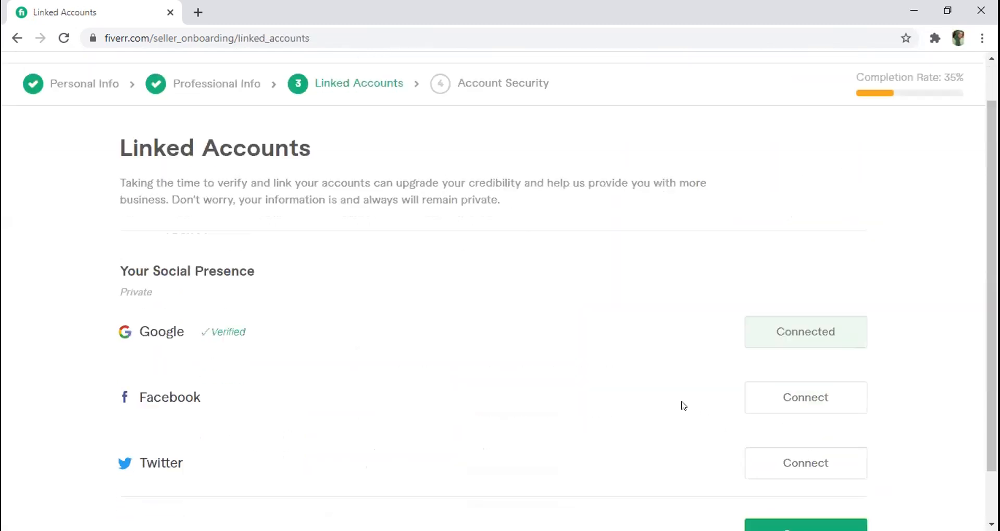
pyautogui.click(795, 474)
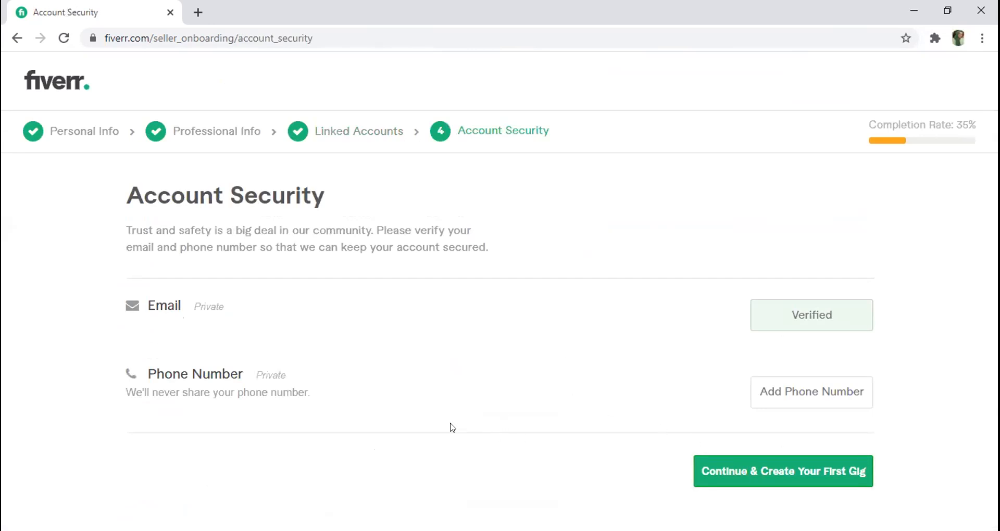
pyautogui.click(17, 38)
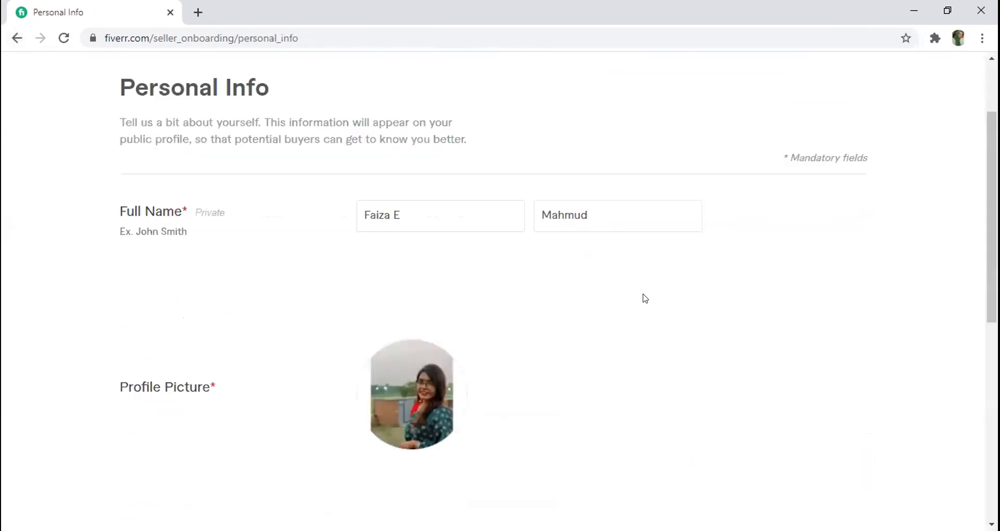
pyautogui.scroll(-8, 642, 296)
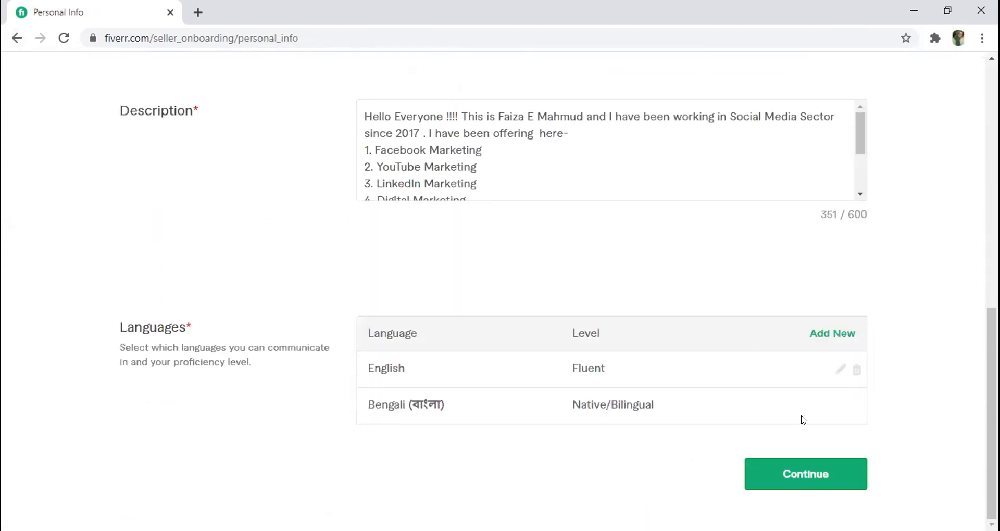
pyautogui.click(805, 473)
pyautogui.scroll(-15, 728, 382)
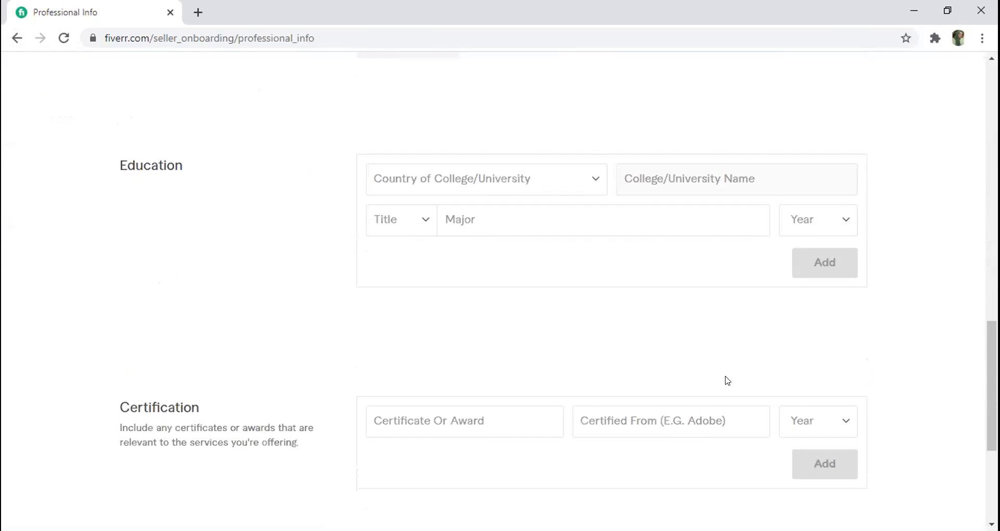
pyautogui.scroll(10, 728, 380)
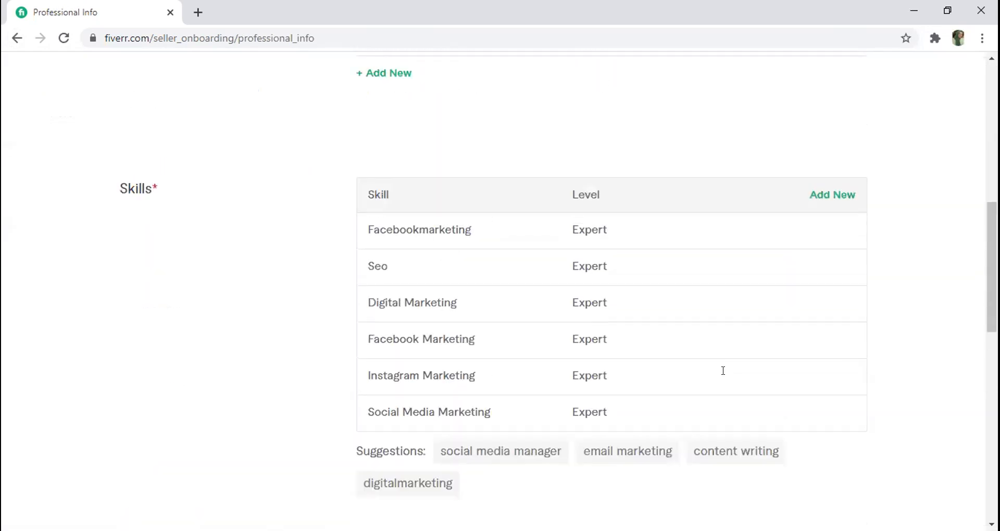
pyautogui.scroll(3, 726, 378)
pyautogui.scroll(-1, 723, 379)
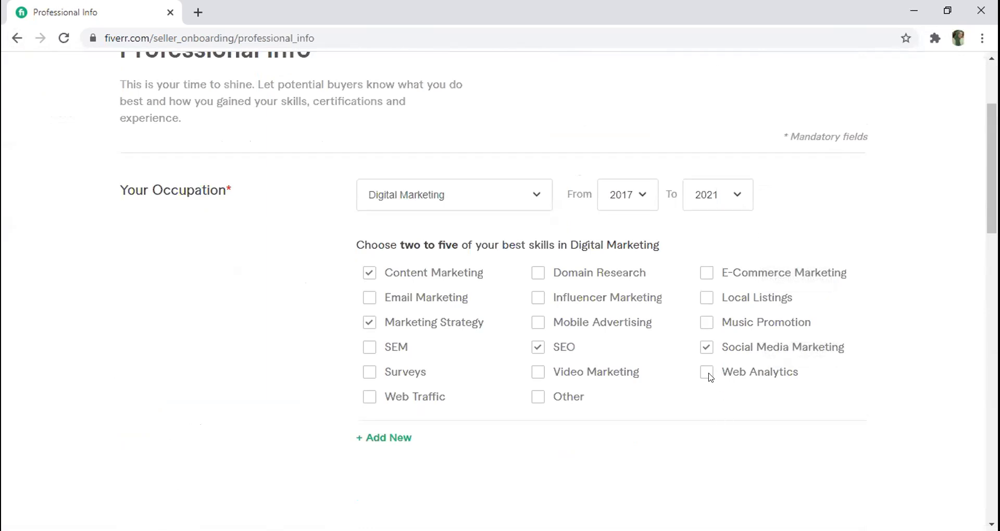
pyautogui.scroll(-10, 620, 420)
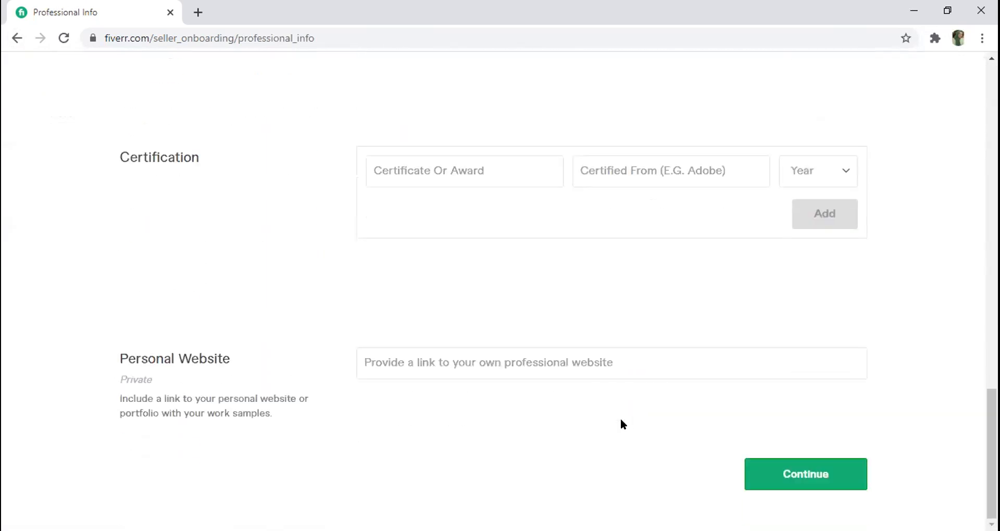
pyautogui.click(785, 473)
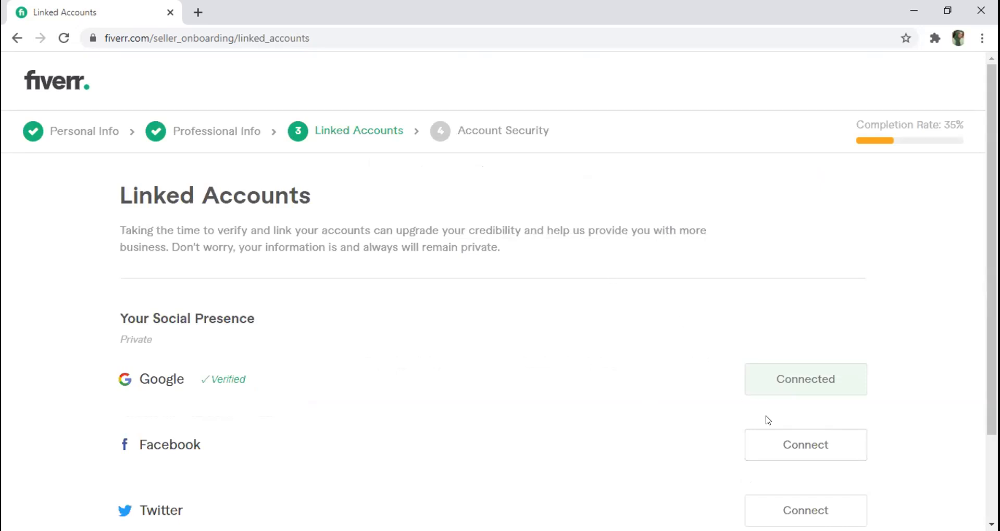
pyautogui.scroll(-1, 767, 420)
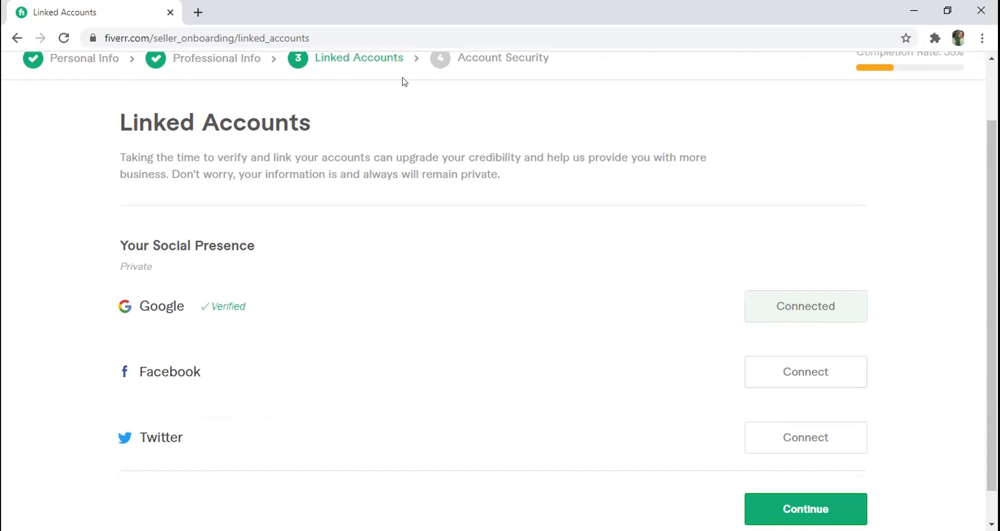
# Abandon linking Facebook and continue to Account Security with only Google connected
pyautogui.click(799, 374)
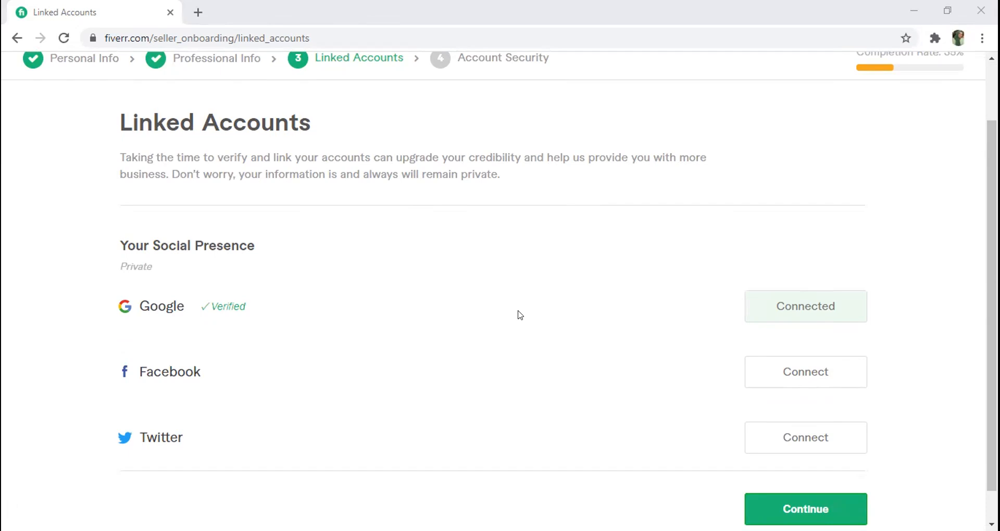
pyautogui.click(830, 503)
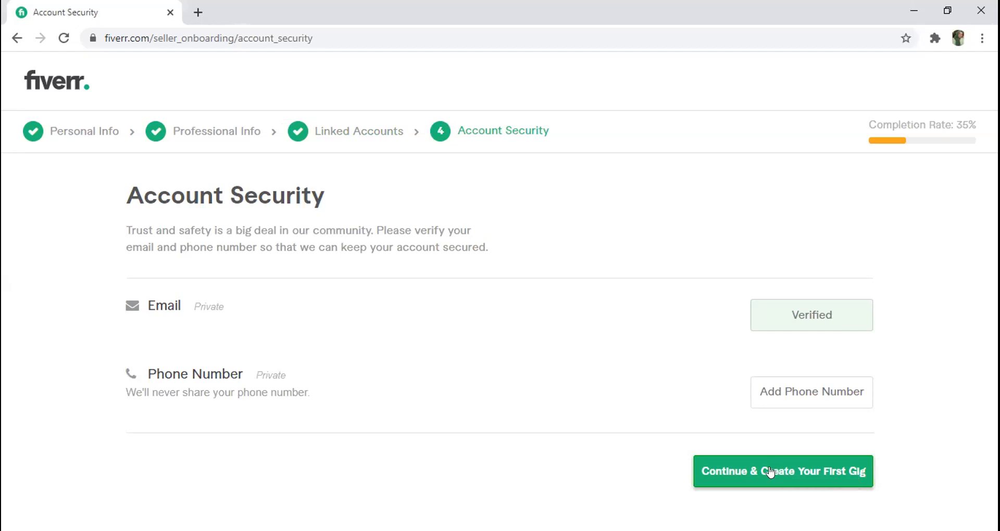
# Add the seller's phone number and request a verification code by SMS
pyautogui.click(770, 391)
pyautogui.click(490, 275)
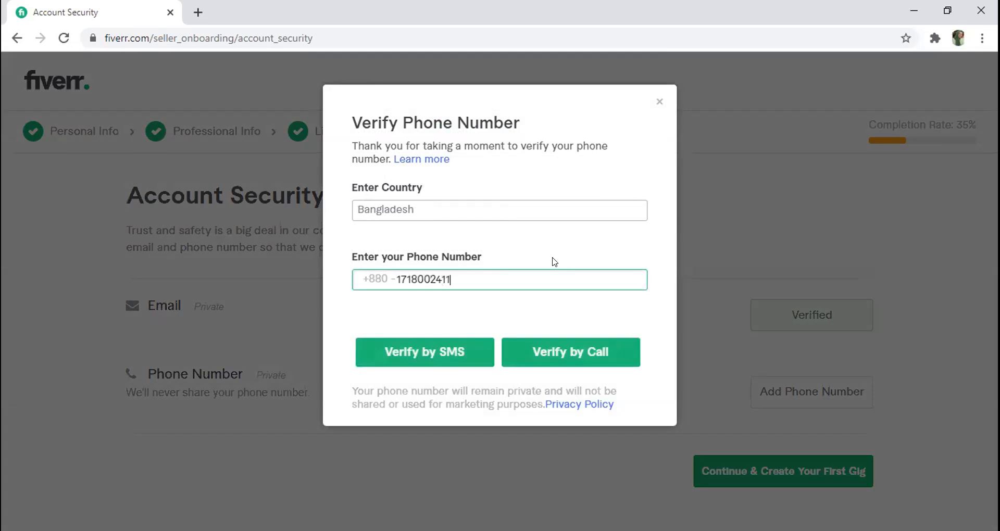
pyautogui.click(428, 354)
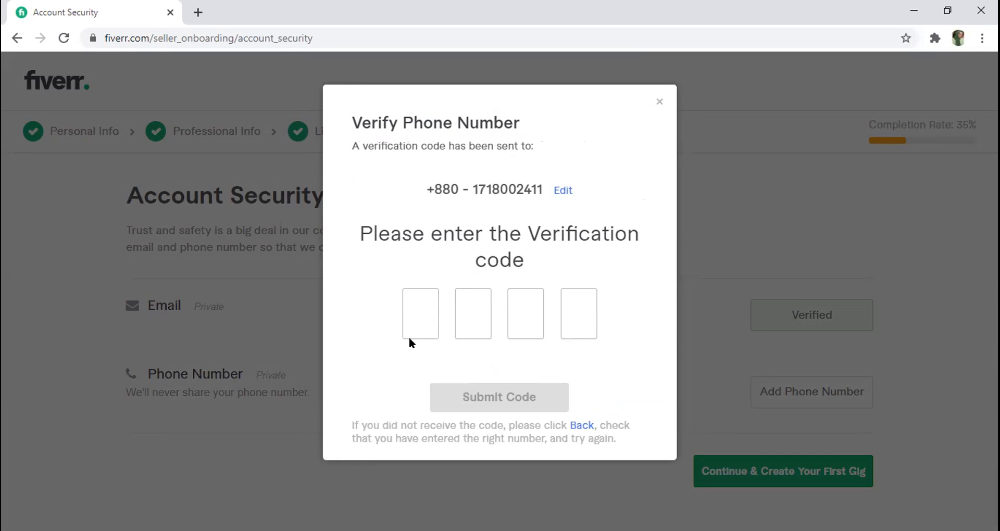
# Enter the received verification code and submit it
pyautogui.click(428, 302)
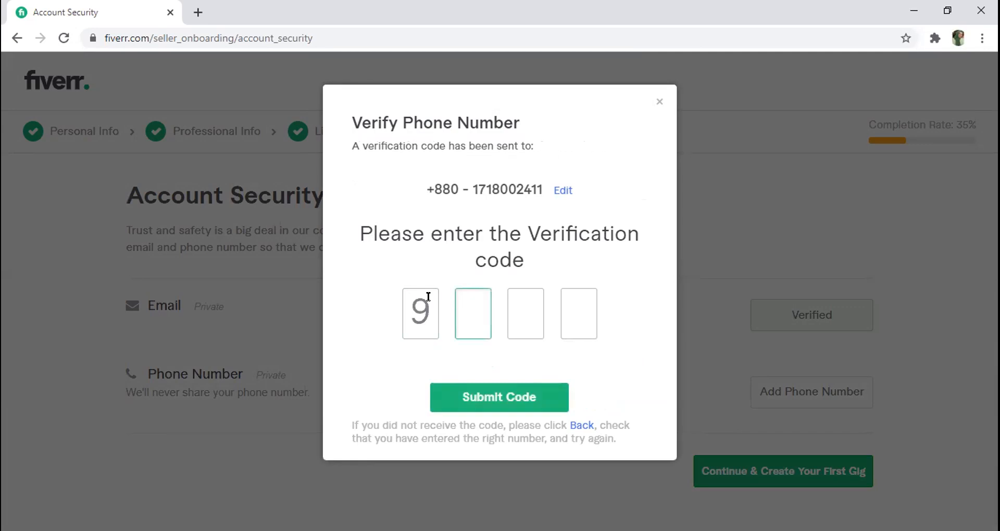
pyautogui.click(475, 394)
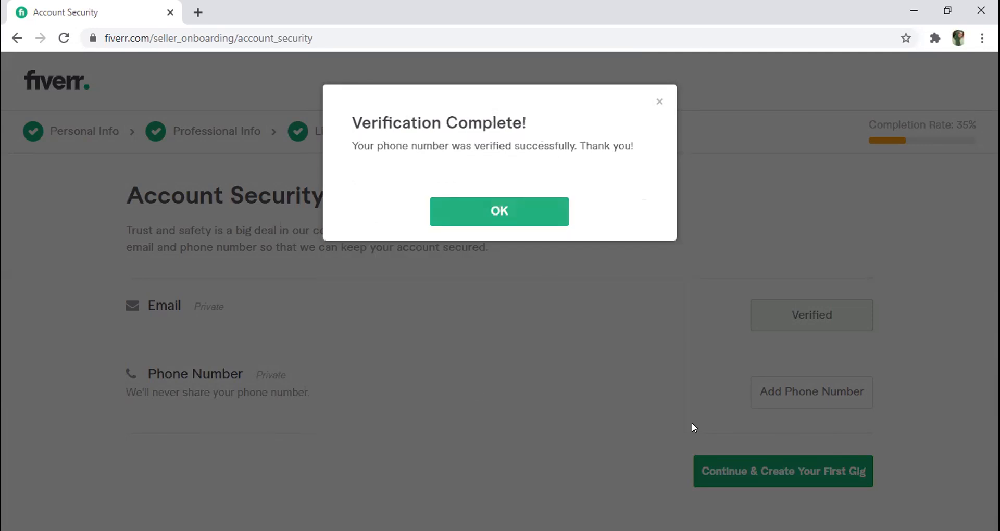
# Dismiss the verification message and choose 'What was the name of your first pet?' as the security question
pyautogui.click(523, 213)
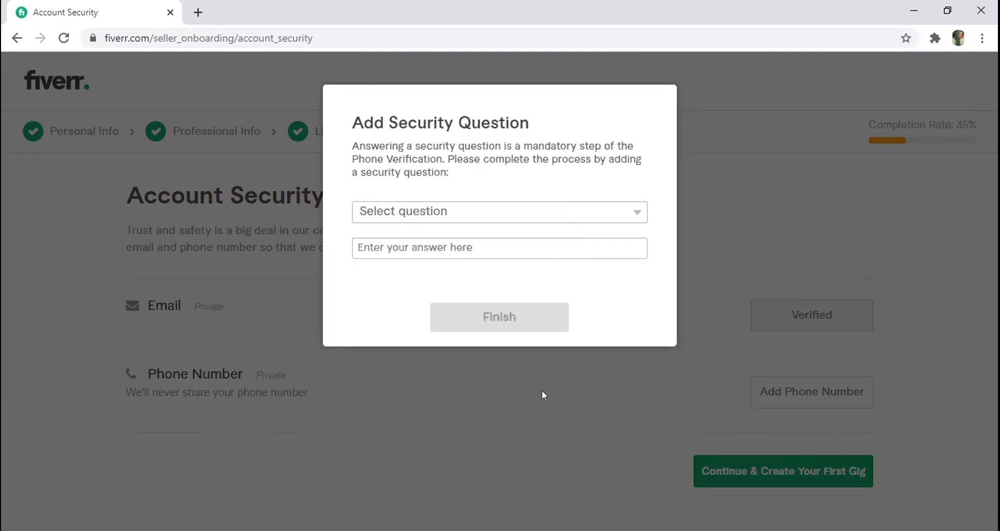
pyautogui.click(552, 215)
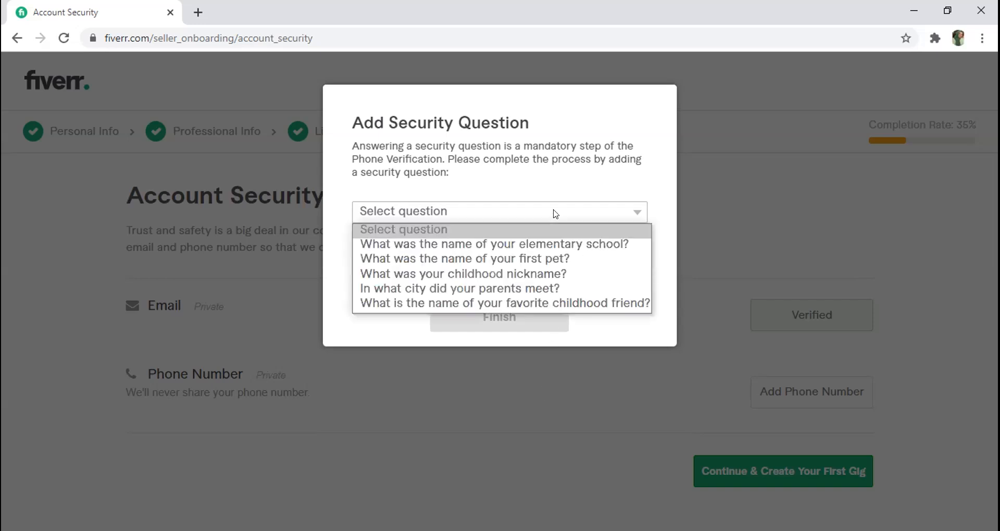
pyautogui.click(562, 261)
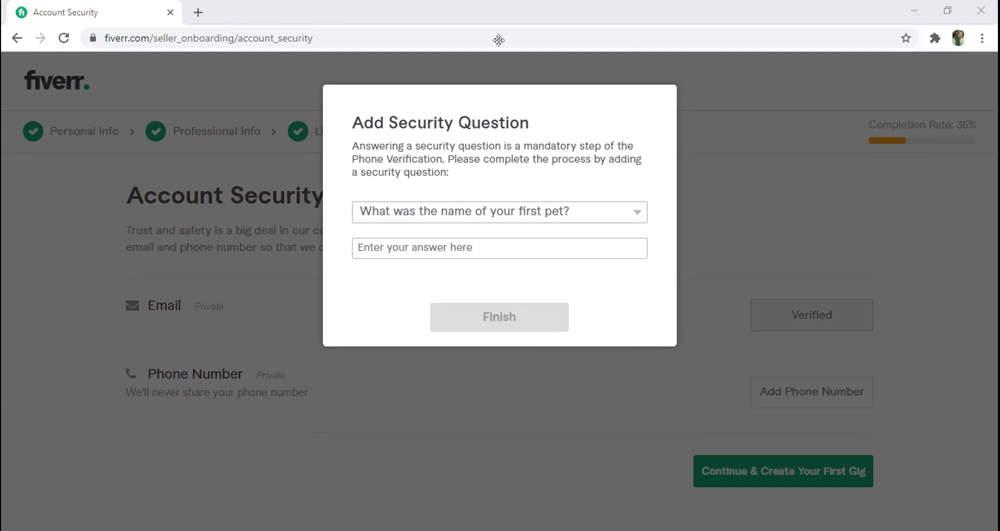
pyautogui.click(468, 246)
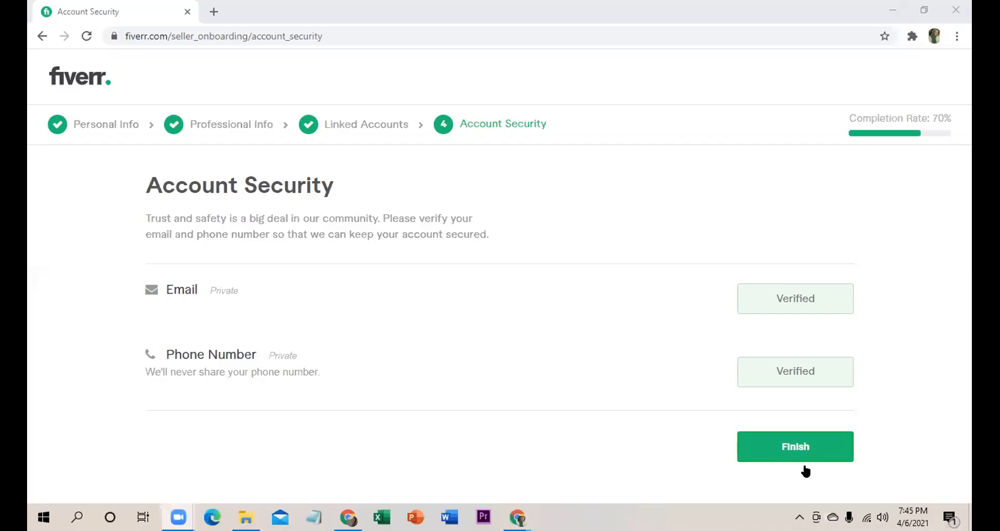
# Finish Account Security and close the All Done dialog to reach the Create Gig form
pyautogui.click(792, 445)
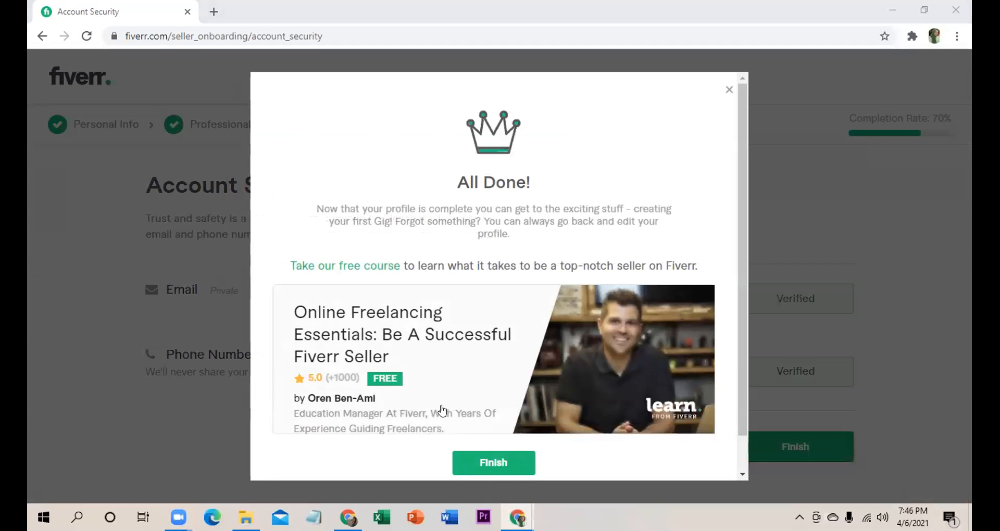
pyautogui.click(487, 463)
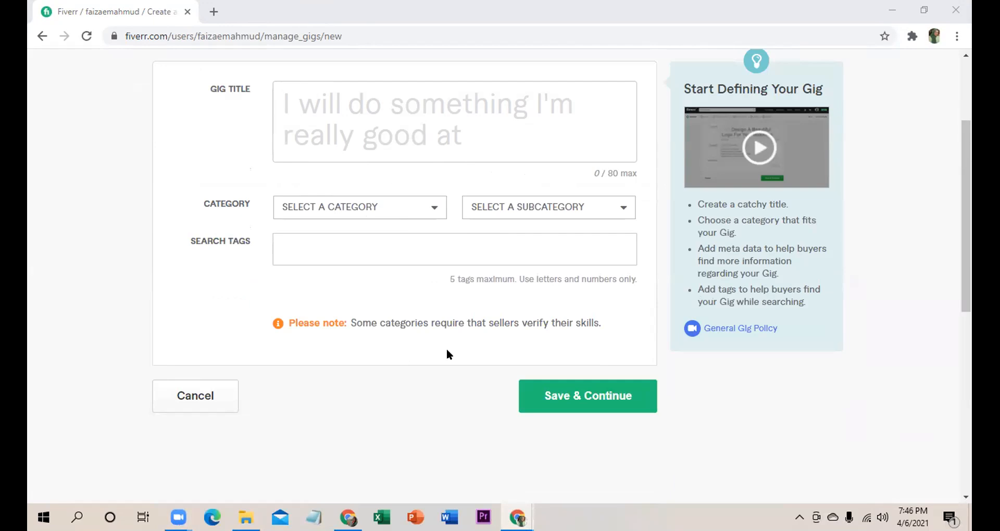
# Add 'facebook' and spell-checked 'LinkedIn' as the first two search tags
pyautogui.scroll(3, 495, 346)
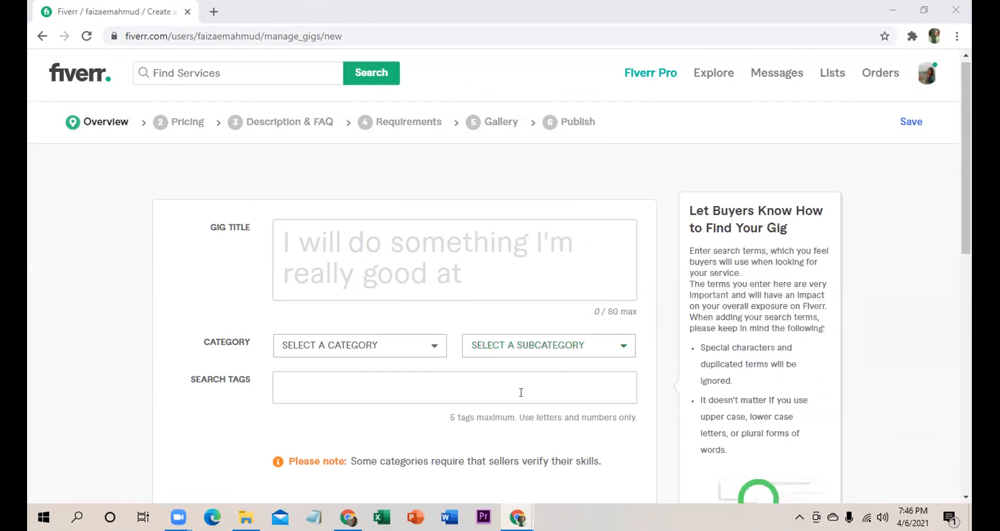
pyautogui.scroll(-4, 495, 283)
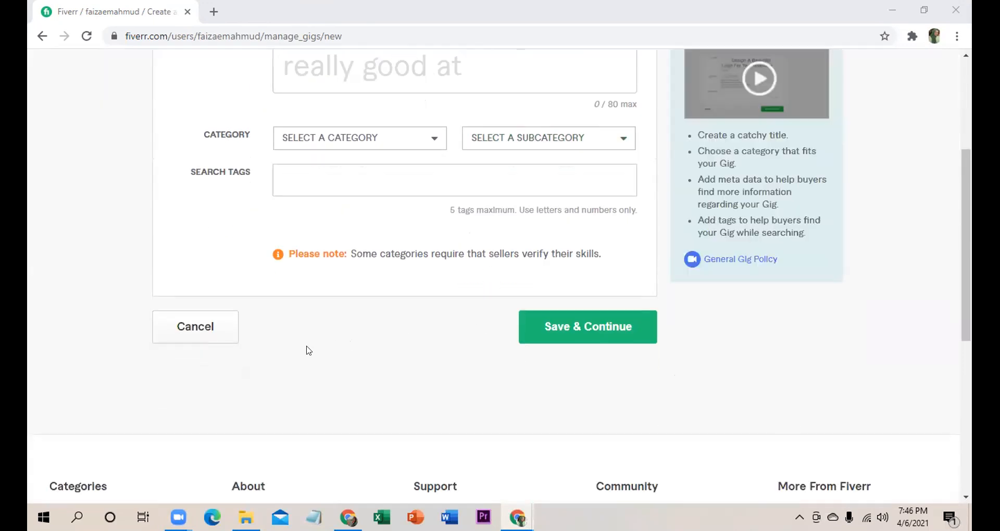
pyautogui.click(366, 176)
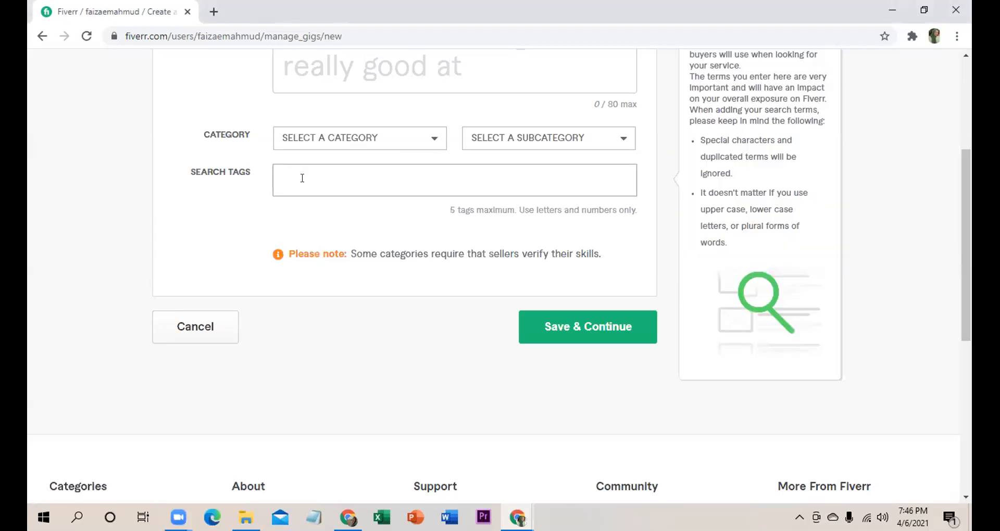
pyautogui.write('facebook')
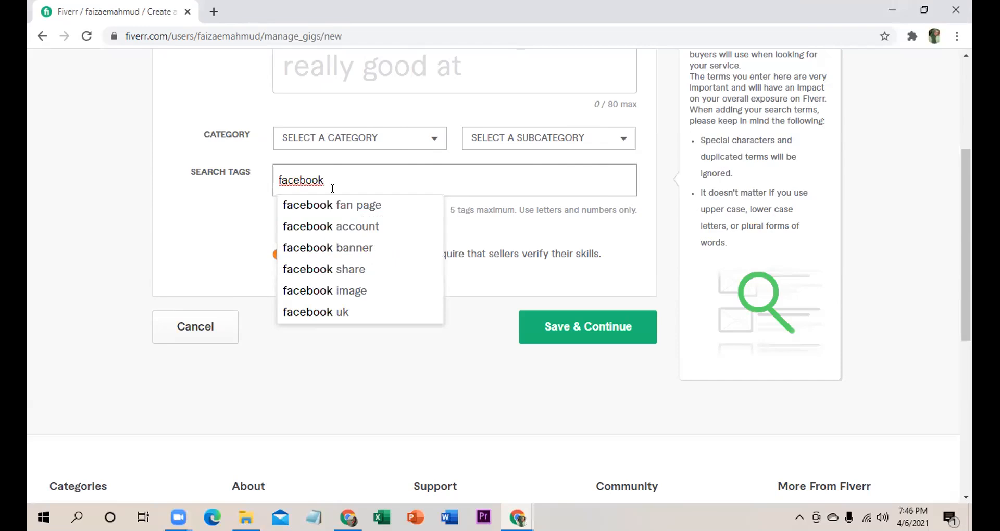
pyautogui.press('Return')
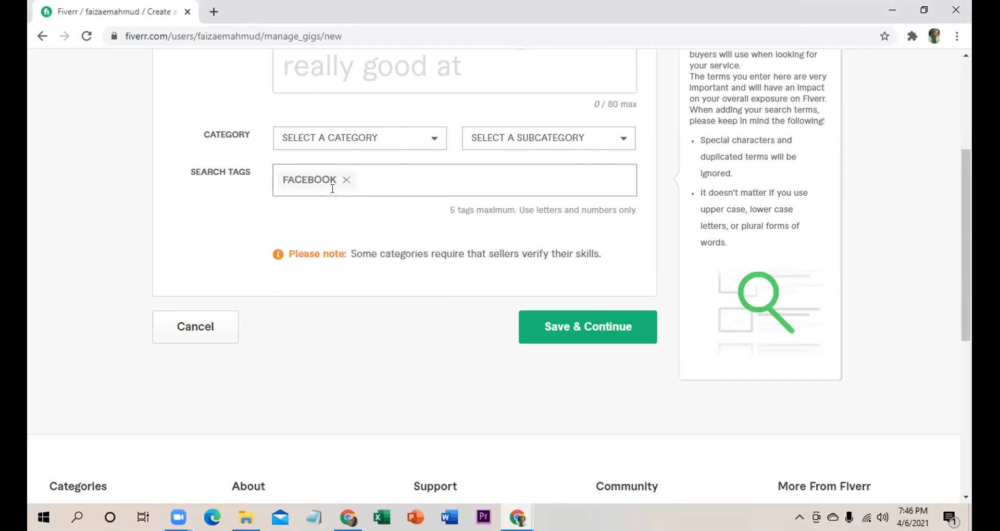
pyautogui.write('linkedin')
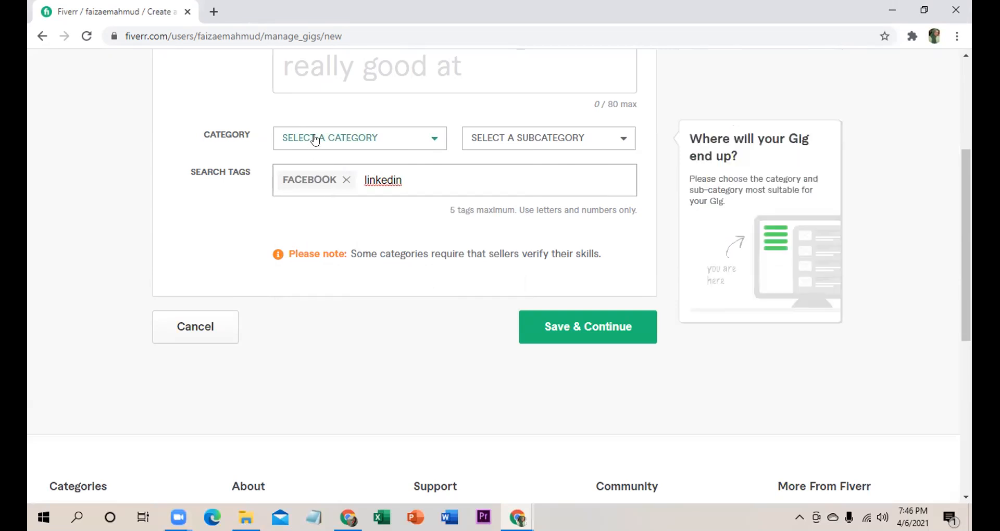
pyautogui.press('Left')
pyautogui.press('Left')
pyautogui.press('BackSpace')
pyautogui.write('I')
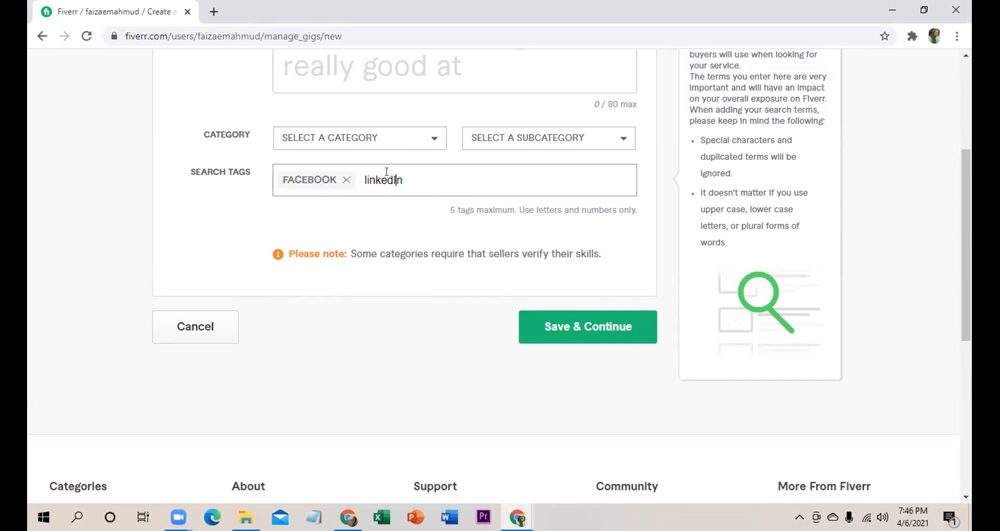
pyautogui.rightClick(385, 177)
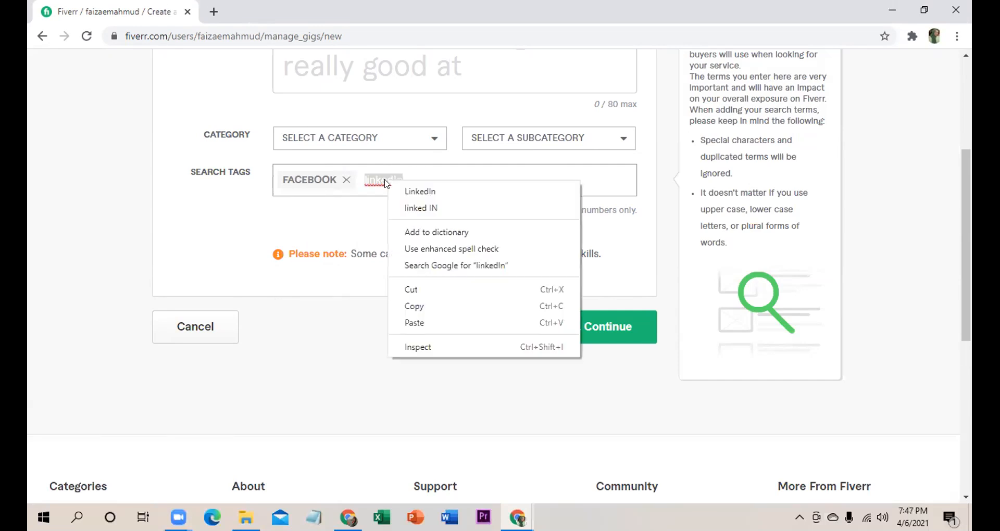
pyautogui.click(408, 188)
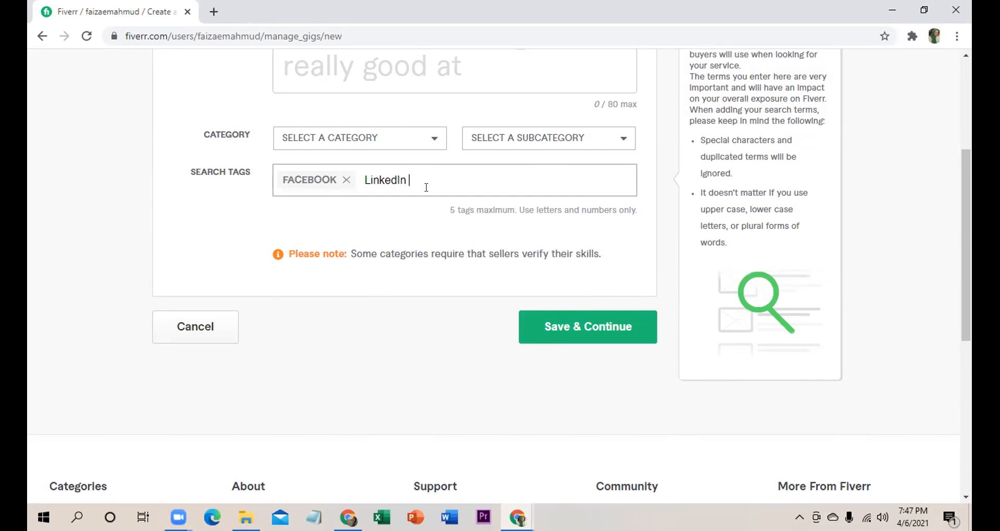
pyautogui.press('Return')
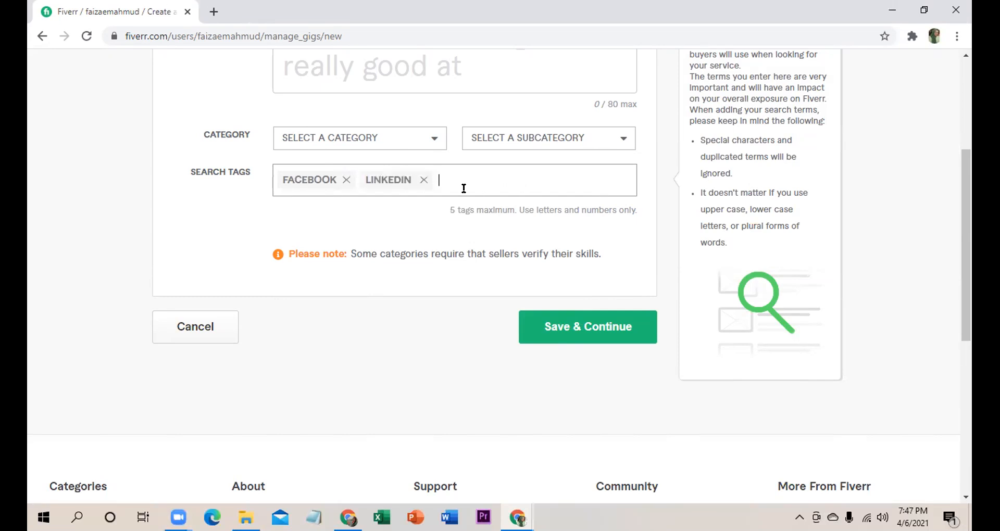
# Add 'Youtube', 'Digital Marketing' and 'Instragram' as the remaining search tags
pyautogui.write('Youtube')
pyautogui.press('Return')
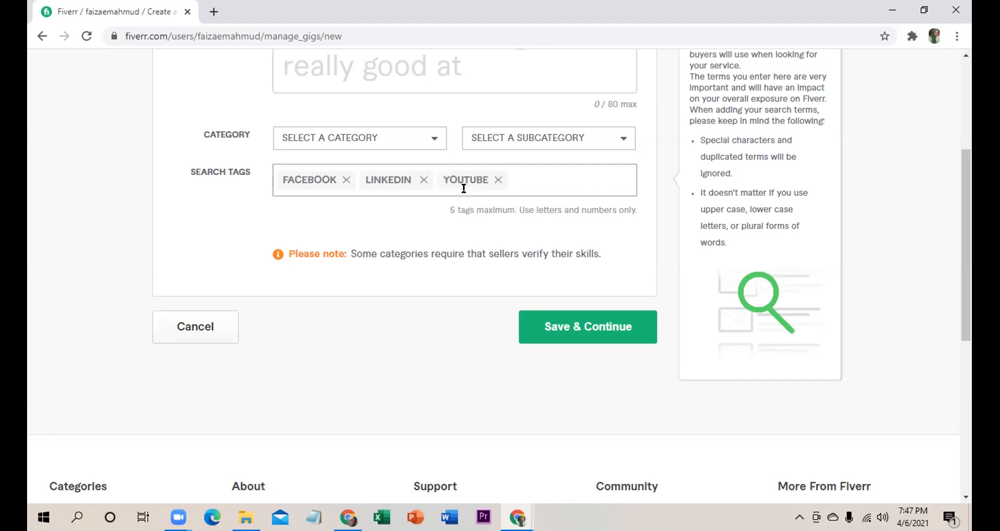
pyautogui.write('Digital Marketing')
pyautogui.press('Return')
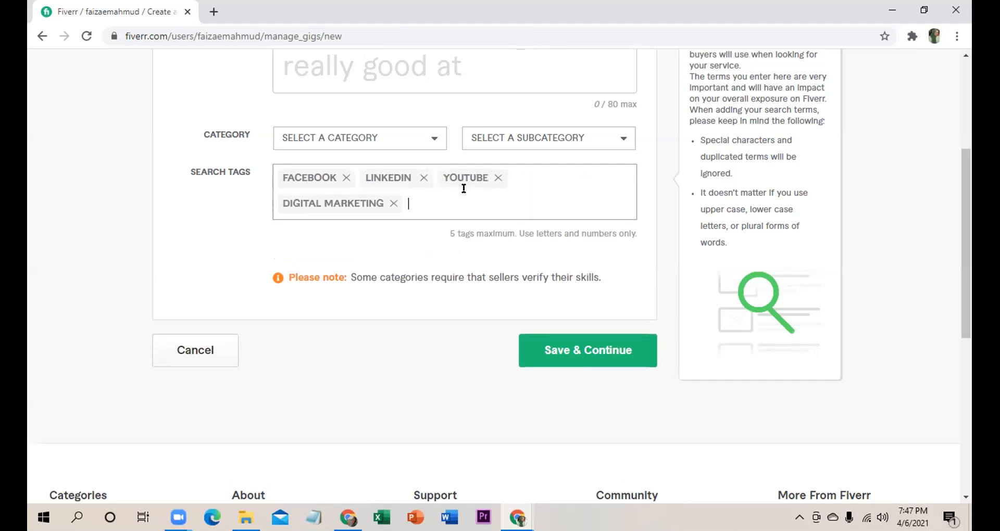
pyautogui.write('Instragram')
pyautogui.press('Return')
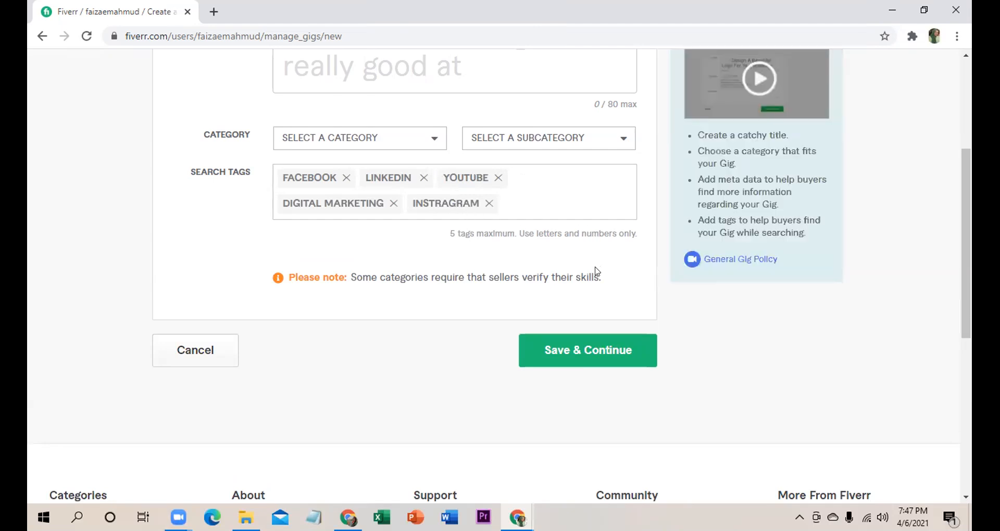
pyautogui.click(568, 349)
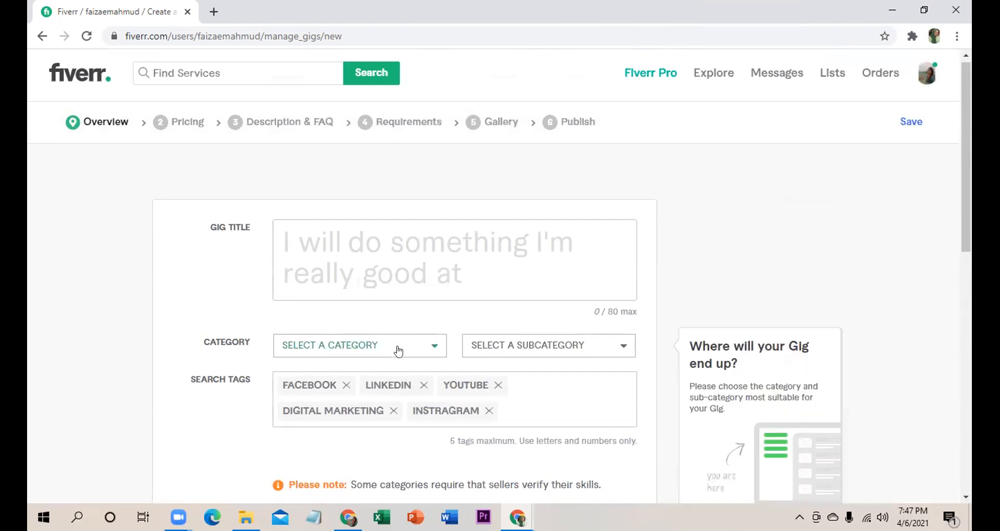
# Set the category to Digital Marketing and the subcategory to Social Media Marketing
pyautogui.click(398, 349)
pyautogui.scroll(-2, 417, 359)
pyautogui.scroll(2, 396, 364)
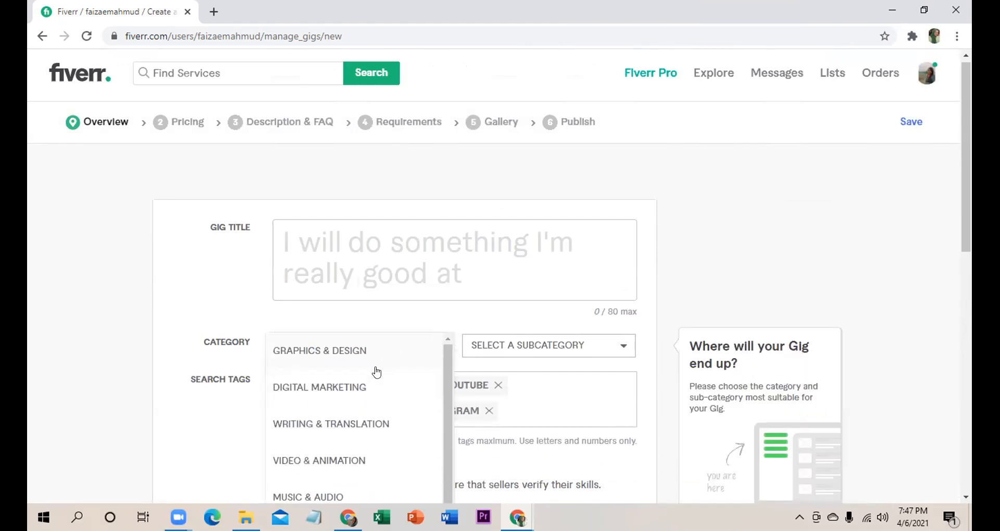
pyautogui.click(357, 387)
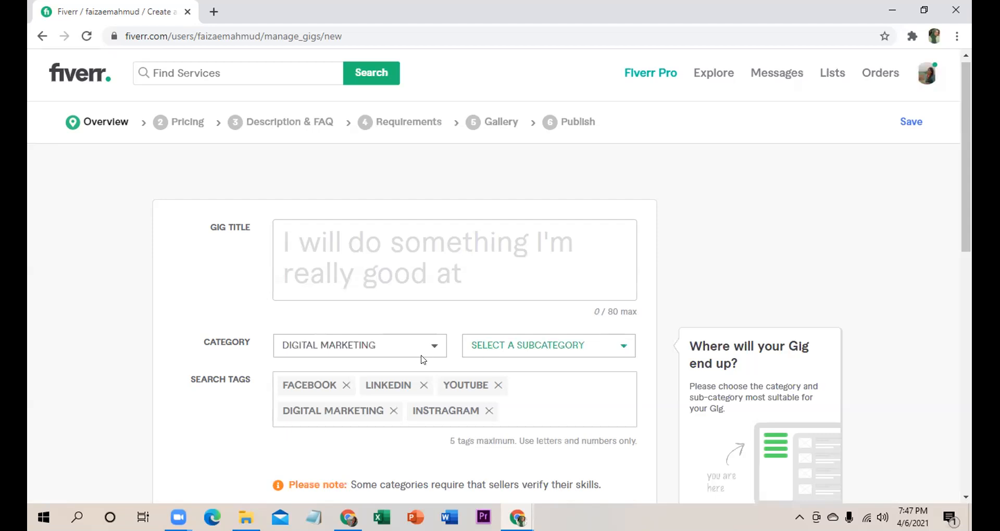
pyautogui.click(484, 349)
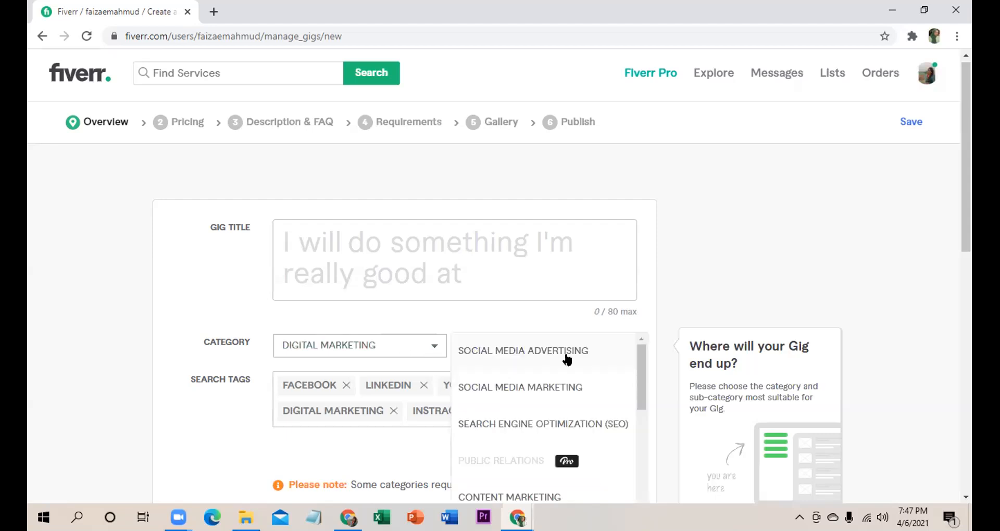
pyautogui.click(553, 389)
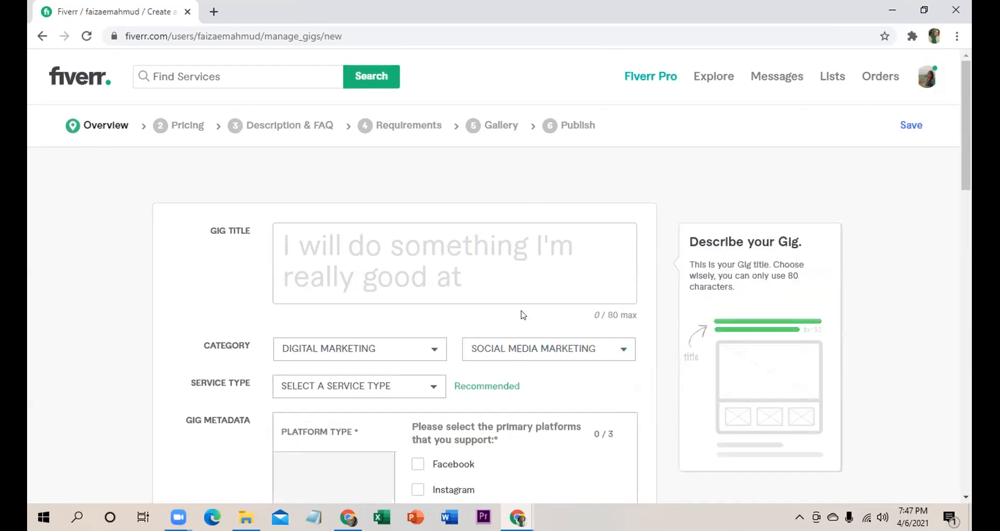
# Select Facebook, LinkedIn and YouTube as platform types, leaving Instagram unticked
pyautogui.scroll(-3, 521, 312)
pyautogui.scroll(-2, 492, 344)
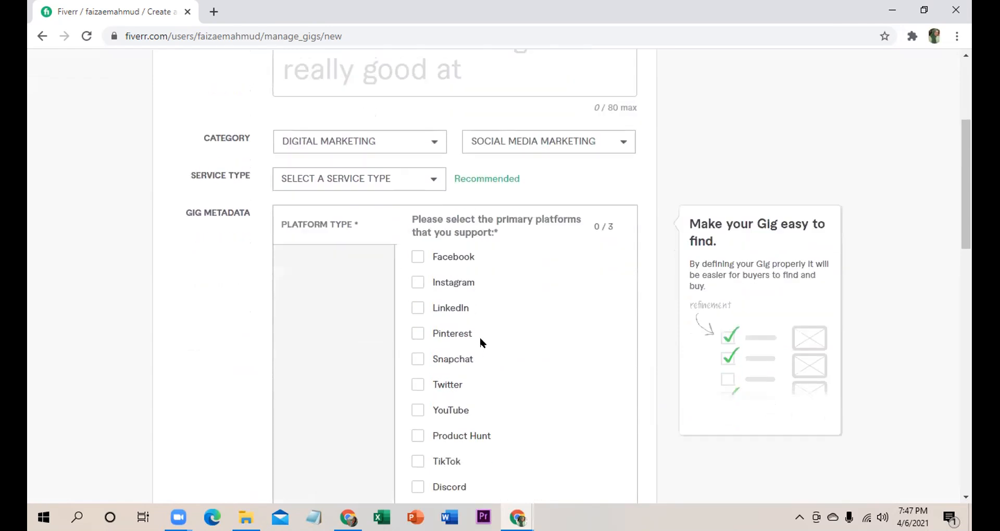
pyautogui.click(415, 190)
pyautogui.click(416, 215)
pyautogui.click(417, 240)
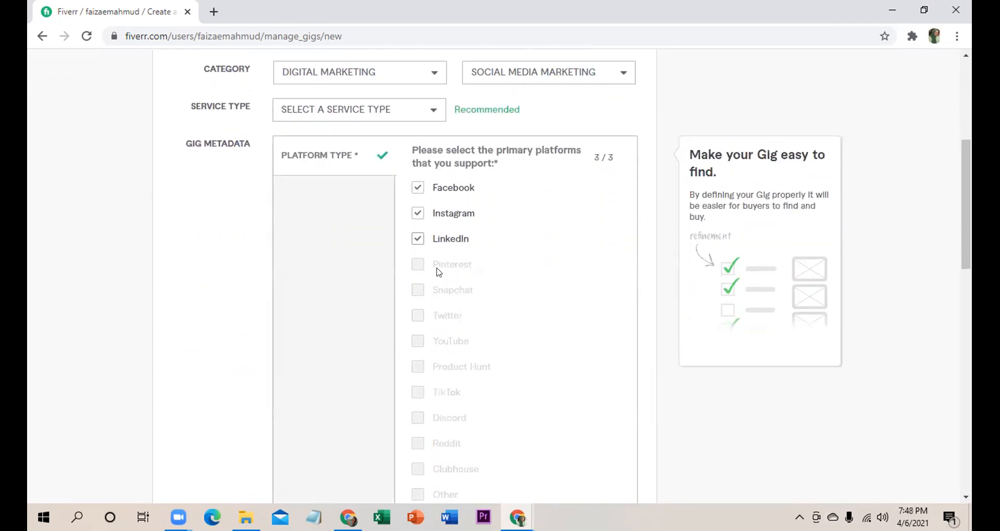
pyautogui.click(419, 214)
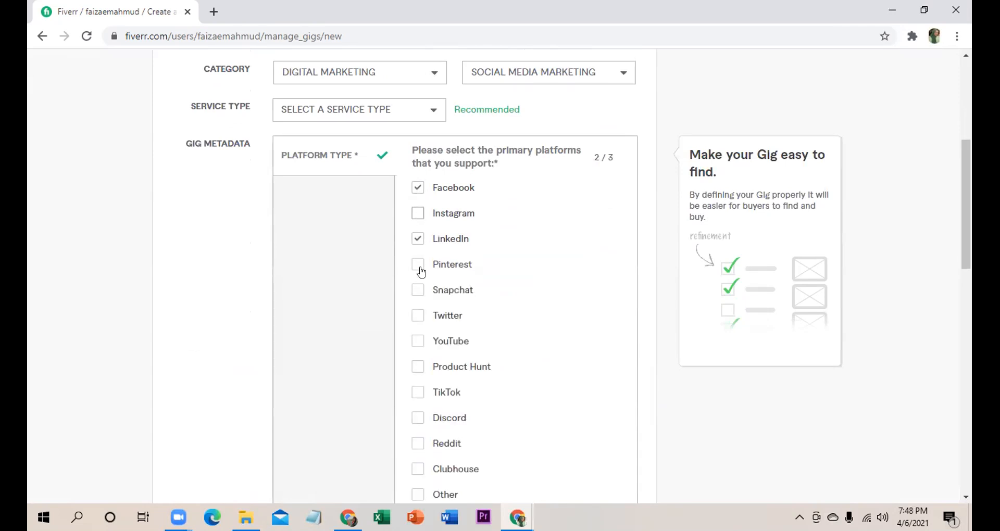
pyautogui.click(414, 341)
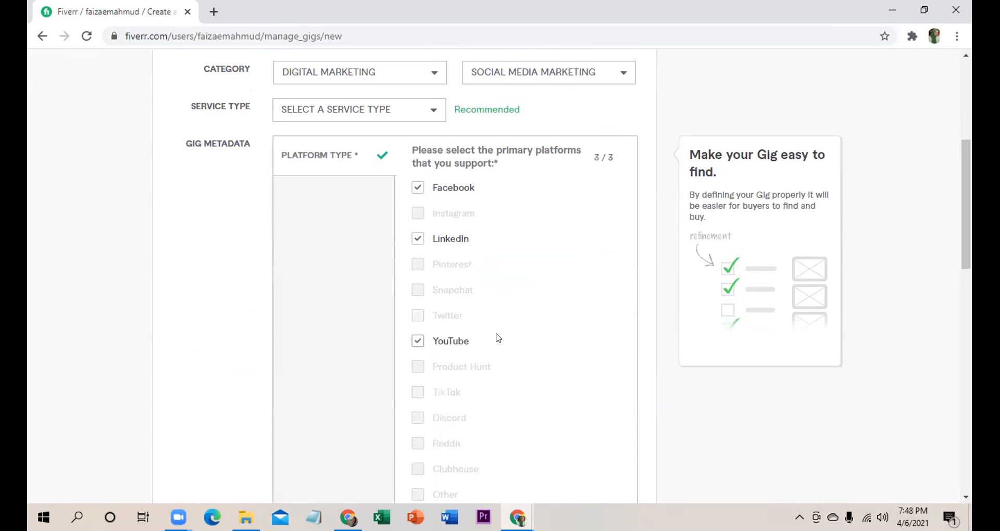
pyautogui.scroll(-4, 495, 336)
pyautogui.scroll(4, 567, 275)
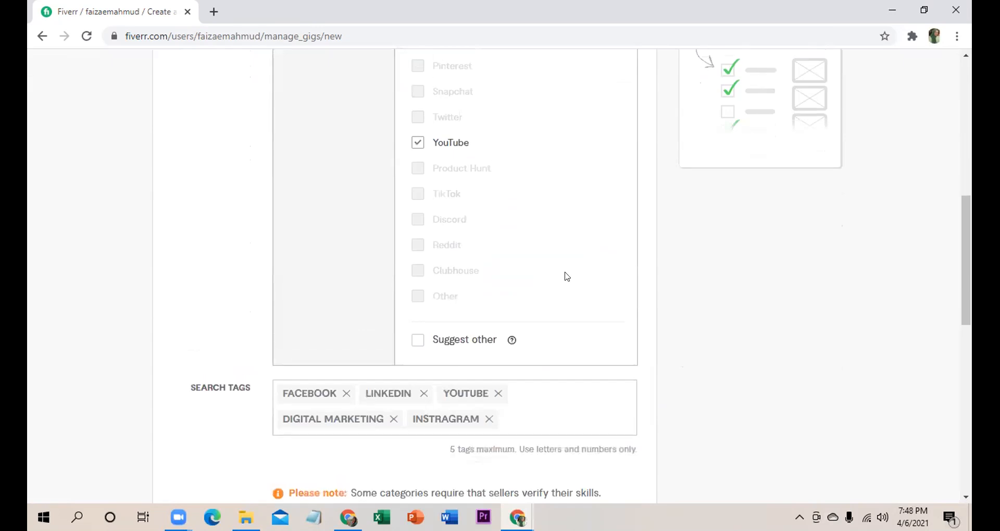
pyautogui.scroll(5, 572, 273)
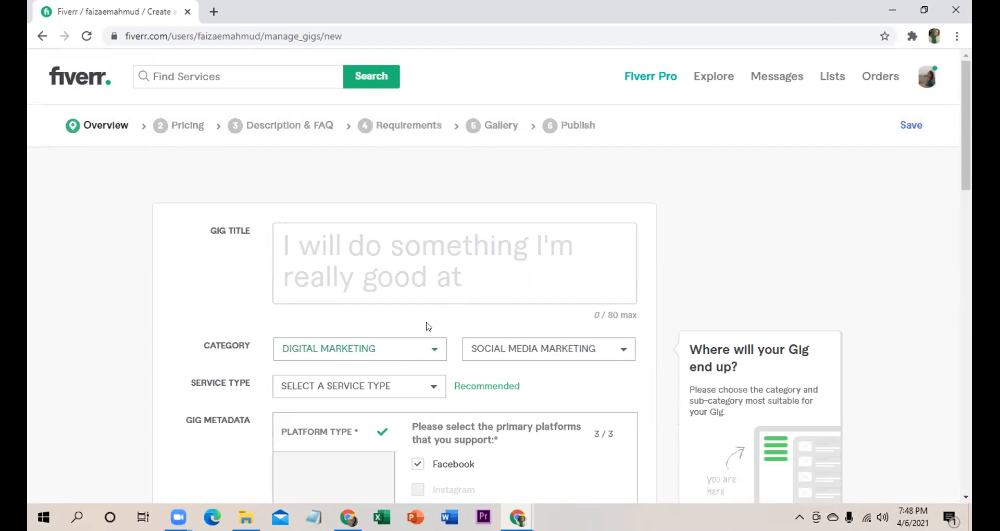
# Type 'do facebook marketing,' after 'I will' in the gig title, fixing typos along the way
pyautogui.click(525, 248)
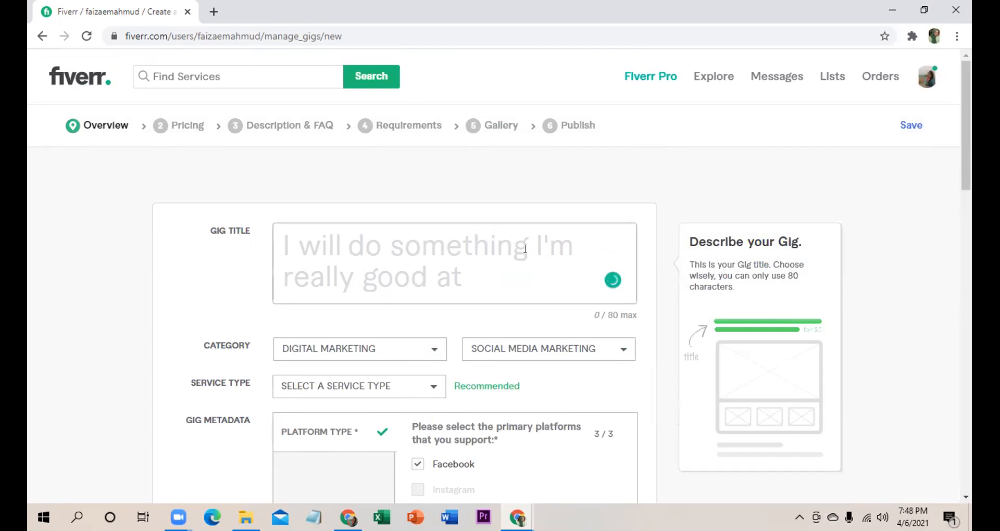
pyautogui.write('I')
pyautogui.press('BackSpace')
pyautogui.write('do')
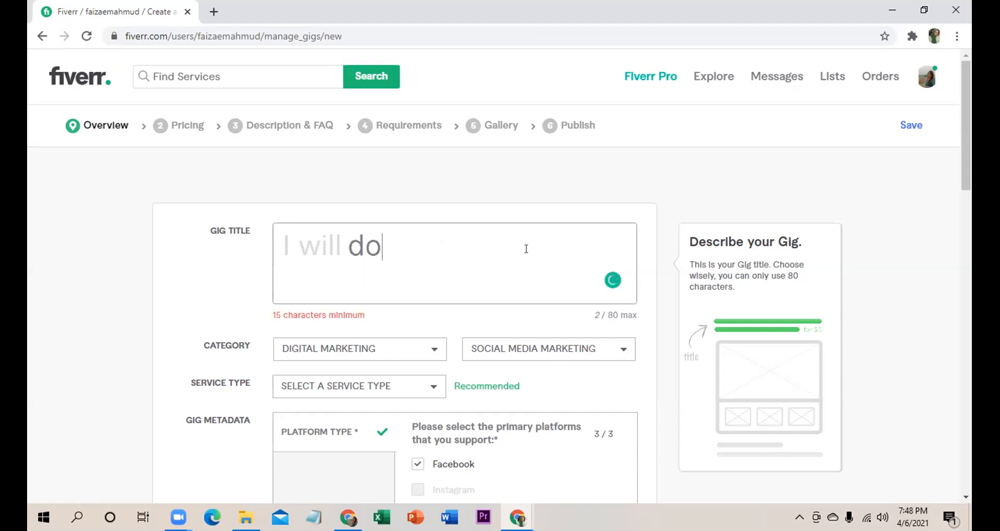
pyautogui.press('BackSpace')
pyautogui.press('BackSpace')
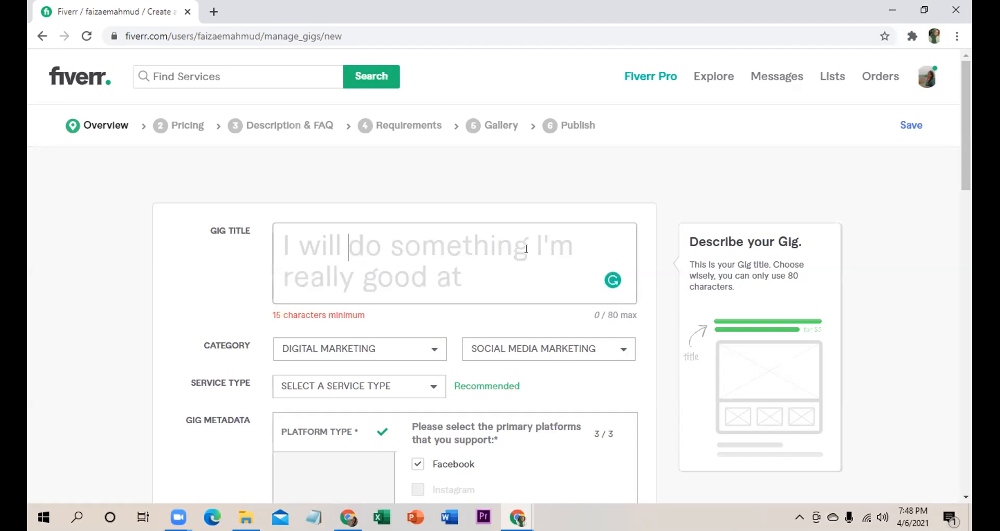
pyautogui.write('f')
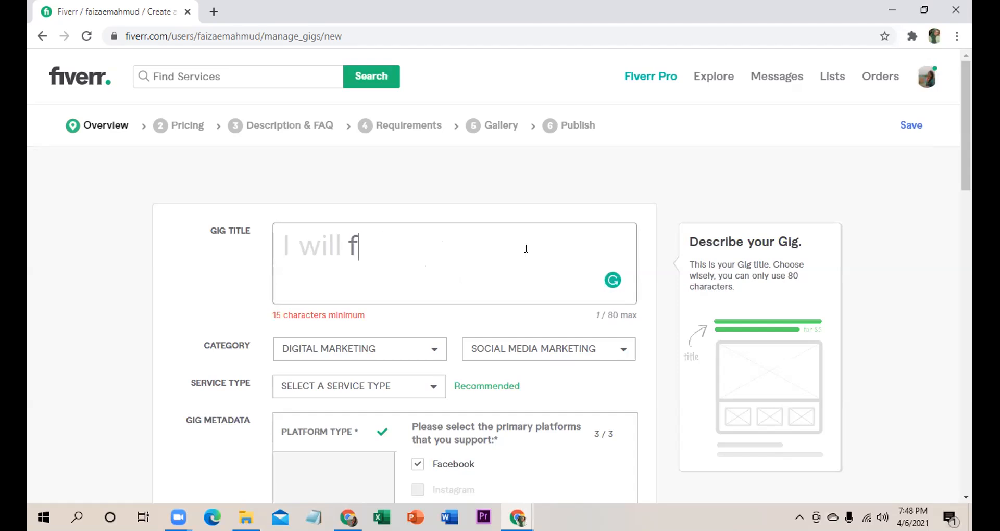
pyautogui.press('BackSpace')
pyautogui.write('d')
pyautogui.write('o')
pyautogui.write(' fca')
pyautogui.press('BackSpace')
pyautogui.press('BackSpace')
pyautogui.write('acebook,')
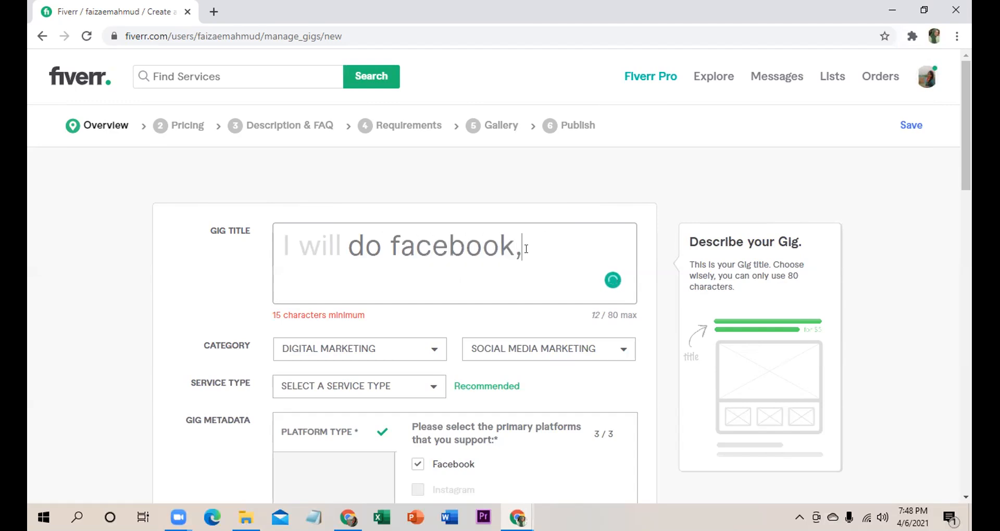
pyautogui.write('instrg')
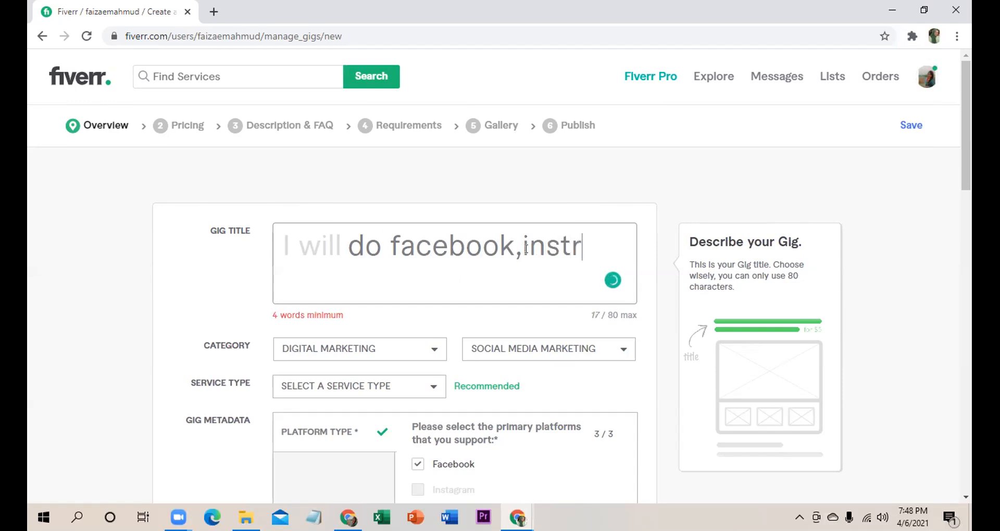
pyautogui.press('BackSpace')
pyautogui.press('BackSpace')
pyautogui.press('BackSpace')
pyautogui.press('BackSpace')
pyautogui.press('BackSpace')
pyautogui.press('BackSpace')
pyautogui.press('BackSpace')
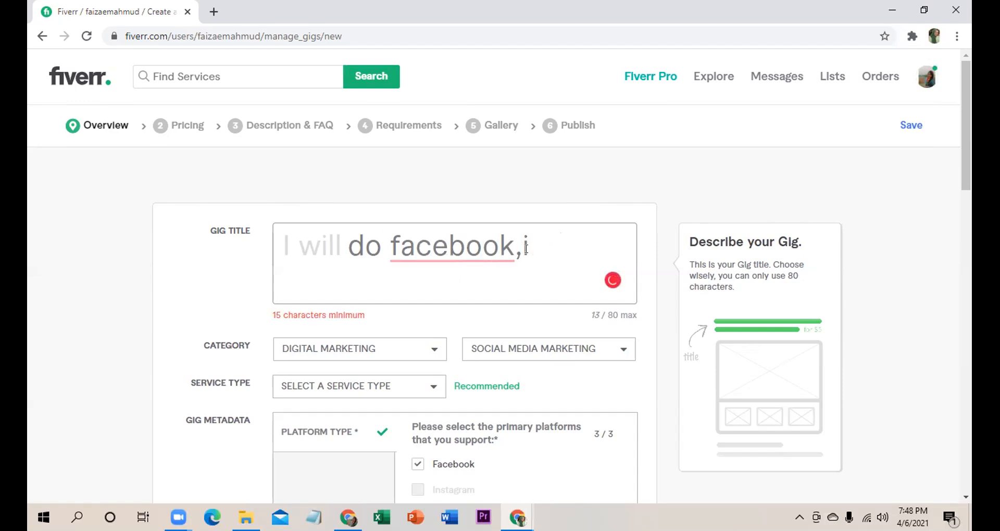
pyautogui.write('m')
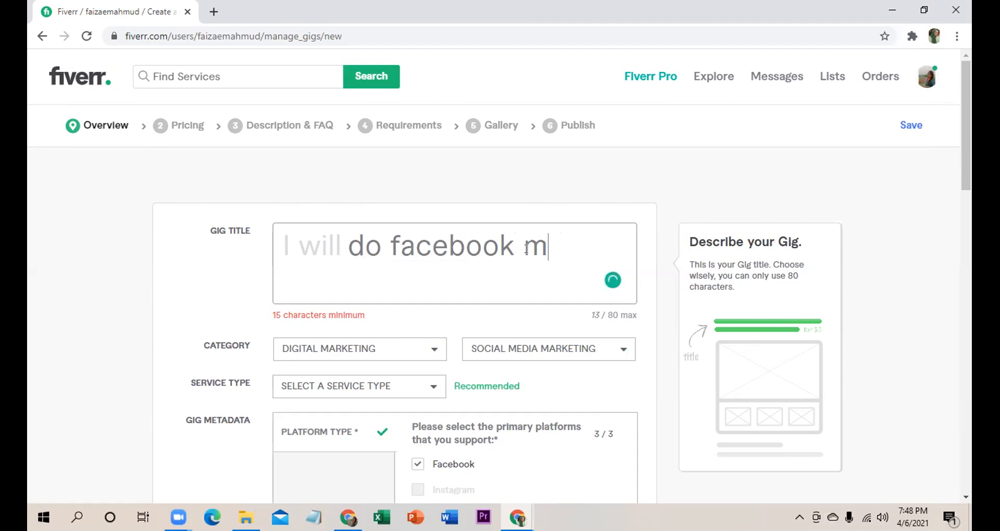
pyautogui.write('arketing')
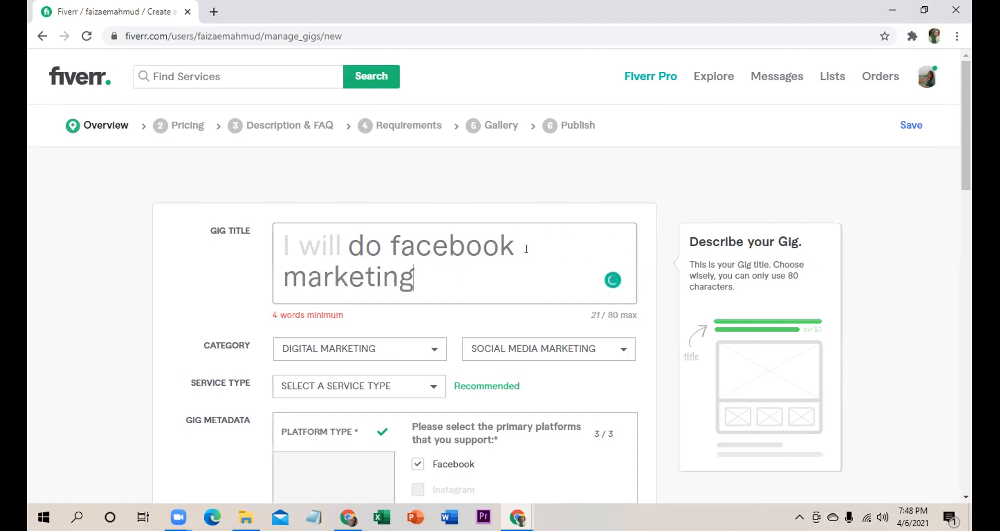
pyautogui.write(',')
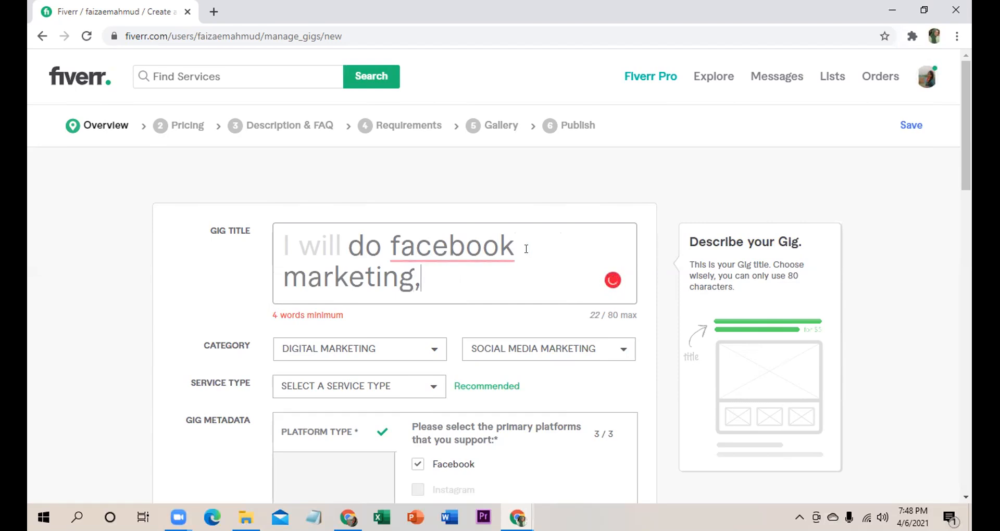
# Capitalise Facebook, append 'LinkedIn and Youtube marketing', and accept the add-a-space suggestion before LinkedIn
pyautogui.moveTo(458, 255)
pyautogui.click(456, 285)
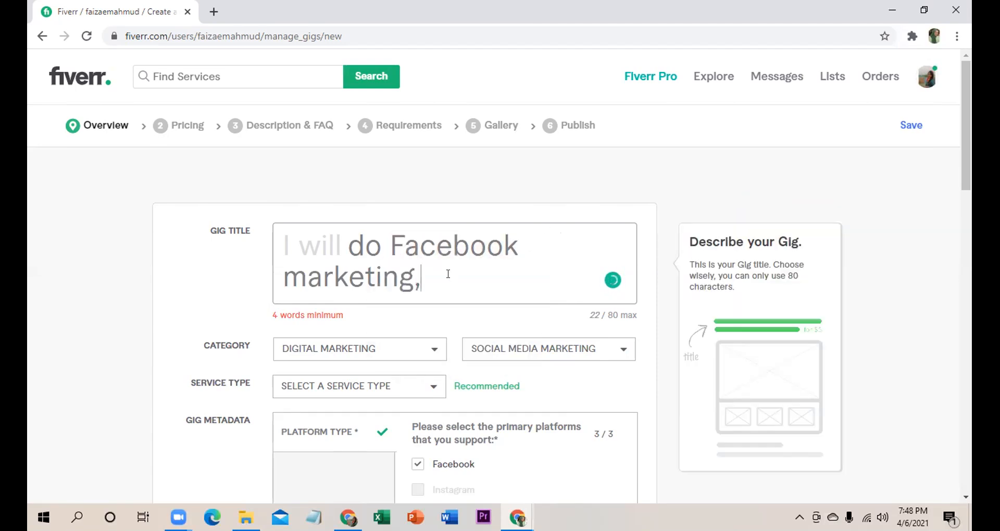
pyautogui.write('LinkedIn')
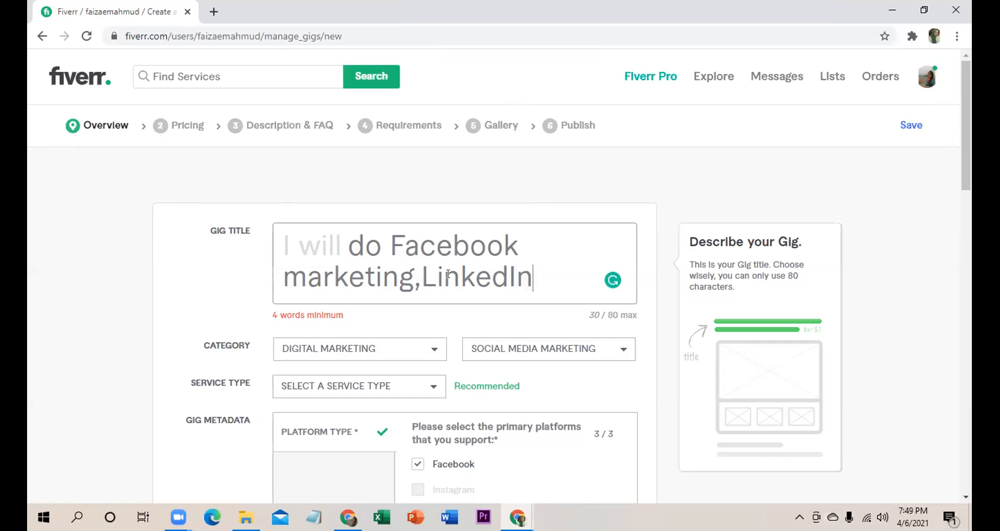
pyautogui.write(' an')
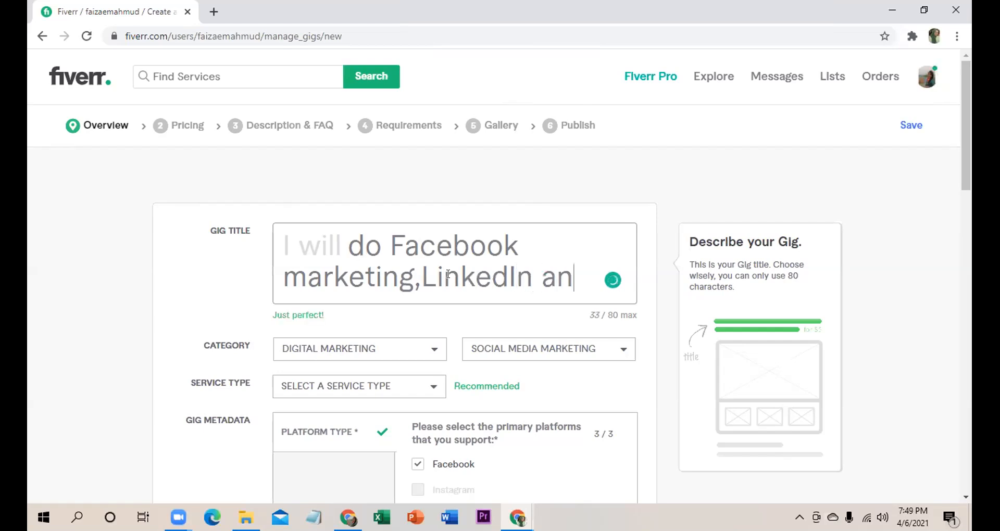
pyautogui.write('d Yout')
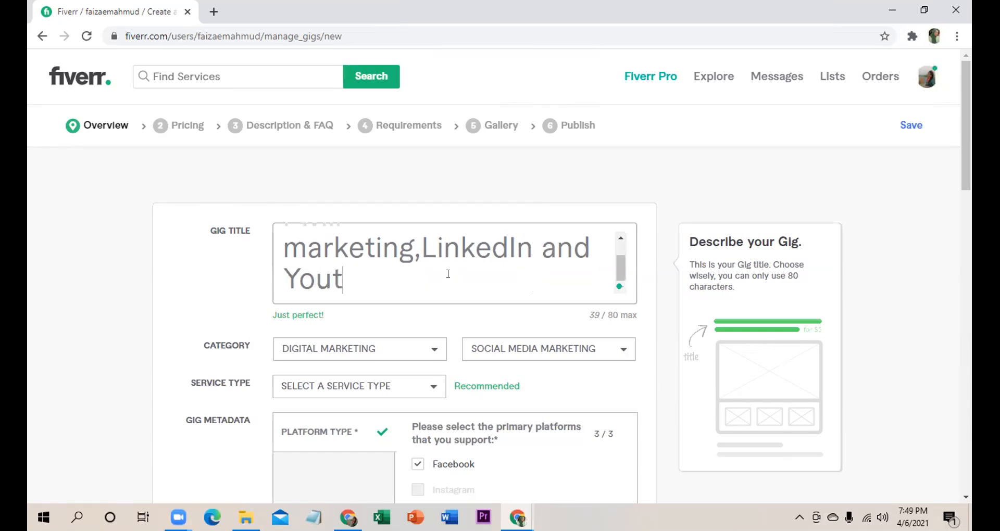
pyautogui.write('ube mar')
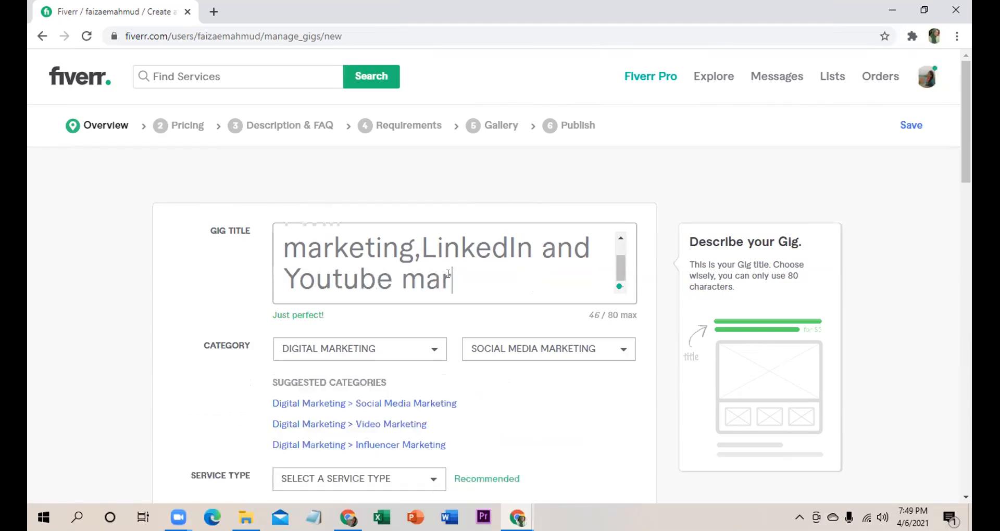
pyautogui.write('keting')
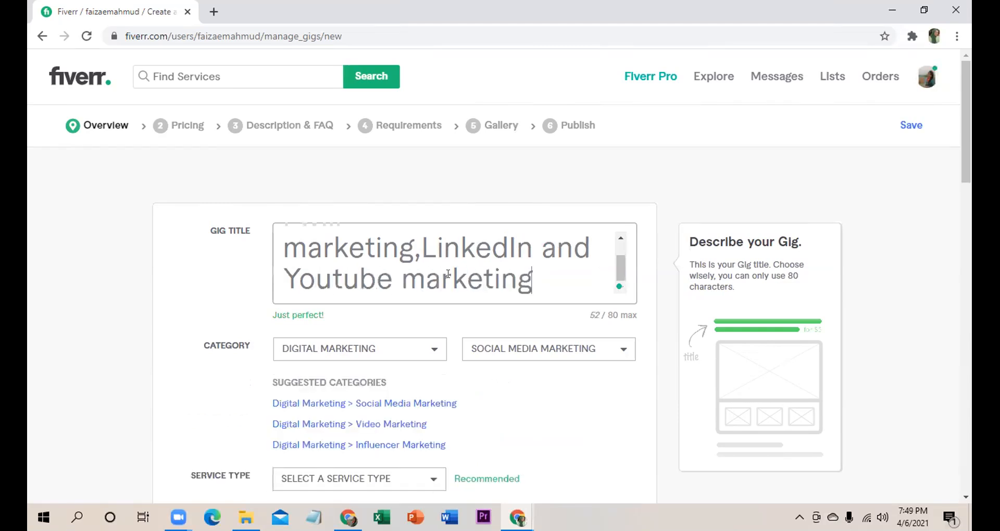
pyautogui.moveTo(476, 255)
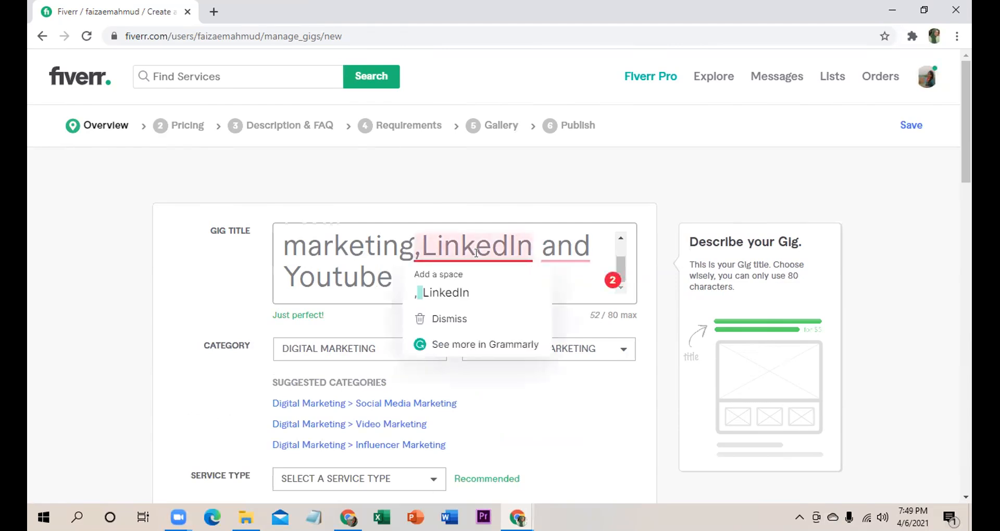
pyautogui.click(464, 292)
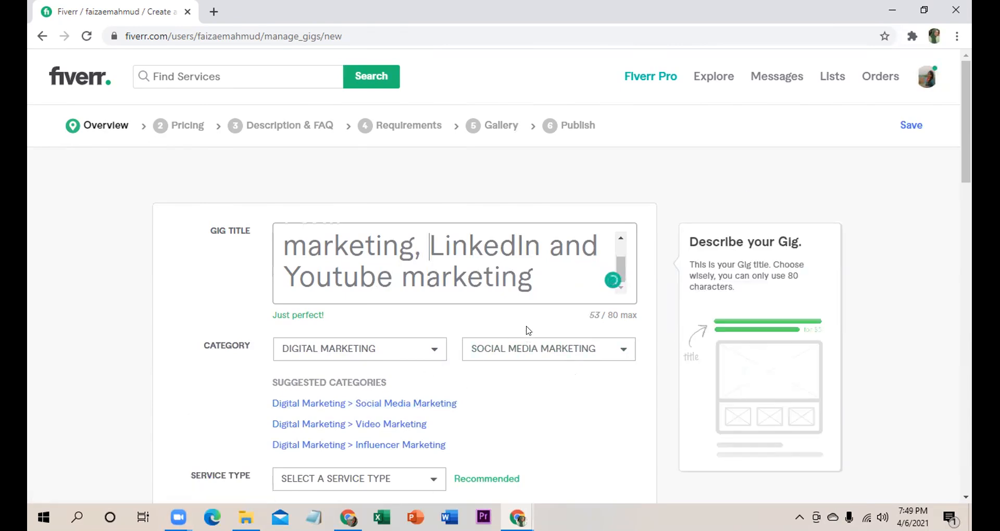
pyautogui.scroll(-1, 430, 354)
pyautogui.scroll(-1, 468, 339)
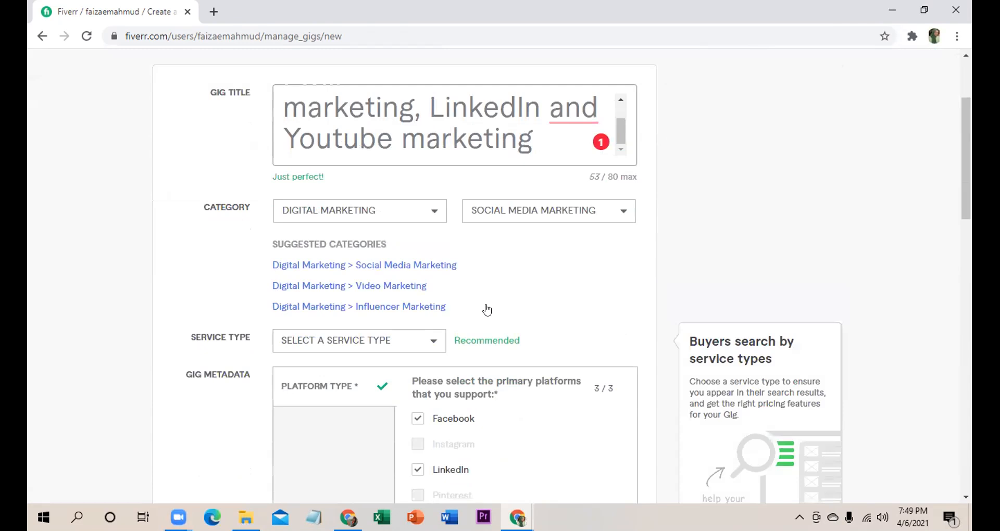
pyautogui.scroll(-2, 520, 261)
pyautogui.scroll(-10, 521, 268)
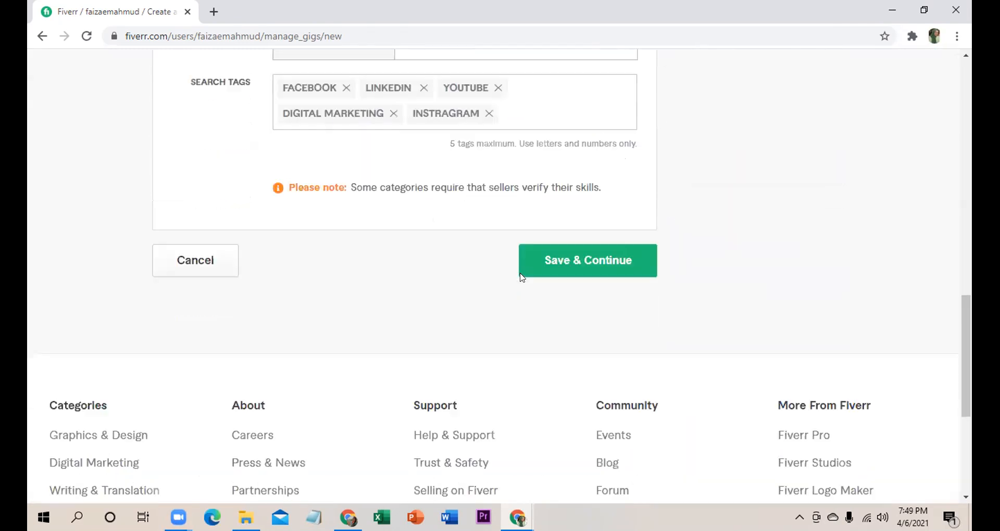
# Save the gig overview and continue to the Scope & Pricing step
pyautogui.click(557, 249)
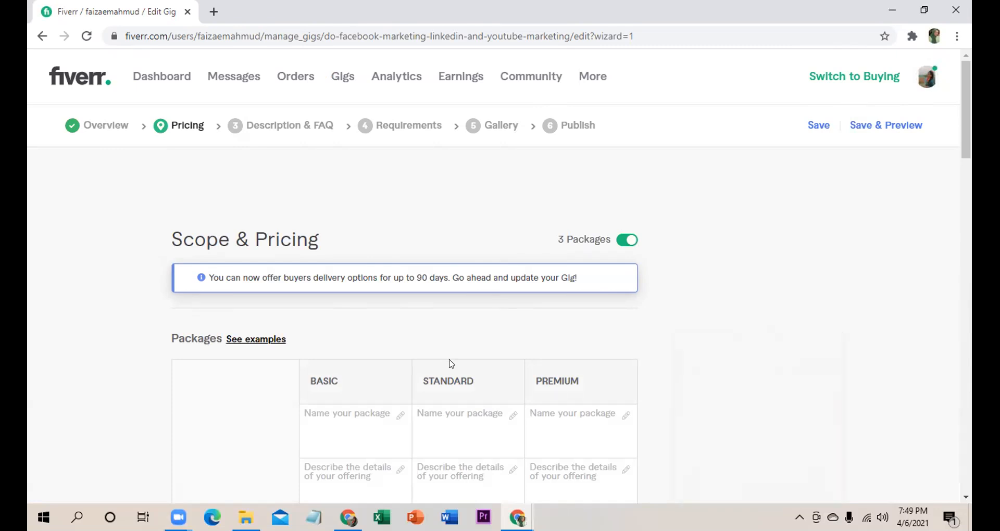
pyautogui.click(348, 416)
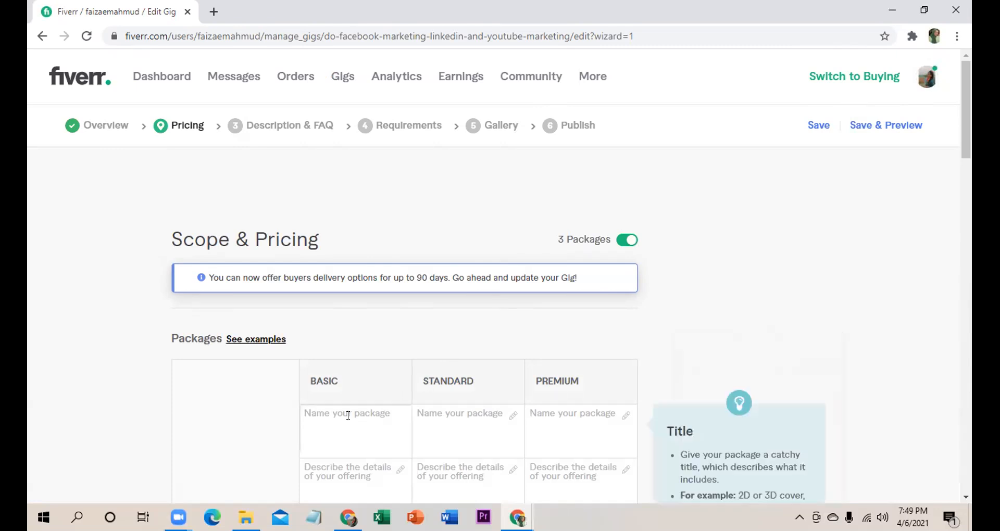
pyautogui.scroll(-1, 350, 404)
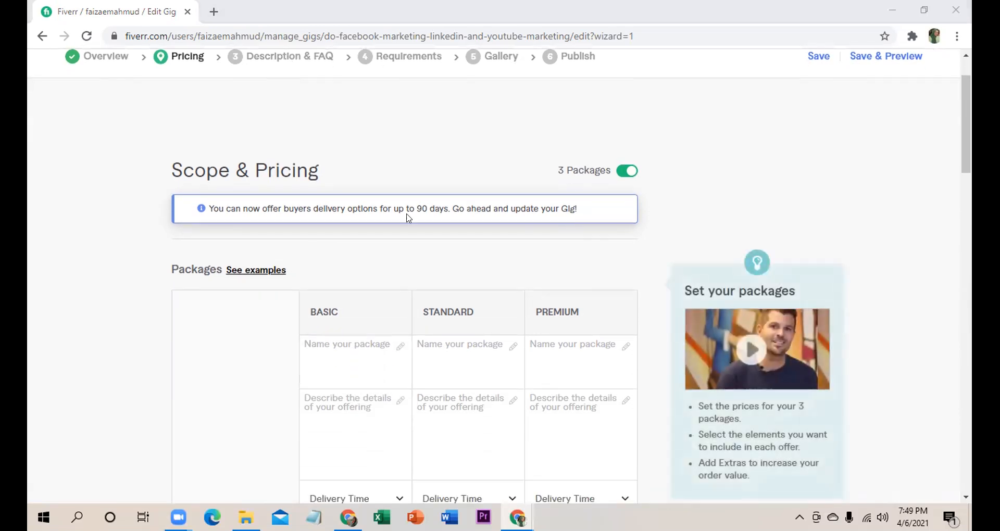
# Name the Basic package 'Basic' and begin typing its description
pyautogui.click(312, 360)
pyautogui.write('Basic')
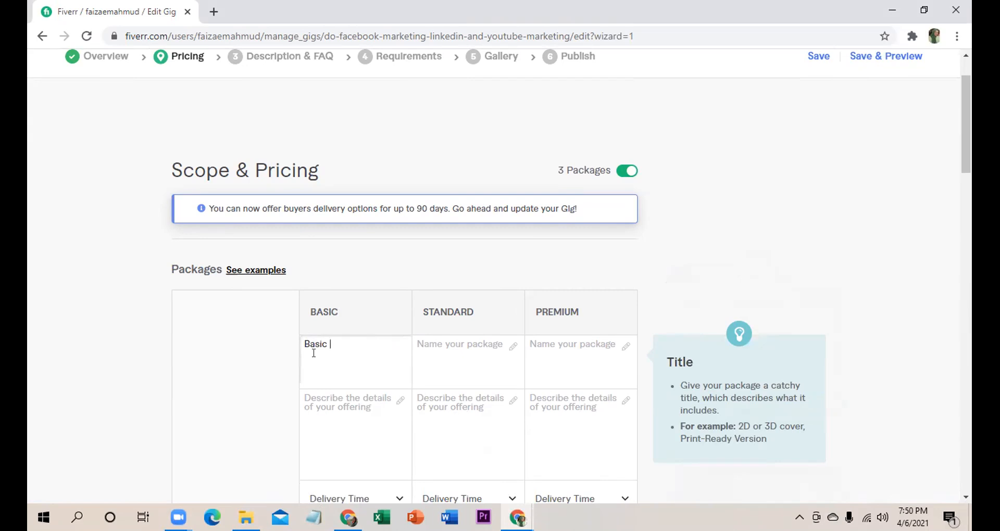
pyautogui.click(321, 391)
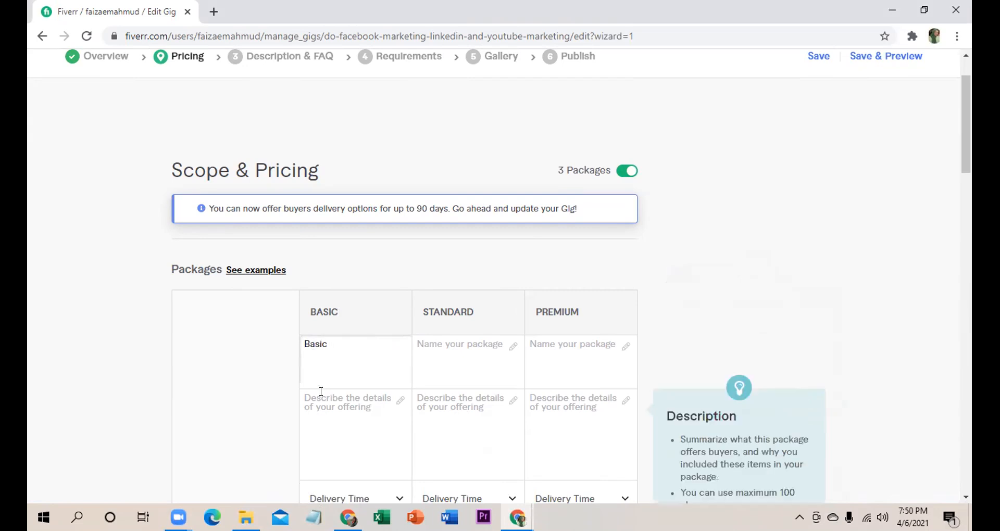
pyautogui.write('fac')
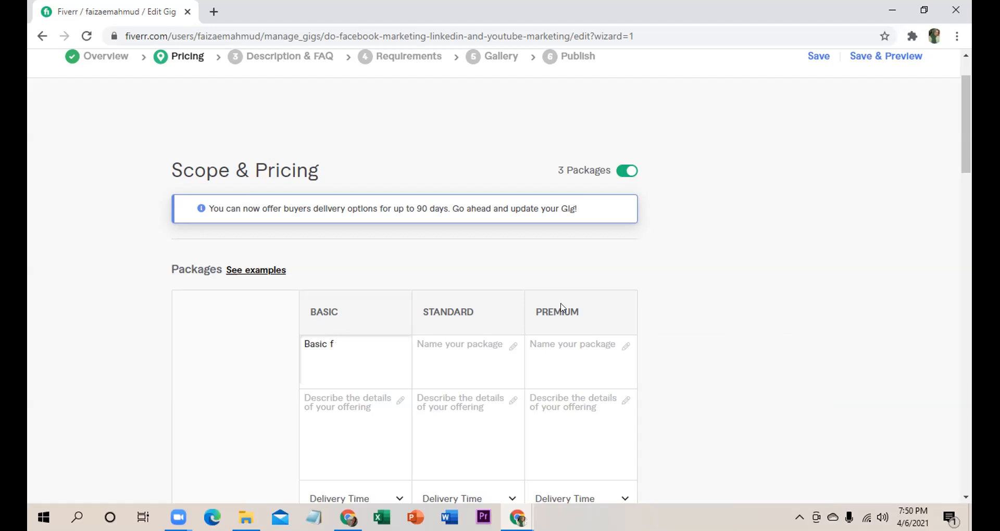
# Write the Basic description lines, correcting 'Linedln' to LinkedIn via spell-check, then add Page Setup
pyautogui.click(335, 395)
pyautogui.scroll(-1, 334, 395)
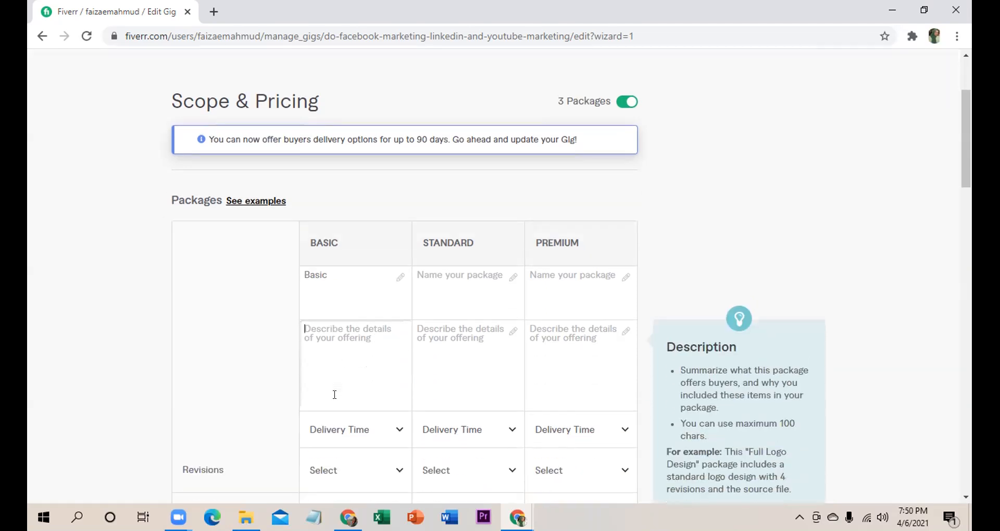
pyautogui.write('Faceboo')
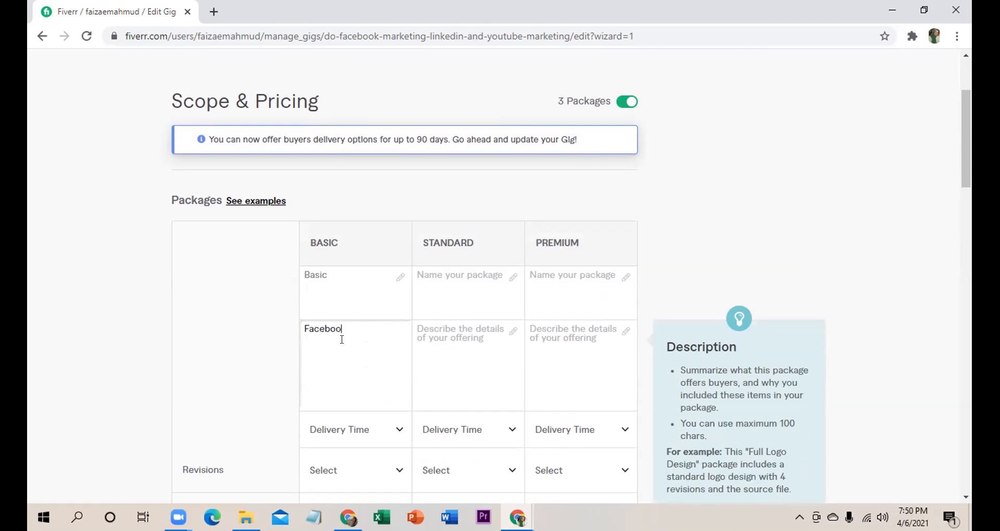
pyautogui.write('age ')
pyautogui.write('creation')
pyautogui.write('Lin')
pyautogui.write('edl')
pyautogui.write('n')
pyautogui.write(' p')
pyautogui.write('rofile')
pyautogui.write(' Optimi')
pyautogui.write('zation')
pyautogui.rightClick(328, 344)
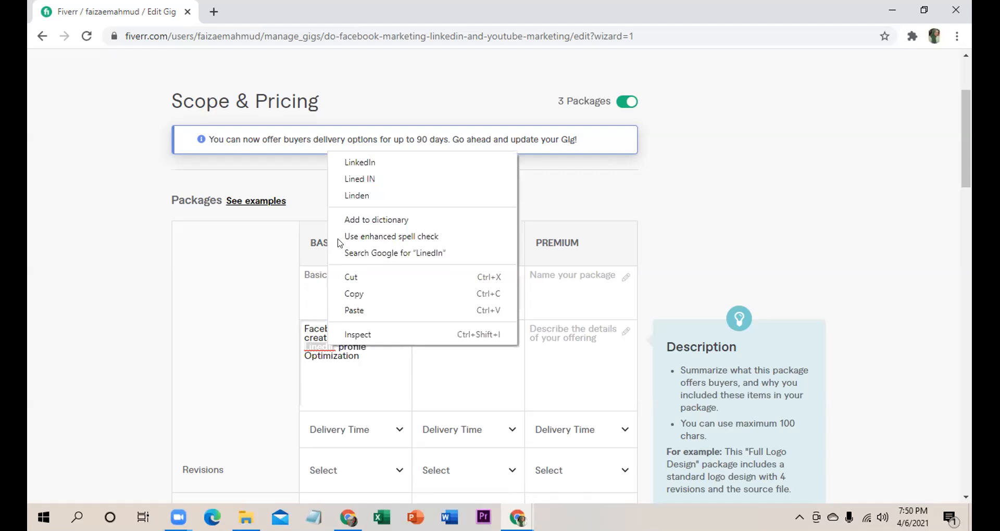
pyautogui.click(360, 162)
pyautogui.press('Return')
pyautogui.write('P')
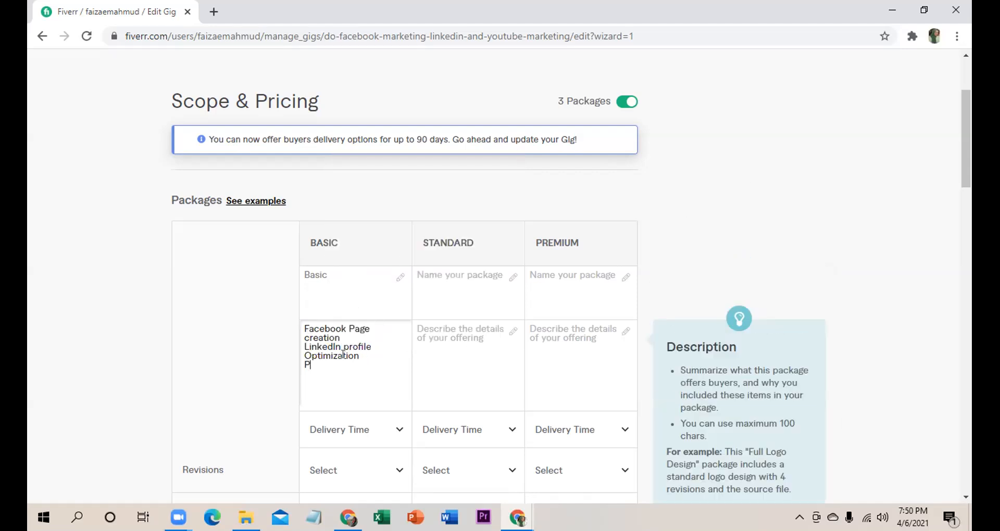
pyautogui.write('age Setup')
pyautogui.press('Return')
pyautogui.scroll(-1, 351, 411)
# Give the Basic package 3-day delivery and unlimited revisions
pyautogui.click(354, 364)
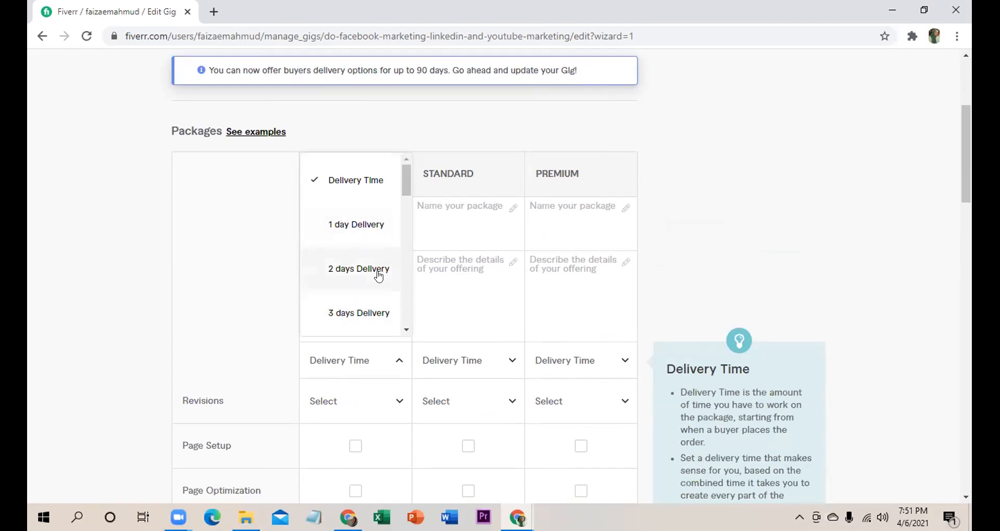
pyautogui.click(375, 313)
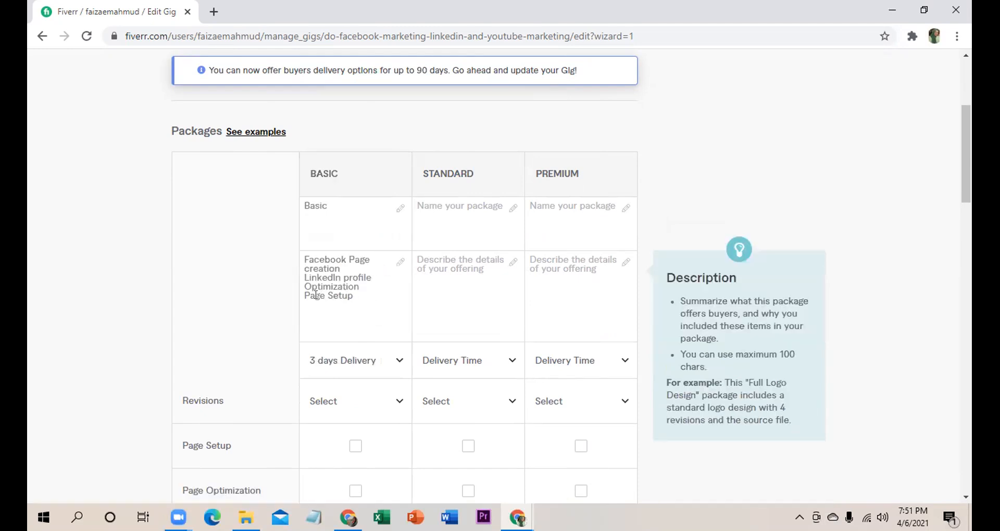
pyautogui.click(370, 402)
pyautogui.scroll(-5, 355, 335)
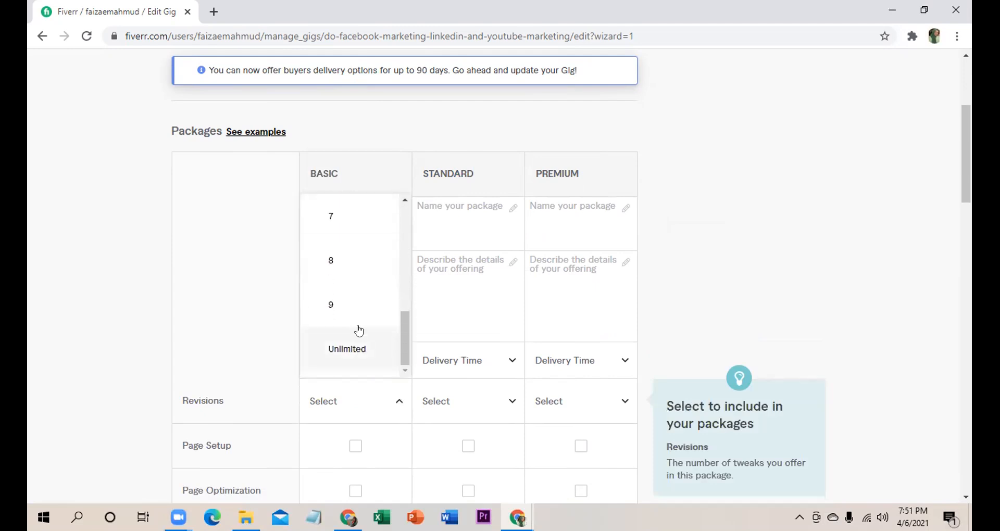
pyautogui.click(363, 349)
# Include Page Setup, Page Optimization and a Tailored Marketing Plan in Basic
pyautogui.scroll(-3, 358, 351)
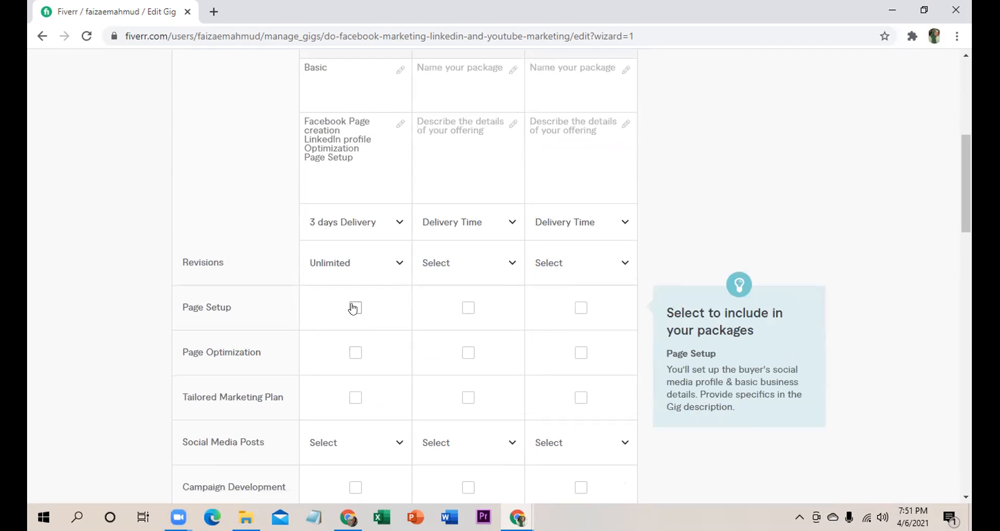
pyautogui.click(354, 308)
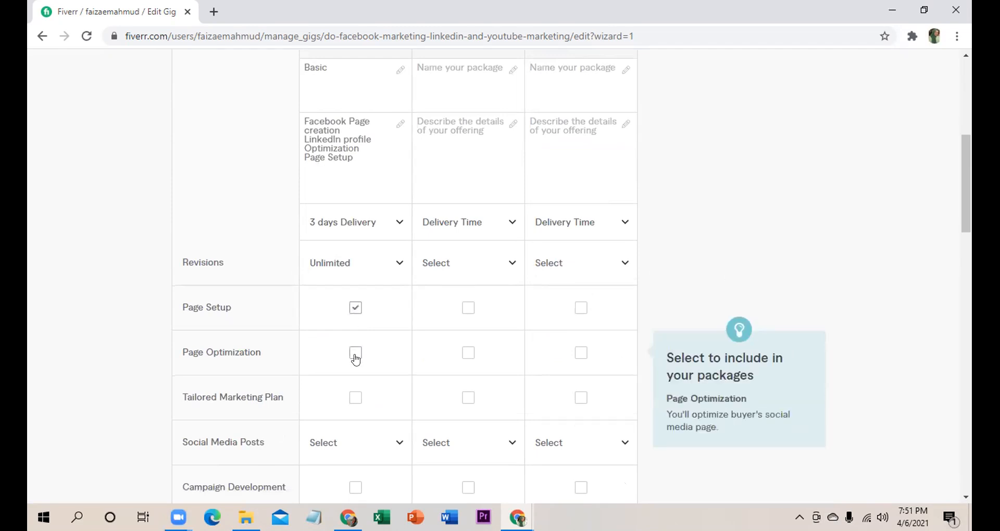
pyautogui.click(355, 356)
pyautogui.click(355, 398)
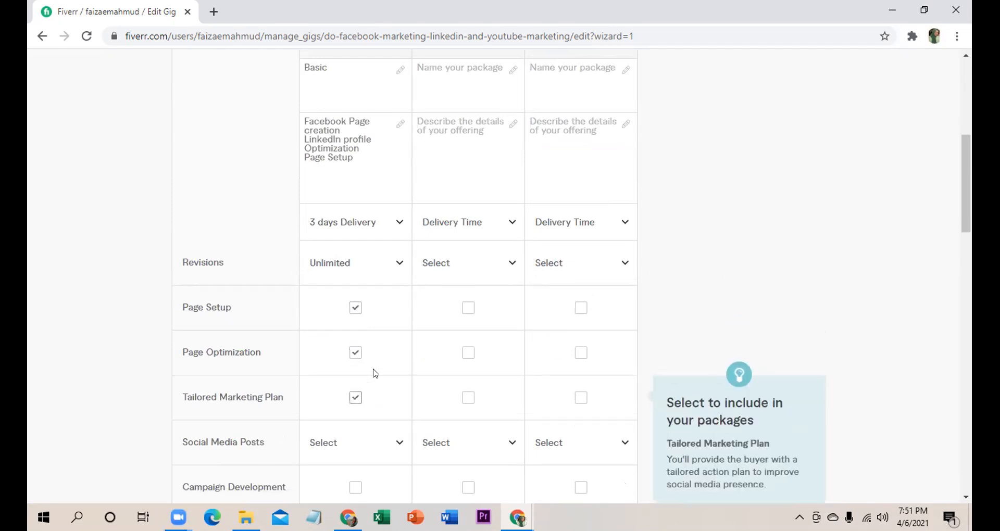
# Set Basic social media posts to 1 and check the management duration options
pyautogui.scroll(-1, 396, 363)
pyautogui.scroll(-1, 356, 350)
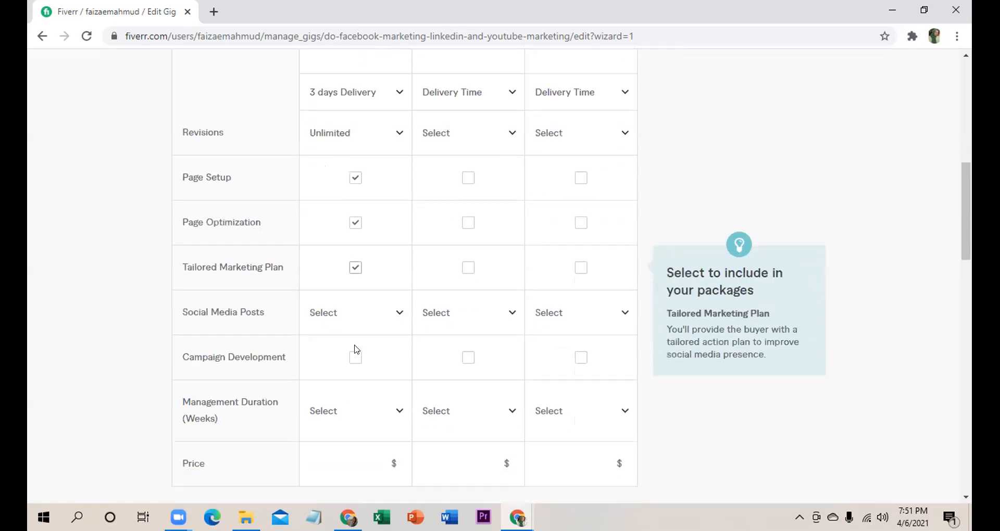
pyautogui.click(364, 307)
pyautogui.scroll(-8, 357, 189)
pyautogui.scroll(8, 358, 193)
pyautogui.scroll(-1, 348, 156)
pyautogui.click(339, 107)
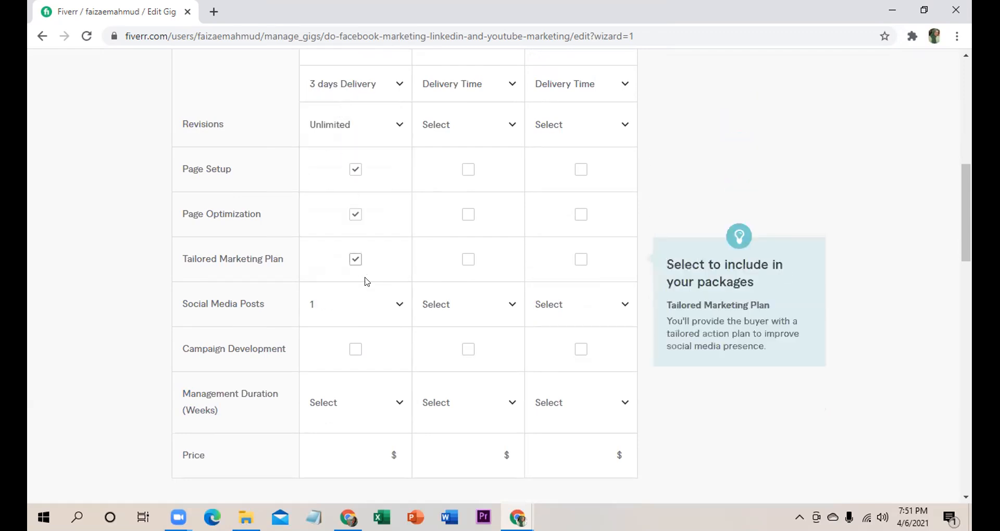
pyautogui.scroll(-1, 365, 281)
pyautogui.scroll(-1, 348, 245)
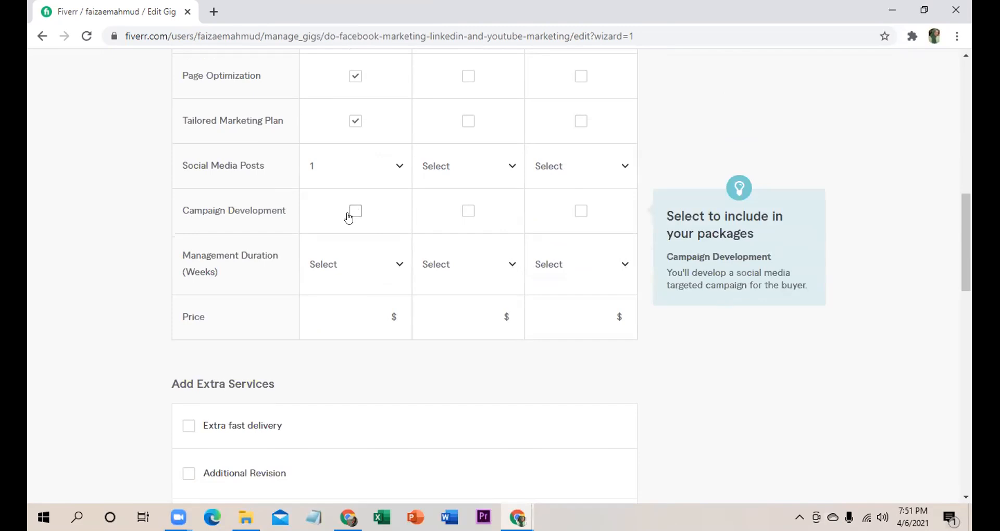
pyautogui.click(369, 275)
pyautogui.scroll(-3, 360, 354)
pyautogui.scroll(4, 359, 349)
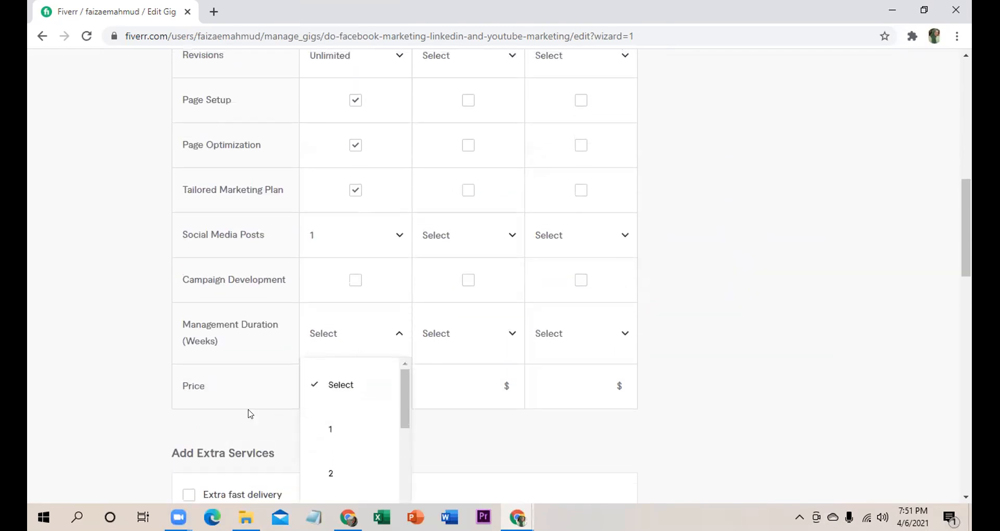
pyautogui.click(231, 370)
# Set the Basic price to $5 and name the Standard package 'Standard'
pyautogui.moveTo(380, 387)
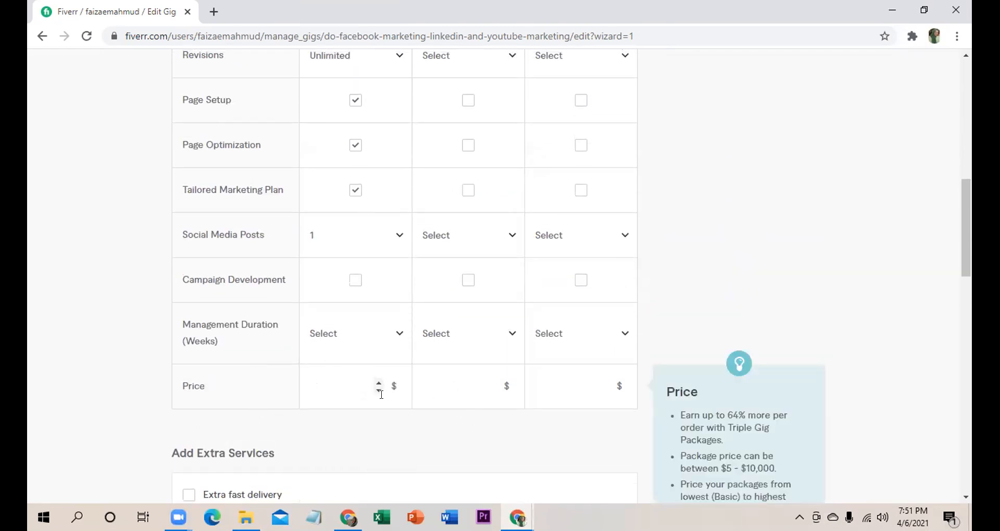
pyautogui.click(382, 389)
pyautogui.scroll(6, 476, 373)
pyautogui.click(465, 221)
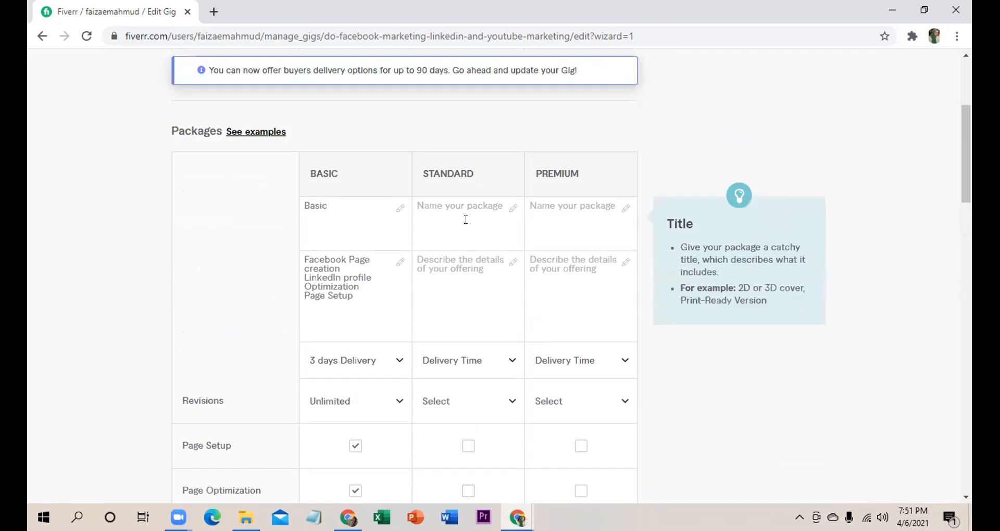
pyautogui.write('Stabdard')
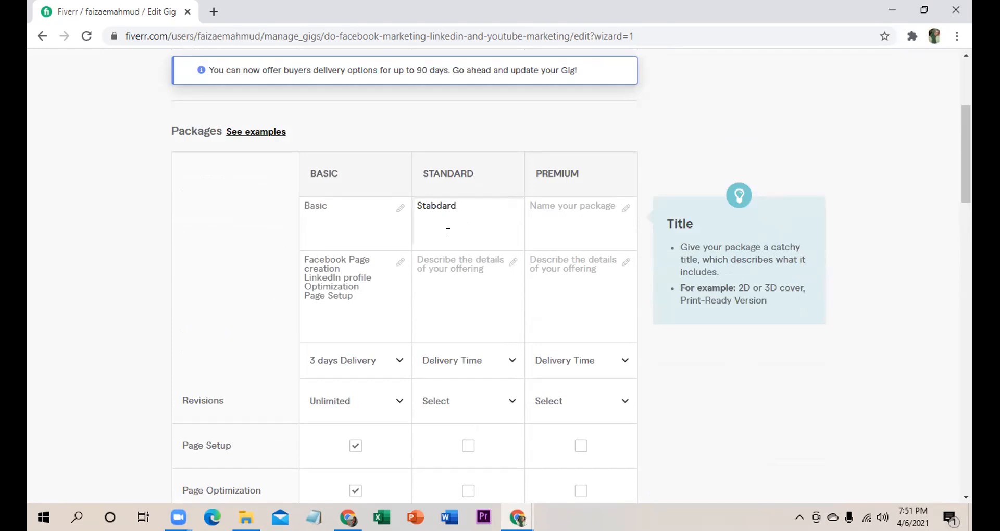
pyautogui.press('BackSpace')
pyautogui.press('BackSpace')
pyautogui.press('BackSpace')
pyautogui.press('BackSpace')
pyautogui.press('BackSpace')
pyautogui.write('ndard')
# Describe Standard as Page Optimization, Audience Research, YouTube Channel Creation, fixing Channek and Youtube spellings
pyautogui.click(473, 255)
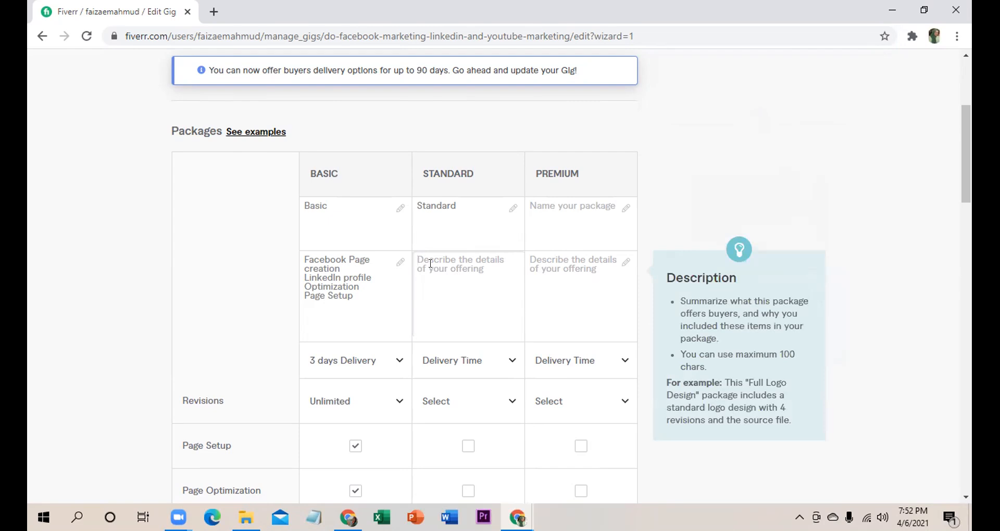
pyautogui.write('Page Optimization')
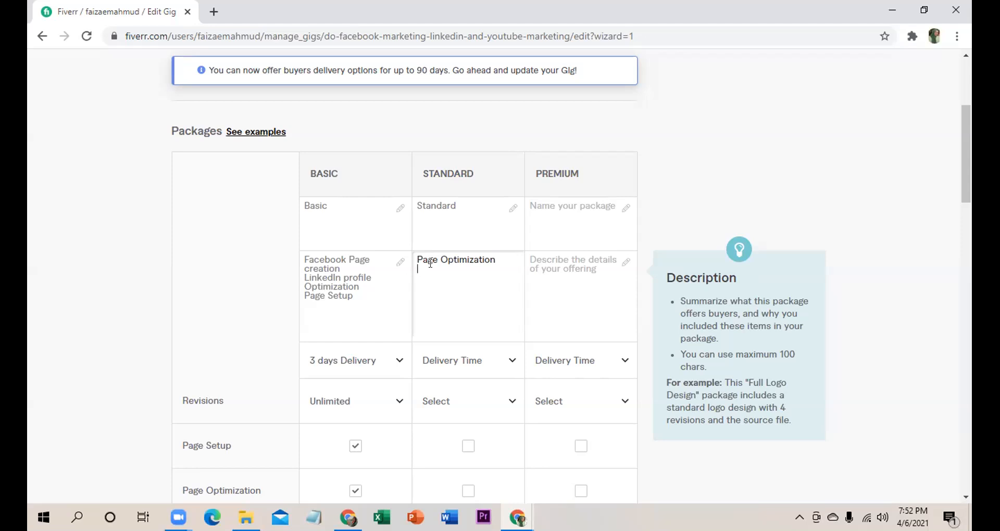
pyautogui.write('Audience Research Youtube Channek C')
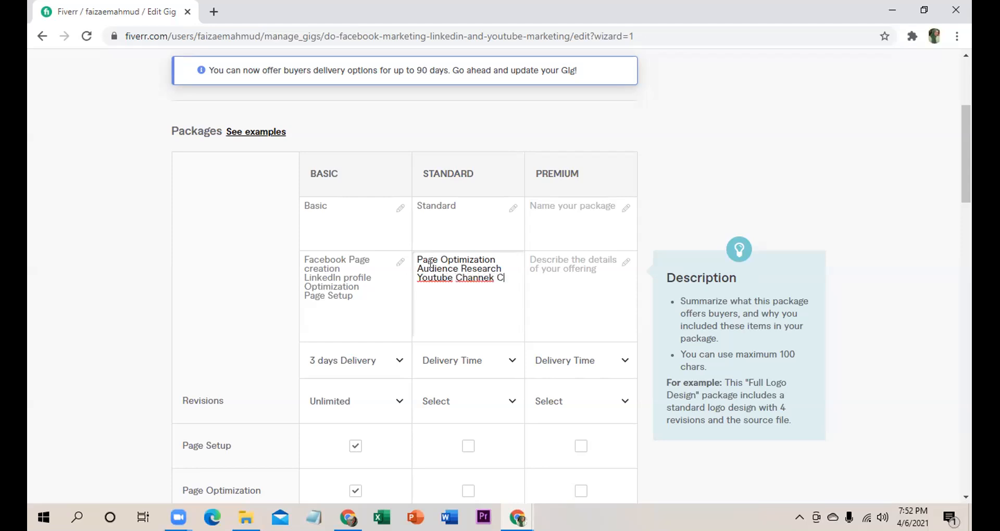
pyautogui.write('reation')
pyautogui.rightClick(485, 278)
pyautogui.click(510, 290)
pyautogui.rightClick(444, 277)
pyautogui.click(447, 284)
pyautogui.click(453, 367)
# Give the Standard package 5-day delivery and unlimited revisions
pyautogui.scroll(-3, 485, 293)
pyautogui.click(464, 260)
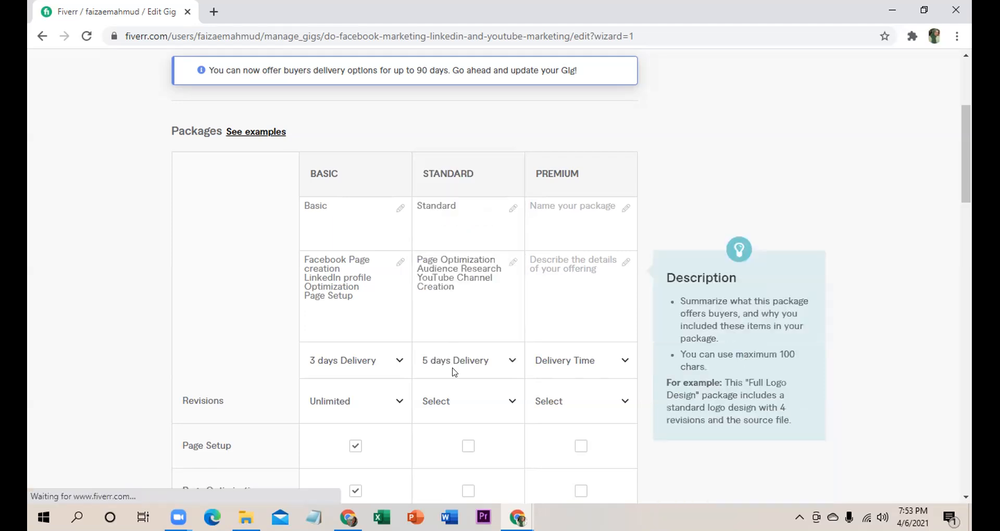
pyautogui.click(464, 407)
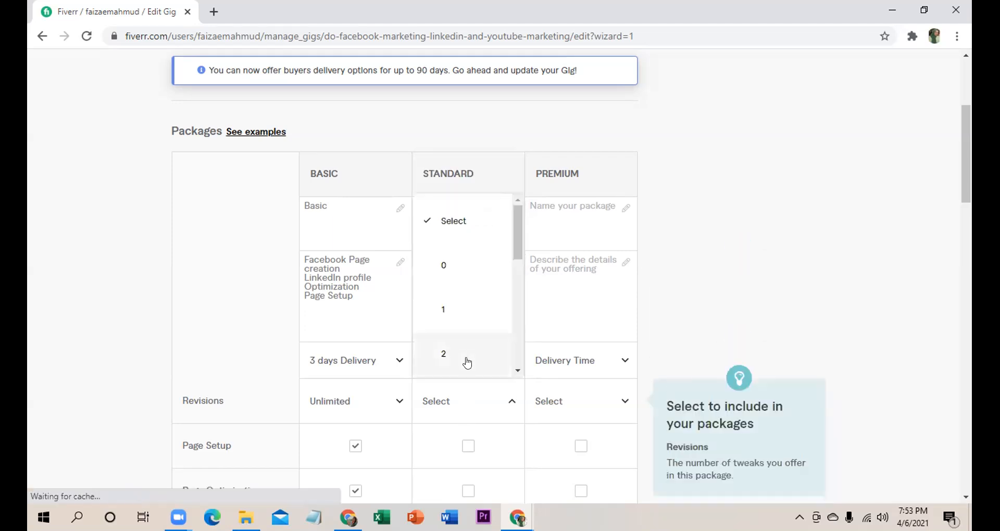
pyautogui.scroll(-4, 471, 351)
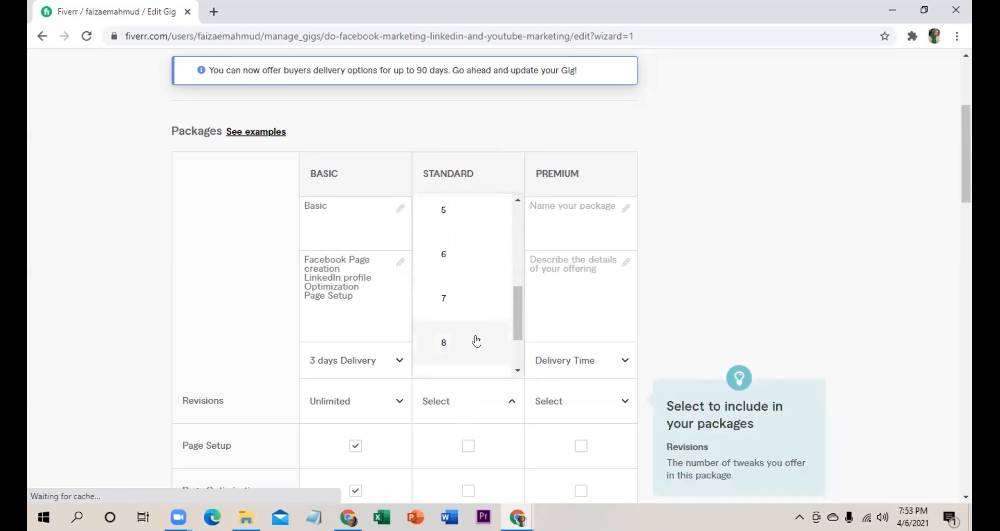
pyautogui.scroll(-2, 475, 341)
pyautogui.click(473, 347)
# Include Page Optimization and Tailored Marketing Plan in Standard, with 2 social media posts
pyautogui.scroll(-2, 465, 365)
pyautogui.scroll(-2, 467, 372)
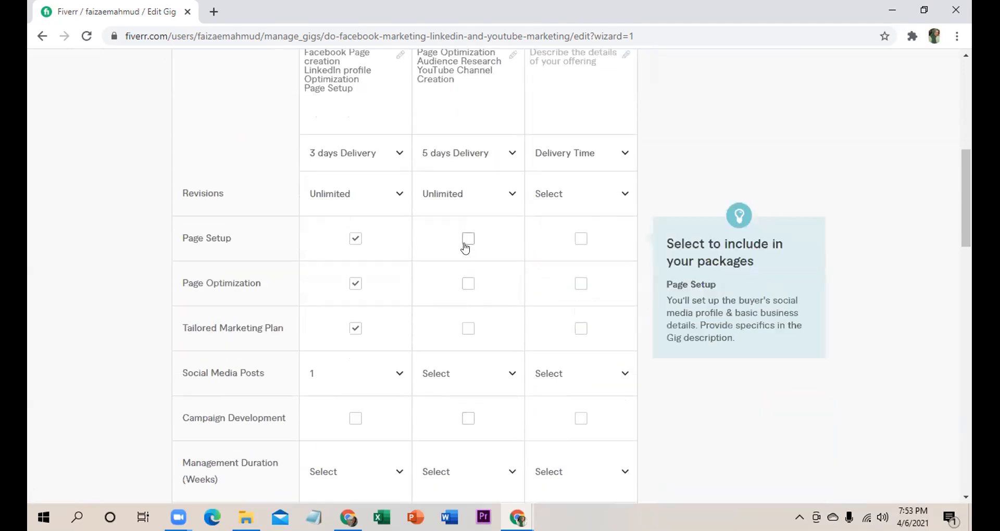
pyautogui.click(468, 283)
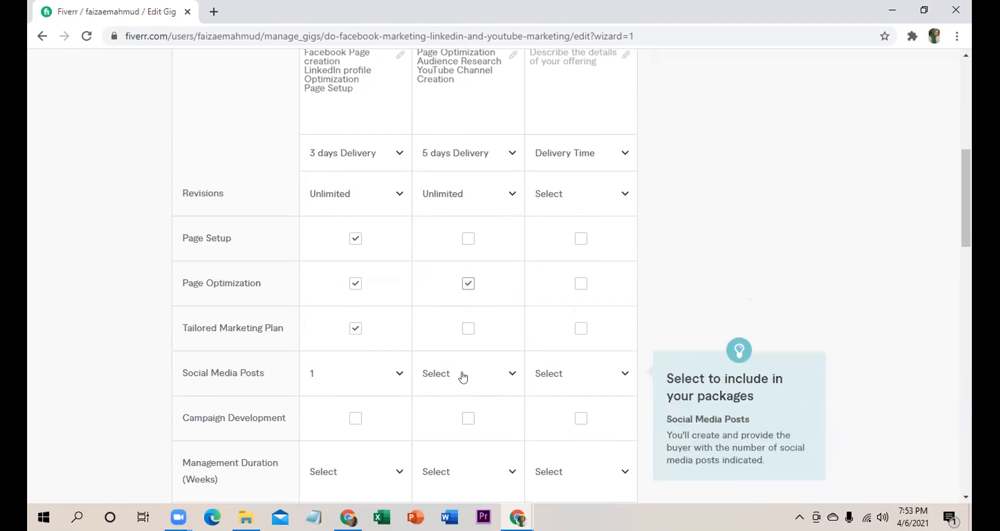
pyautogui.click(468, 329)
pyautogui.scroll(-1, 483, 374)
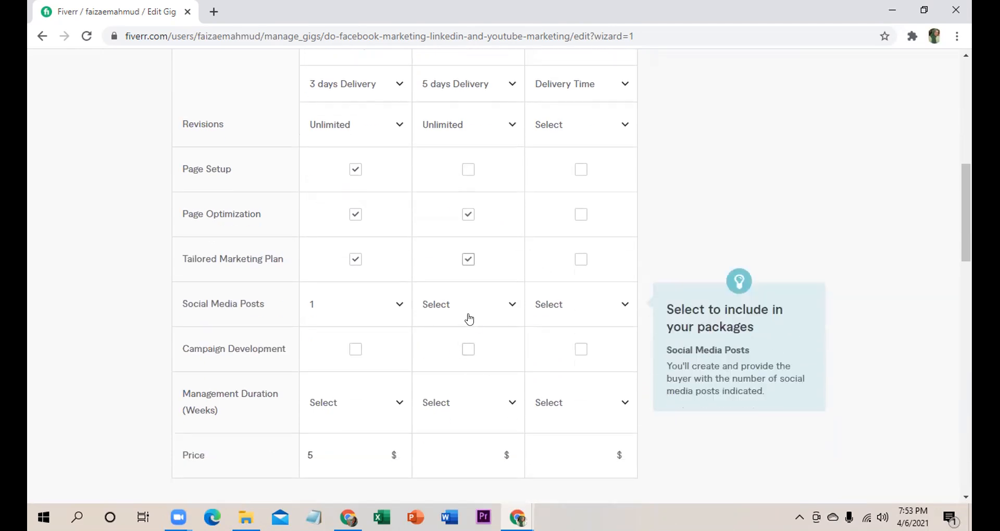
pyautogui.click(469, 319)
pyautogui.click(457, 208)
# Set the Standard package price to $15
pyautogui.scroll(-1, 490, 336)
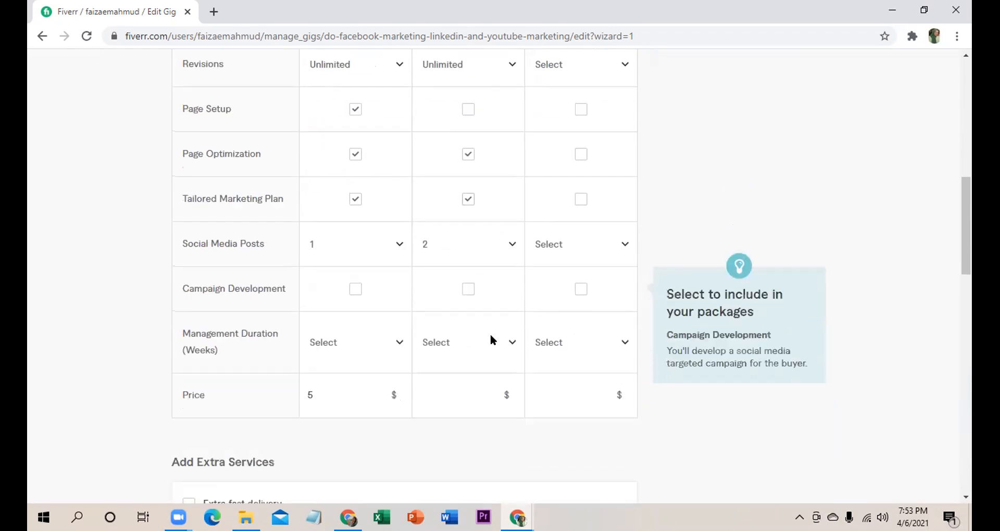
pyautogui.scroll(-1, 491, 340)
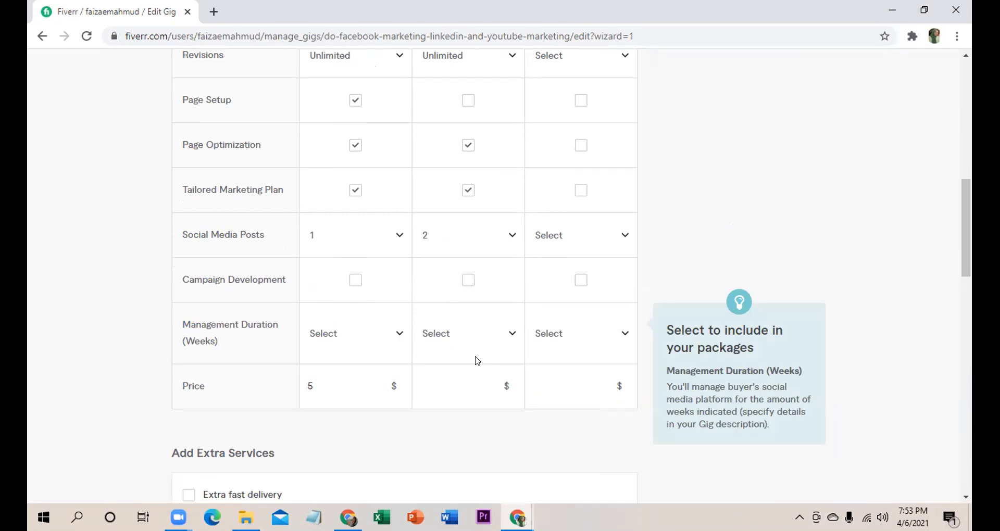
pyautogui.scroll(6, 475, 360)
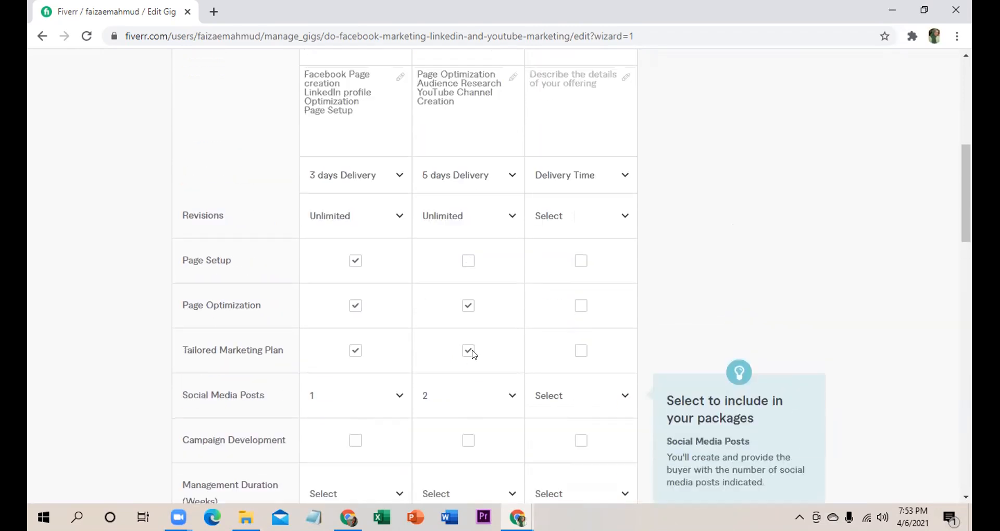
pyautogui.scroll(-1, 472, 354)
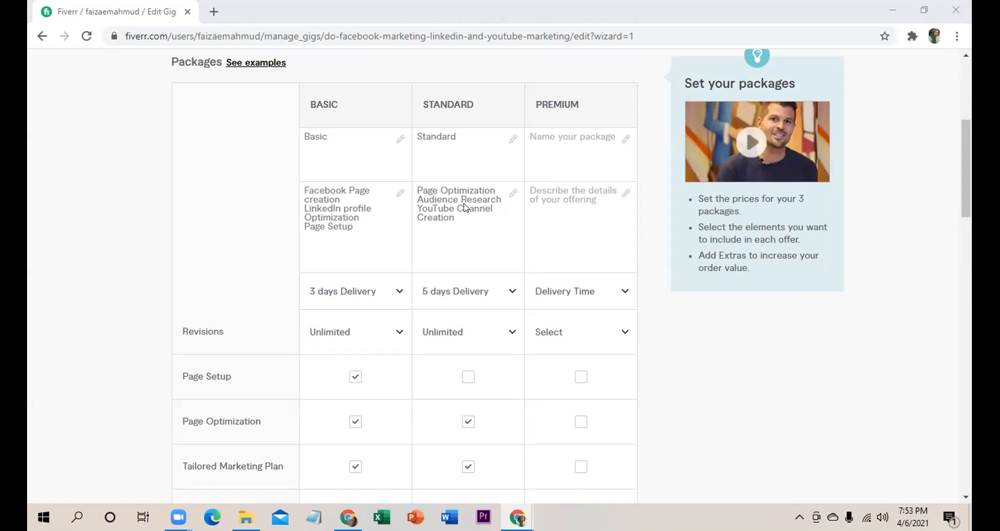
pyautogui.scroll(-8, 373, 143)
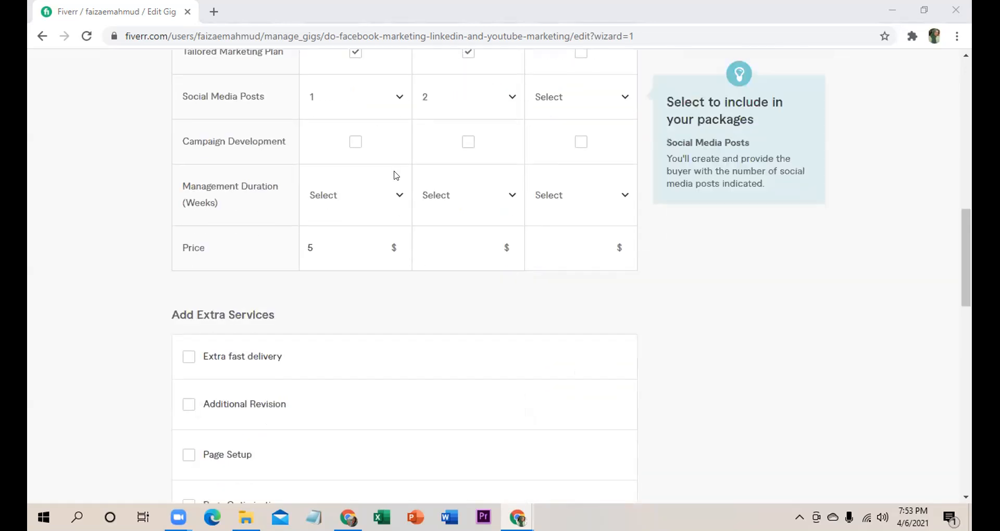
pyautogui.scroll(1, 396, 175)
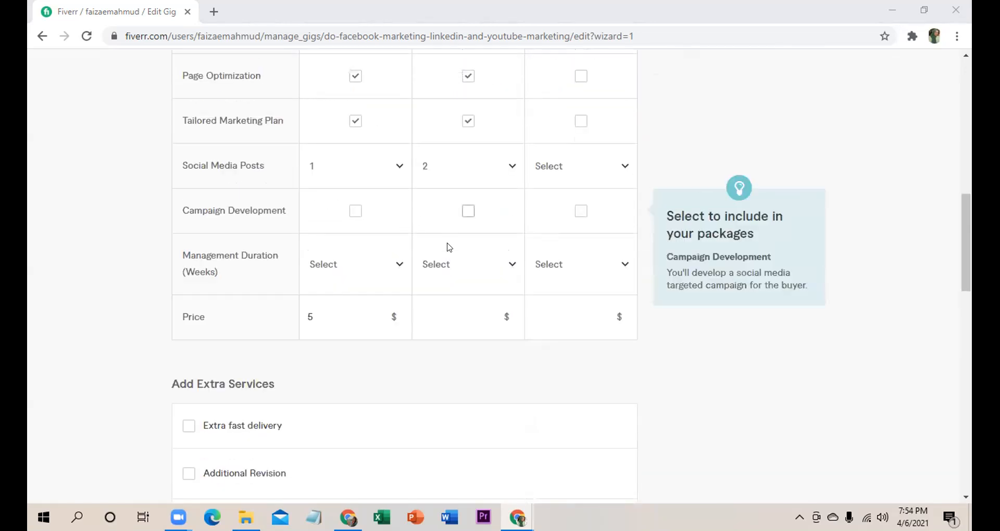
pyautogui.click(482, 335)
pyautogui.write('15')
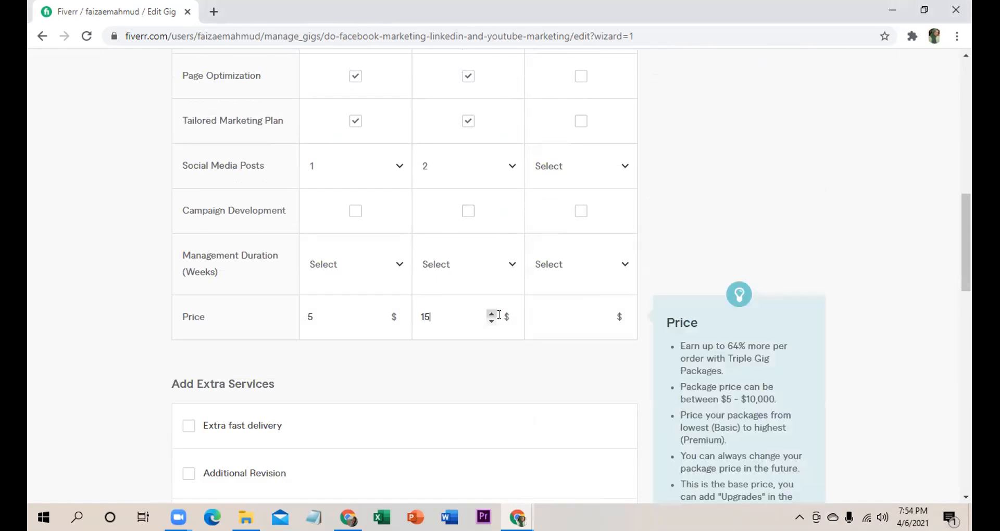
pyautogui.click(540, 311)
pyautogui.scroll(-1, 446, 342)
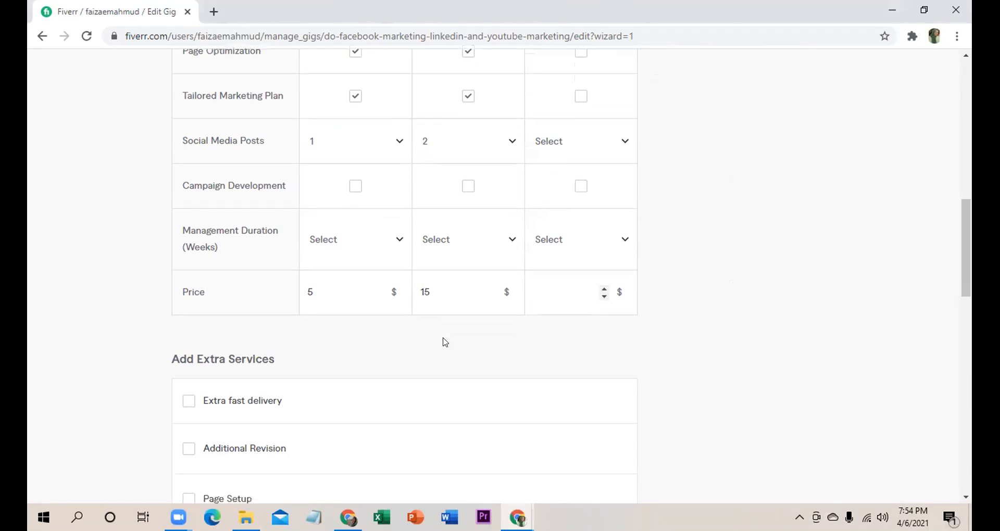
pyautogui.scroll(-2, 345, 352)
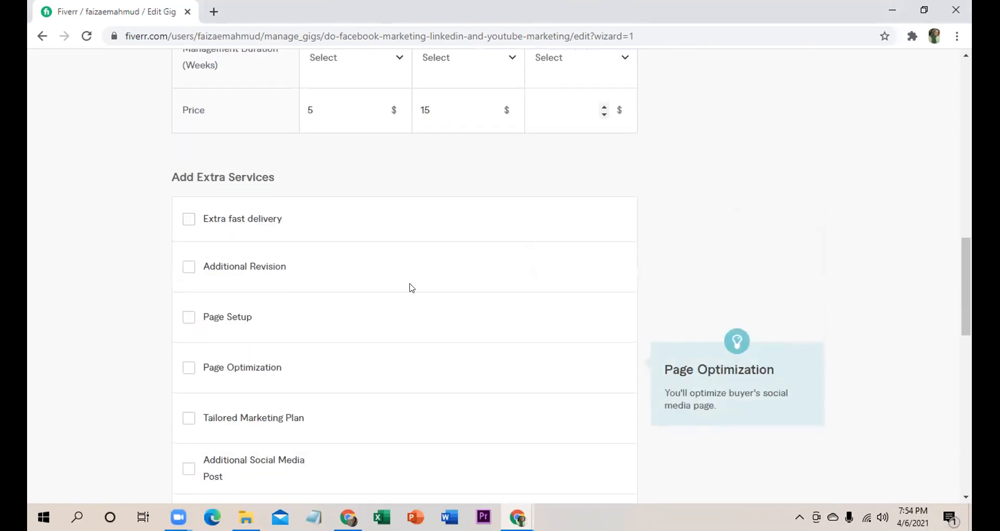
pyautogui.scroll(10, 410, 294)
# Name the Premium package 'Premium' and type 'Campagin(Facebook)' and 'Business Account Setup' as description lines
pyautogui.click(559, 278)
pyautogui.write('Pr')
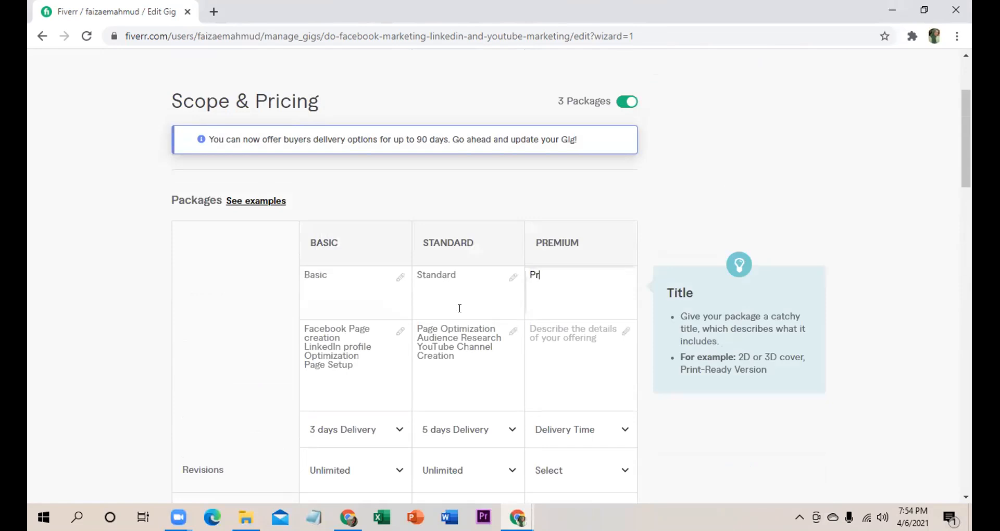
pyautogui.write('emium')
pyautogui.click(575, 339)
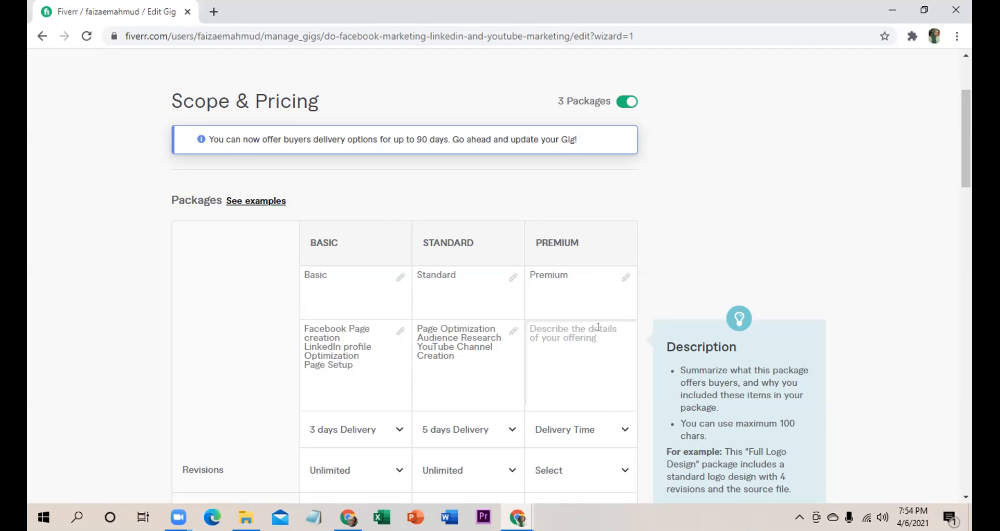
pyautogui.write('Campagin')
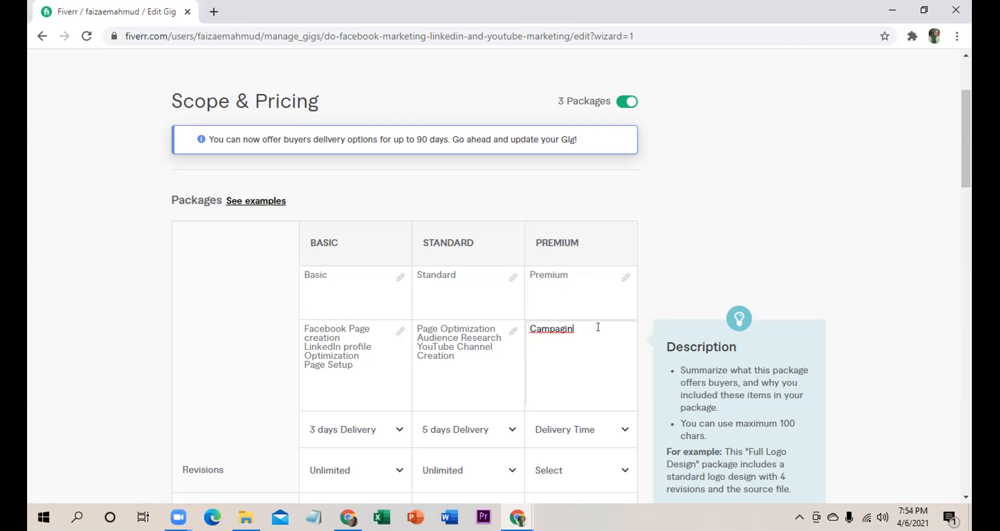
pyautogui.write('(Facebook)')
pyautogui.press('Return')
pyautogui.write('Business Account Setup')
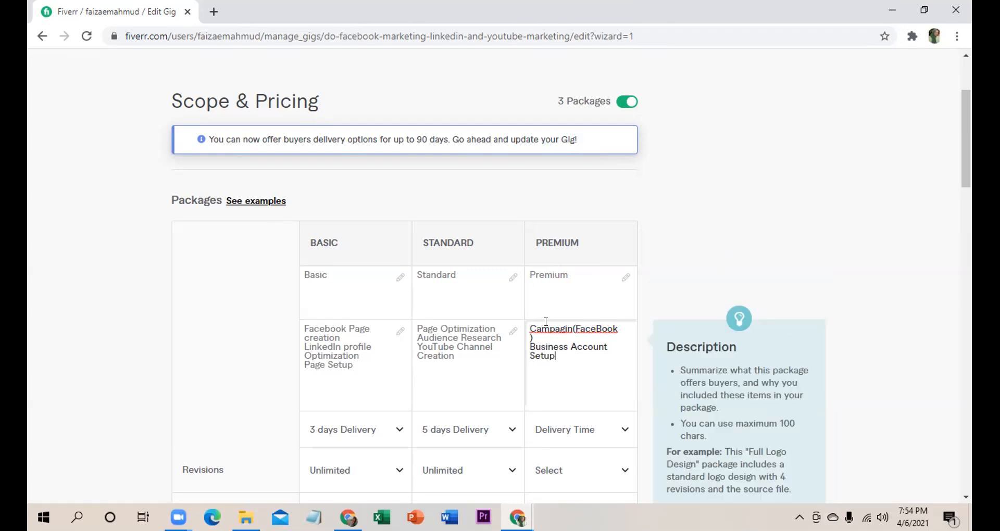
# Correct Campagin to Campaign and FaceBook to Facebook, then add Video SEO to the Premium description
pyautogui.rightClick(546, 332)
pyautogui.click(591, 180)
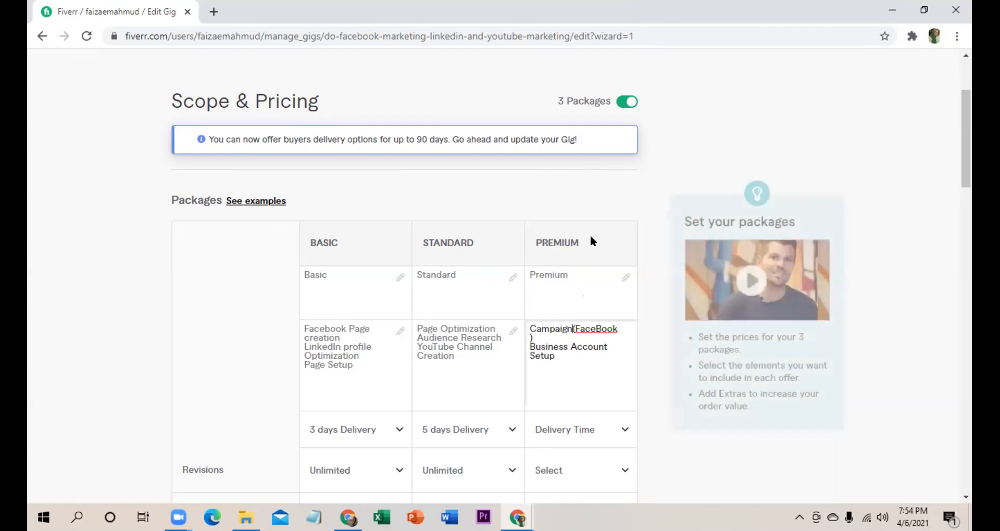
pyautogui.rightClick(596, 328)
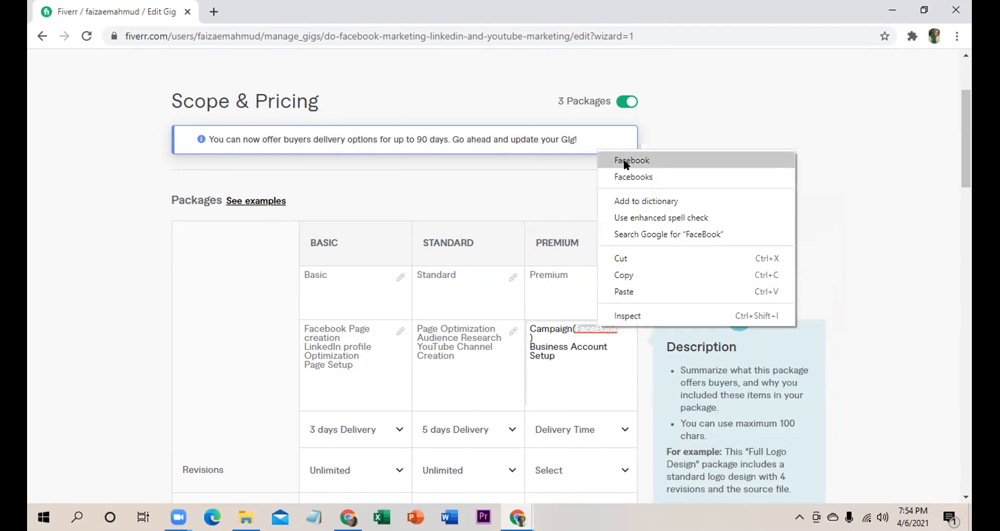
pyautogui.click(625, 160)
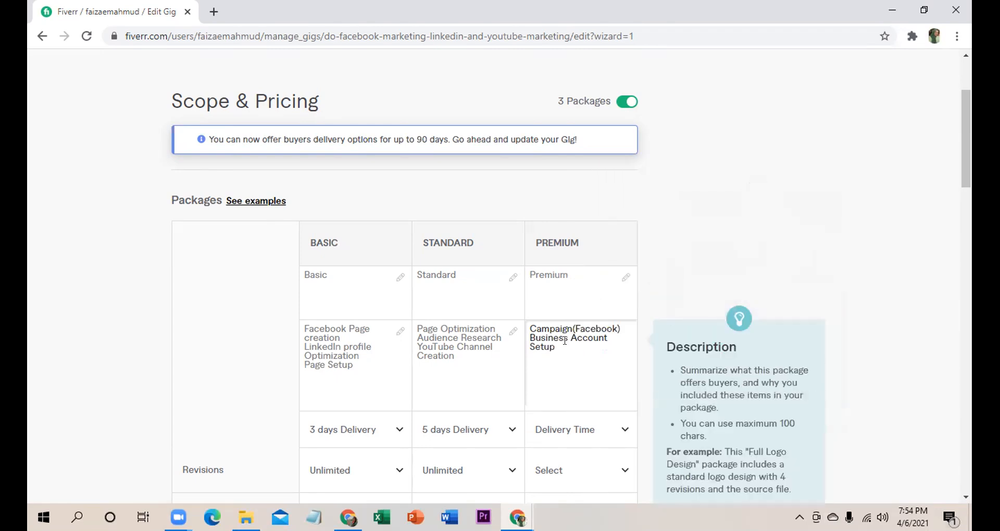
pyautogui.write('Video SEO')
# Give the Premium package 7-day delivery, unlimited revisions and page setup
pyautogui.scroll(-1, 573, 359)
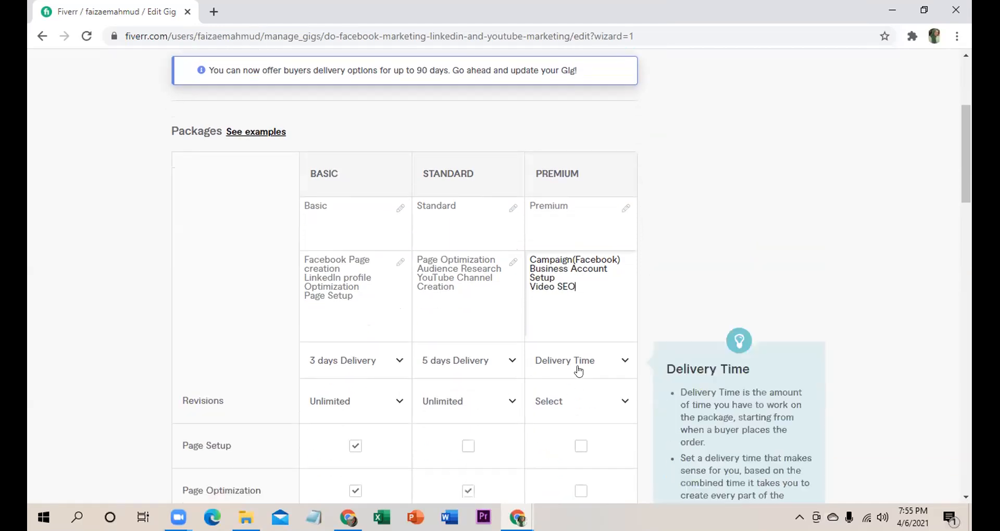
pyautogui.click(576, 368)
pyautogui.scroll(-4, 597, 300)
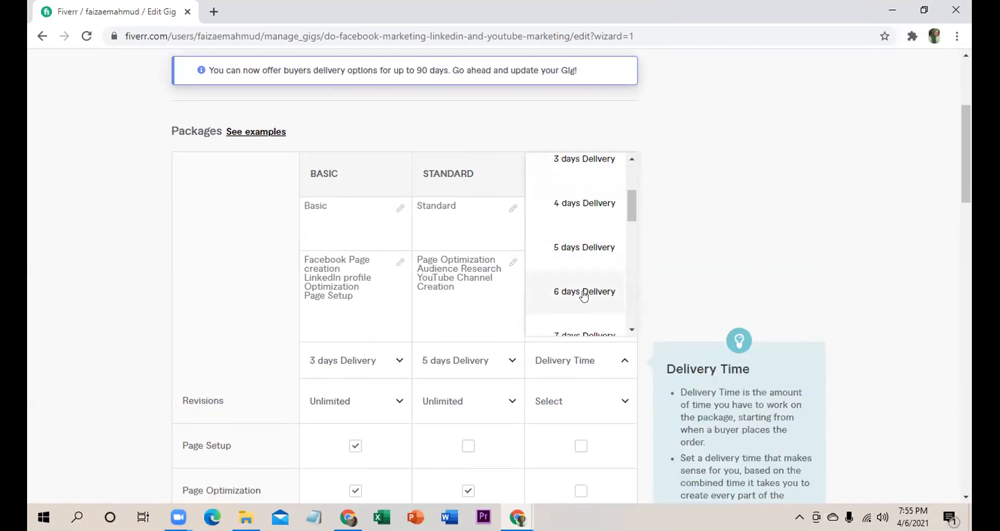
pyautogui.click(582, 290)
pyautogui.scroll(-1, 591, 386)
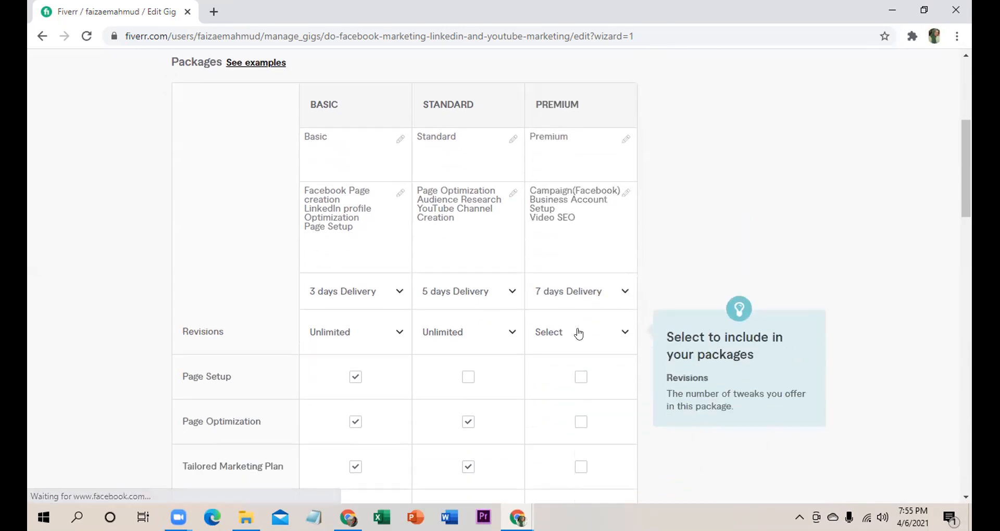
pyautogui.click(576, 322)
pyautogui.scroll(-5, 578, 263)
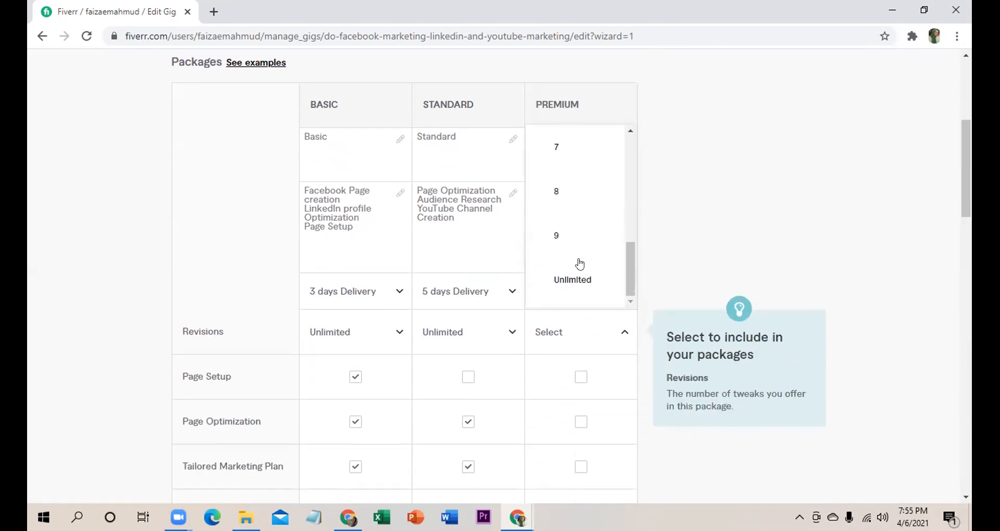
pyautogui.click(572, 282)
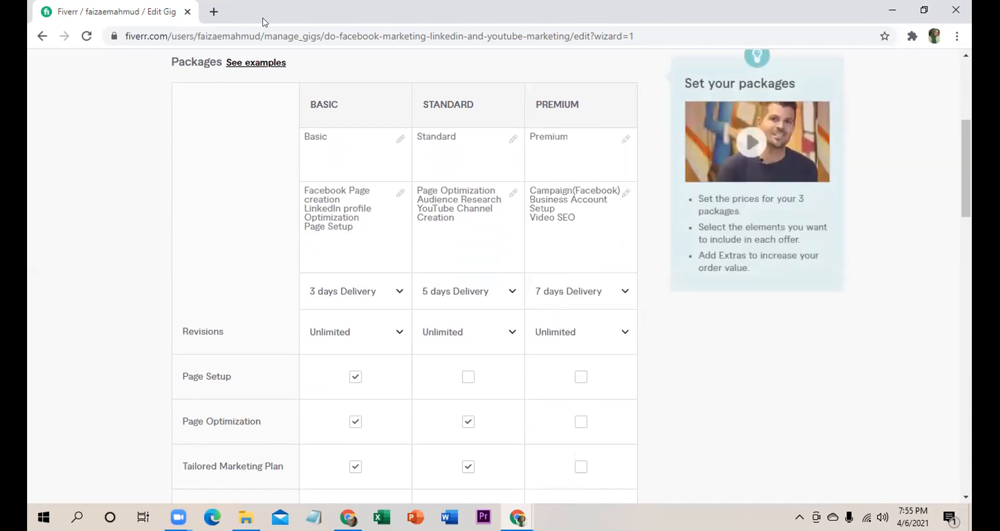
pyautogui.click(576, 375)
# Set Premium to 4 social media posts and include Campaign Development
pyautogui.scroll(-1, 575, 364)
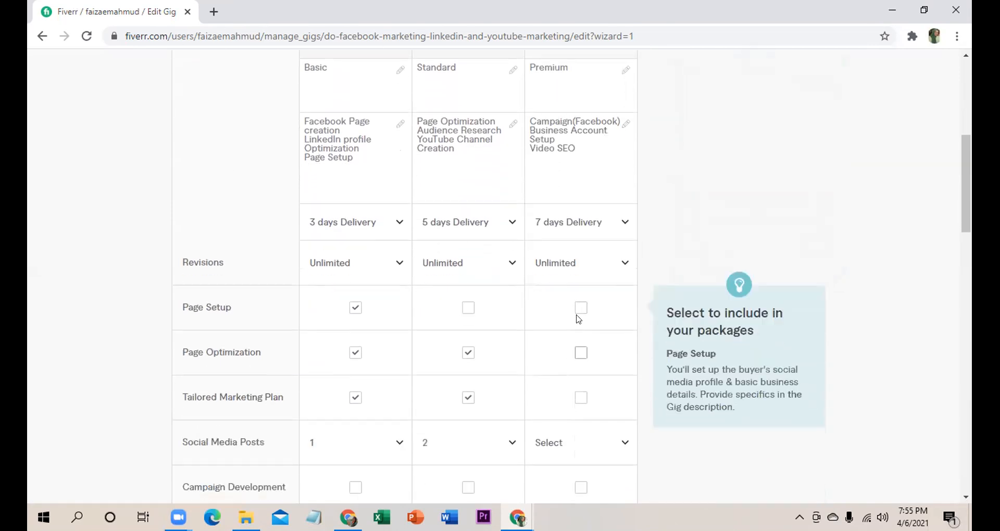
pyautogui.click(566, 448)
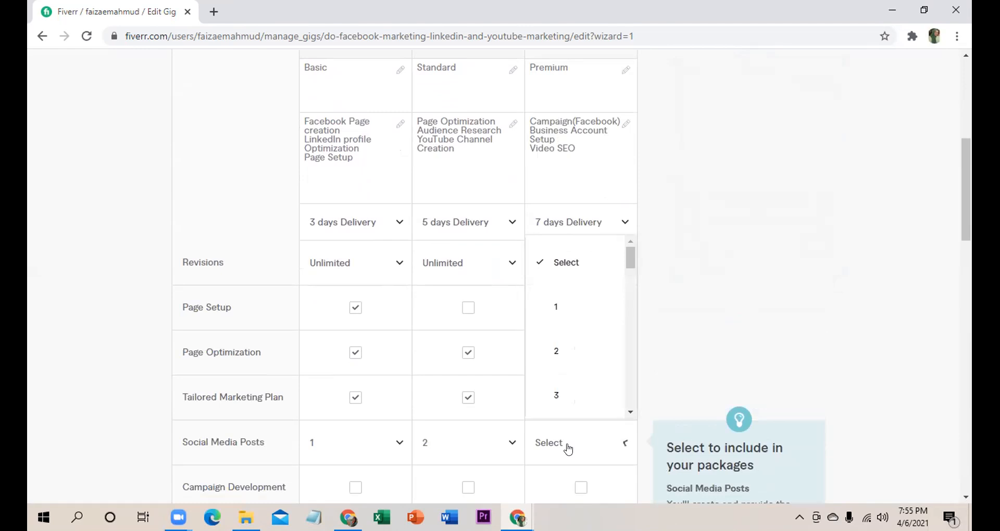
pyautogui.scroll(-2, 575, 444)
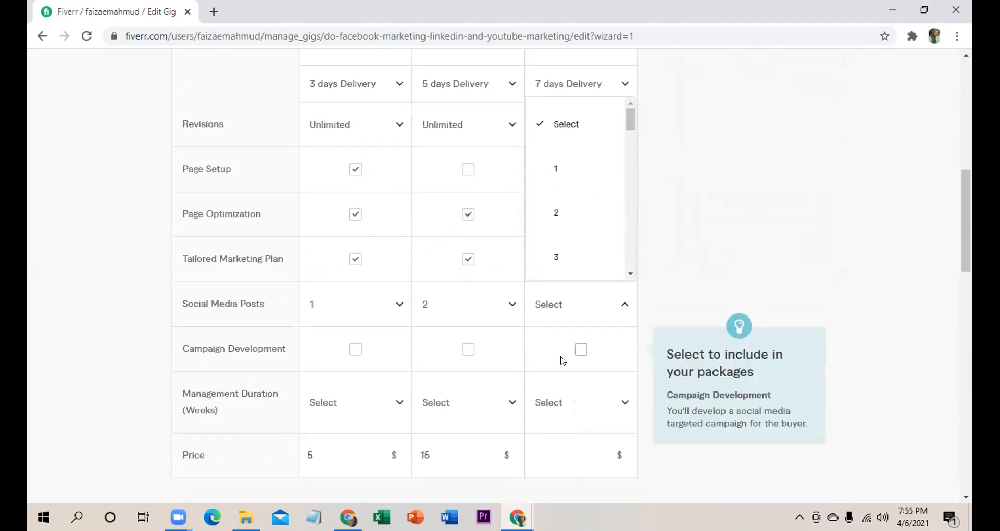
pyautogui.click(578, 304)
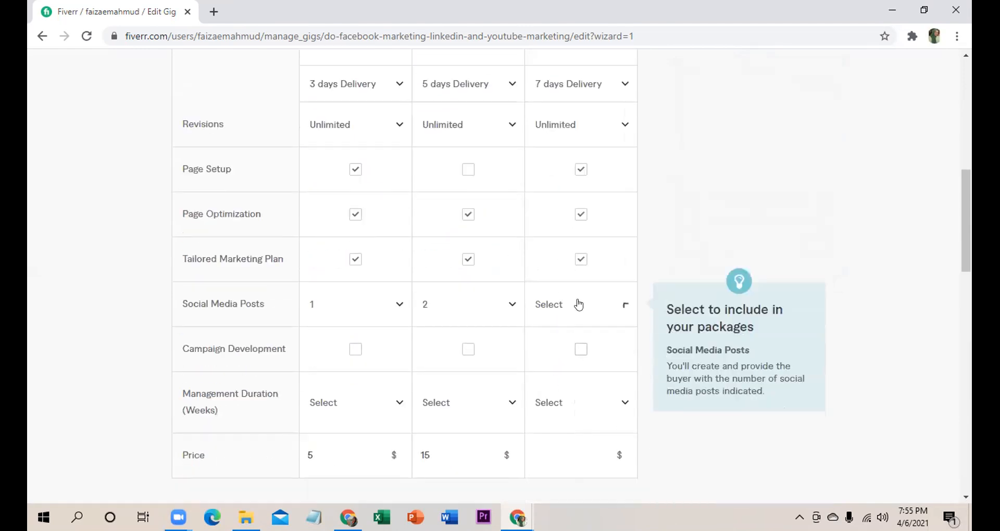
pyautogui.click(621, 306)
pyautogui.scroll(-4, 602, 268)
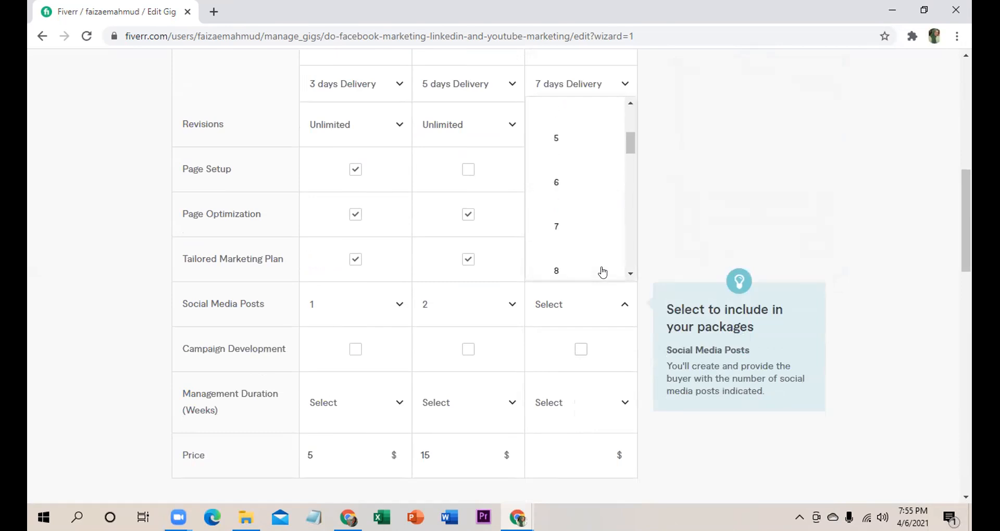
pyautogui.scroll(2, 576, 110)
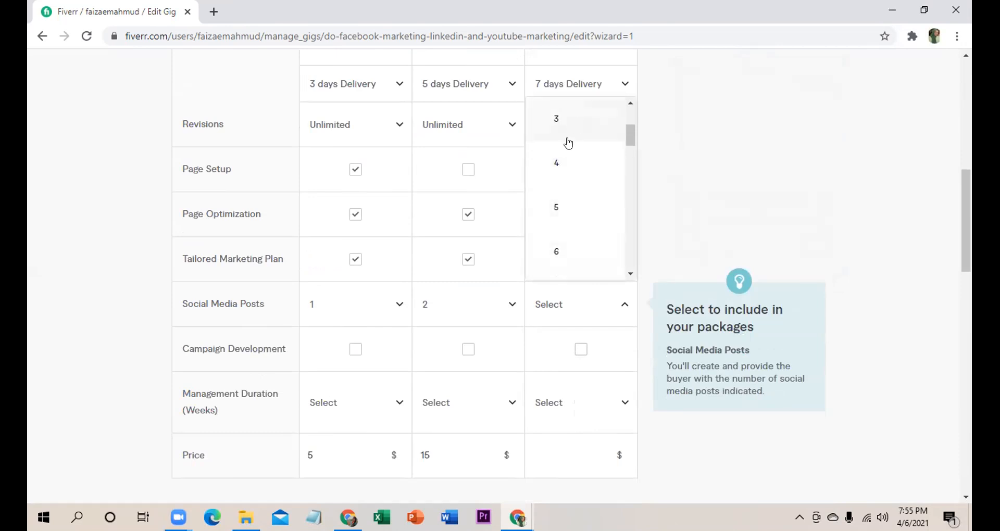
pyautogui.click(566, 165)
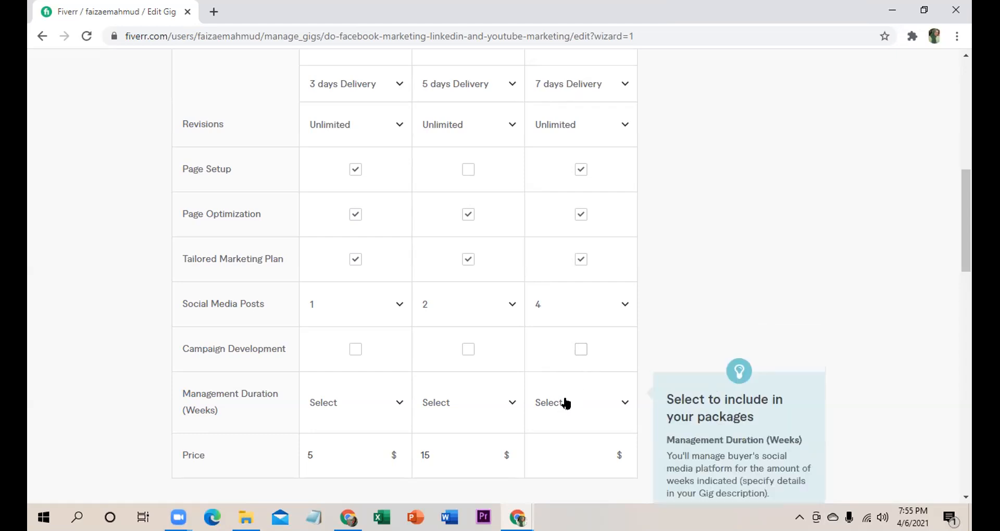
pyautogui.click(577, 352)
# Set the Premium management duration to 1 week, correcting an initial 7-week pick
pyautogui.scroll(-1, 576, 382)
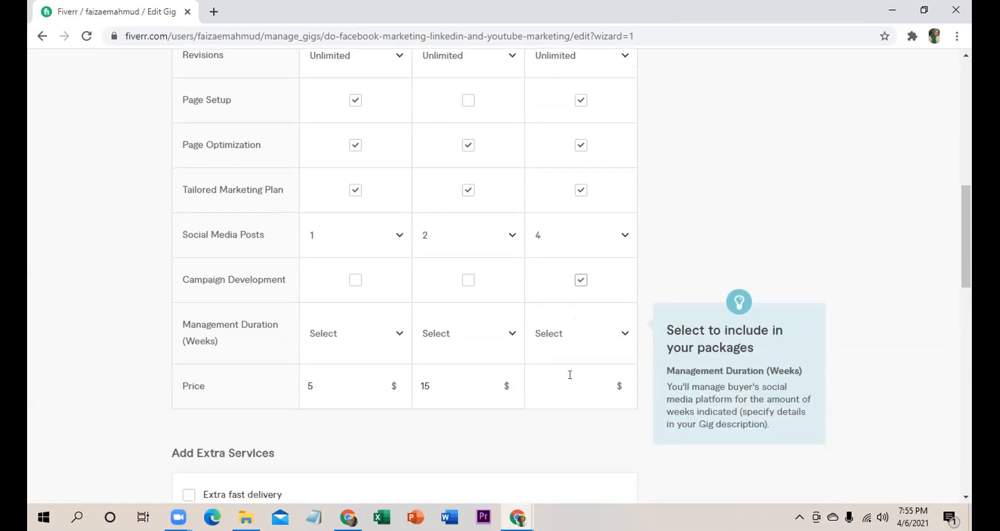
pyautogui.click(552, 348)
pyautogui.scroll(-3, 552, 273)
pyautogui.scroll(3, 553, 276)
pyautogui.scroll(-4, 565, 281)
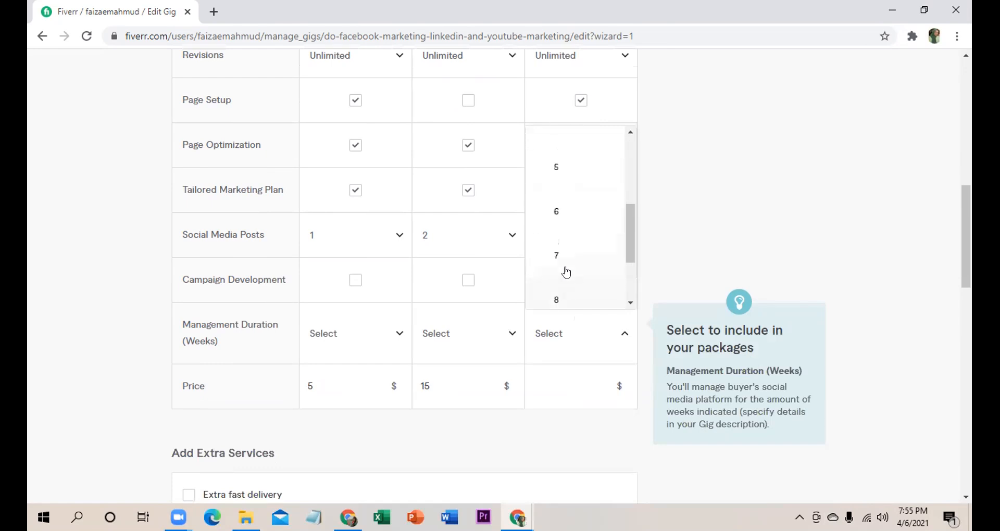
pyautogui.click(565, 260)
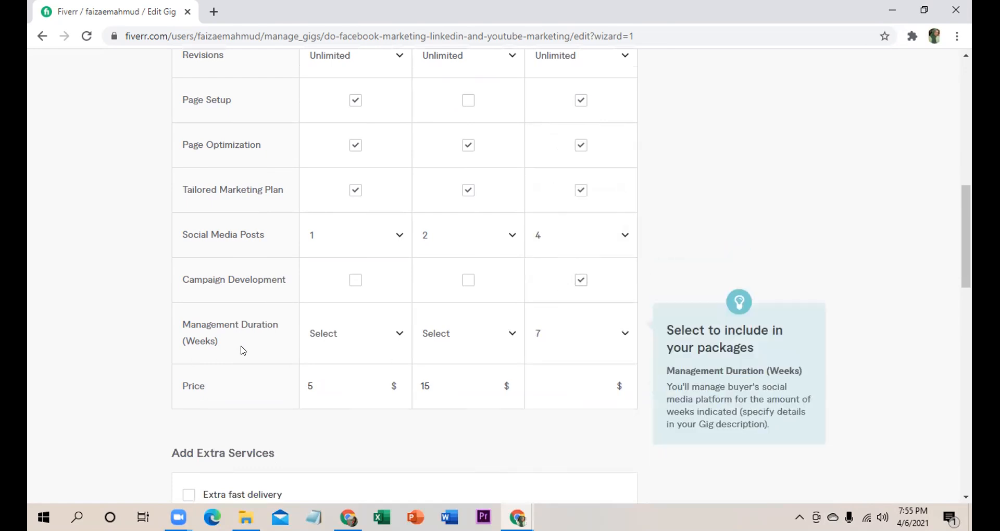
pyautogui.click(542, 331)
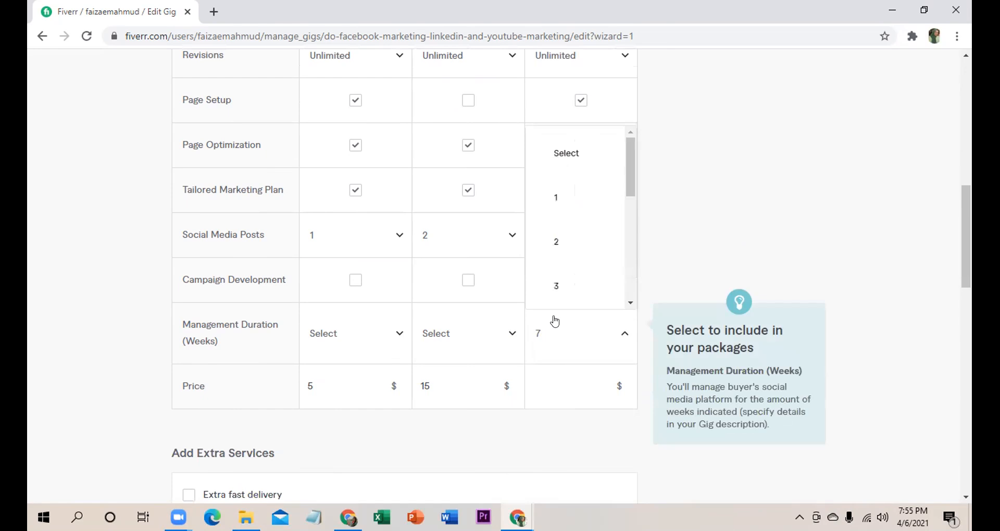
pyautogui.click(552, 195)
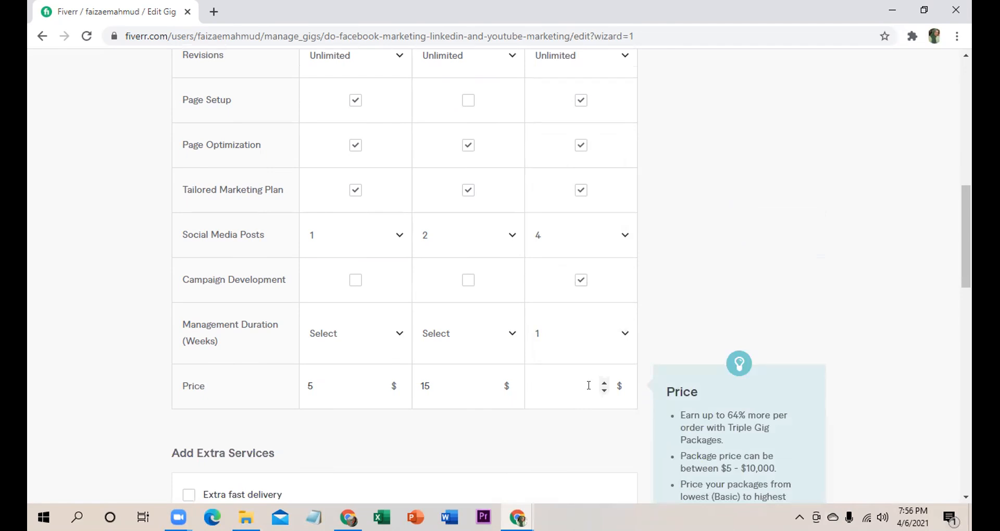
# Enter the $30 Premium price and Save & Continue past Add Extra Services
pyautogui.write('30')
pyautogui.scroll(-1, 585, 406)
pyautogui.scroll(-2, 585, 406)
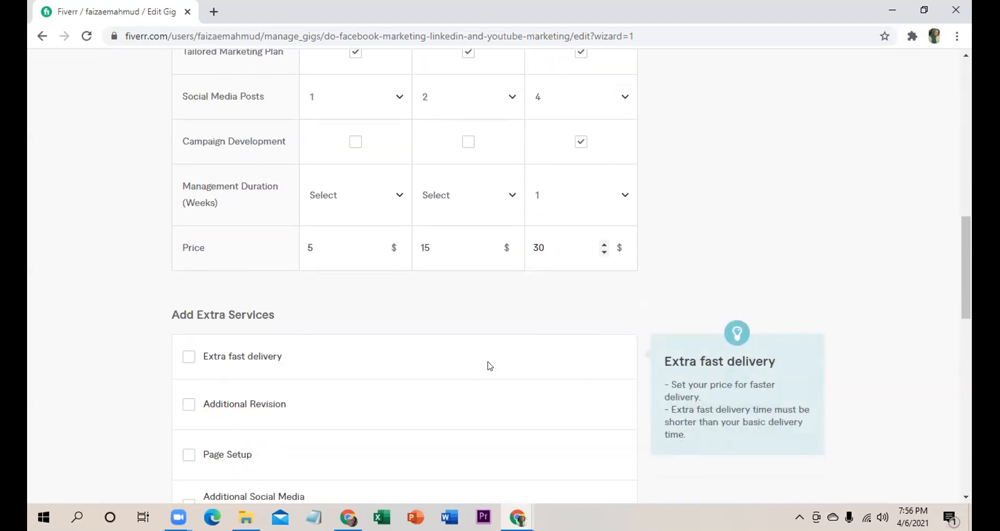
pyautogui.scroll(-5, 487, 346)
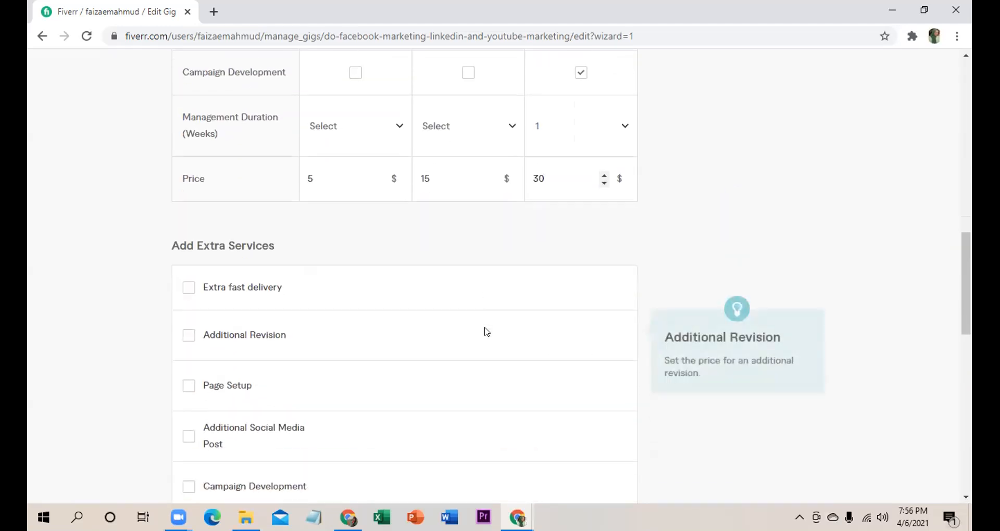
pyautogui.scroll(-3, 484, 354)
pyautogui.scroll(7, 390, 371)
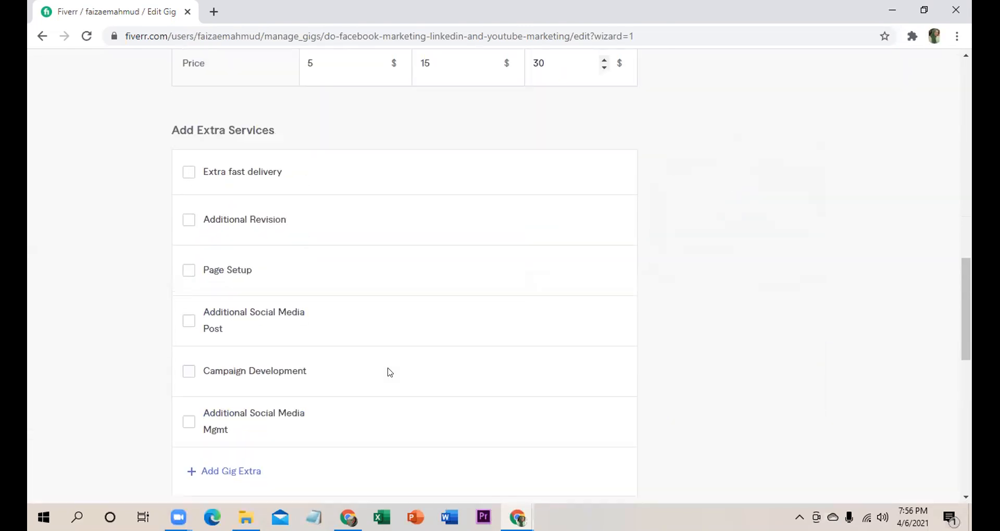
pyautogui.scroll(6, 391, 367)
pyautogui.scroll(-13, 484, 370)
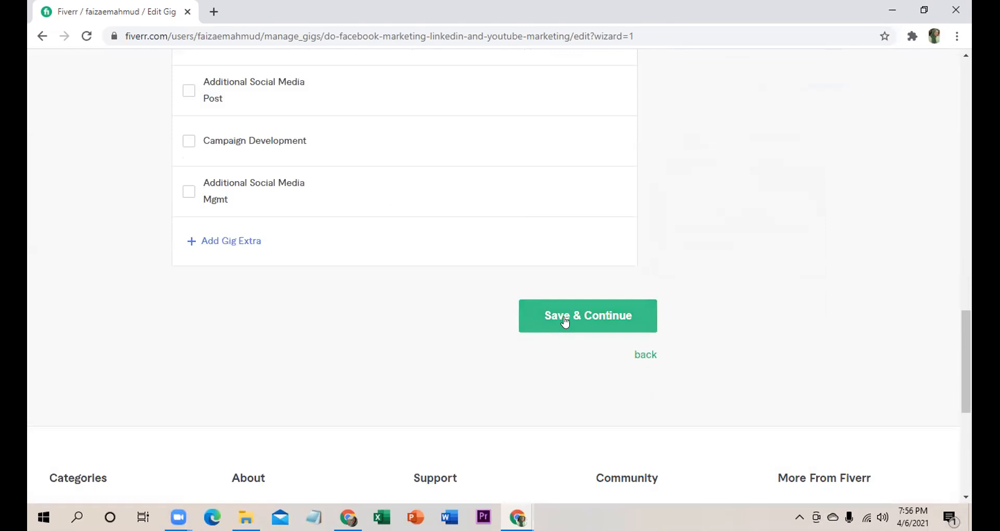
pyautogui.scroll(3, 504, 270)
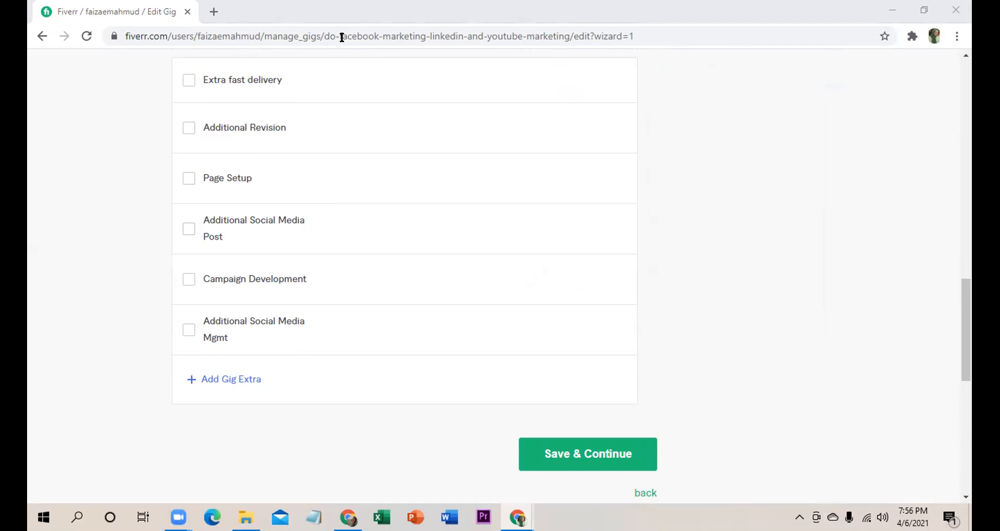
pyautogui.click(591, 455)
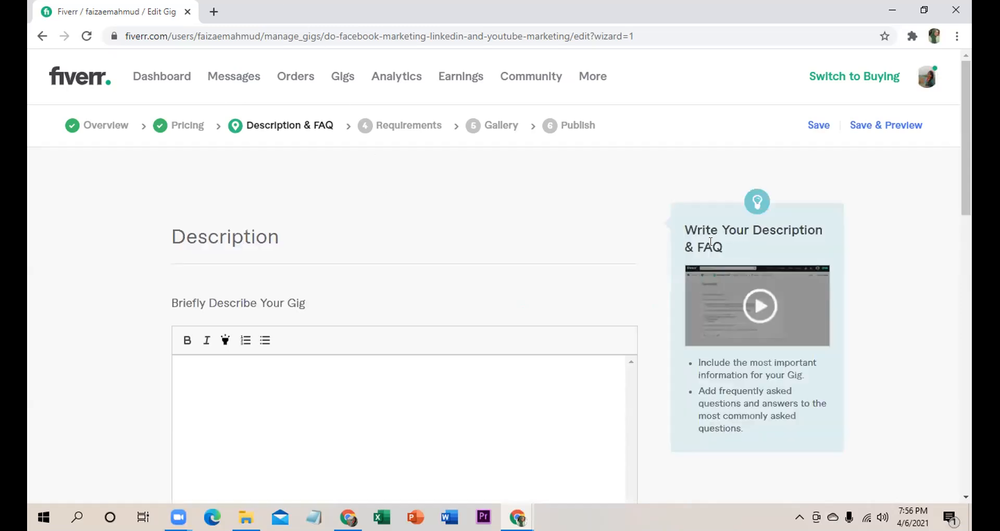
# Place the cursor in the empty Briefly Describe Your Gig editor, currently at 0/1200 characters
pyautogui.scroll(-2, 456, 200)
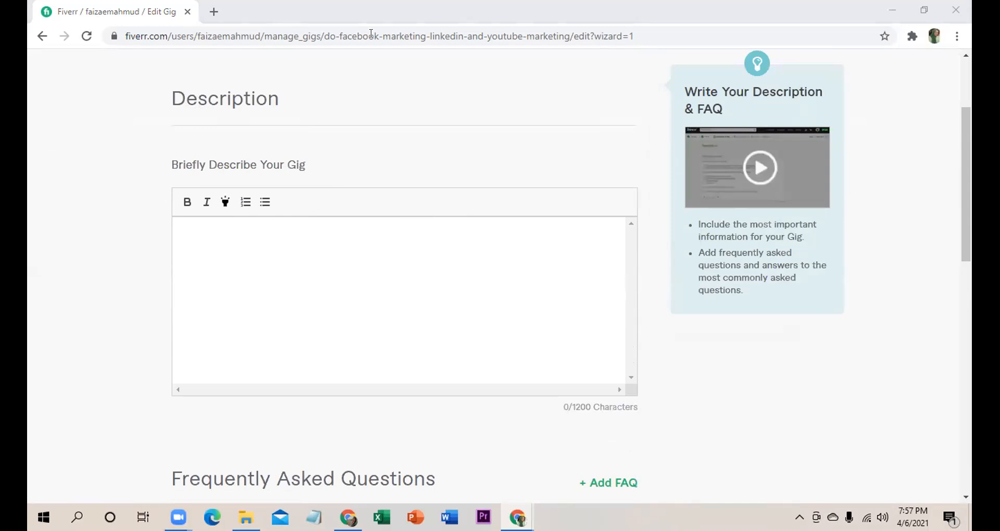
pyautogui.scroll(3, 375, 346)
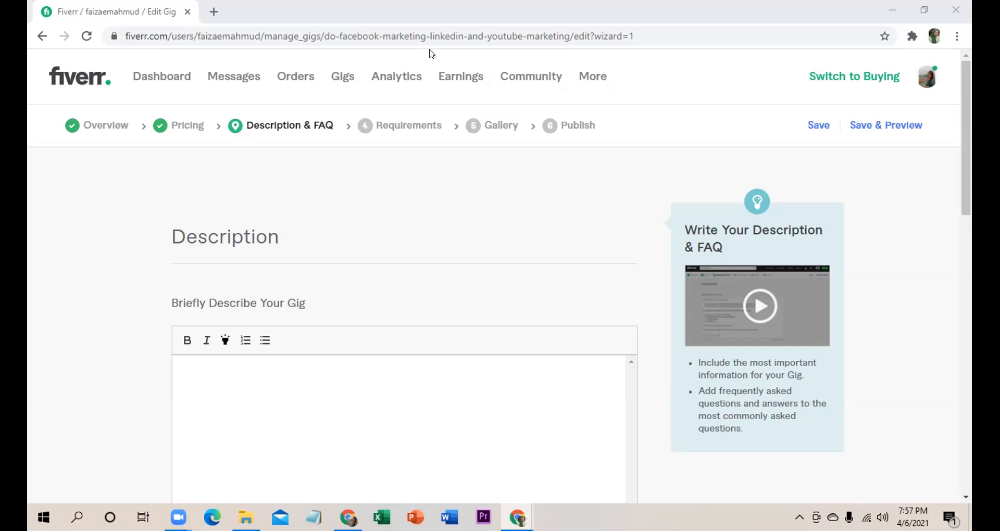
pyautogui.scroll(-3, 328, 183)
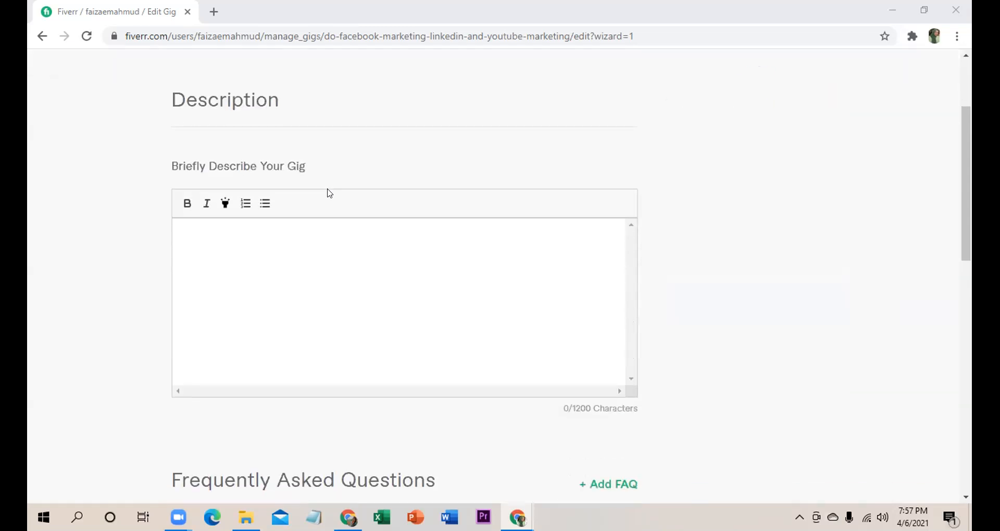
pyautogui.click(302, 262)
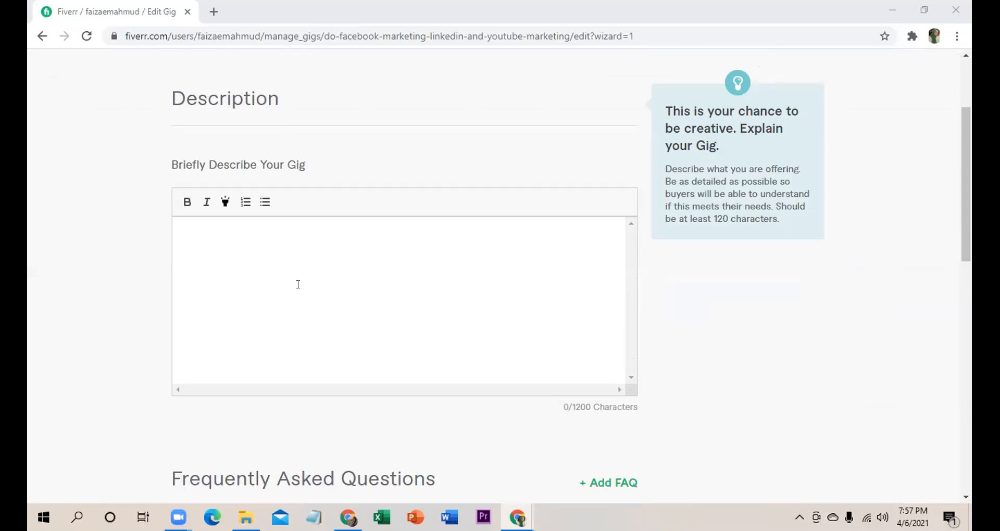
pyautogui.press('XF86AudioRaiseVolume')
# Paste the prepared gig description and add a comma after 'today'
pyautogui.rightClick(223, 259)
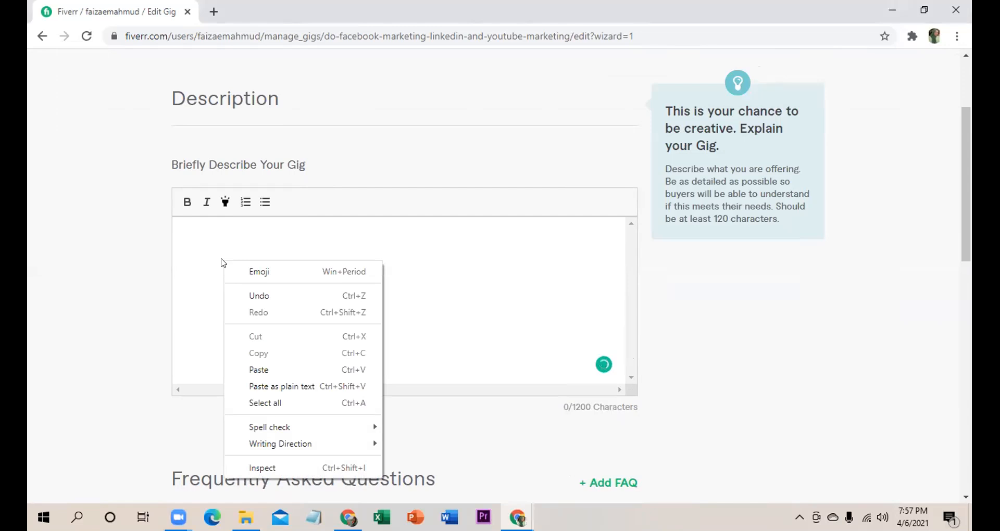
pyautogui.click(196, 243)
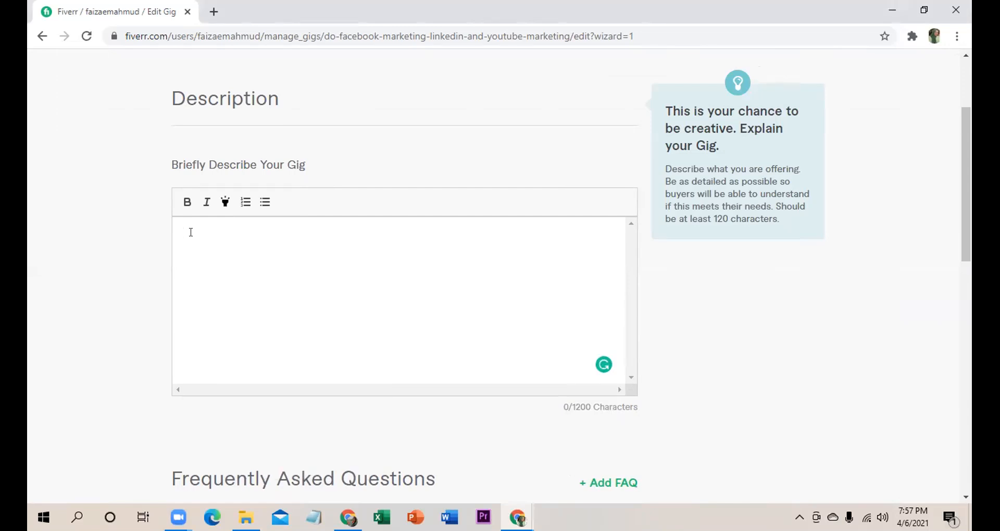
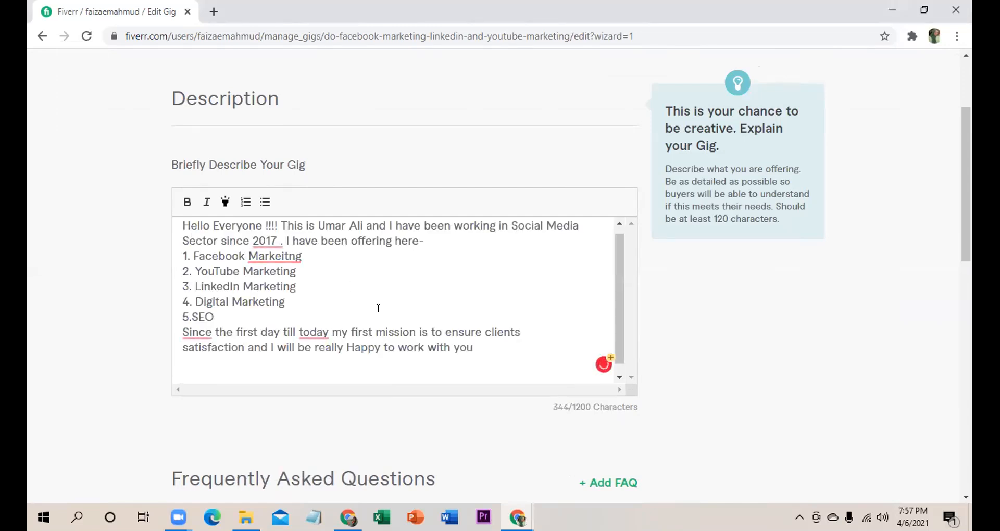
pyautogui.click(314, 332)
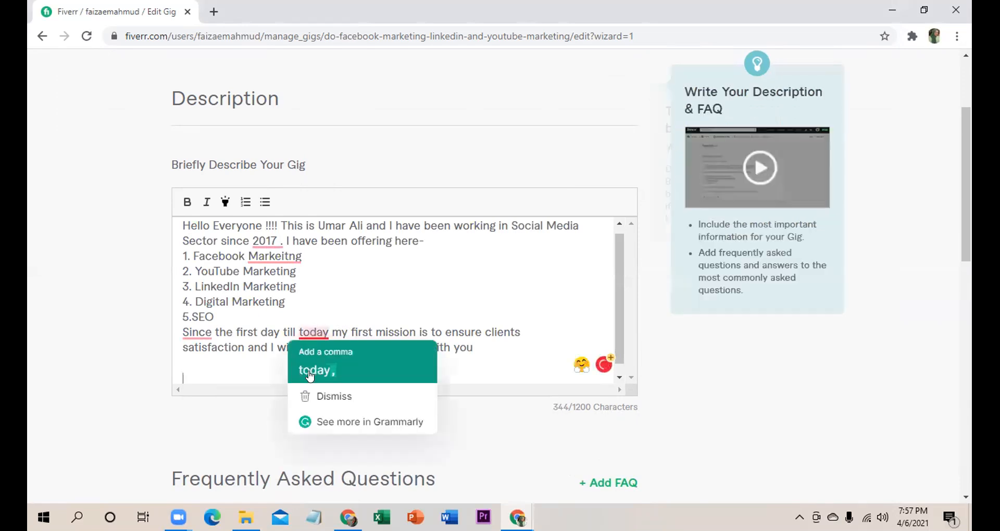
pyautogui.click(313, 373)
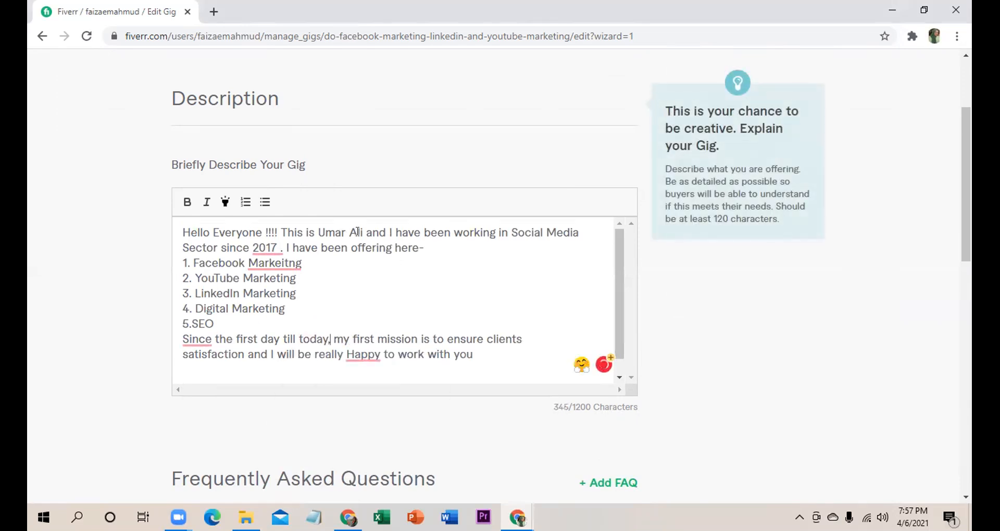
# Replace the opening line's name with the seller's name and remove the space in '2017.'
pyautogui.moveTo(360, 232); pyautogui.dragTo(315, 230)
pyautogui.press('BackSpace')
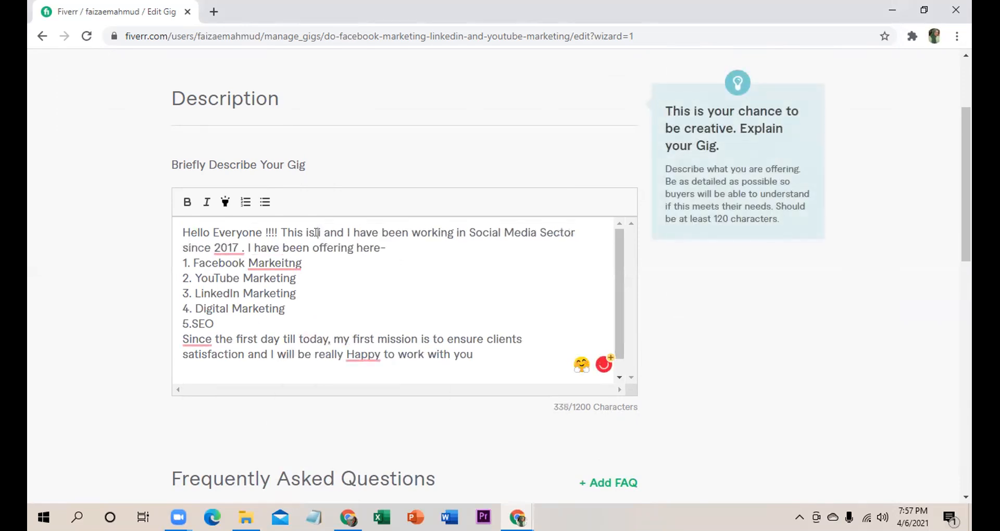
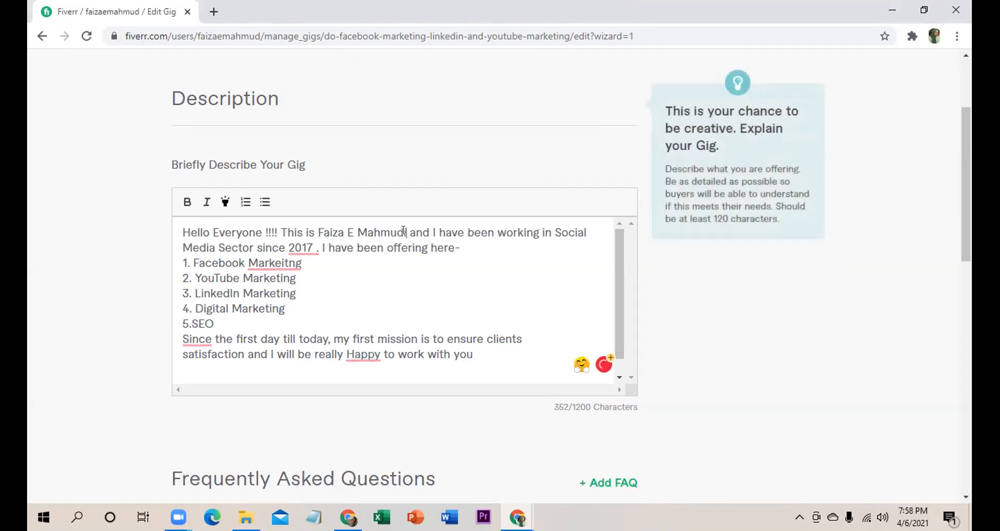
pyautogui.press('Delete')
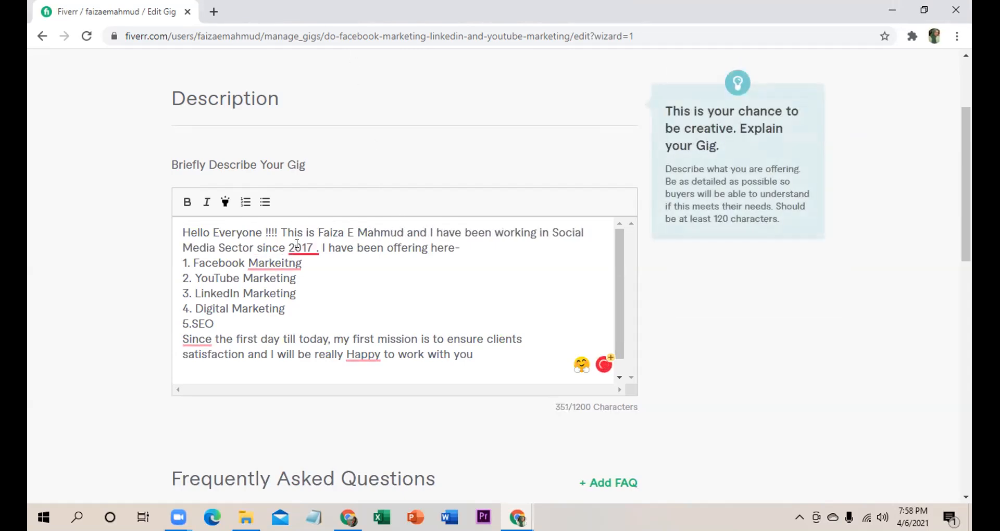
pyautogui.moveTo(300, 248)
pyautogui.click(298, 282)
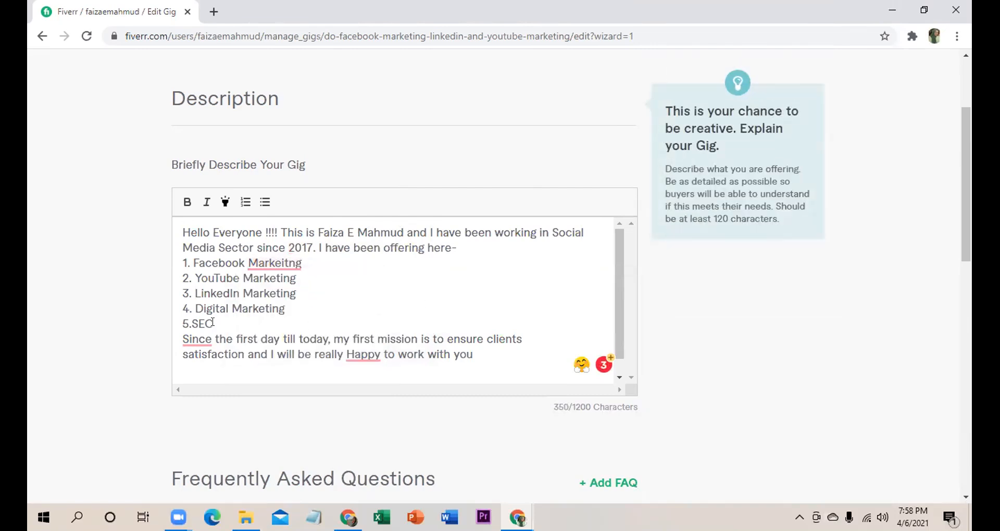
# Add a blank line after 5.SEO, keeping 'since 2017' on one line
pyautogui.press('Return')
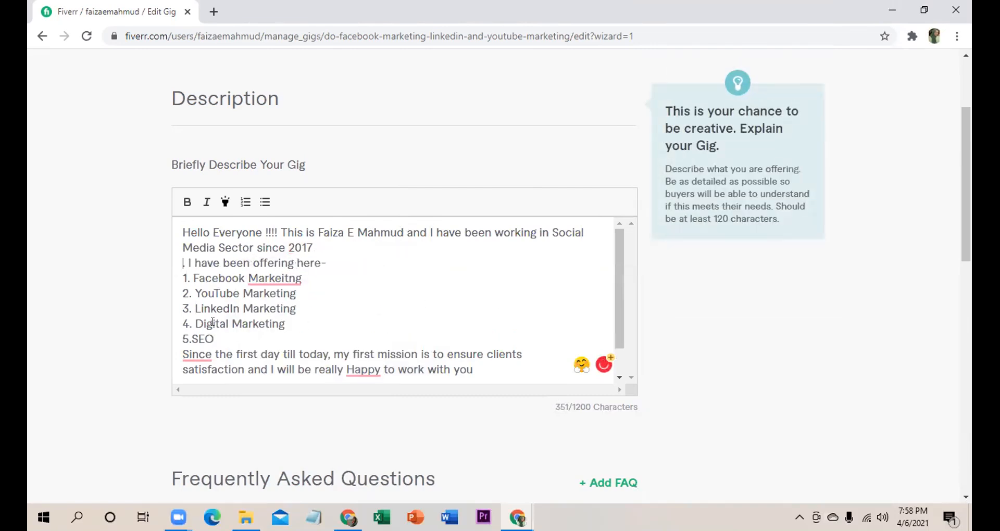
pyautogui.click(218, 337)
pyautogui.press('Return')
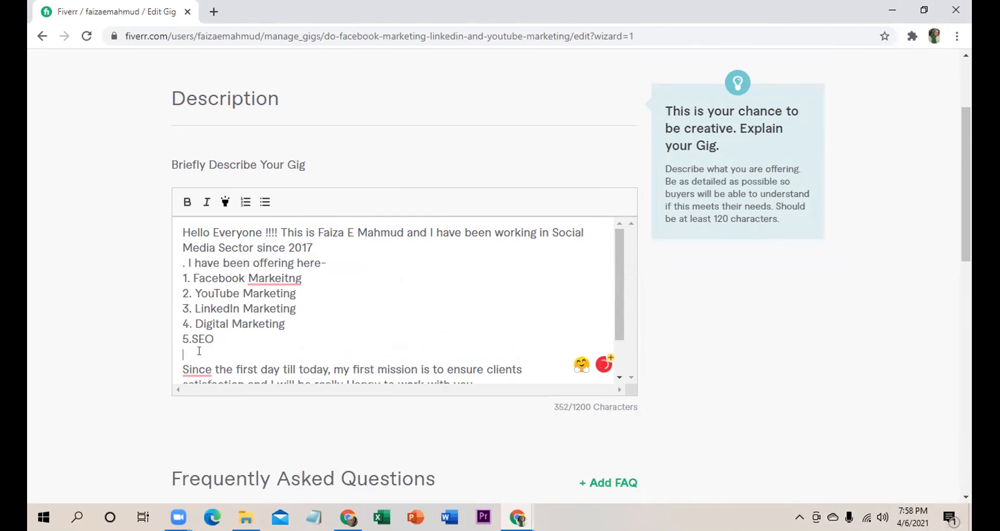
pyautogui.click(179, 261)
pyautogui.press('BackSpace')
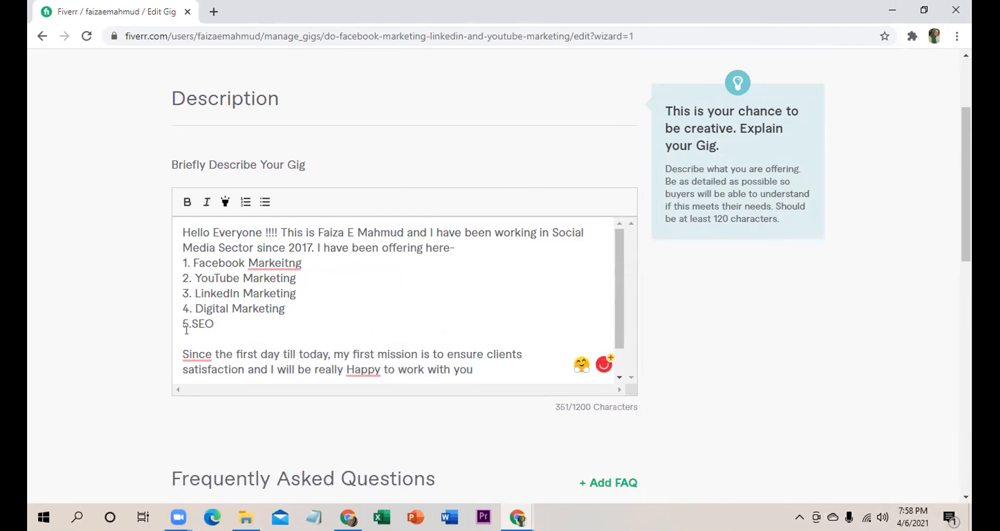
pyautogui.click(188, 339)
pyautogui.scroll(-1, 211, 329)
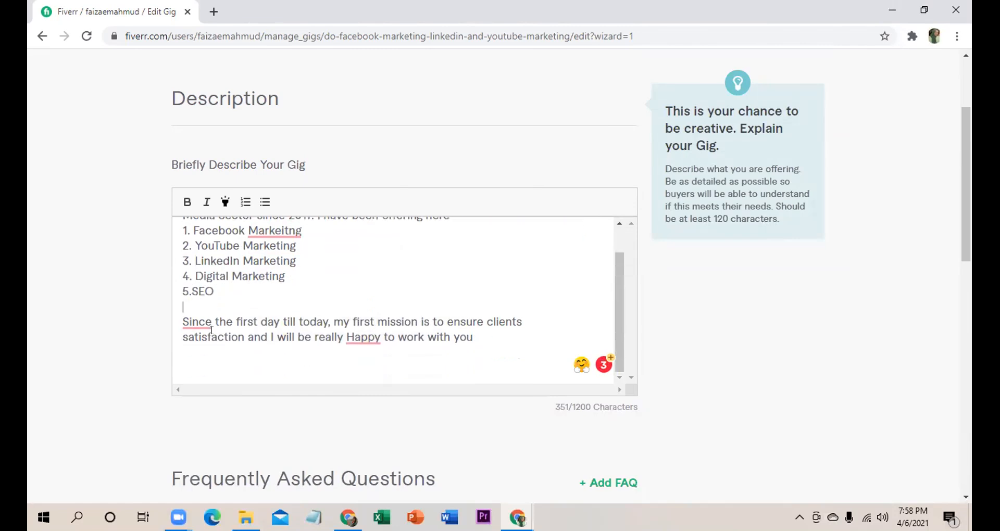
pyautogui.scroll(-3, 356, 316)
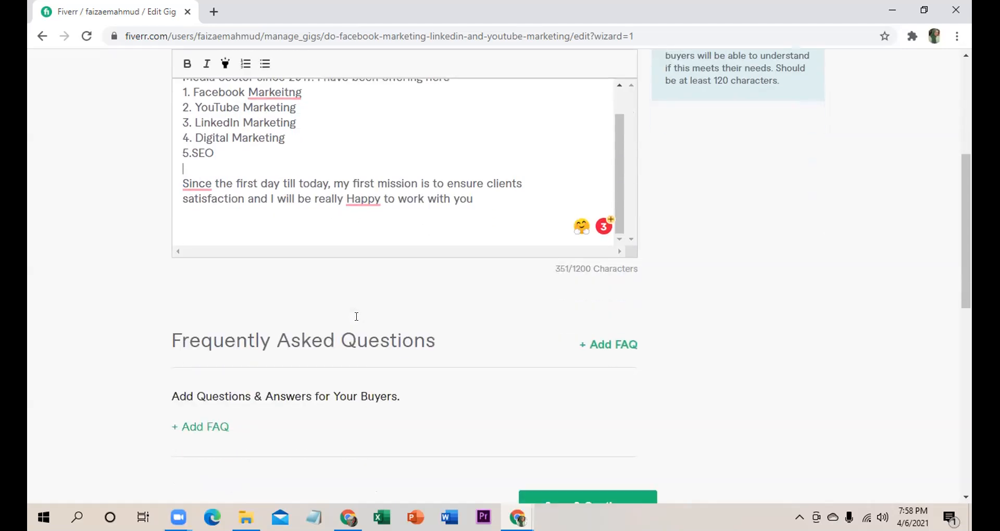
# Correct 'Markeitng' to 'Marketing' in the Facebook Marketing list item
pyautogui.scroll(-4, 338, 295)
pyautogui.scroll(7, 339, 295)
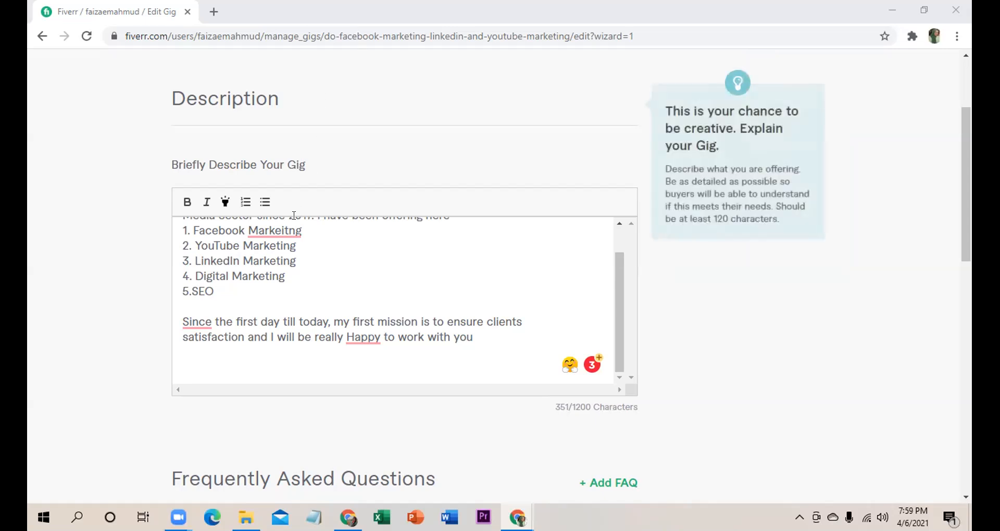
pyautogui.click(284, 260)
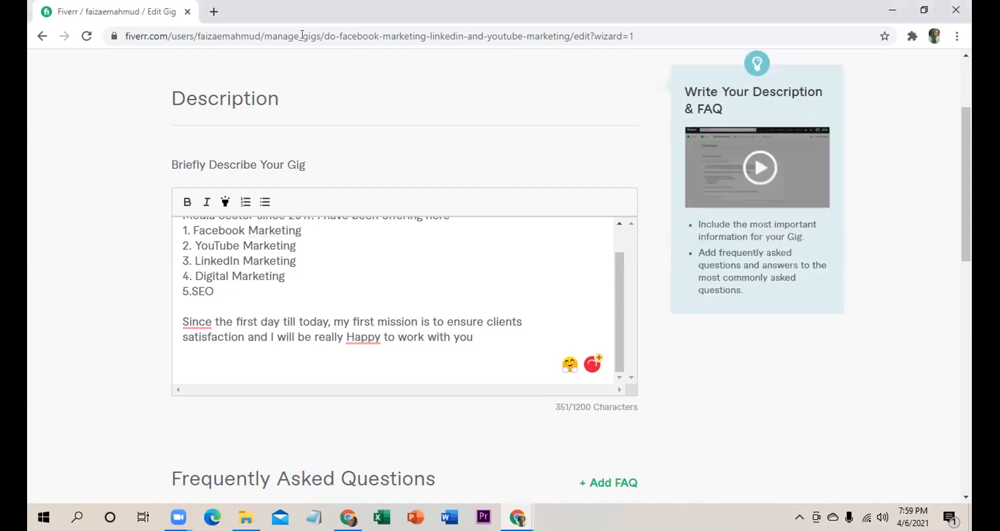
pyautogui.moveTo(194, 317)
pyautogui.click(505, 26)
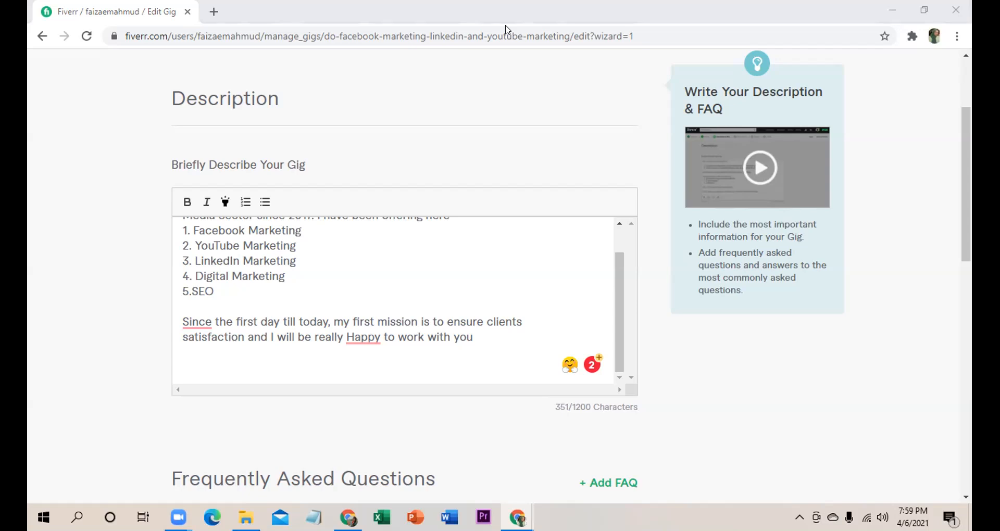
# Change 'Since' to 'From' and lowercase 'happy' in the closing sentence
pyautogui.click(183, 308)
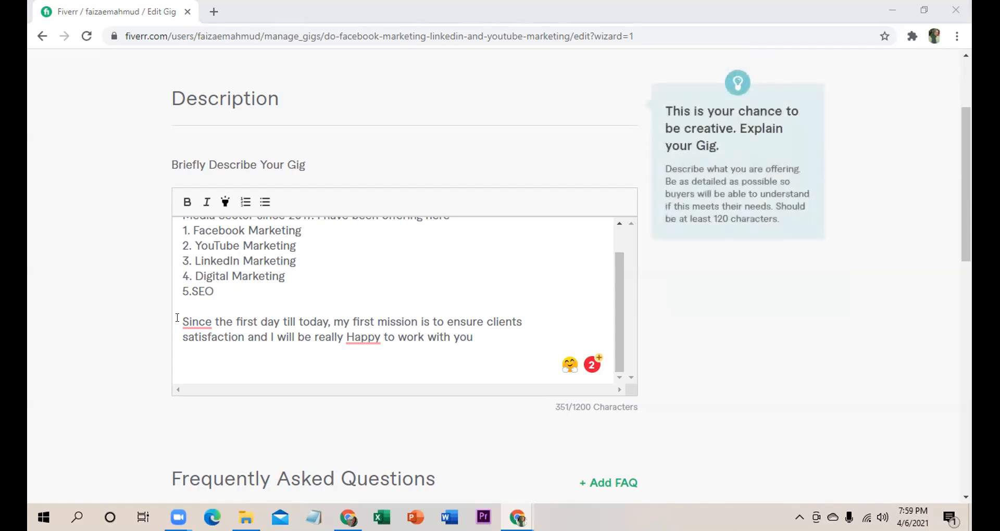
pyautogui.moveTo(192, 327)
pyautogui.click(197, 357)
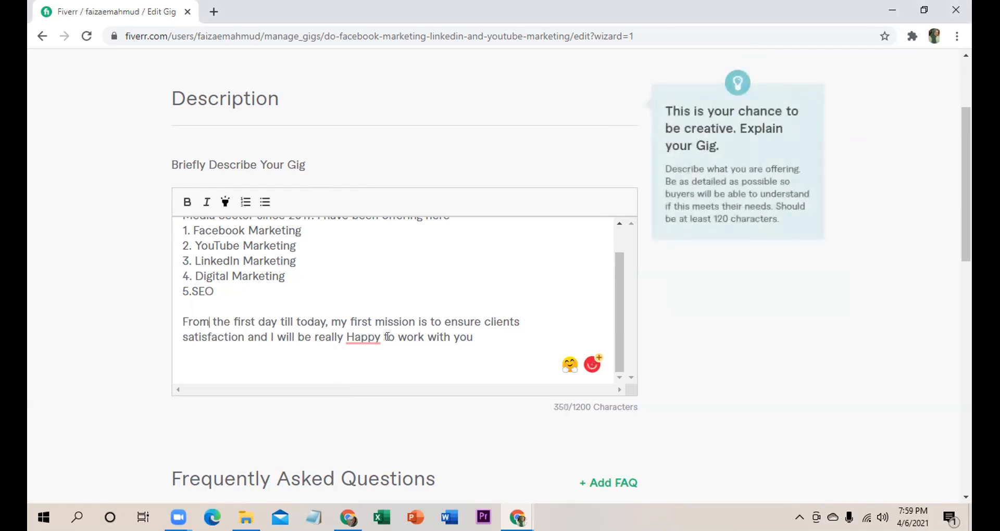
pyautogui.moveTo(355, 334)
pyautogui.click(363, 374)
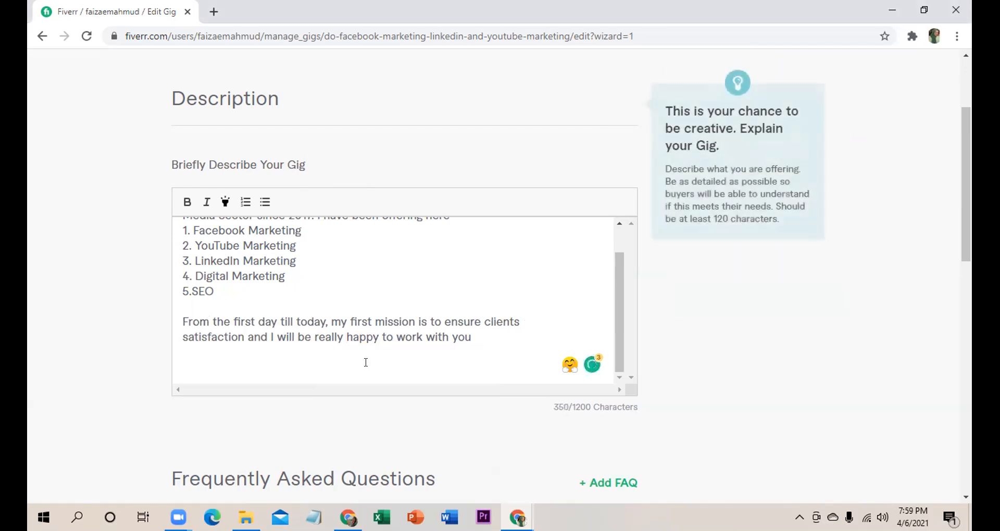
# Scroll through the 350-character description to review it
pyautogui.scroll(1, 365, 359)
pyautogui.scroll(-1, 366, 354)
pyautogui.scroll(-5, 361, 328)
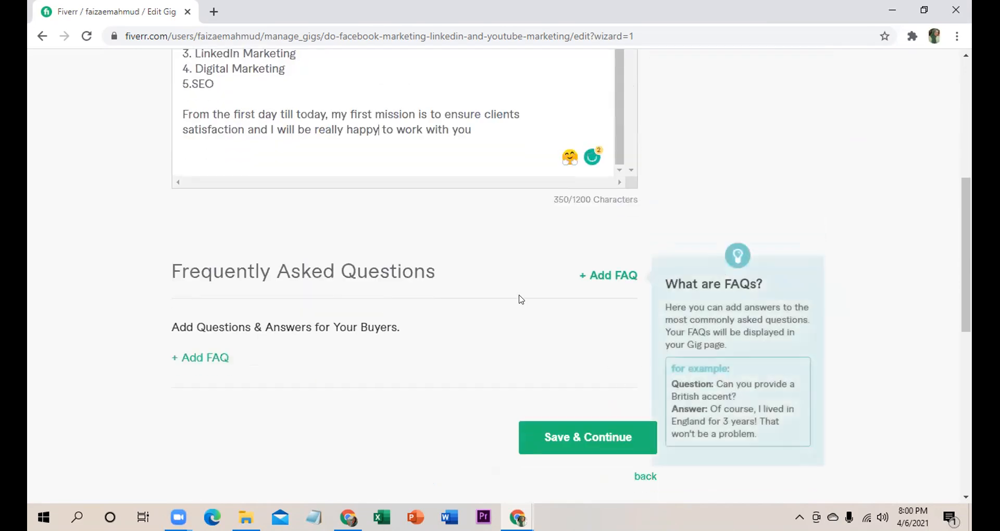
pyautogui.scroll(-4, 519, 297)
pyautogui.scroll(5, 521, 300)
pyautogui.scroll(4, 495, 151)
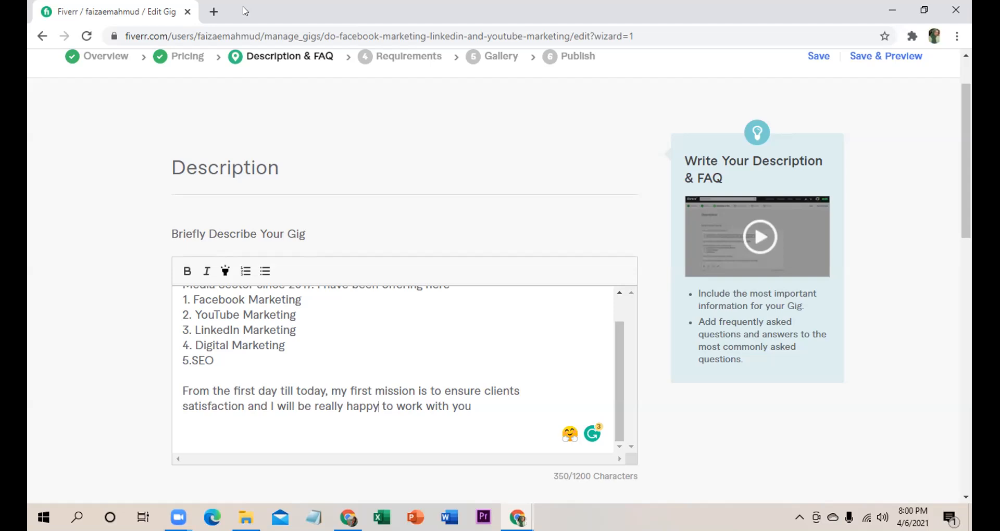
pyautogui.click(246, 11)
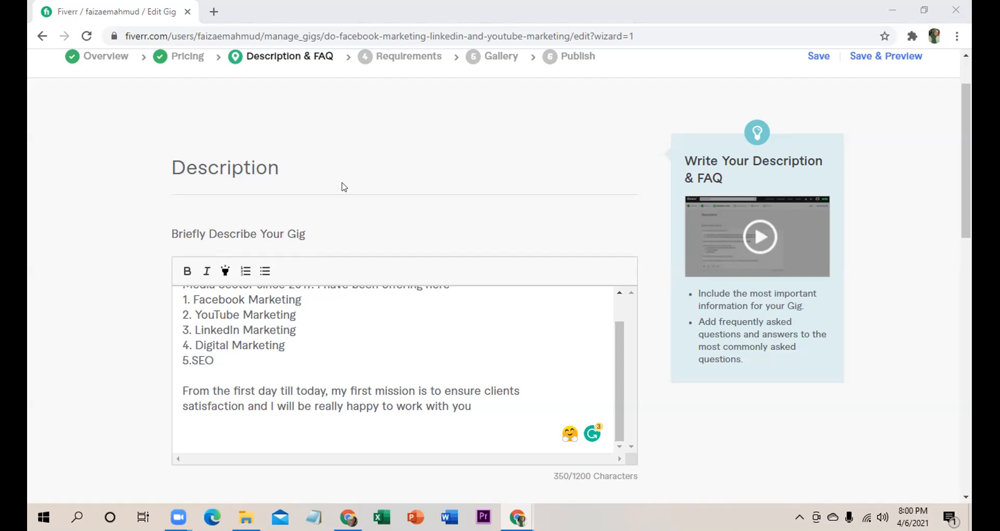
pyautogui.scroll(-6, 365, 245)
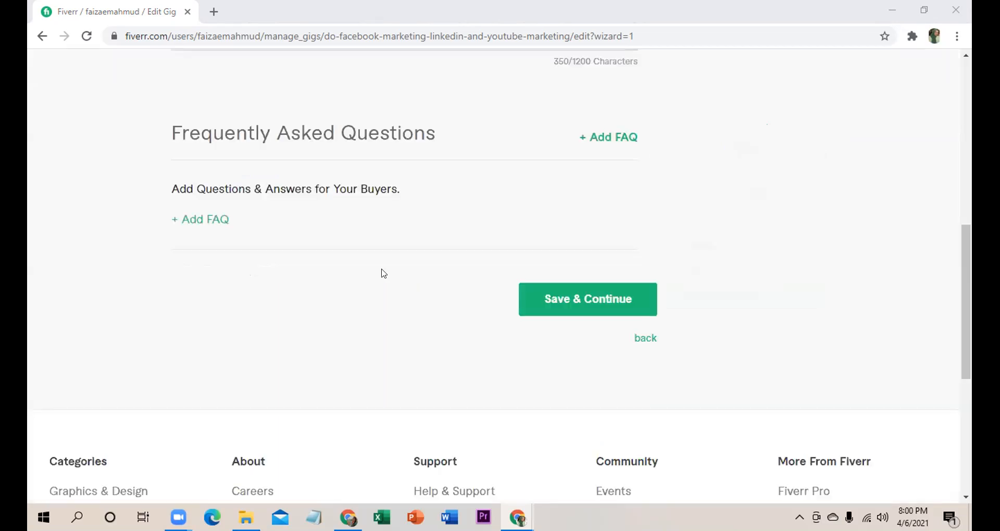
pyautogui.scroll(1, 384, 272)
pyautogui.scroll(4, 384, 244)
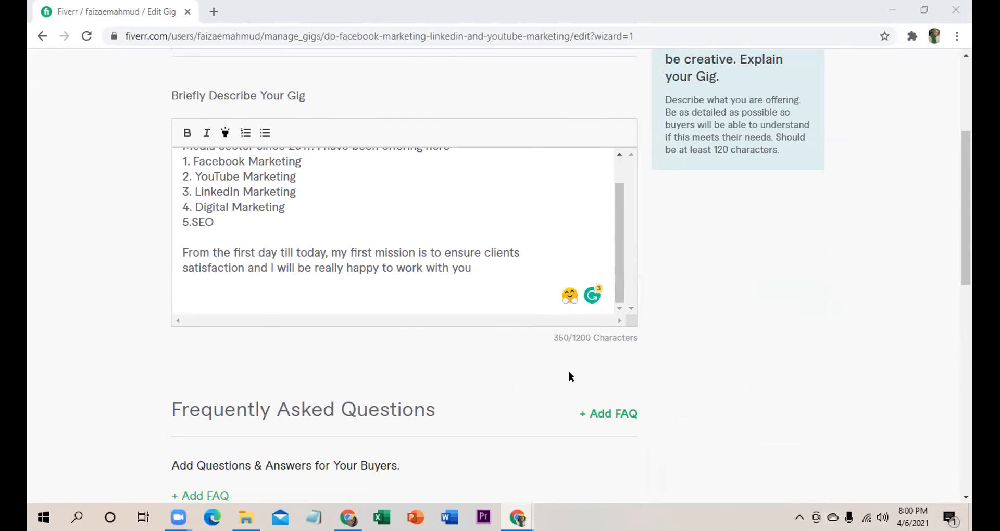
pyautogui.scroll(-4, 570, 375)
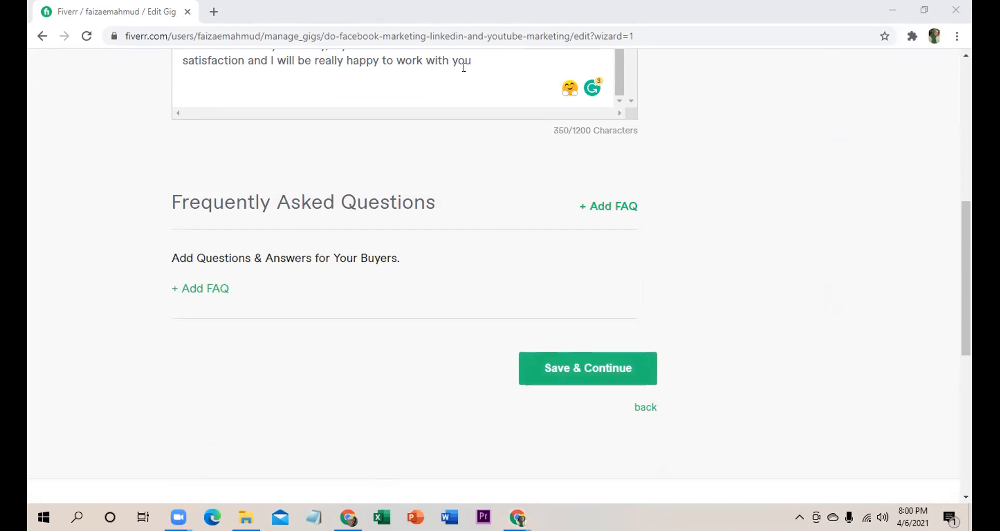
pyautogui.moveTo(245, 250)
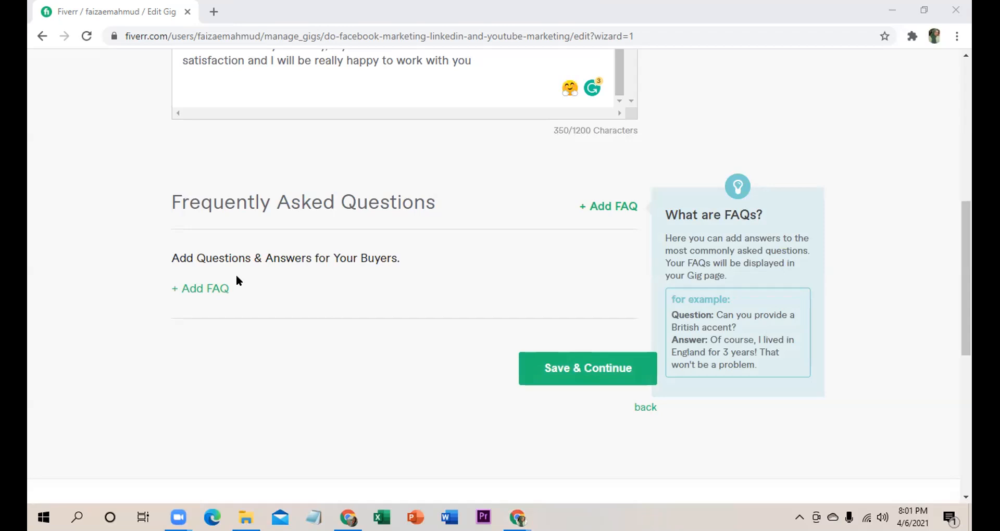
# Add a new FAQ with the question 'What Type of Campaign do you Run?'
pyautogui.click(203, 288)
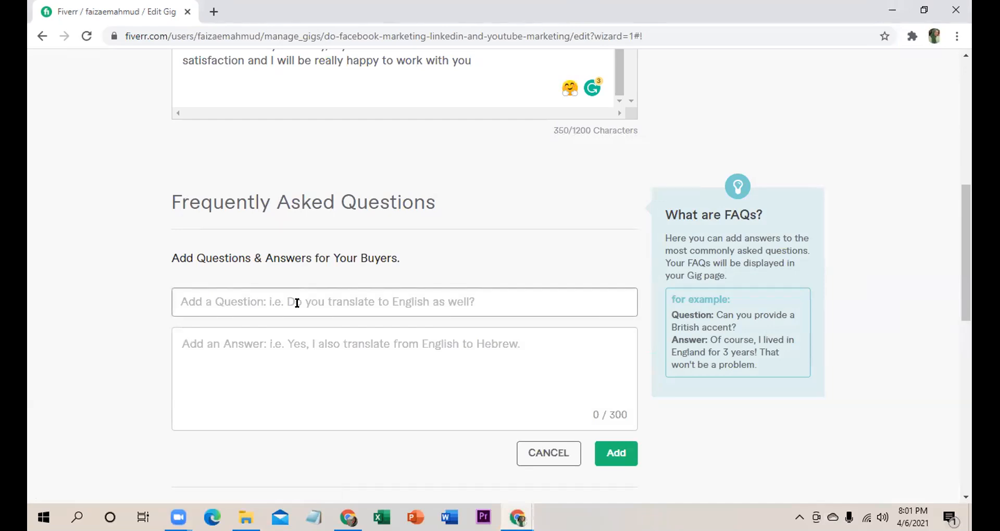
pyautogui.write('What Ty')
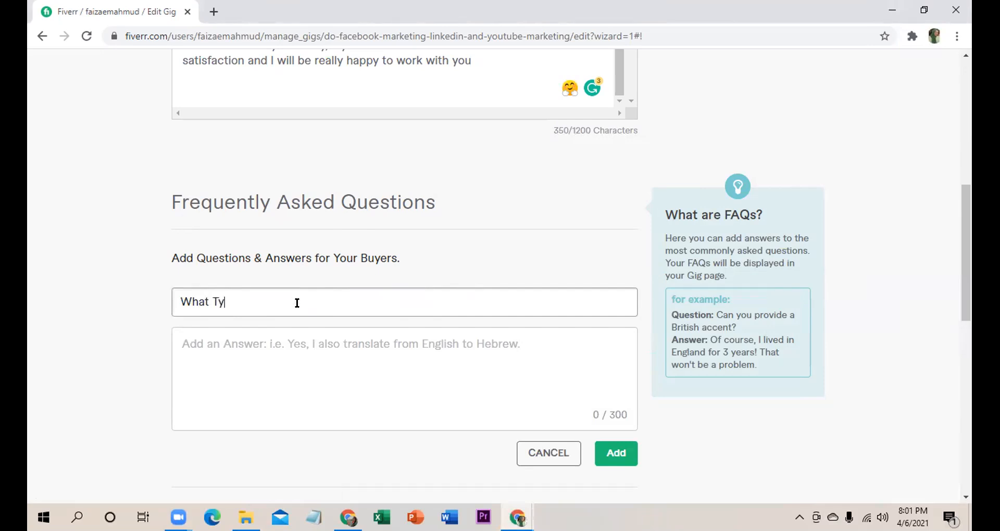
pyautogui.write('pe of Campai')
pyautogui.press('BackSpace')
pyautogui.write('ign do')
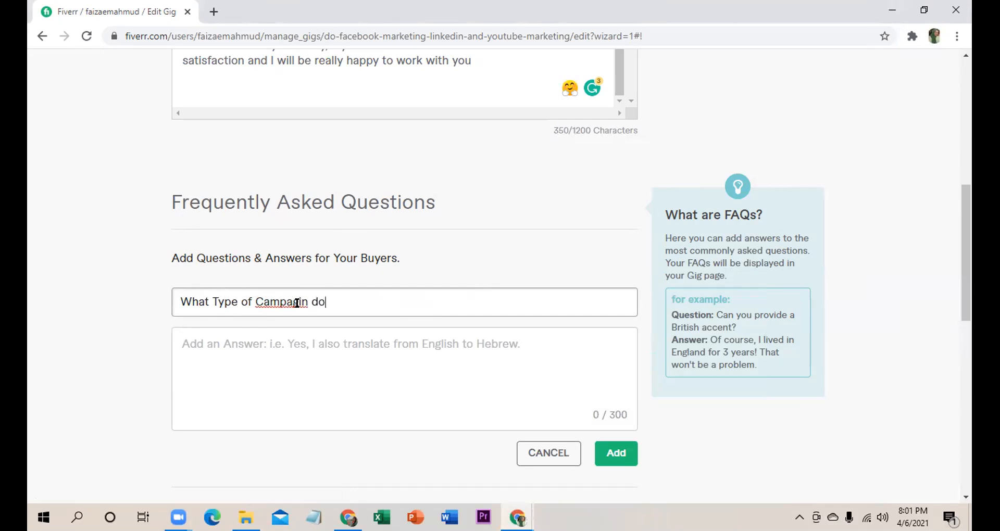
pyautogui.write(' you Run?')
pyautogui.rightClick(296, 303)
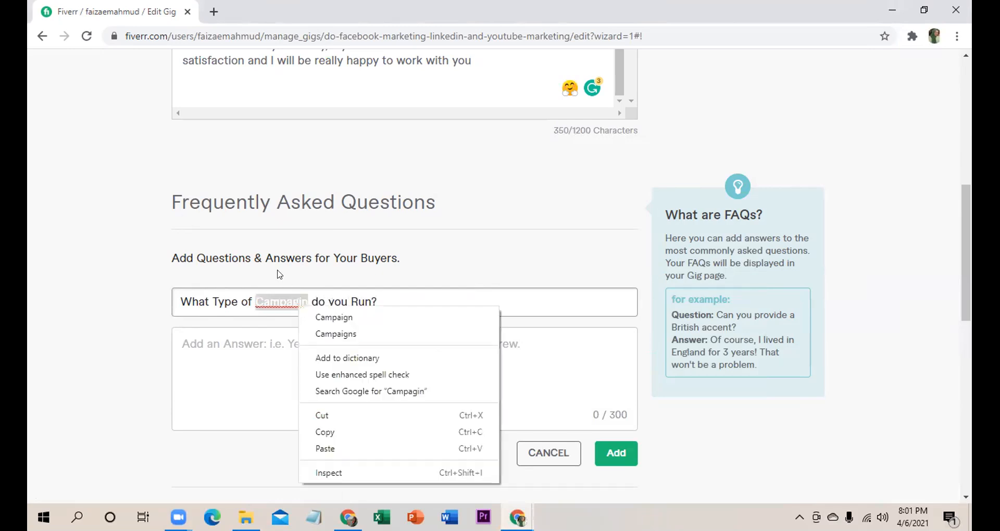
pyautogui.click(335, 317)
pyautogui.click(313, 345)
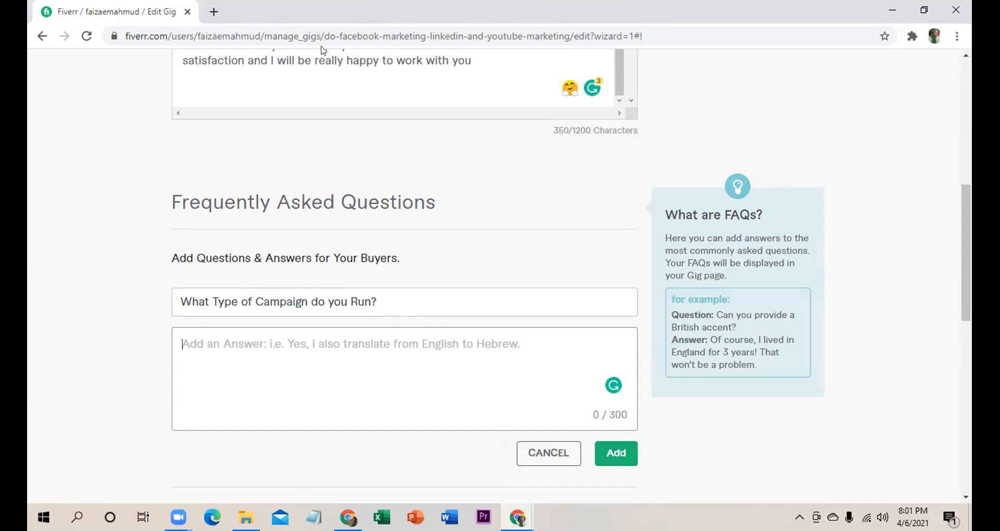
# Answer it with 'Facebook Page Campaign', fixing the misspelled 'Campagin'
pyautogui.click(318, 28)
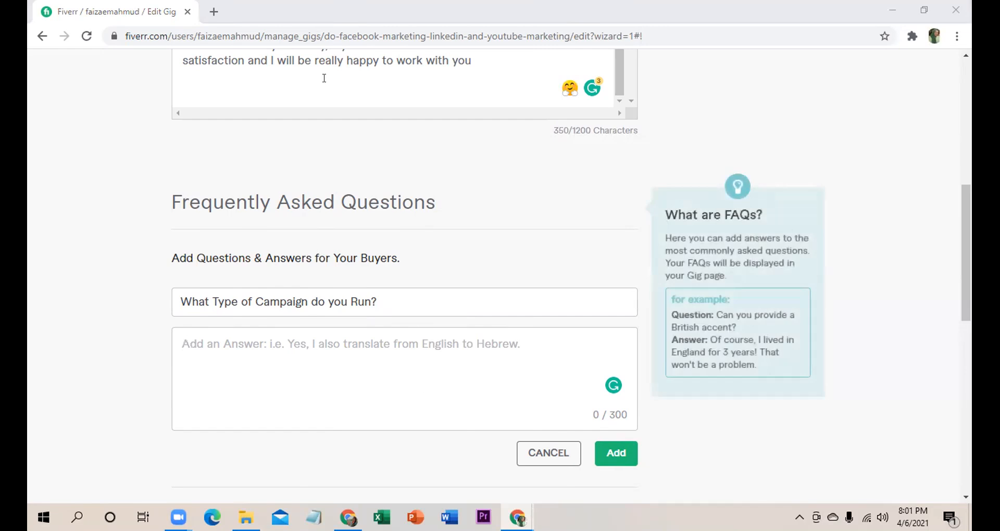
pyautogui.click(226, 347)
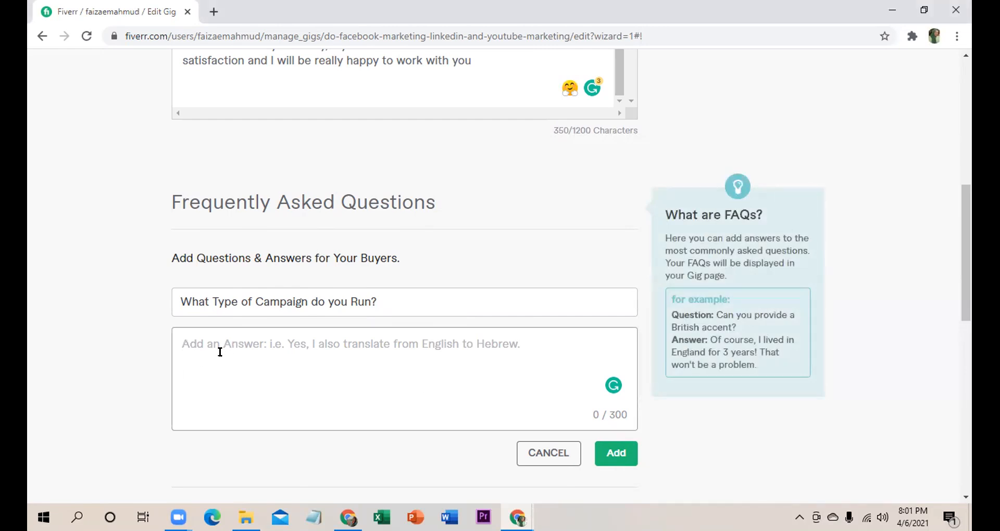
pyautogui.write('Facebook Page Campagin')
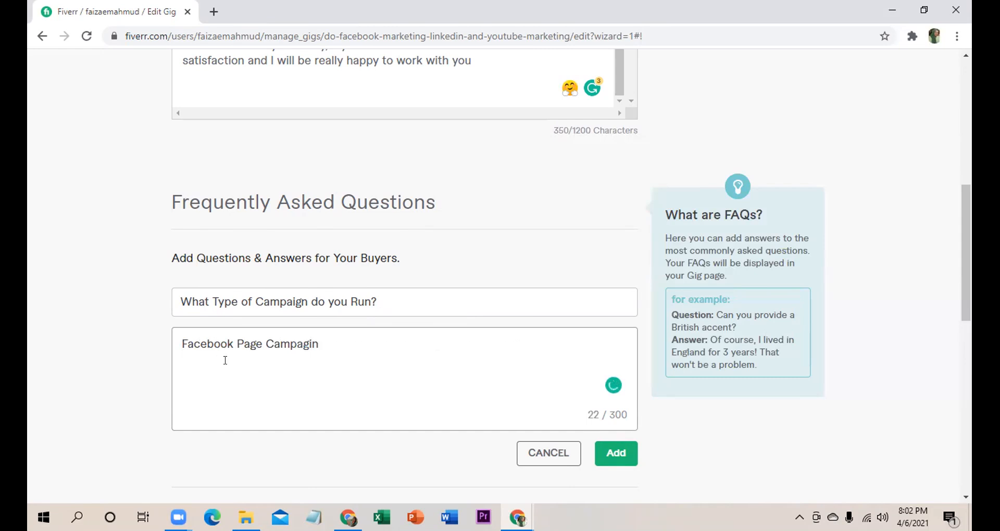
pyautogui.click(257, 344)
pyautogui.press('BackSpace')
pyautogui.click(234, 32)
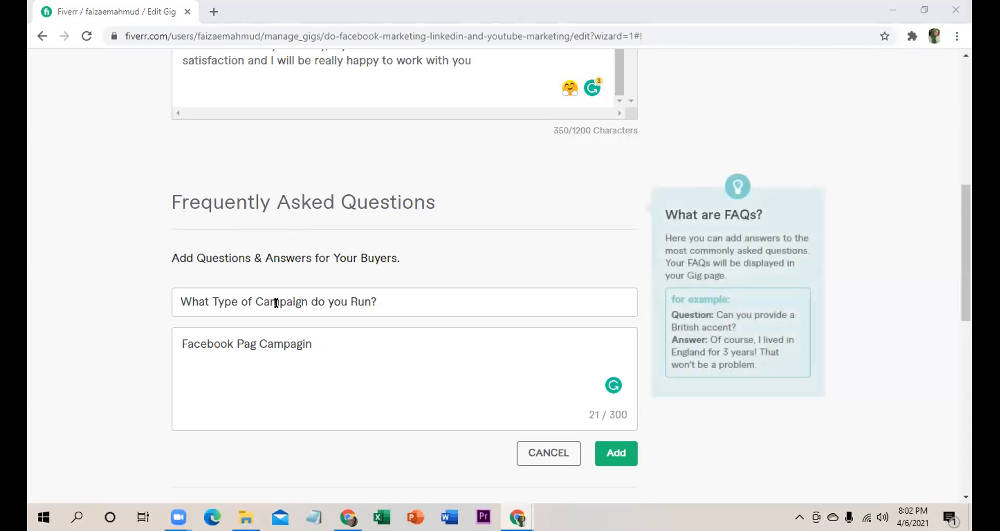
pyautogui.click(256, 341)
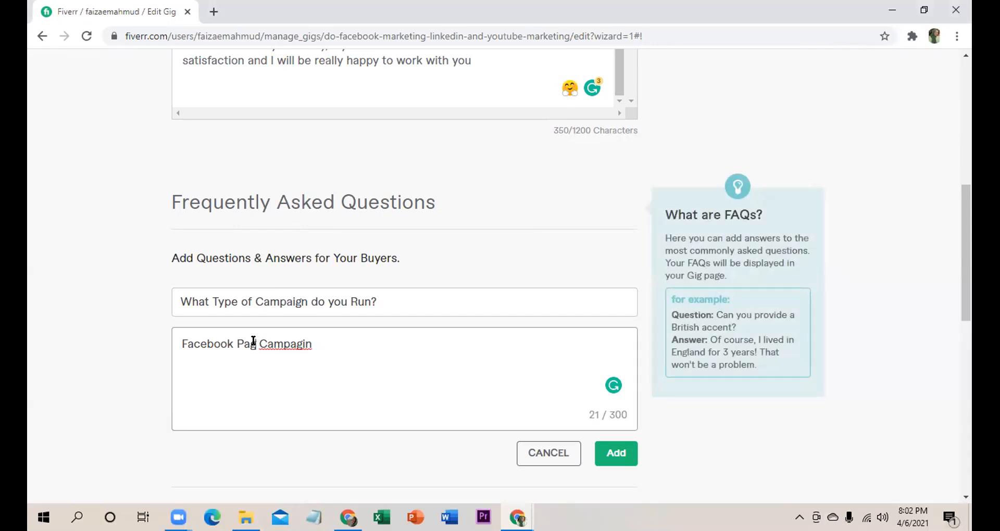
pyautogui.write('e')
pyautogui.rightClick(285, 344)
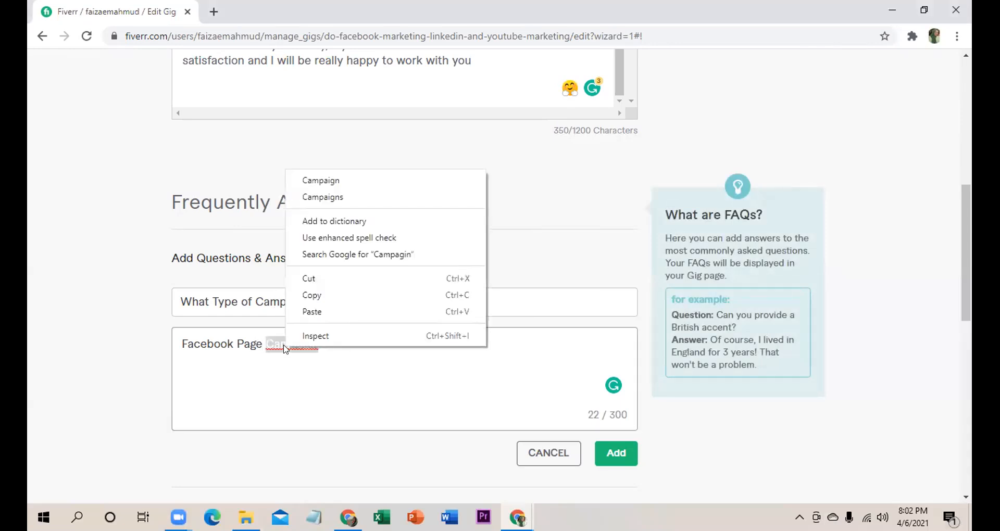
pyautogui.click(348, 180)
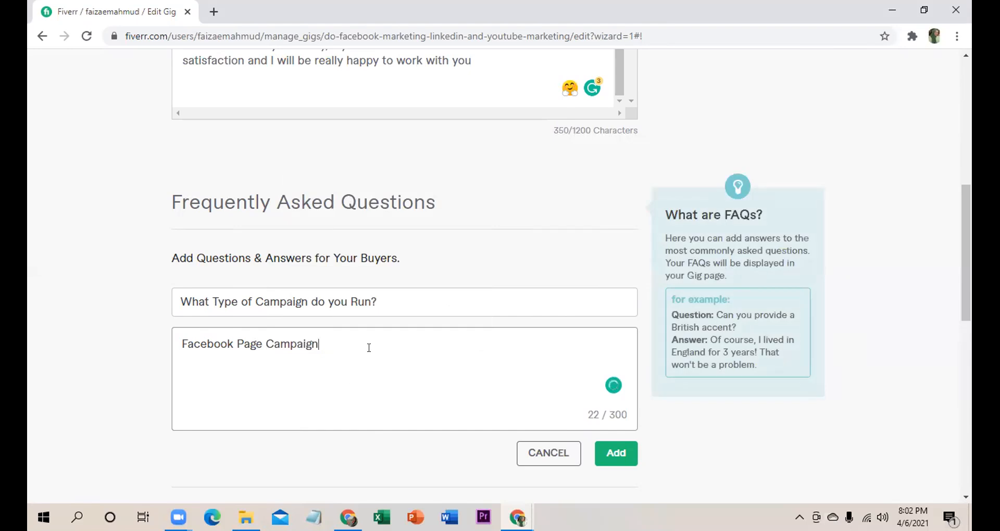
# Reword the answer to 'Facebook Paid Campaign', add the FAQ, and Save & Continue
pyautogui.scroll(1, 369, 346)
pyautogui.scroll(2, 371, 349)
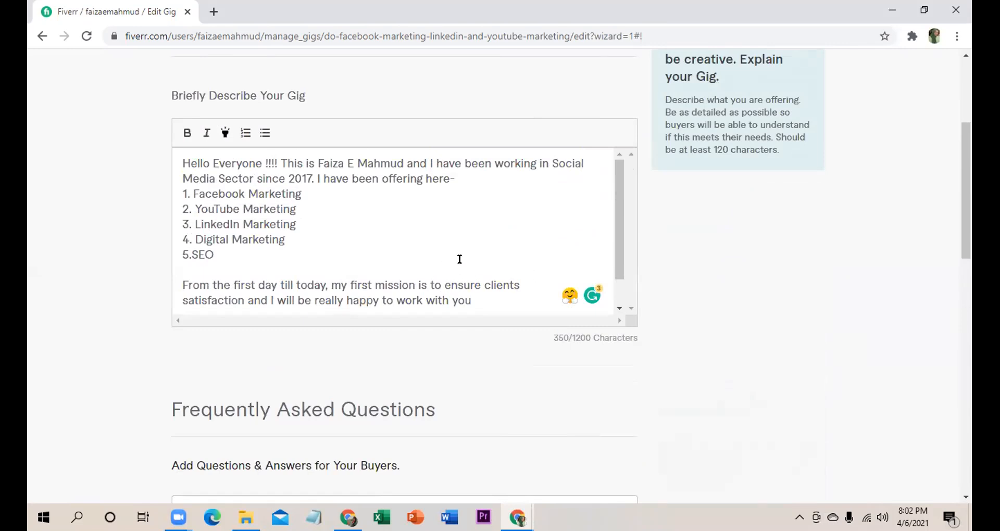
pyautogui.scroll(-2, 444, 267)
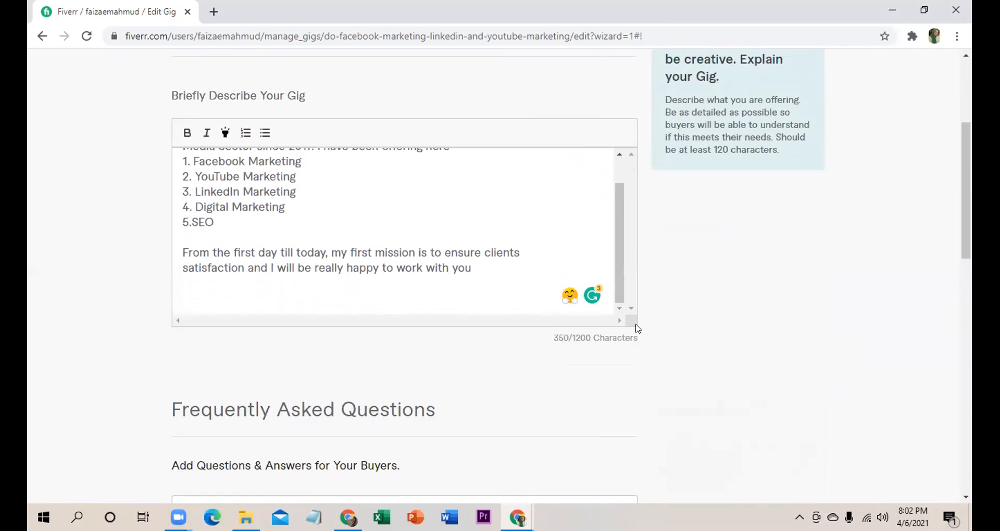
pyautogui.scroll(-4, 631, 326)
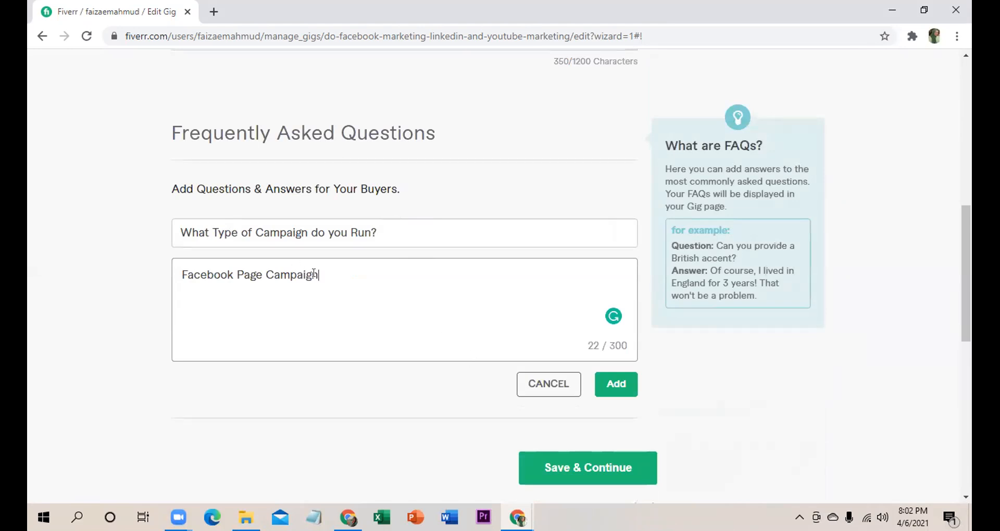
pyautogui.click(260, 275)
pyautogui.press('BackSpace')
pyautogui.press('BackSpace')
pyautogui.write('id')
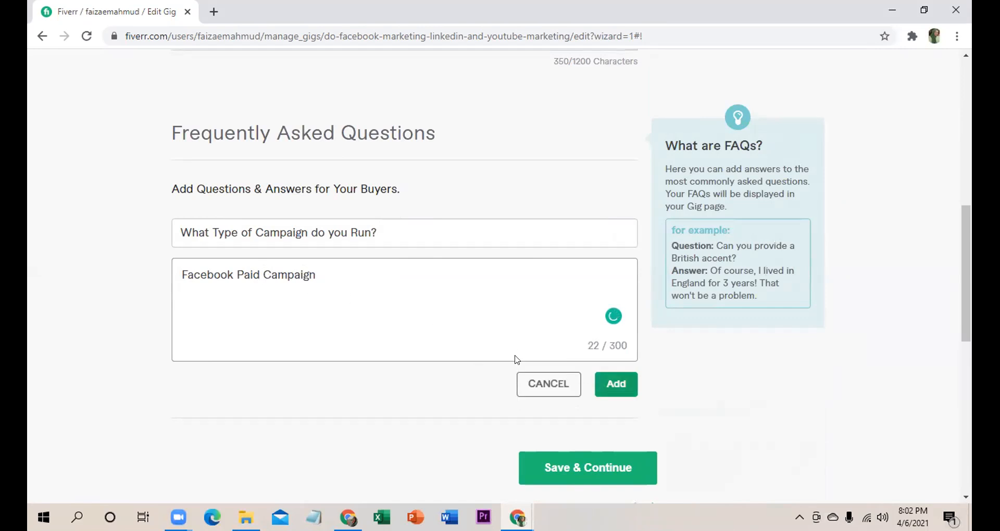
pyautogui.click(614, 383)
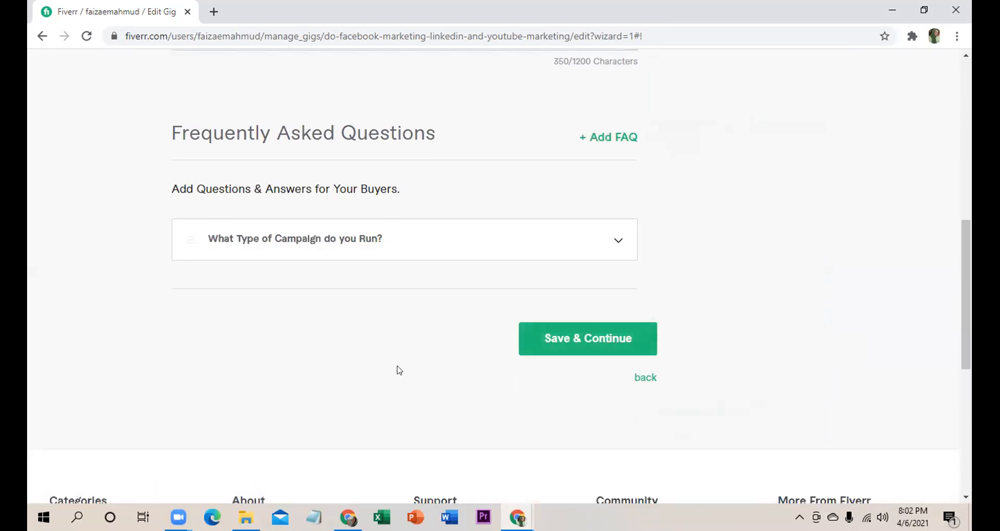
pyautogui.click(534, 352)
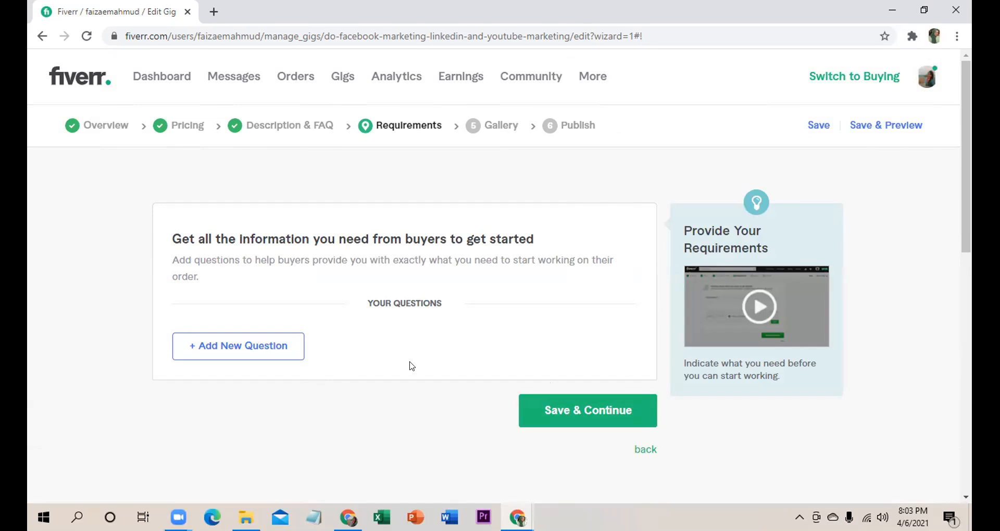
# Add a new buyer requirement question and place the cursor in its text box
pyautogui.click(286, 344)
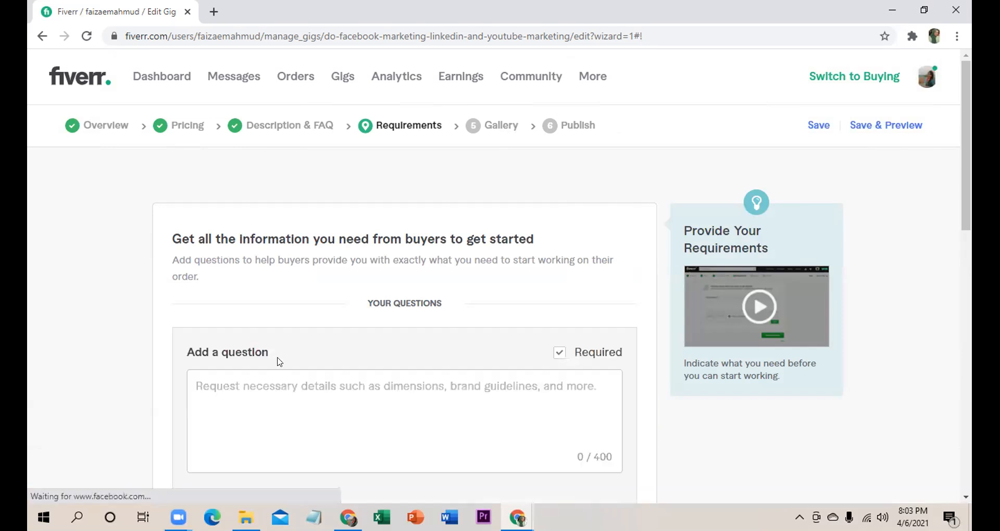
pyautogui.click(276, 386)
pyautogui.scroll(-2, 276, 385)
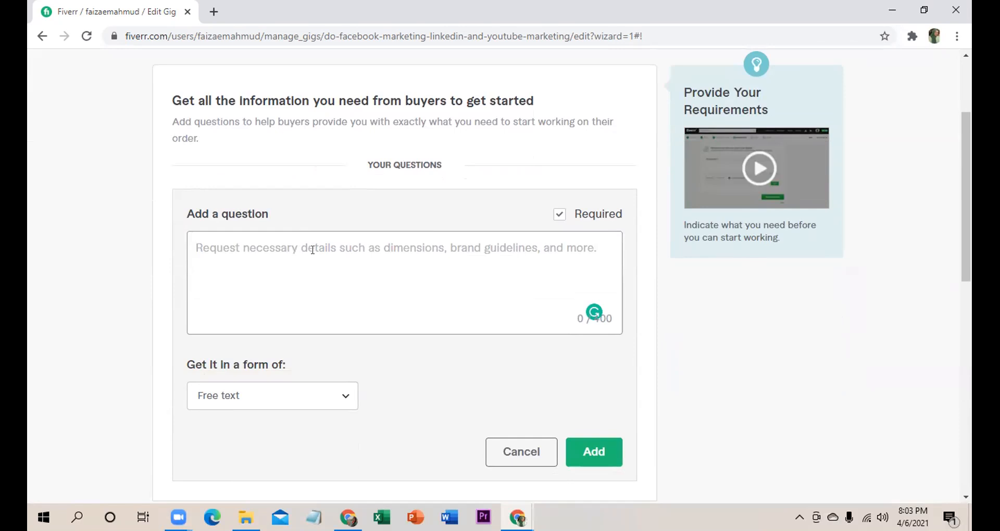
# Paste the requirement text after 'I require' and delete the duplicated 'I require'
pyautogui.write('I re')
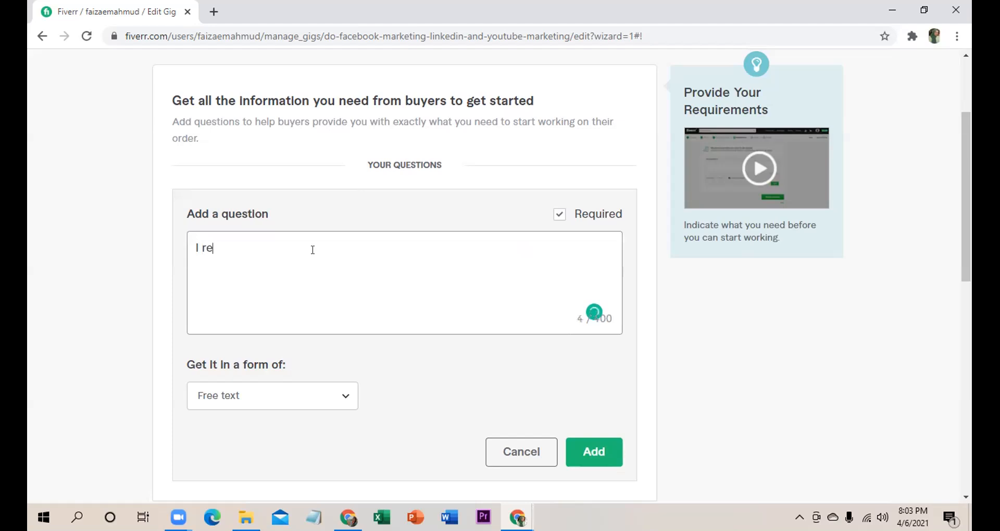
pyautogui.write('quire')
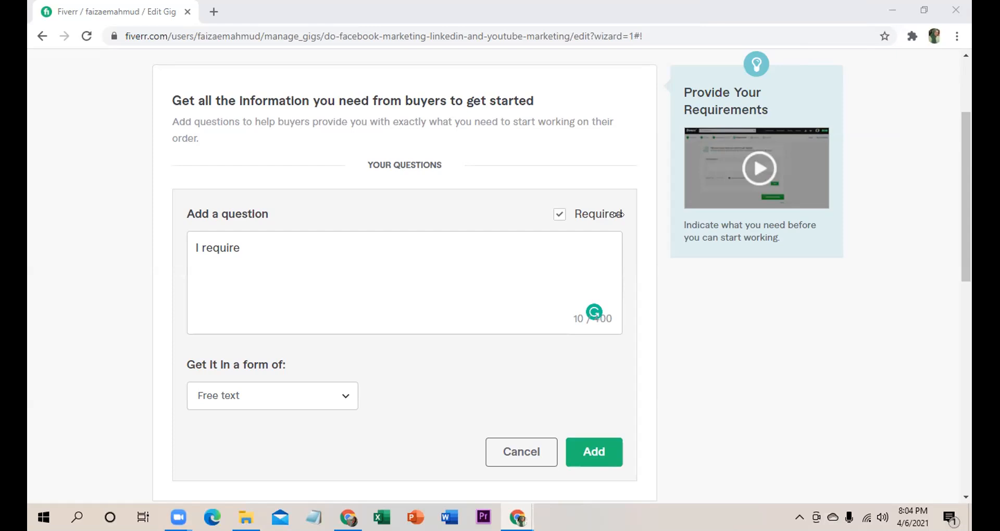
pyautogui.click(334, 259)
pyautogui.write('I require  access of Business account,  Payment gateway, Page access , YouTube Channel access in order to run campaign')
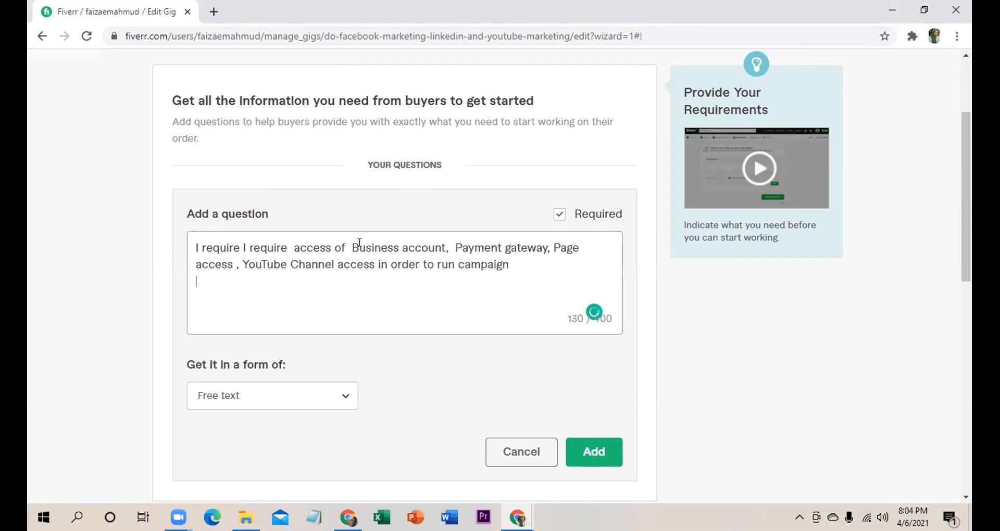
pyautogui.moveTo(239, 242); pyautogui.dragTo(140, 241)
pyautogui.press('BackSpace')
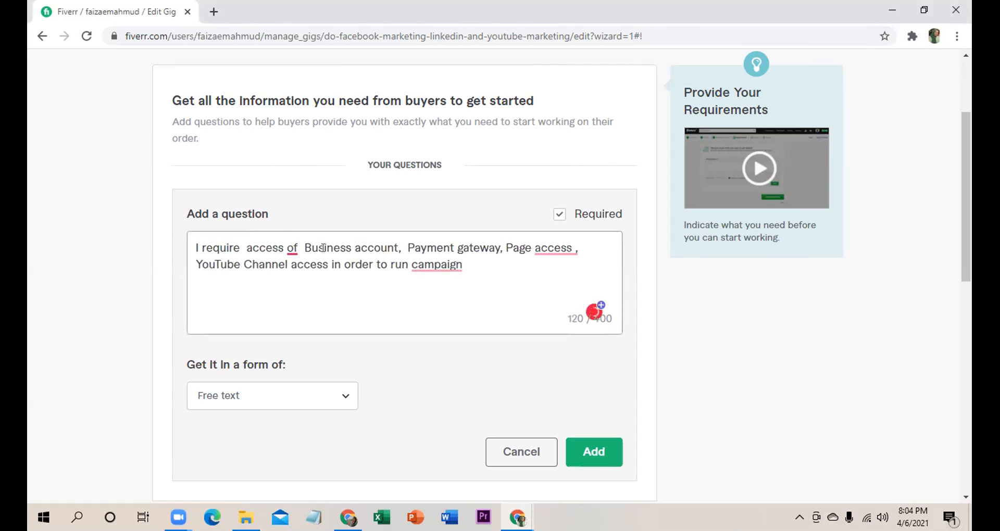
# Apply the 'run a campaign', comma-spacing and 'to' fixes, keeping Free text answers
pyautogui.moveTo(437, 265)
pyautogui.click(437, 301)
pyautogui.moveTo(555, 245)
pyautogui.click(547, 284)
pyautogui.moveTo(292, 249)
pyautogui.click(295, 287)
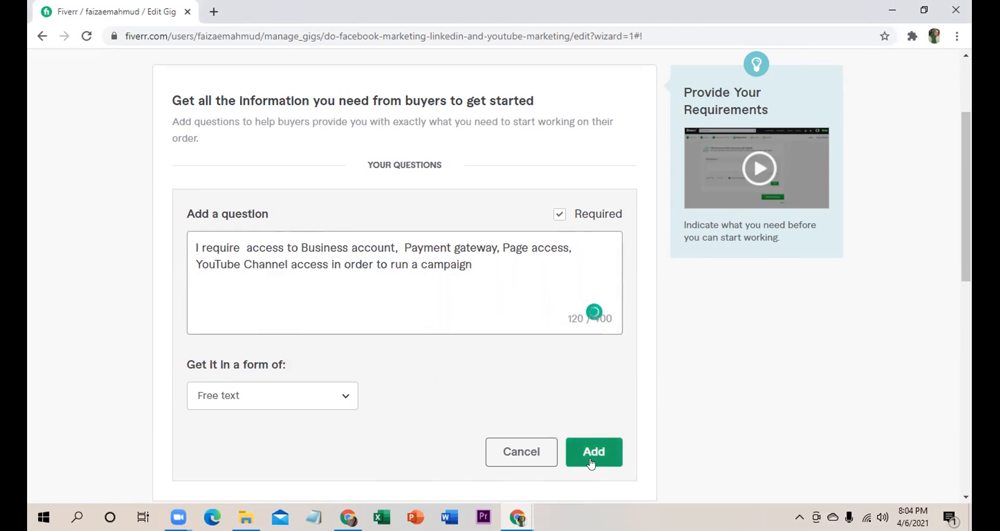
pyautogui.click(271, 396)
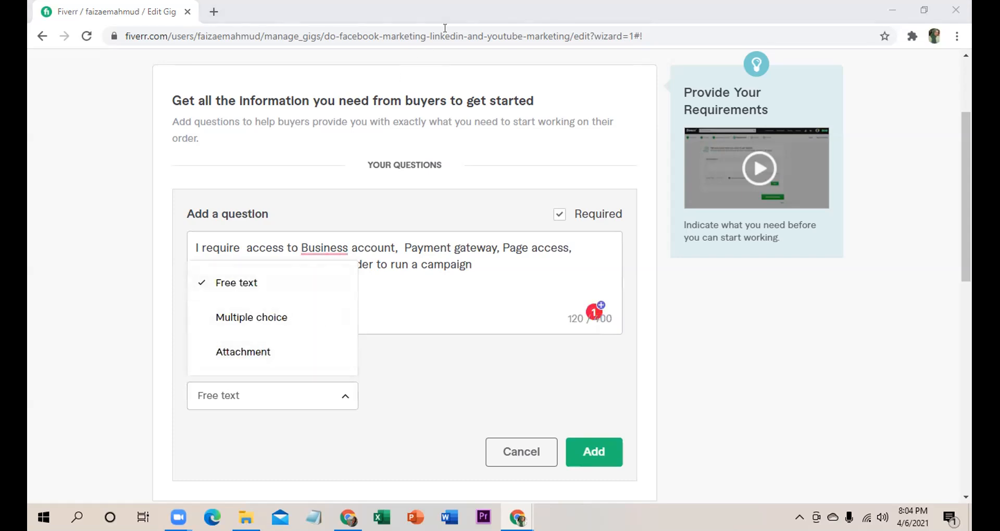
pyautogui.click(346, 340)
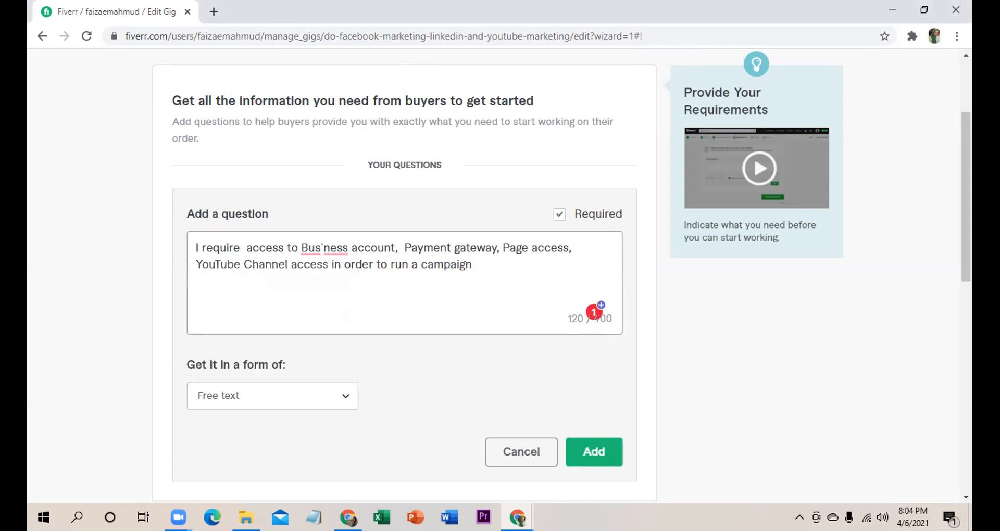
# Insert 'a' before 'Business account', add the question, and continue to Gallery
pyautogui.moveTo(323, 249)
pyautogui.click(331, 285)
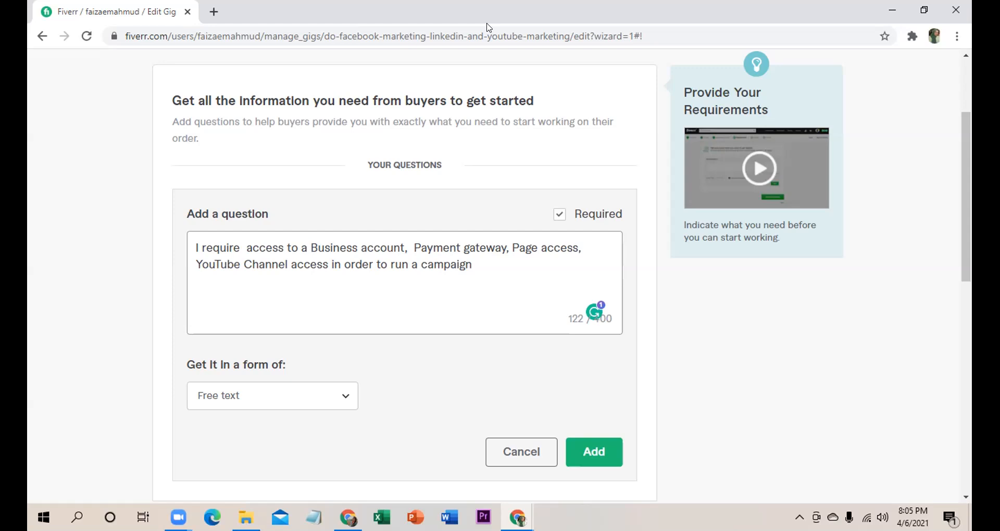
pyautogui.click(605, 452)
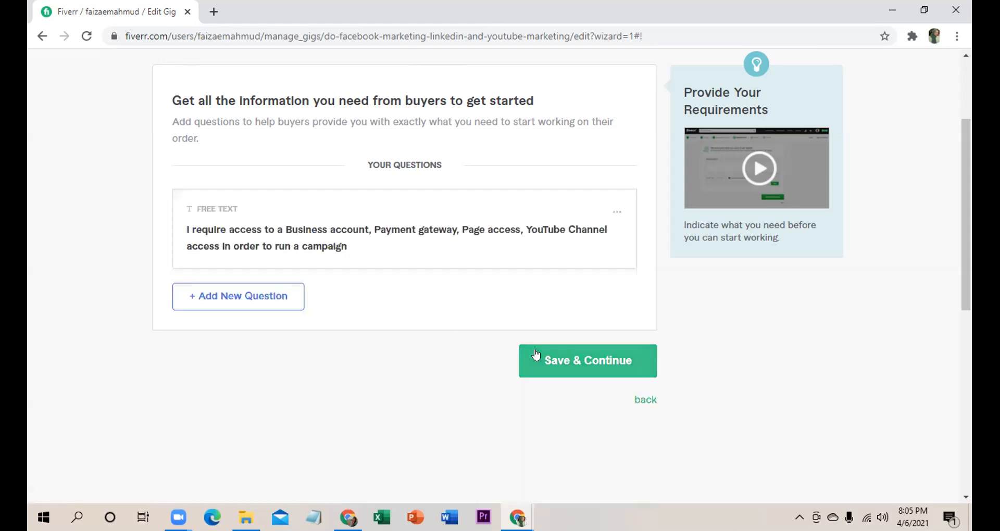
pyautogui.click(536, 356)
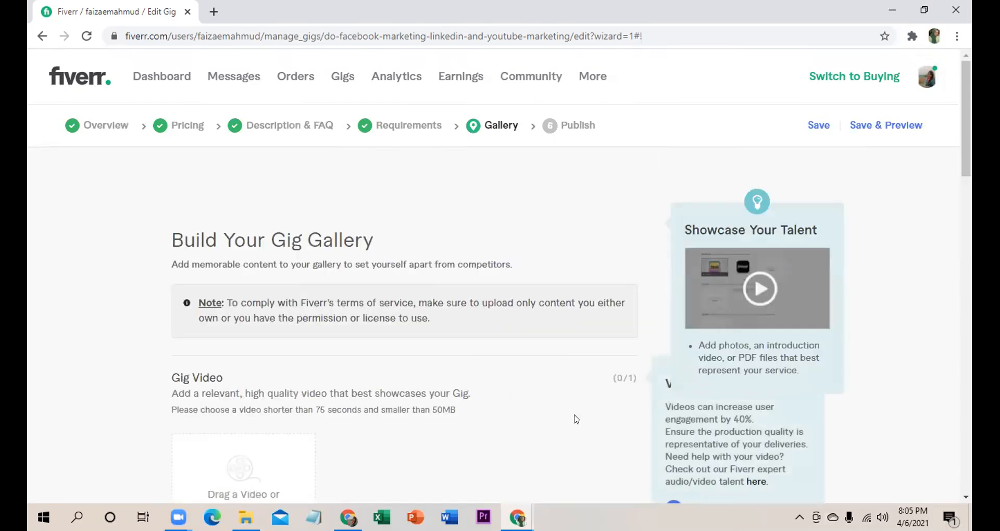
# Scroll through the Gallery page's video (0/1), photo (0/3), audio (0/3) and PDF (0/2) sections and back up
pyautogui.scroll(-2, 556, 407)
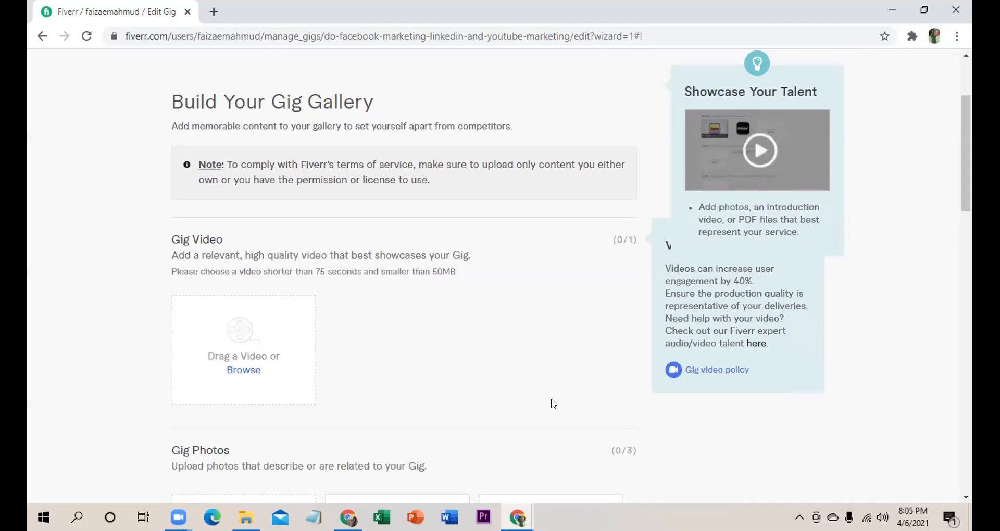
pyautogui.scroll(-4, 546, 395)
pyautogui.scroll(-3, 543, 394)
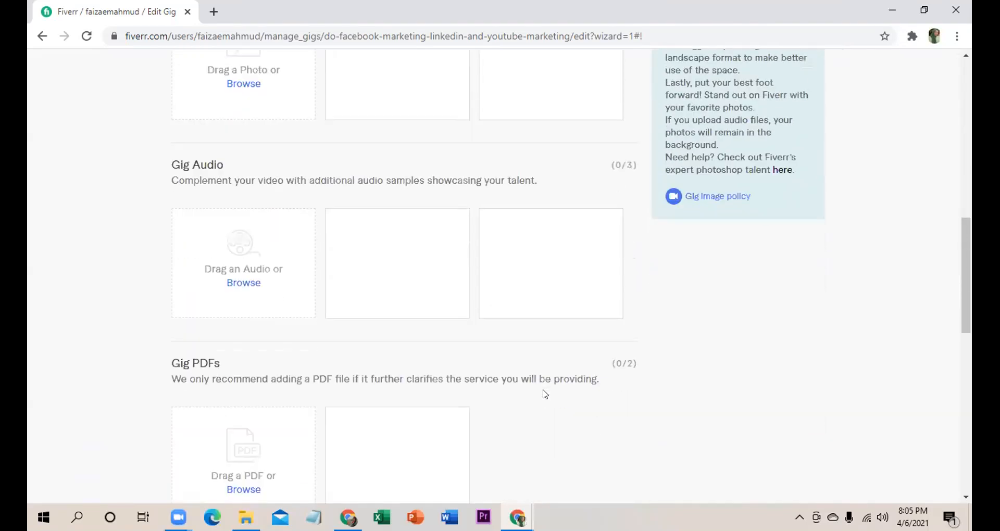
pyautogui.scroll(10, 542, 393)
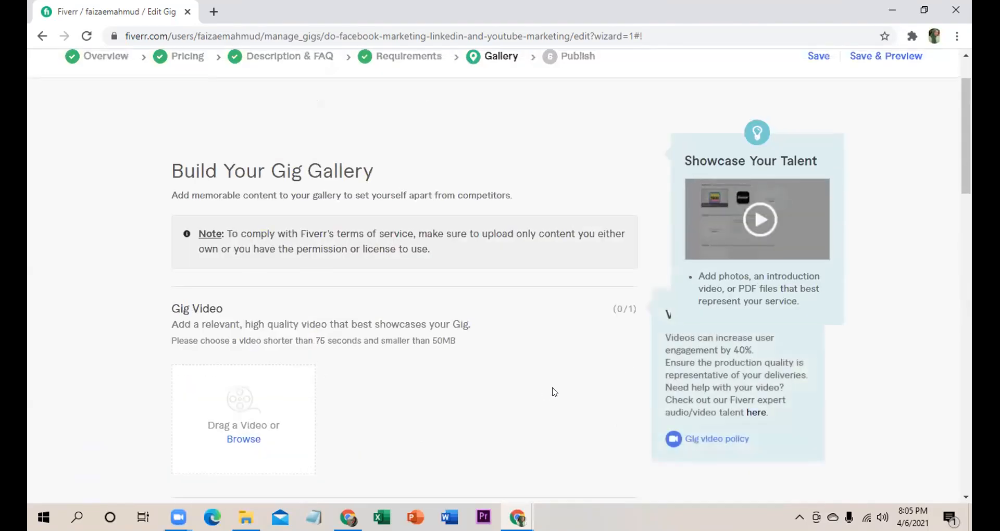
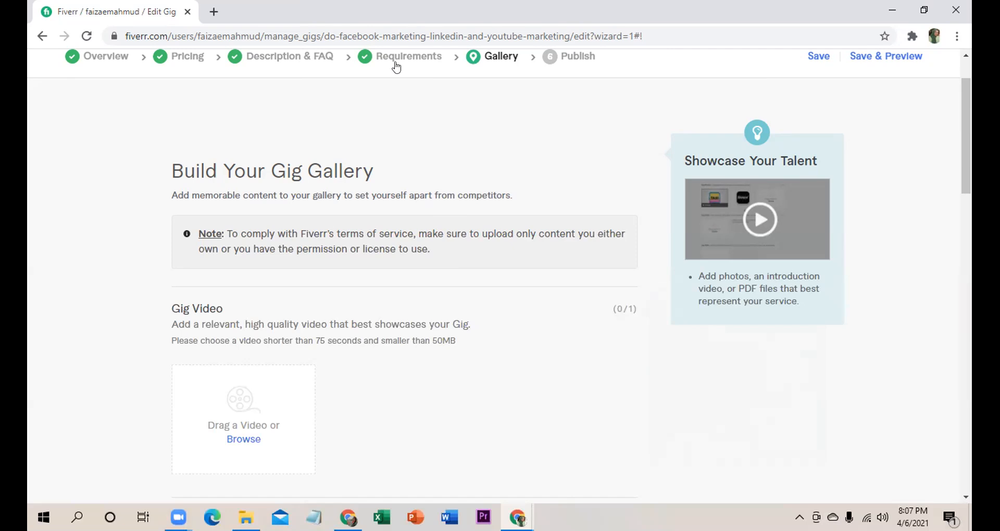
# Scroll up and down the Fiverr Gallery page to review its upload sections
pyautogui.scroll(-15, 331, 229)
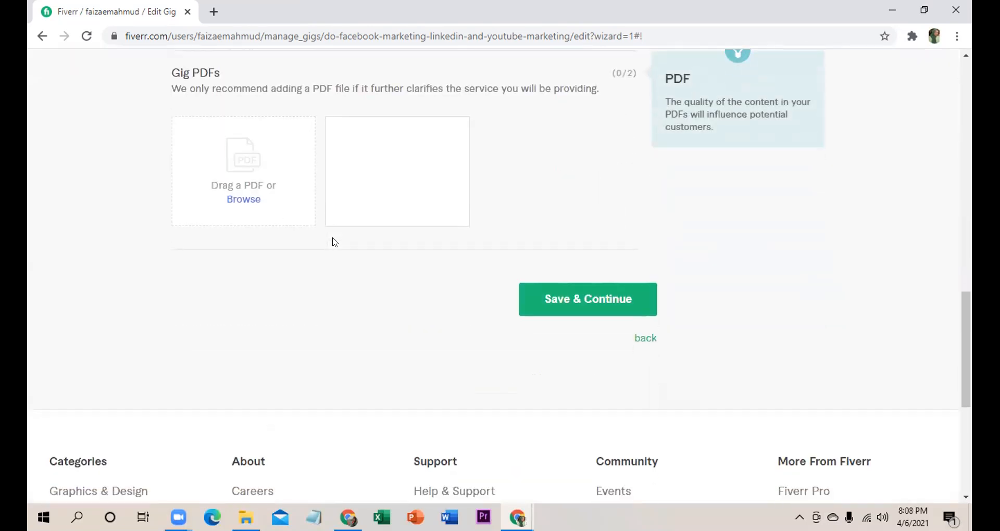
pyautogui.scroll(-5, 333, 242)
pyautogui.scroll(7, 334, 241)
pyautogui.scroll(4, 276, 225)
pyautogui.scroll(3, 557, 290)
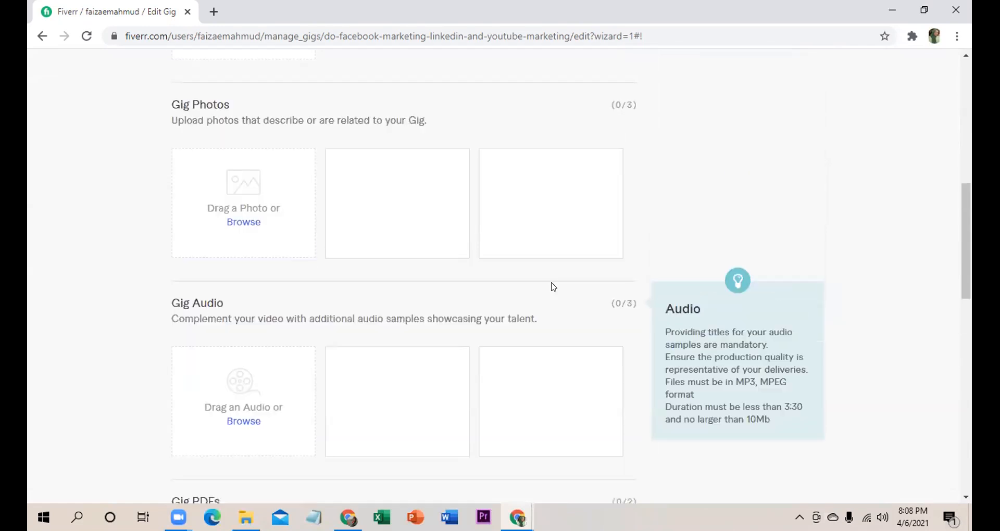
pyautogui.scroll(1, 553, 287)
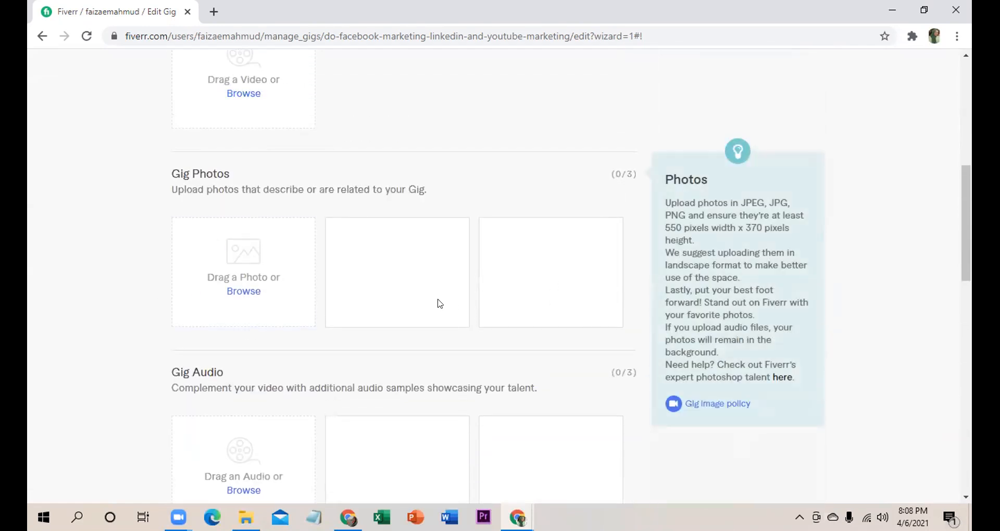
pyautogui.scroll(4, 440, 303)
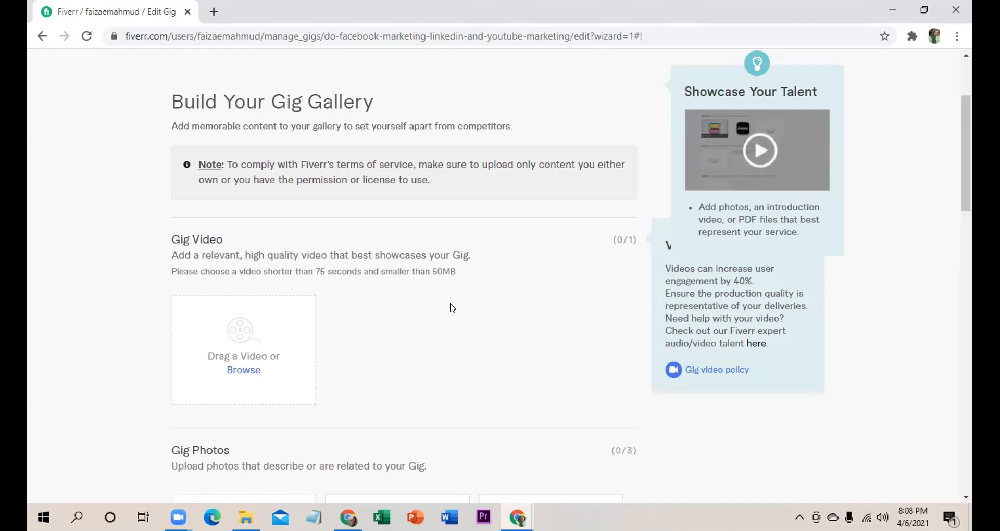
pyautogui.scroll(-5, 452, 308)
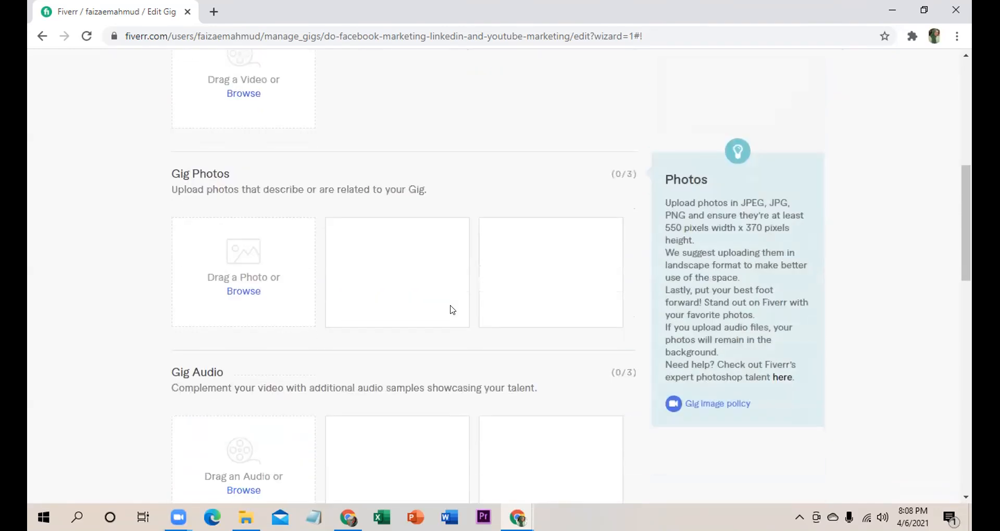
pyautogui.scroll(6, 452, 310)
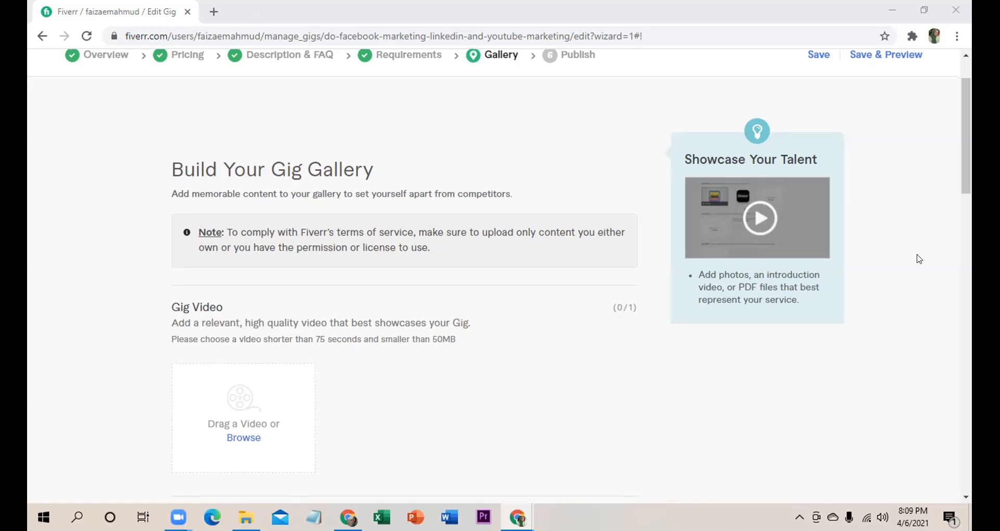
pyautogui.scroll(-5, 916, 257)
pyautogui.scroll(-4, 919, 261)
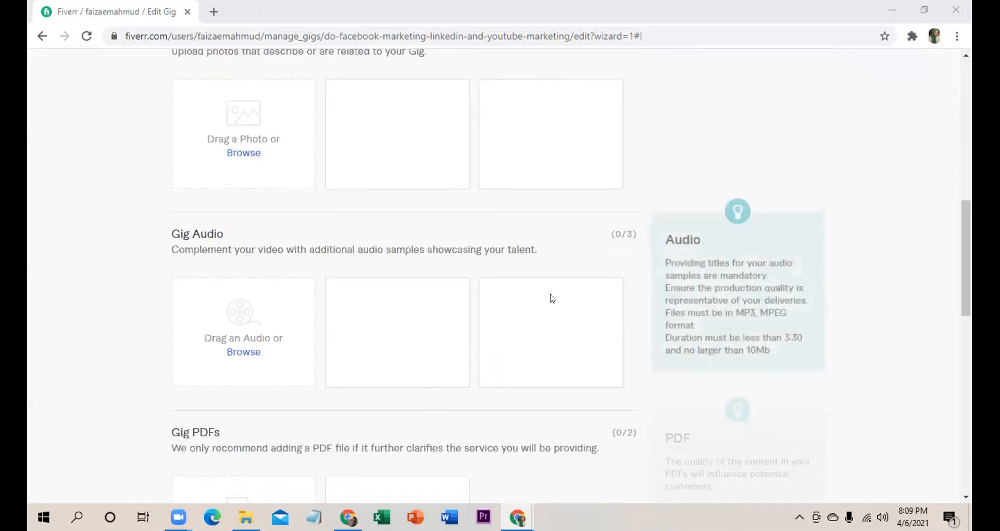
pyautogui.scroll(-4, 867, 337)
pyautogui.scroll(3, 867, 336)
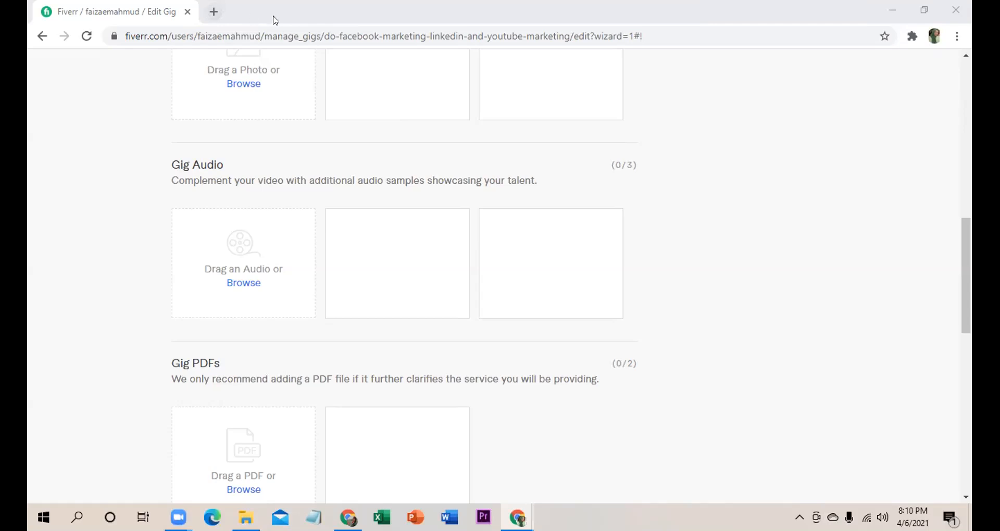
# Search 'canva' in a new tab and log in to Canva with the suggested Google account
pyautogui.click(213, 12)
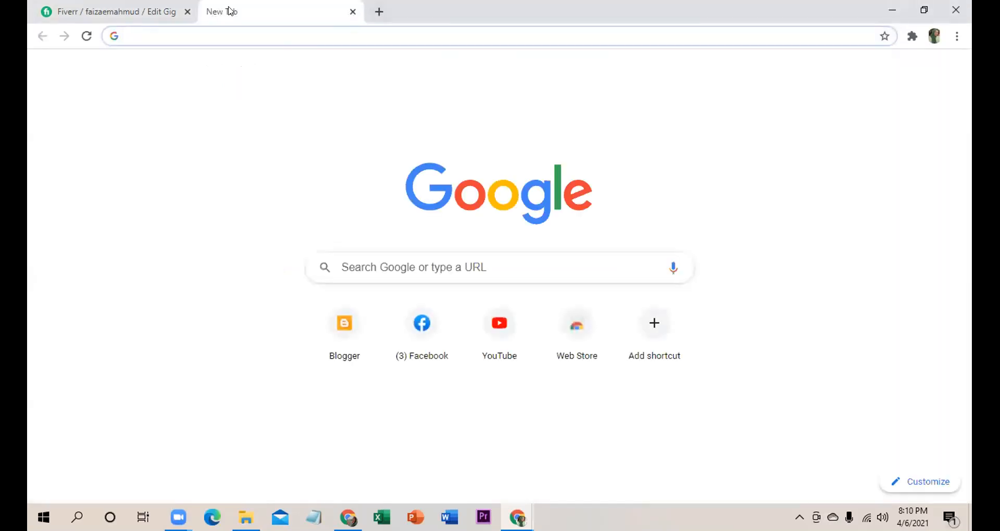
pyautogui.write('canva')
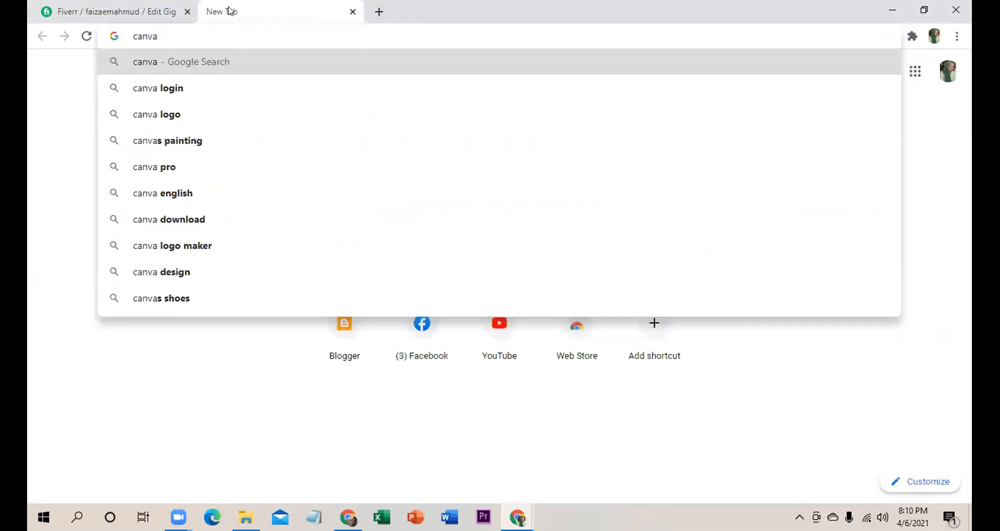
pyautogui.press('Return')
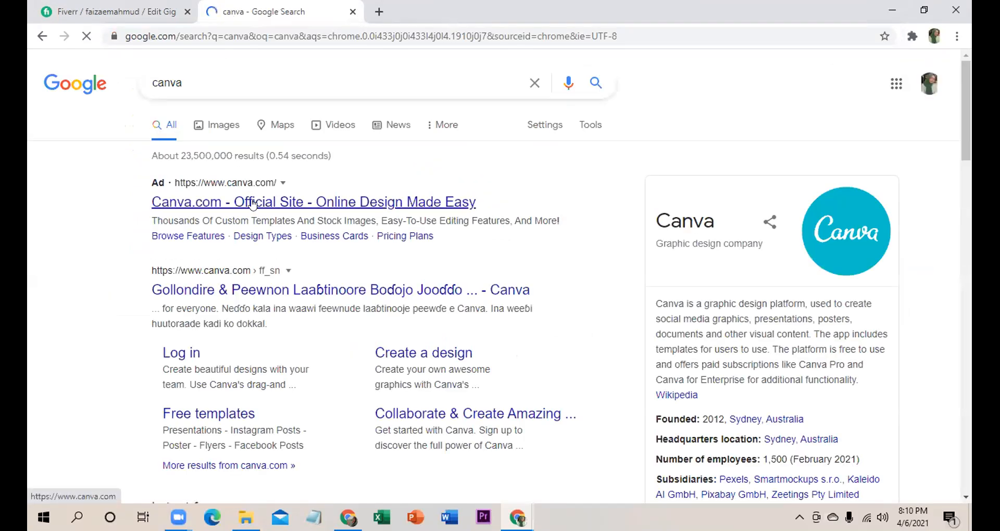
pyautogui.click(180, 357)
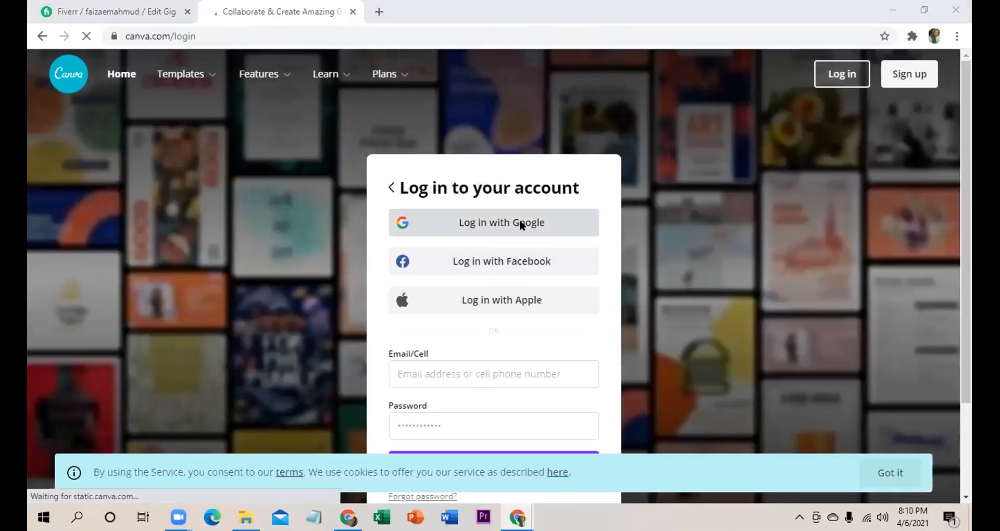
pyautogui.click(520, 223)
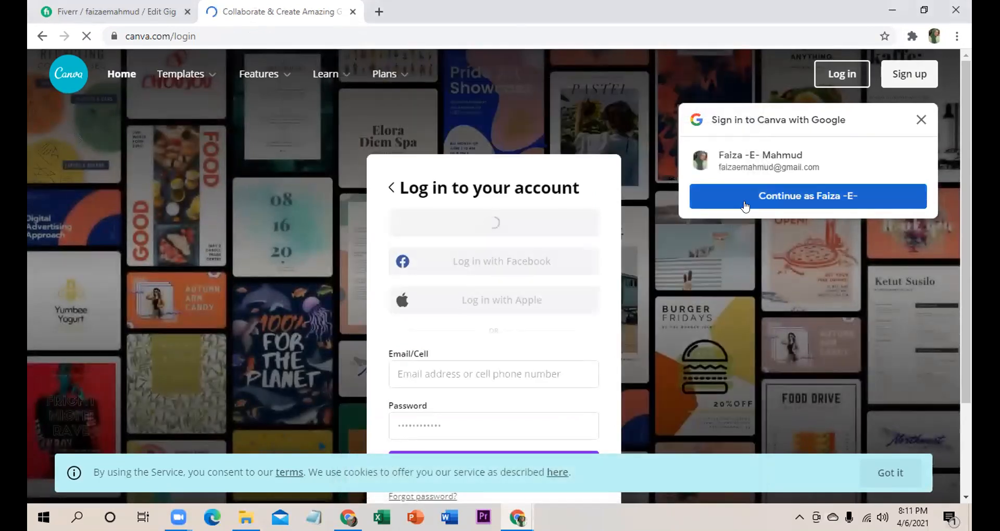
pyautogui.click(745, 205)
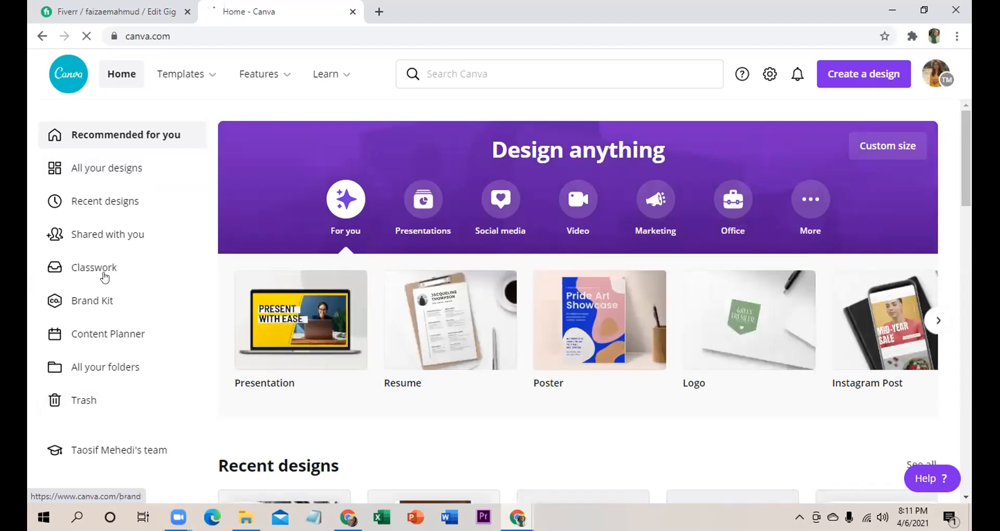
pyautogui.click(623, 74)
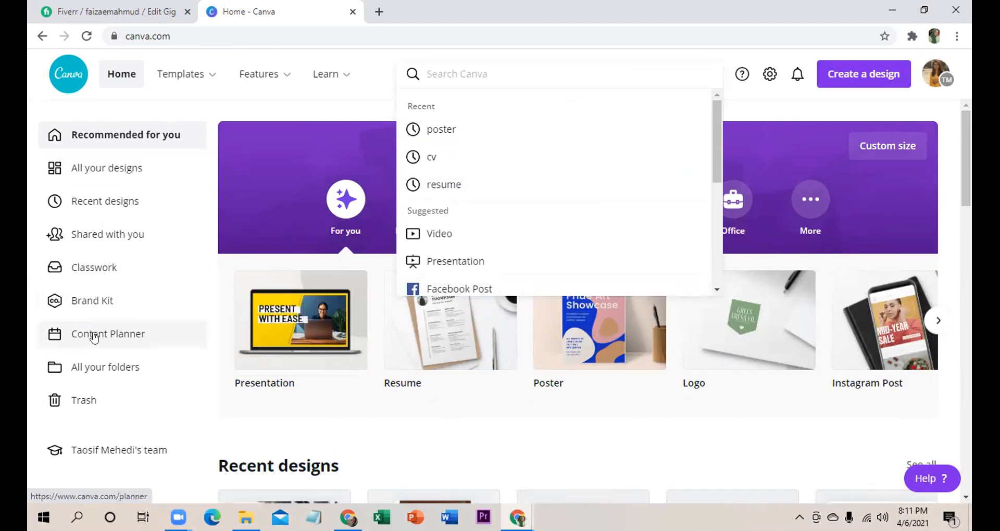
# Scroll the Fiverr Gallery tab up to the empty Gig Photos (0/3) slots and the 550×370 size tips
pyautogui.click(121, 11)
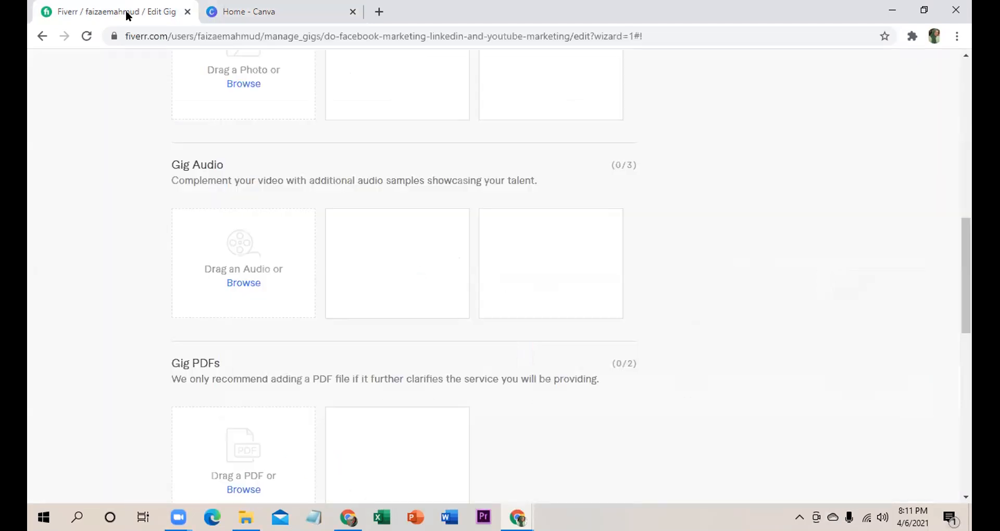
pyautogui.moveTo(286, 297)
pyautogui.scroll(-2, 260, 307)
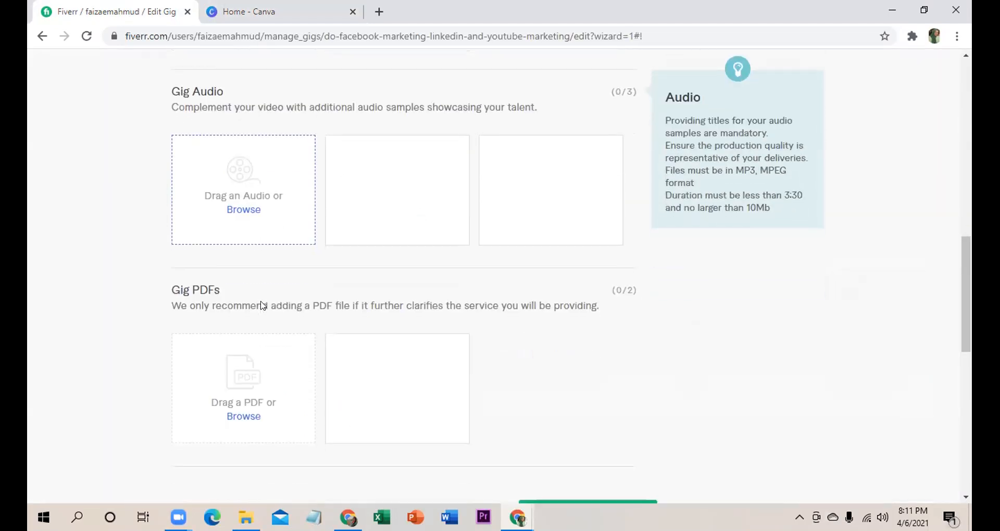
pyautogui.scroll(1, 260, 307)
pyautogui.moveTo(341, 304)
pyautogui.scroll(1, 341, 306)
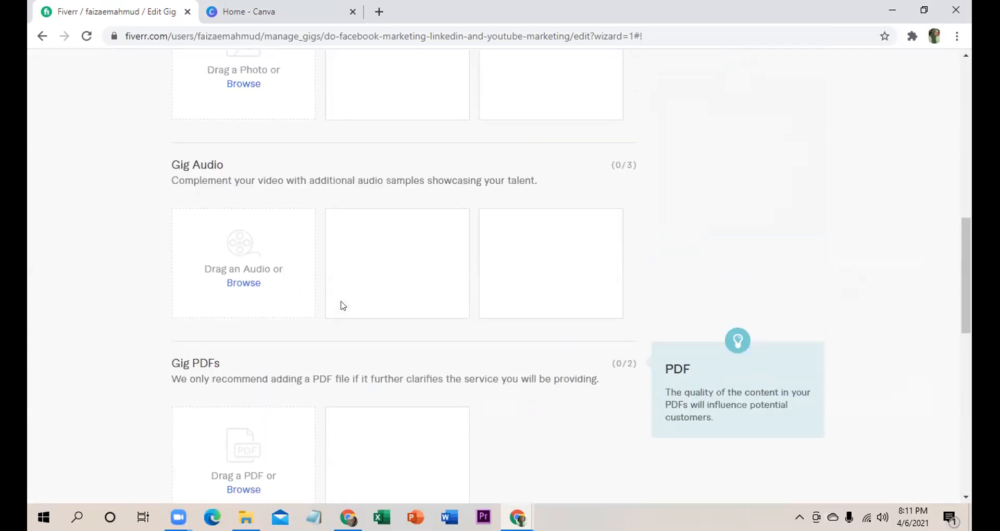
pyautogui.scroll(2, 273, 363)
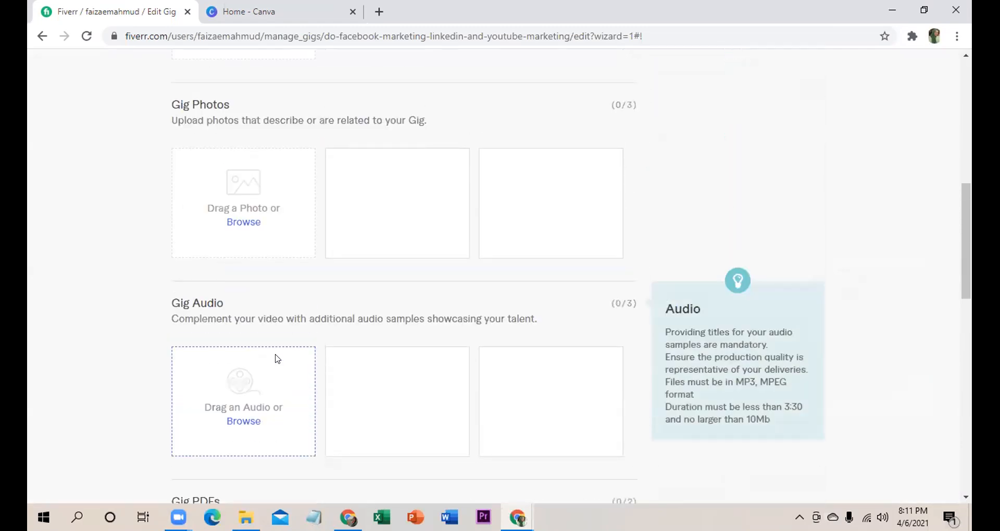
pyautogui.scroll(1, 283, 344)
pyautogui.moveTo(634, 170)
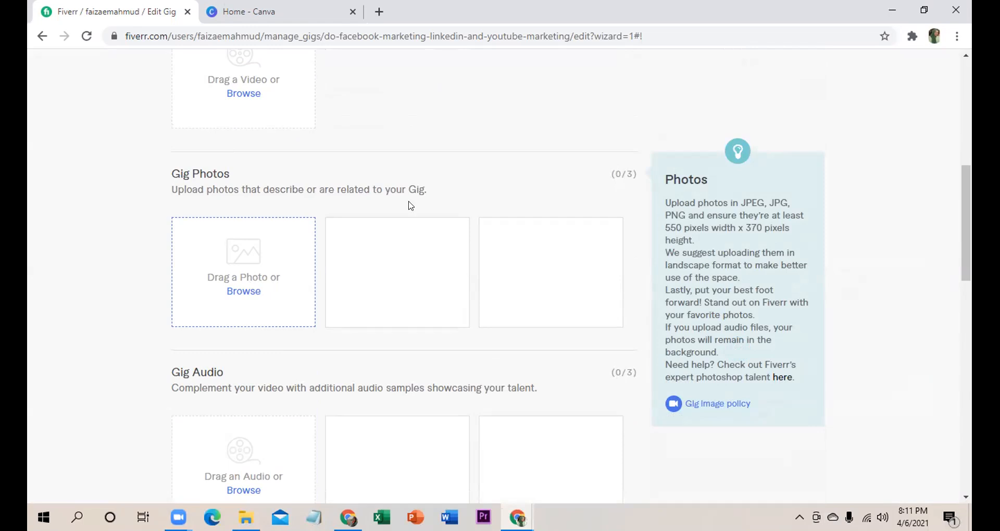
# From the Canva home page, open Create a design and choose Custom size
pyautogui.click(245, 12)
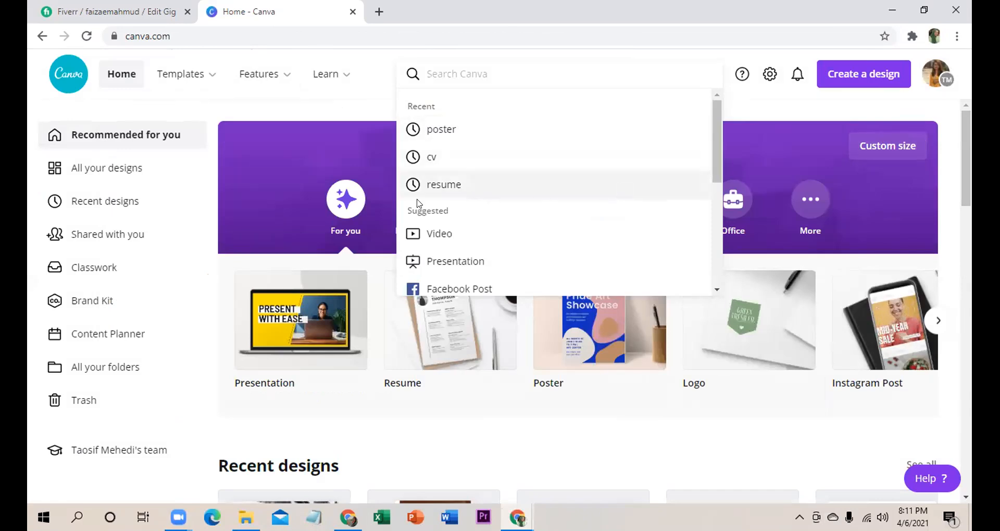
pyautogui.scroll(-1, 451, 216)
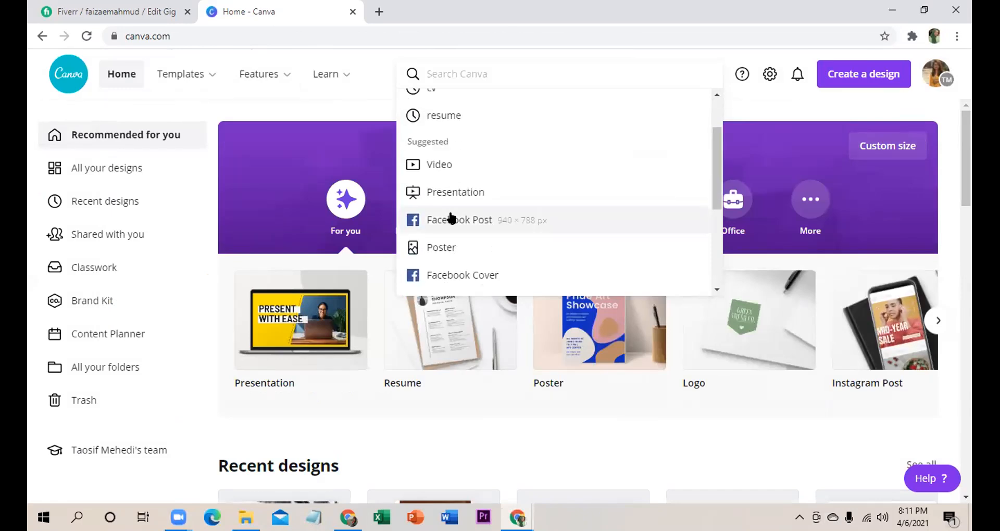
pyautogui.scroll(-1, 475, 237)
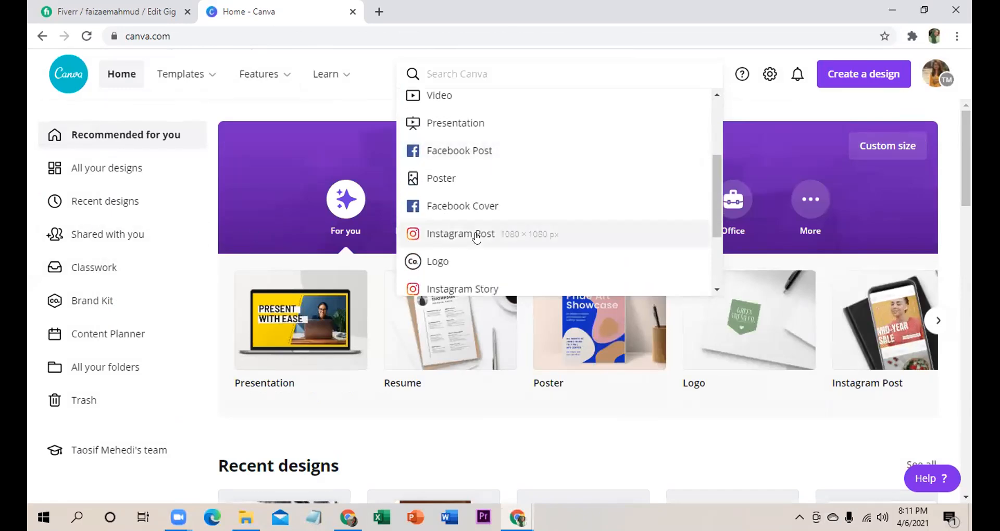
pyautogui.click(838, 75)
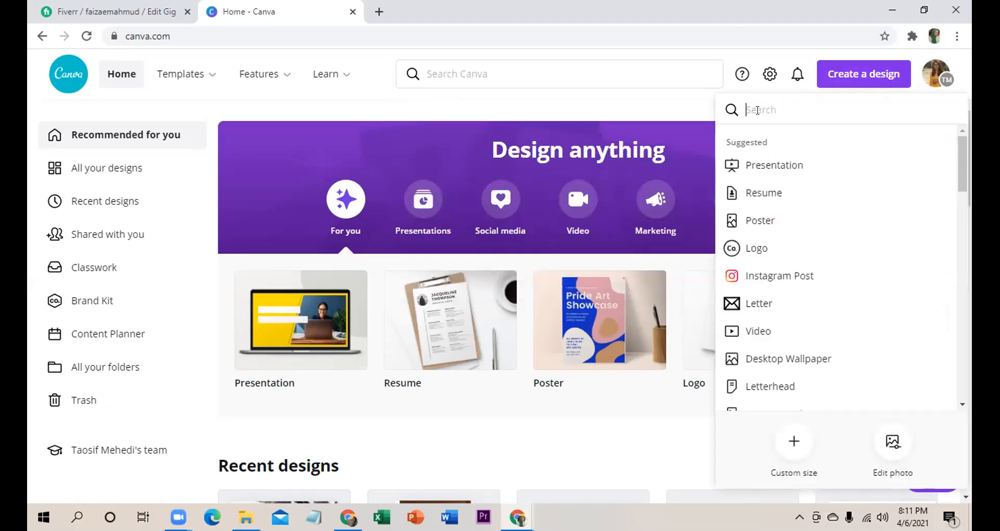
pyautogui.scroll(-2, 787, 228)
pyautogui.scroll(2, 787, 172)
pyautogui.write('cust')
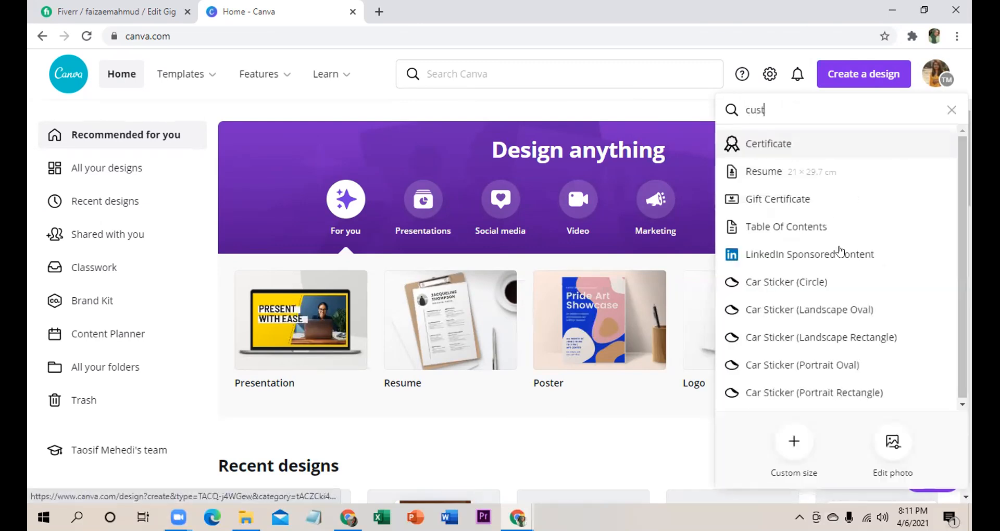
pyautogui.click(950, 109)
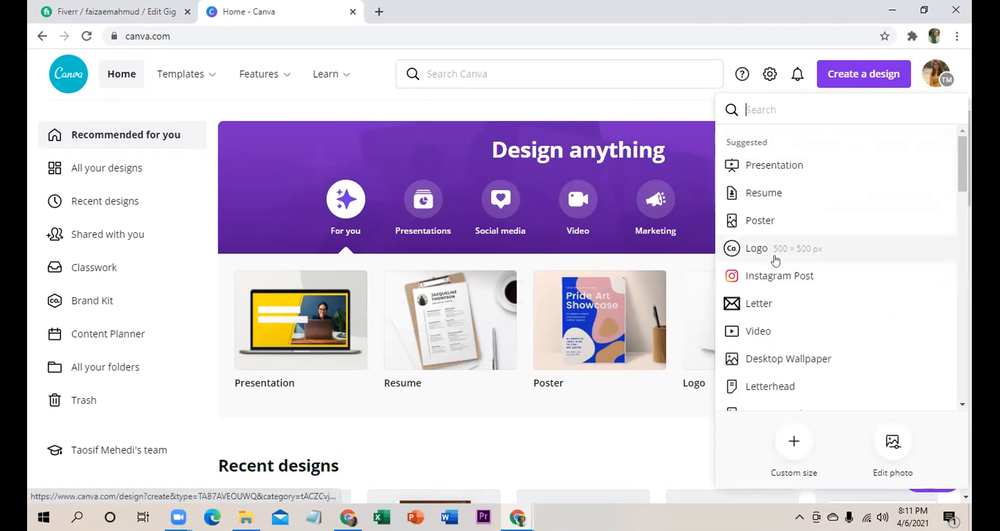
pyautogui.scroll(-3, 786, 215)
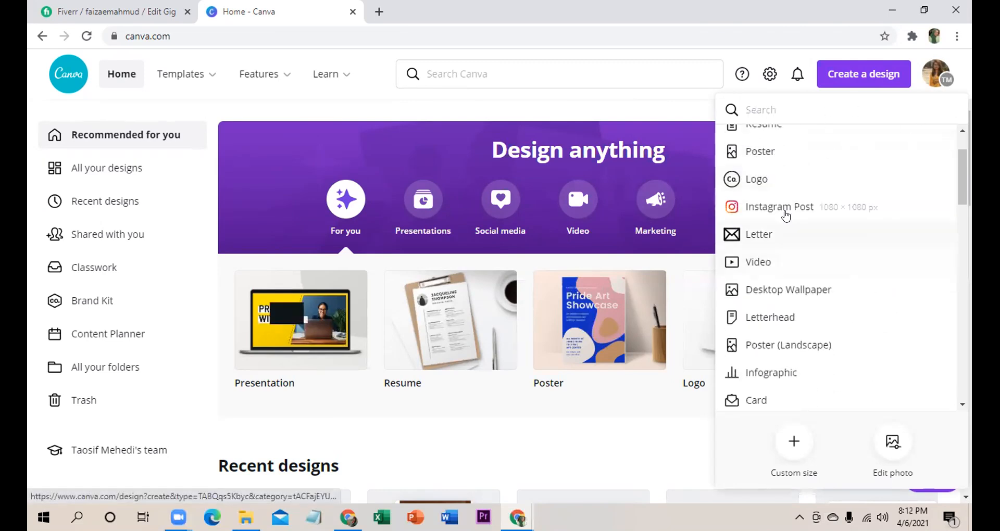
pyautogui.click(787, 459)
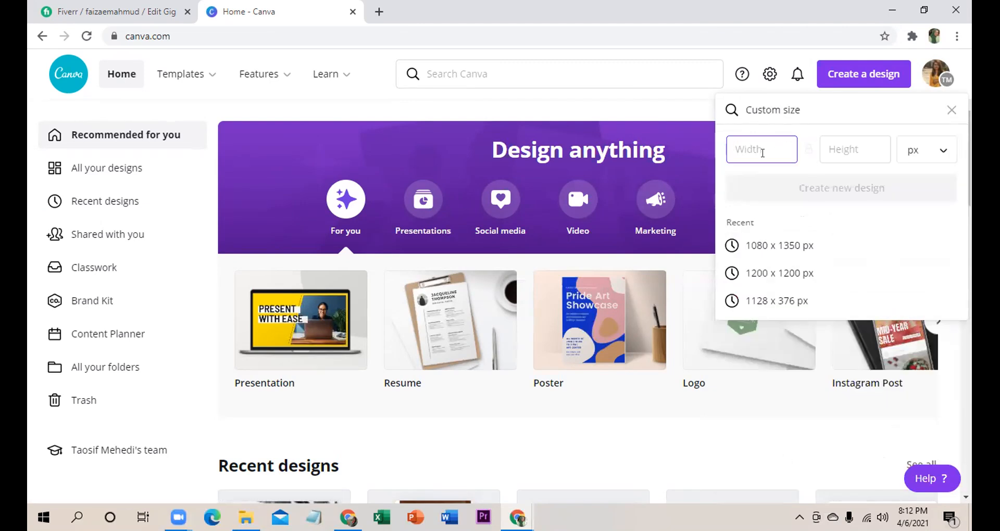
# Set the custom size to 550 × 370 px and create the design
pyautogui.write('550')
pyautogui.click(847, 141)
pyautogui.write('370')
pyautogui.click(795, 187)
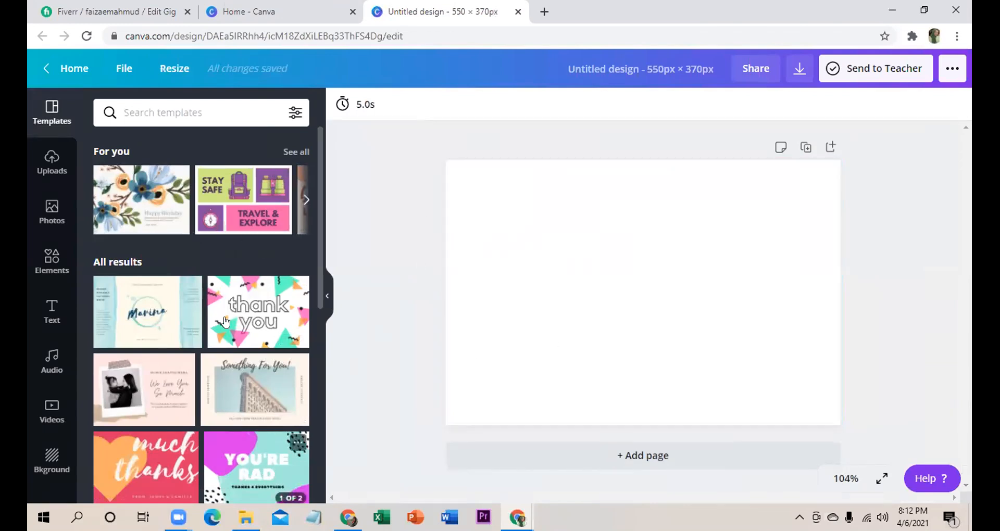
# Apply the Rising Sun beer-label template from the Templates panel and select its title
pyautogui.scroll(-3, 252, 398)
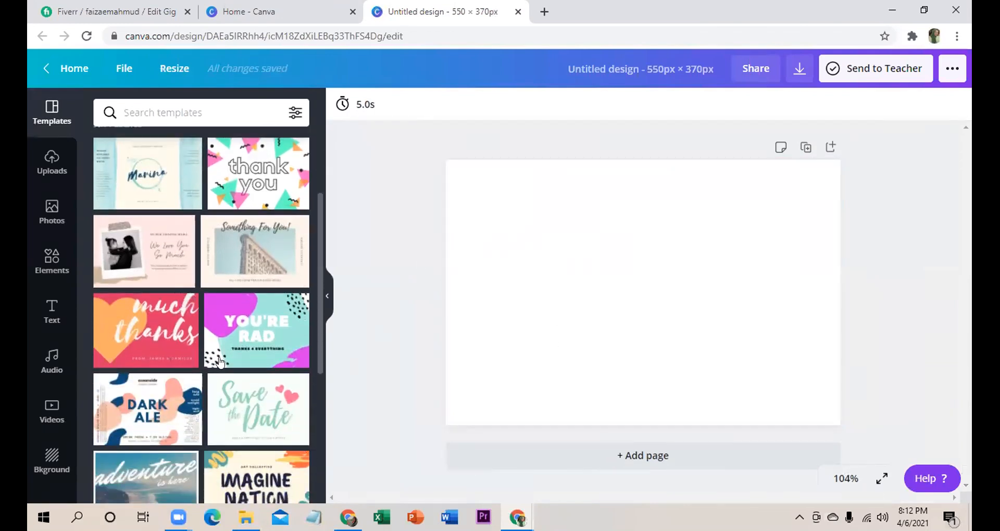
pyautogui.scroll(-3, 207, 365)
pyautogui.scroll(-1, 191, 372)
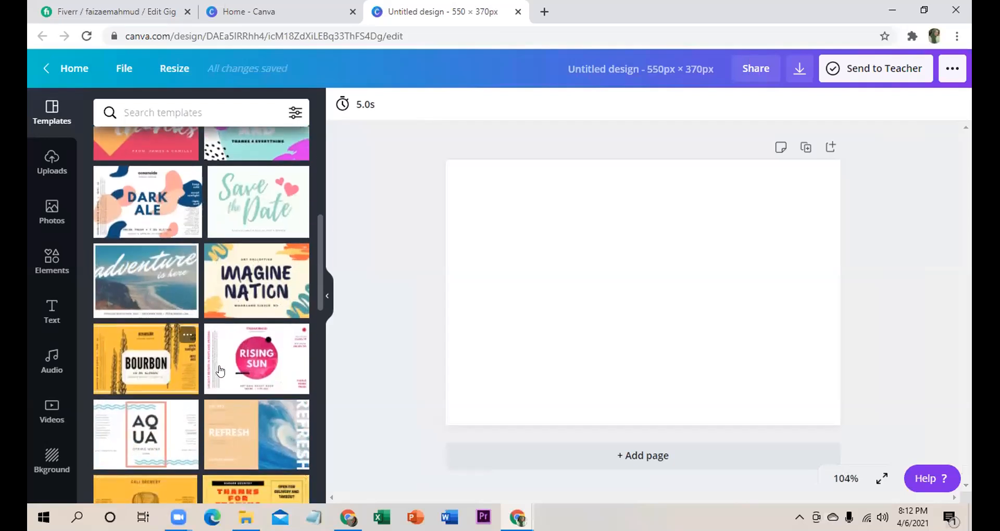
pyautogui.click(245, 372)
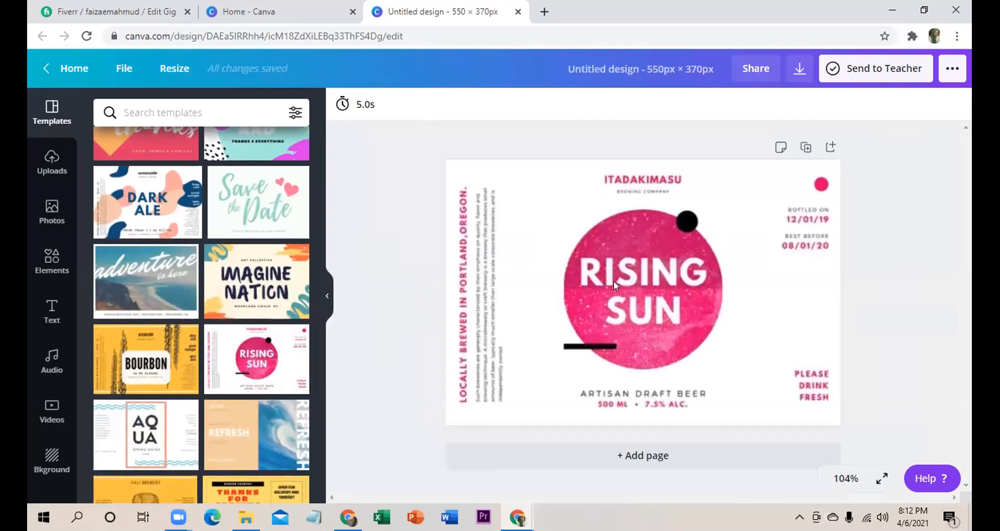
pyautogui.click(620, 294)
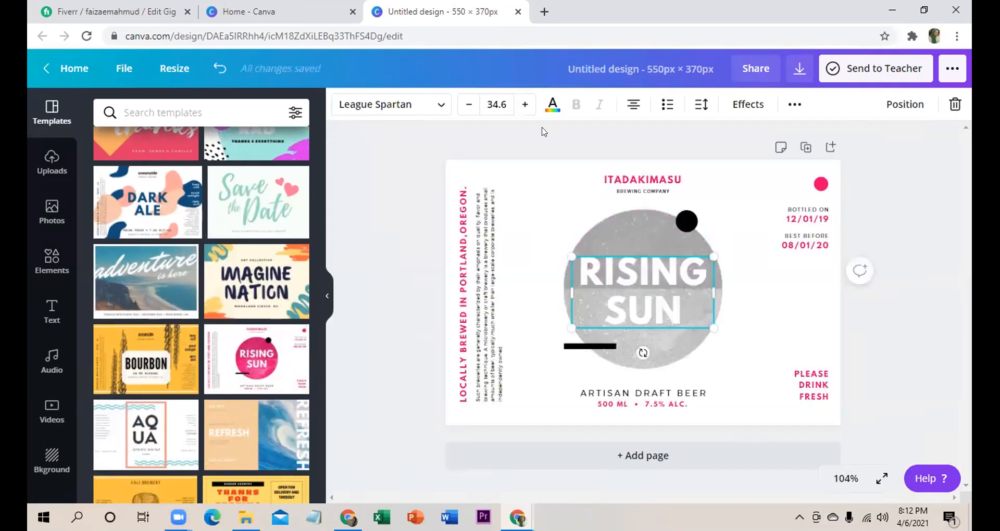
# Delete the RISING SUN title and add a new heading reading 'Digital Marketing'
pyautogui.press('Delete')
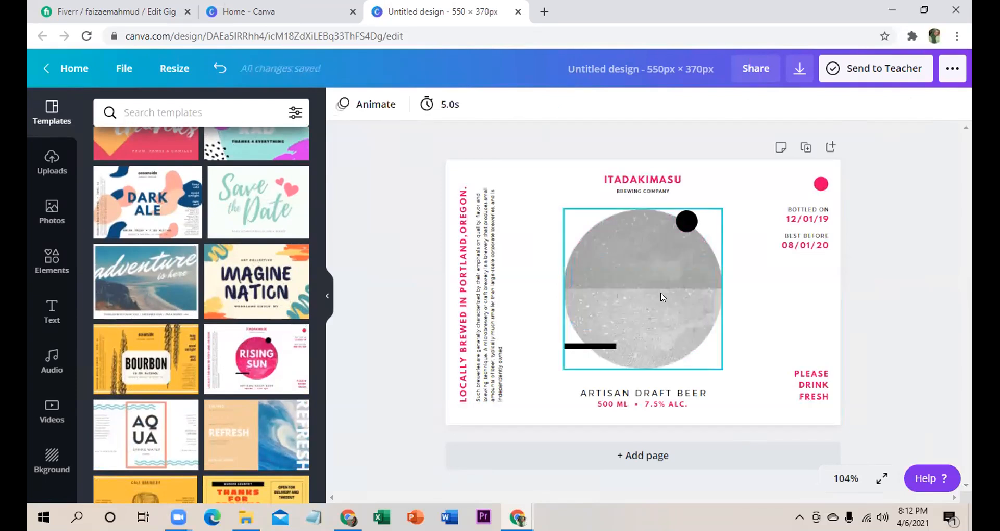
pyautogui.click(648, 295)
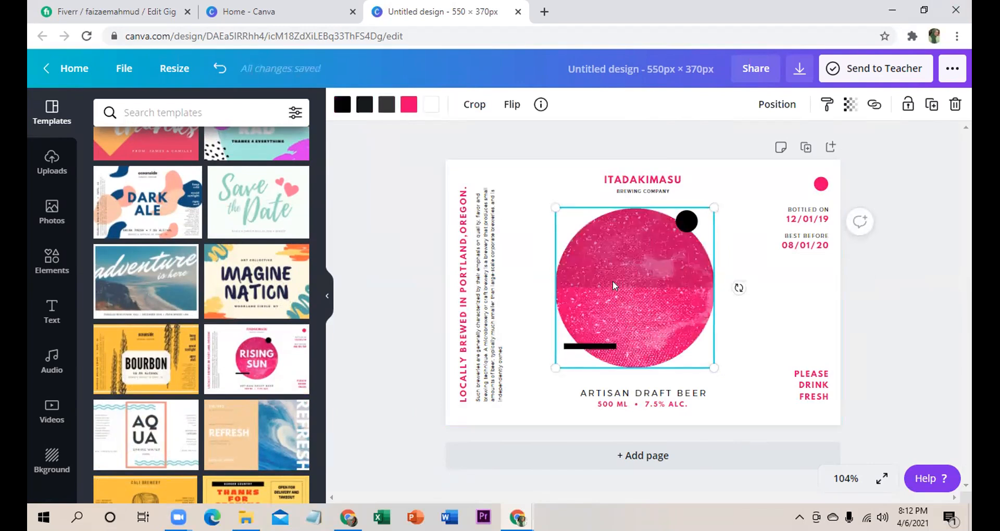
pyautogui.click(50, 318)
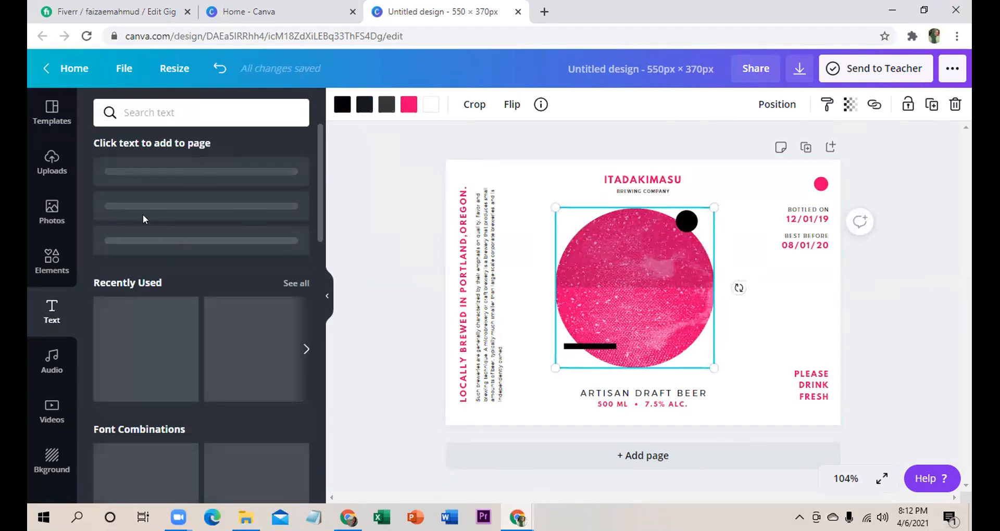
pyautogui.click(165, 178)
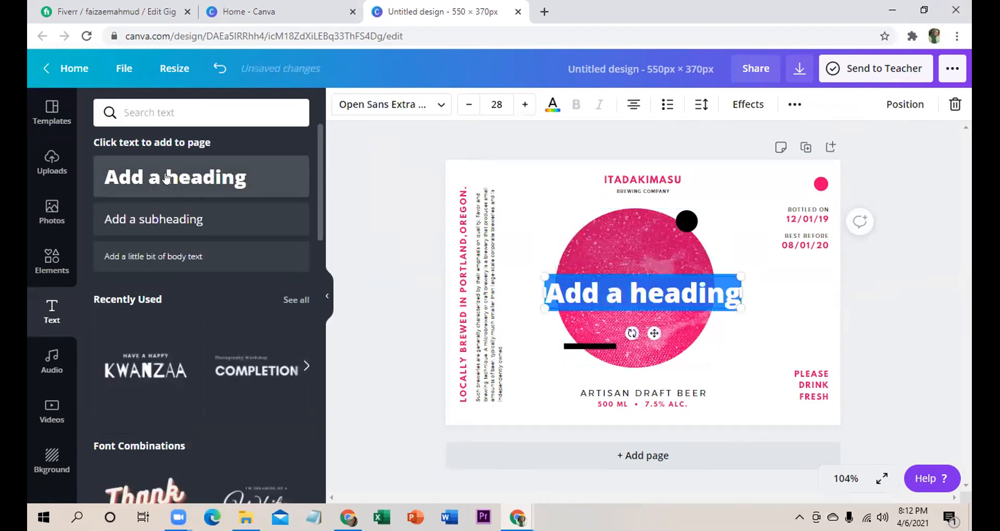
pyautogui.press('BackSpace')
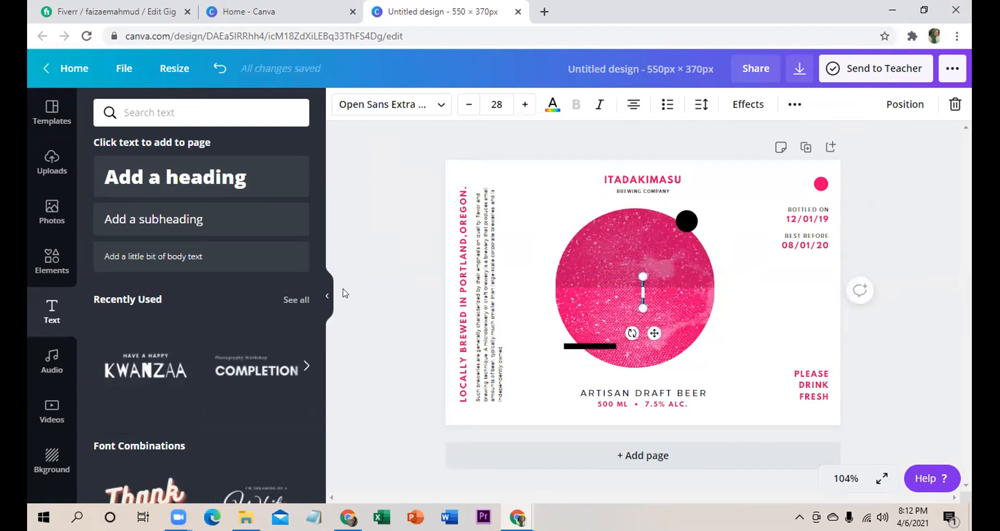
pyautogui.write('Digi')
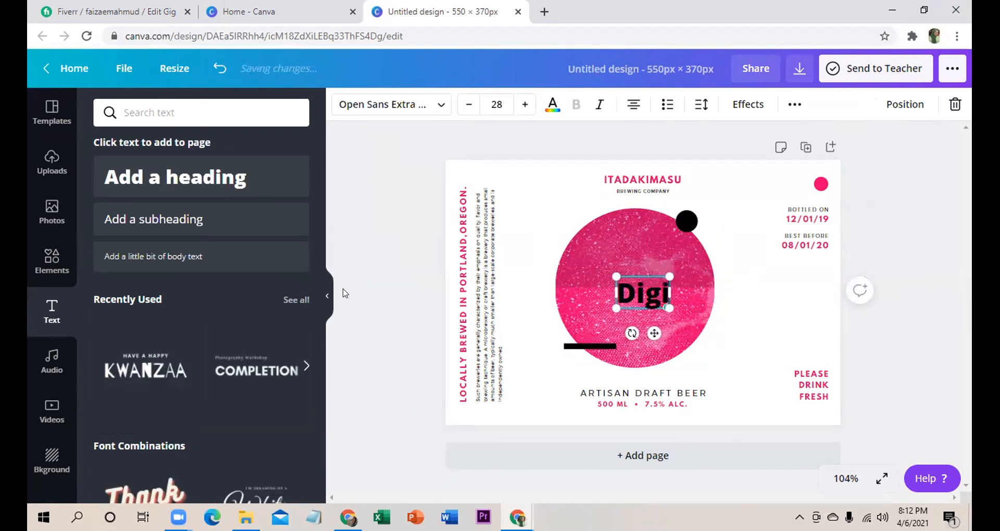
pyautogui.write('tal Marketing')
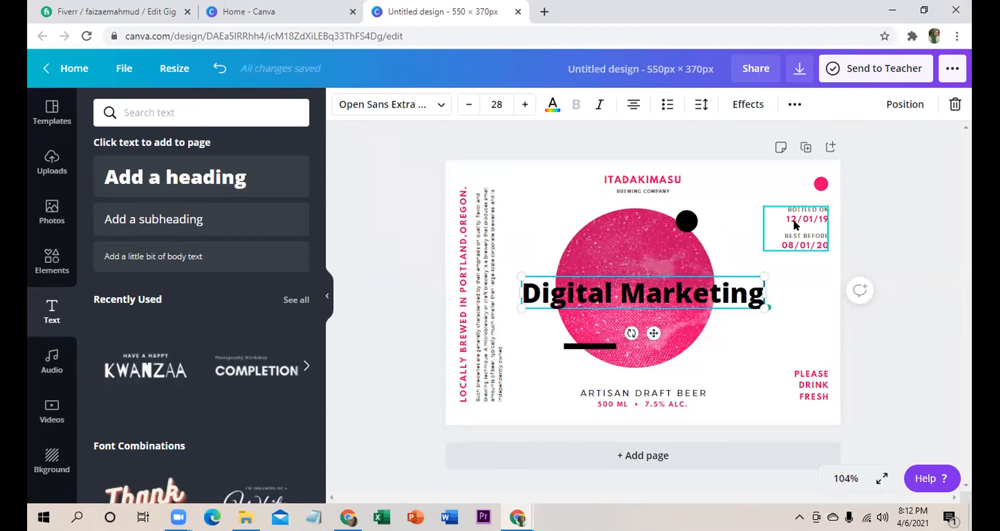
pyautogui.doubleClick(795, 219)
# Delete the 12/01/19 date, ITADAKIMASU, the vertical side texts and BREWING COMPANY
pyautogui.press('BackSpace')
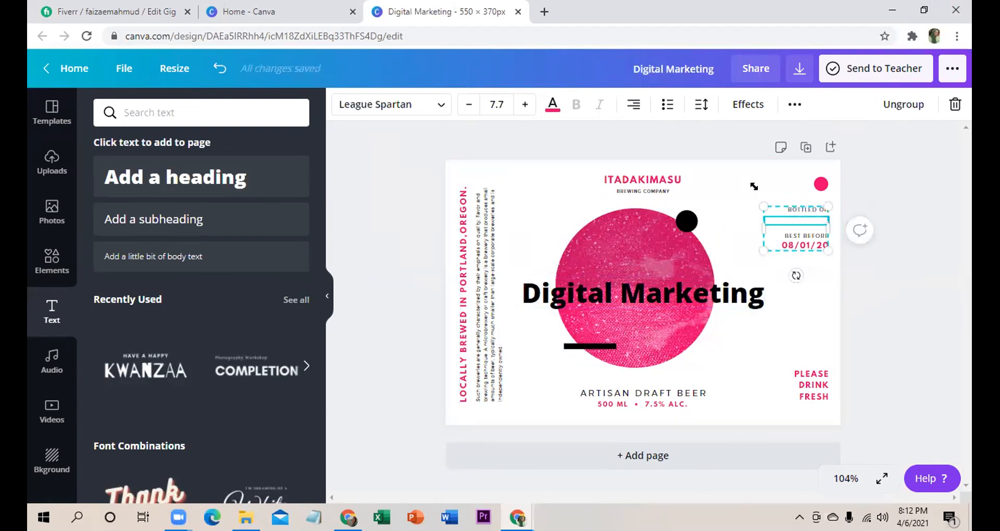
pyautogui.doubleClick(642, 179)
pyautogui.press('BackSpace')
pyautogui.click(482, 199)
pyautogui.tripleClick(478, 197)
pyautogui.press('BackSpace')
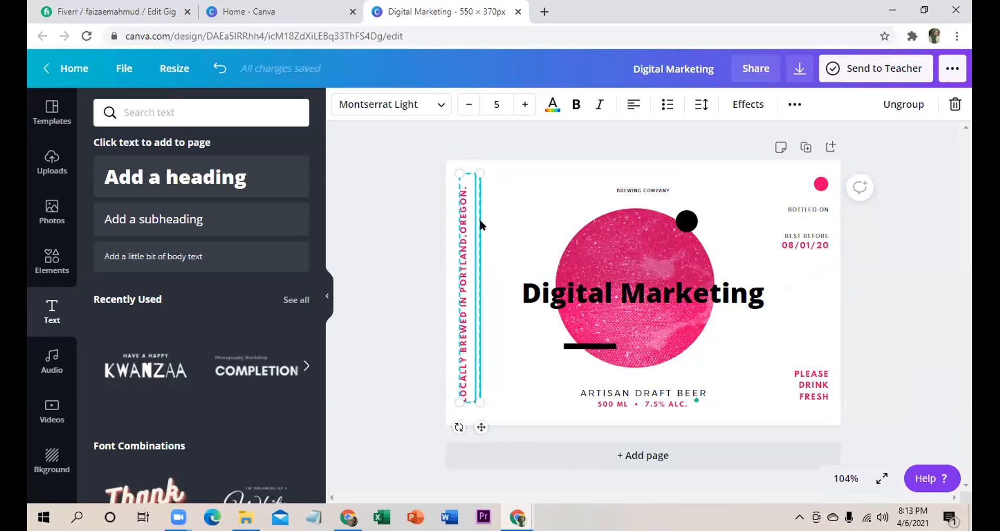
pyautogui.tripleClick(461, 242)
pyautogui.press('BackSpace')
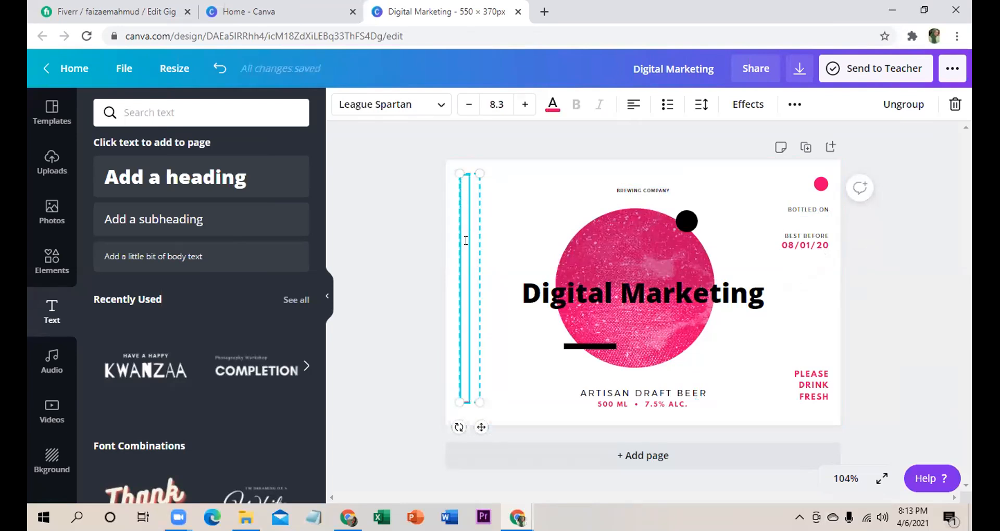
pyautogui.click(647, 172)
pyautogui.tripleClick(639, 188)
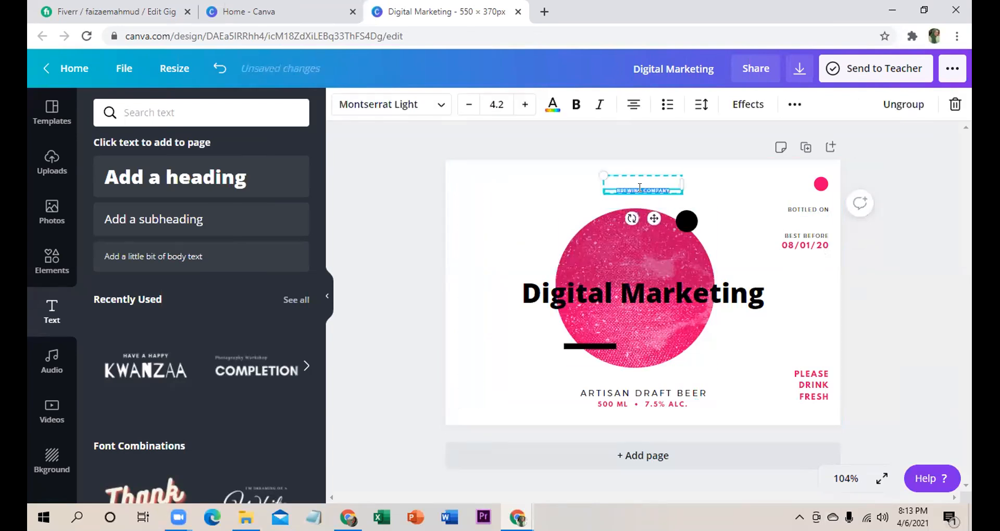
pyautogui.press('BackSpace')
# Delete BEST BEFORE, 08/01/20, PLEASE DRINK FRESH, ARTISAN DRAFT BEER and the 500 ML • 7.5% ALC. line
pyautogui.click(806, 230)
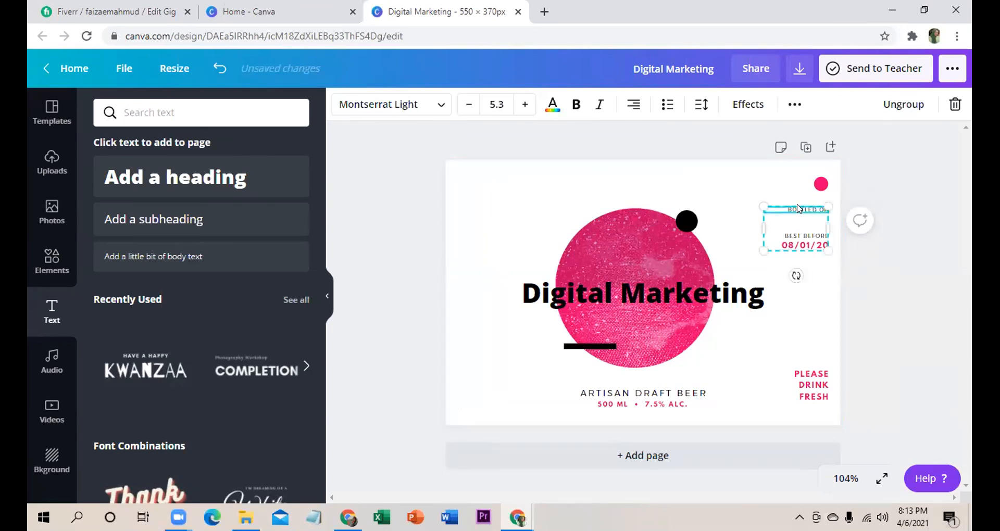
pyautogui.press('BackSpace')
pyautogui.click(804, 240)
pyautogui.press('BackSpace')
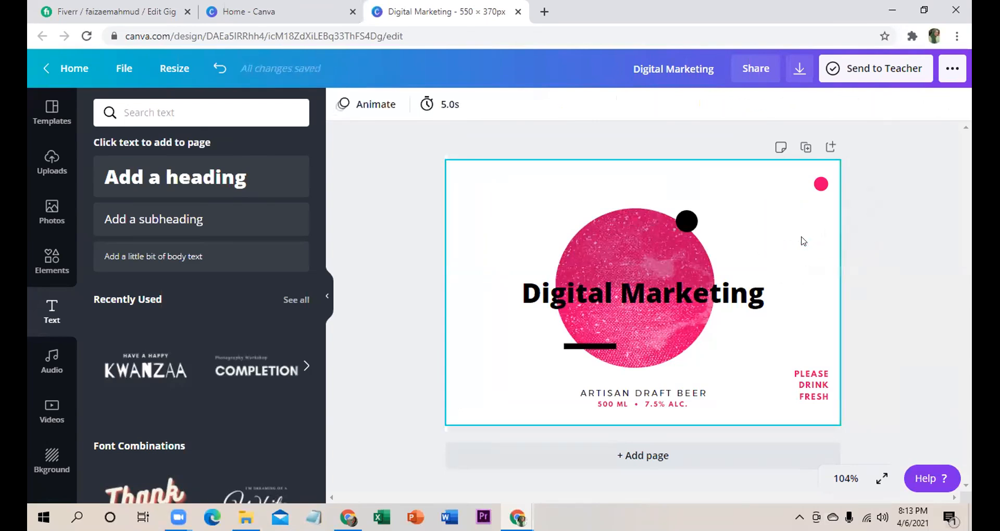
pyautogui.tripleClick(815, 387)
pyautogui.press('BackSpace')
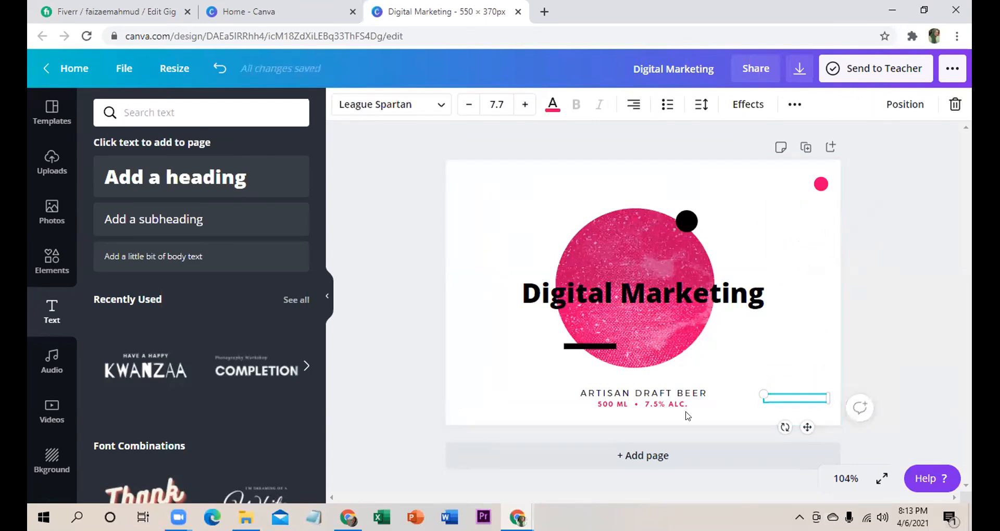
pyautogui.tripleClick(669, 392)
pyautogui.press('BackSpace')
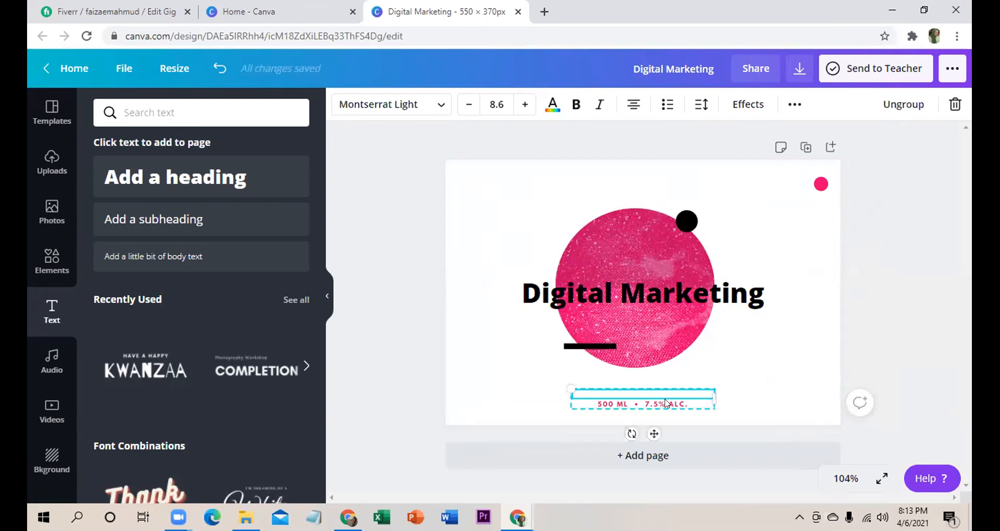
pyautogui.tripleClick(655, 403)
pyautogui.press('BackSpace')
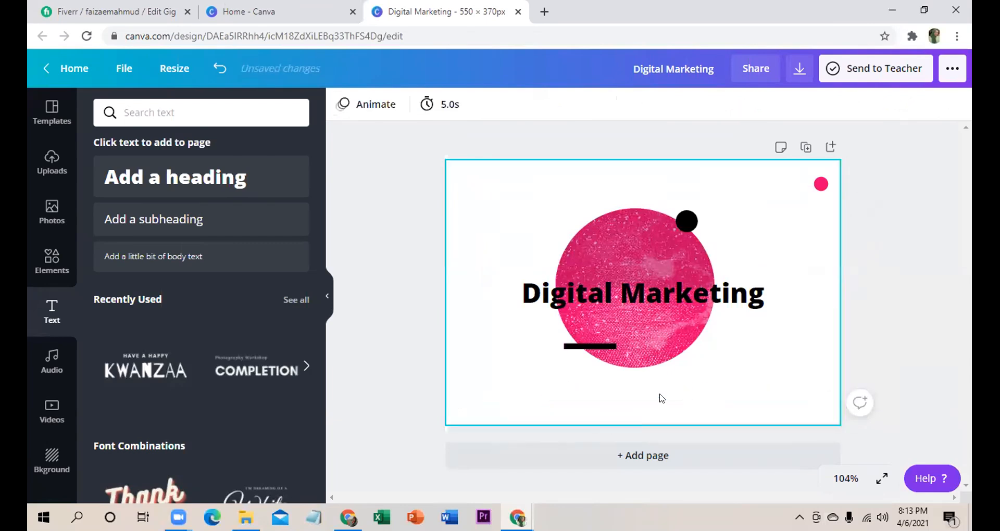
# Color the Digital Marketing heading yellow and drag it below the pink circle
pyautogui.click(670, 300)
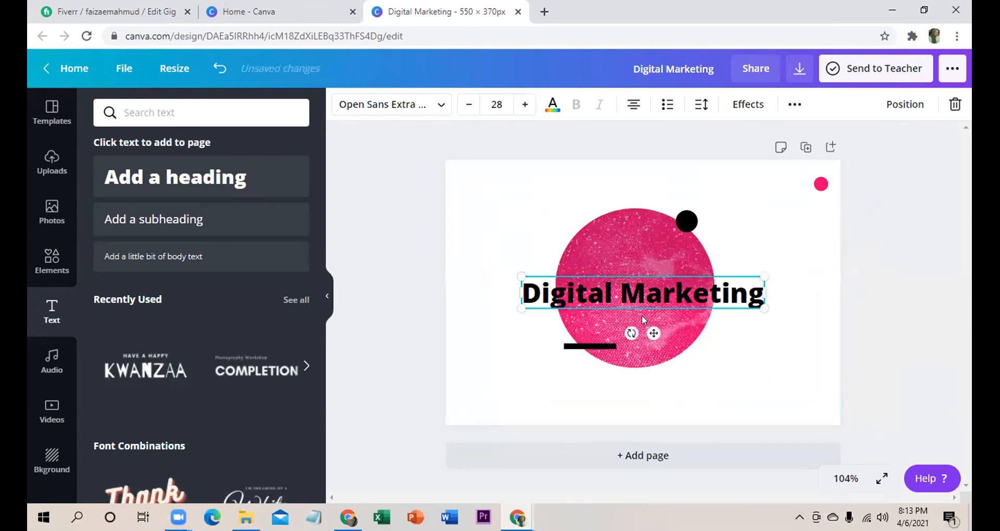
pyautogui.doubleClick(618, 288)
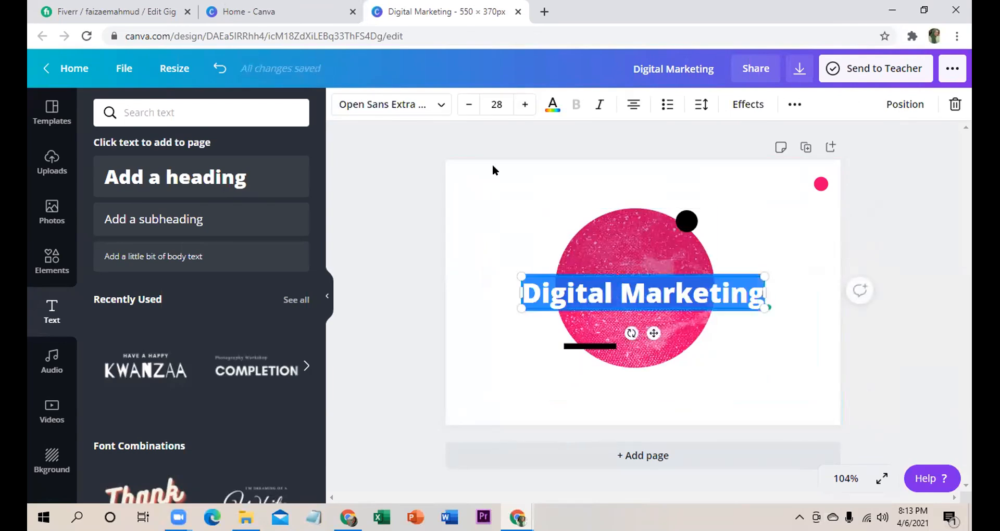
pyautogui.click(552, 106)
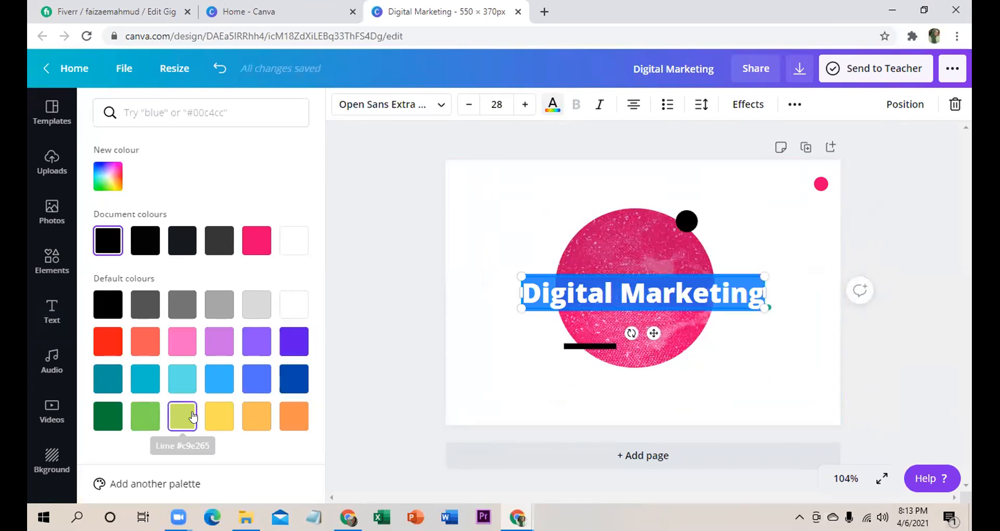
pyautogui.click(217, 415)
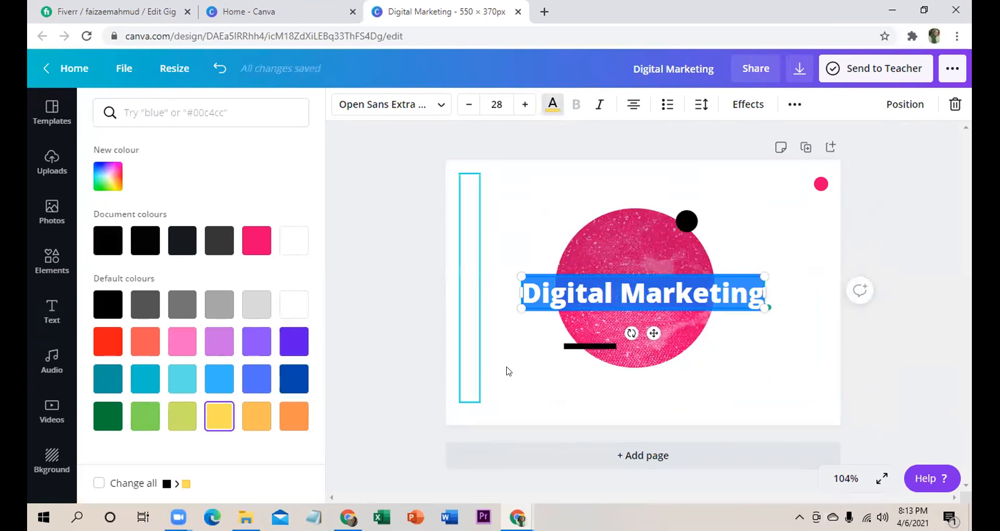
pyautogui.click(596, 294)
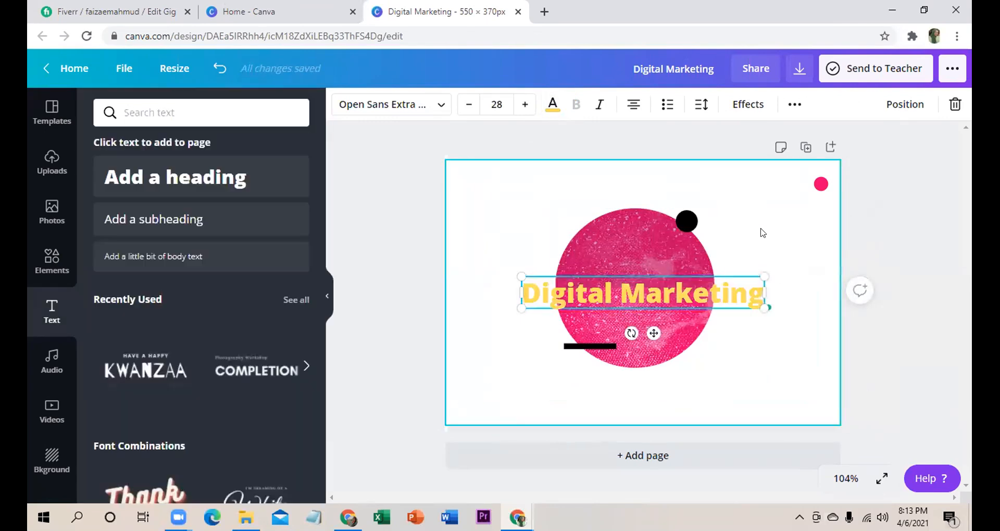
pyautogui.click(753, 247)
pyautogui.click(726, 300)
pyautogui.moveTo(726, 304); pyautogui.dragTo(731, 405)
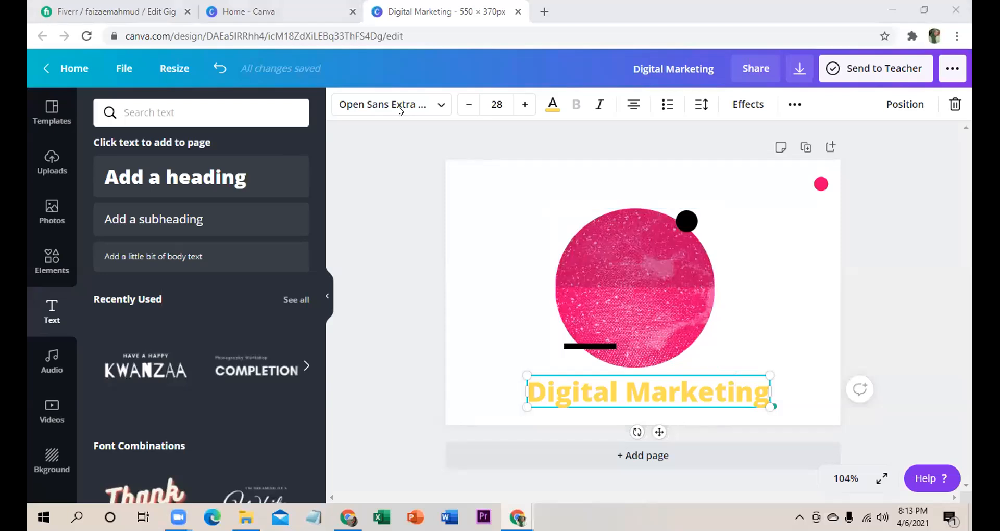
# Download the design as Digital Marketing.png, then go back to the Fiverr gig tab
pyautogui.click(799, 68)
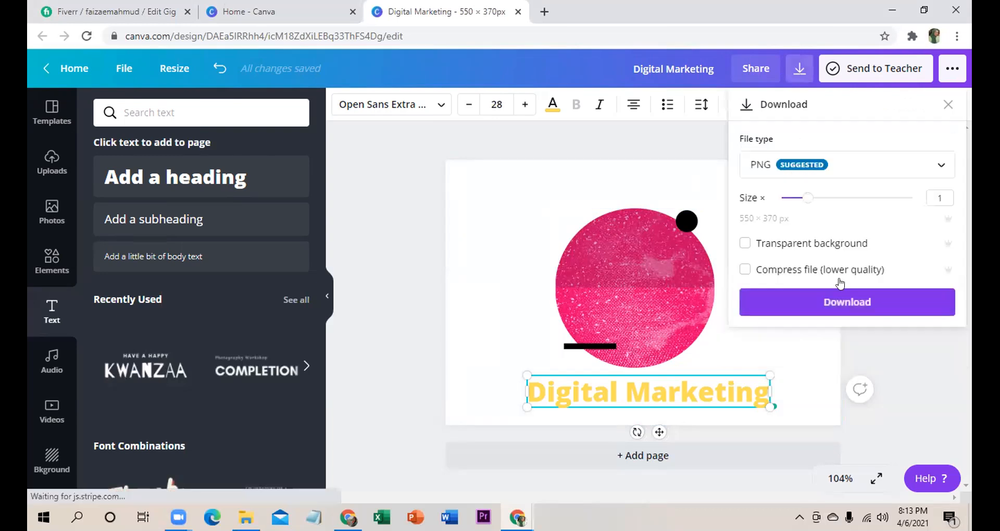
pyautogui.click(839, 300)
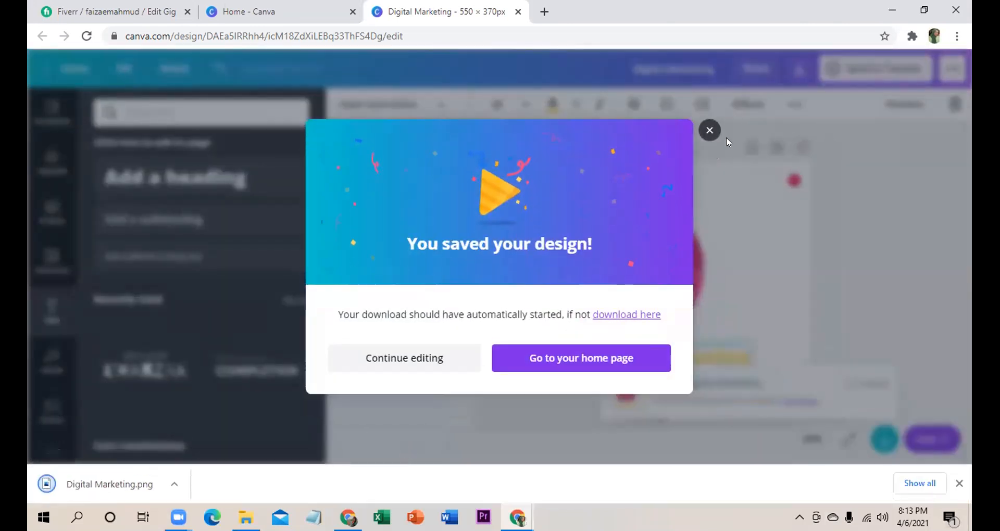
pyautogui.click(708, 129)
pyautogui.click(120, 9)
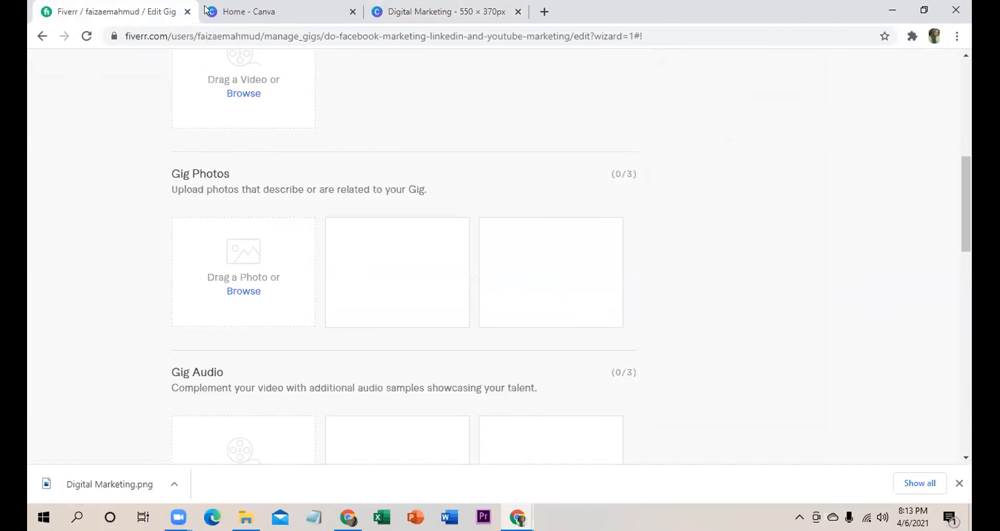
# Upload Digital Marketing.png from Downloads as the gig photo and Save & Continue
pyautogui.click(241, 292)
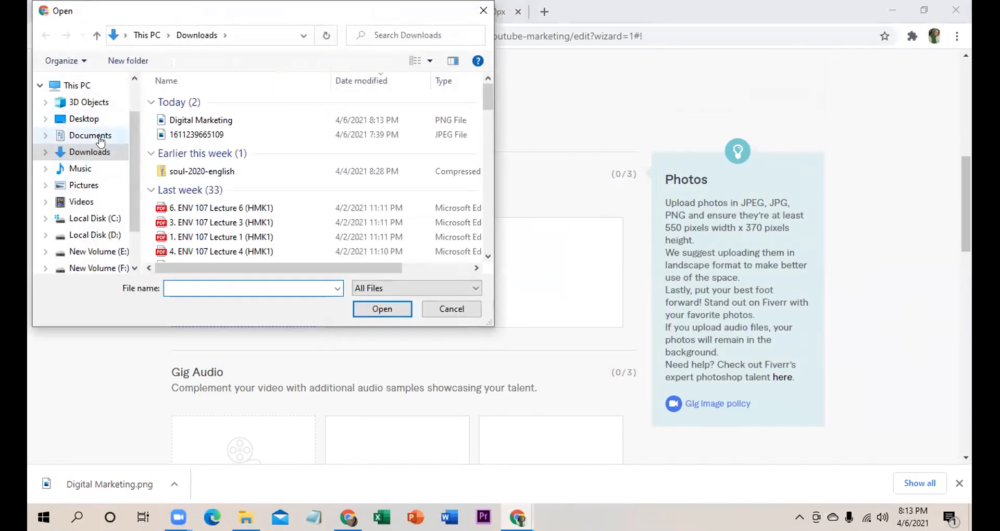
pyautogui.click(219, 122)
pyautogui.click(372, 308)
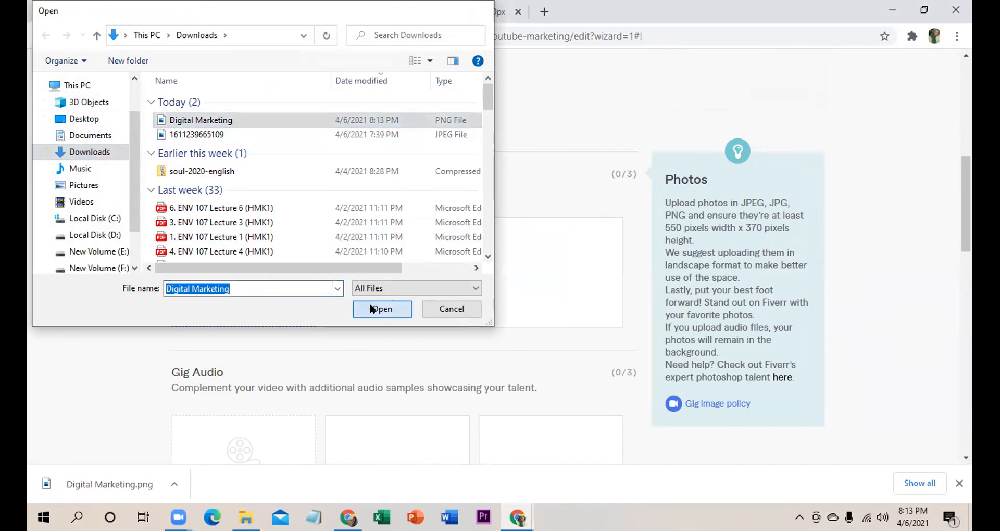
pyautogui.scroll(-10, 487, 280)
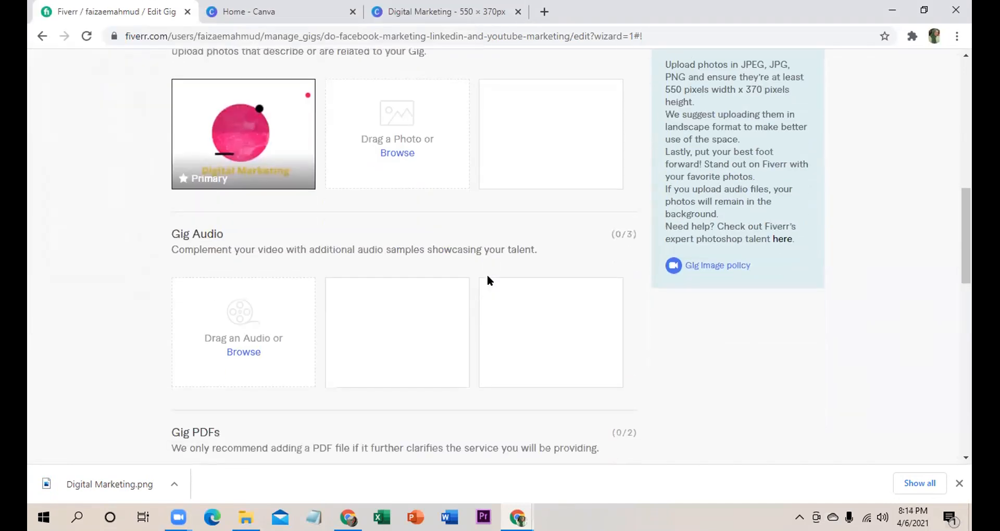
pyautogui.scroll(6, 487, 280)
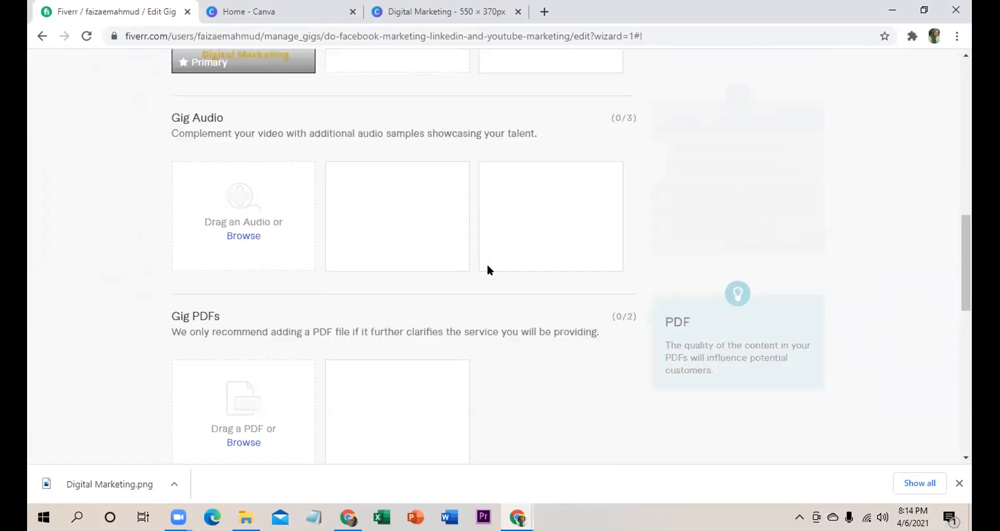
pyautogui.scroll(-6, 486, 267)
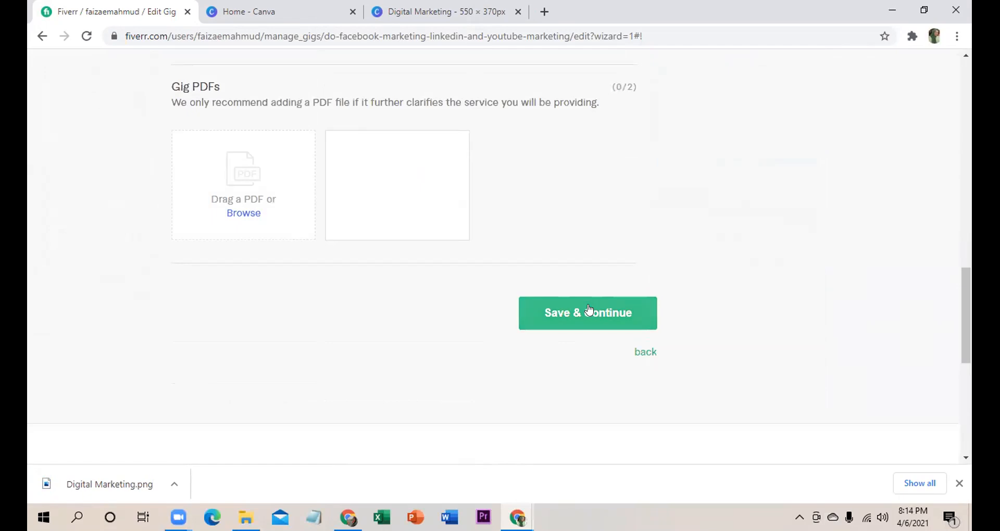
pyautogui.click(589, 311)
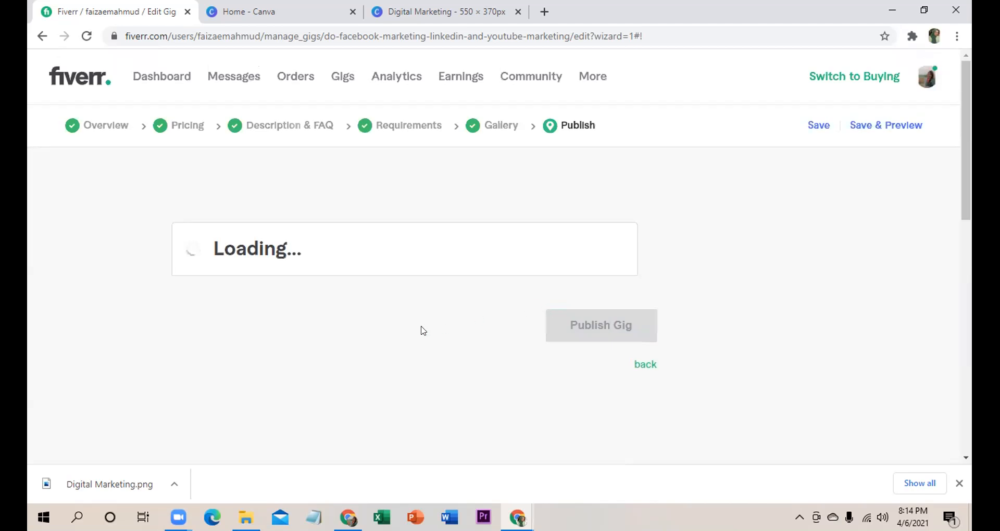
# Open the English Skills Test from Fiverr's publish requirements, then return to the Canva home tab
pyautogui.scroll(-1, 566, 276)
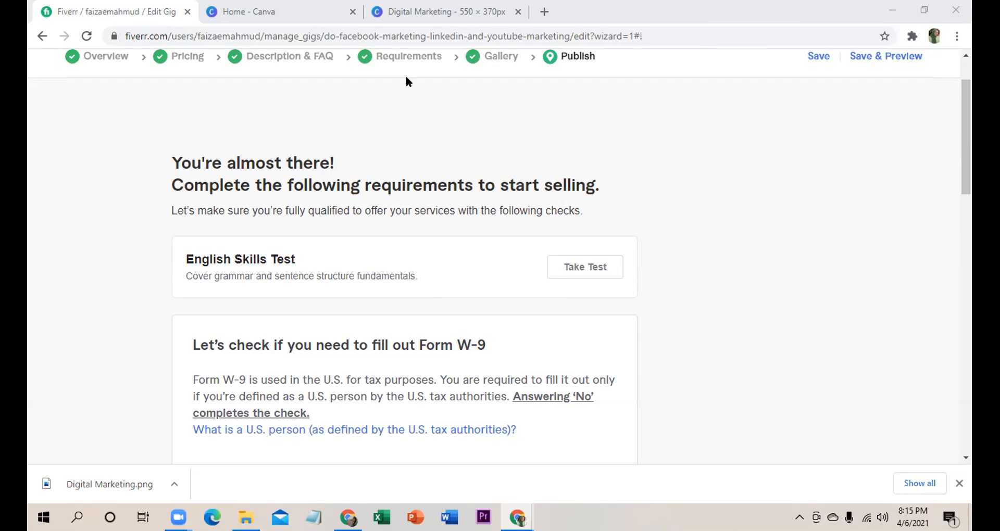
pyautogui.click(593, 269)
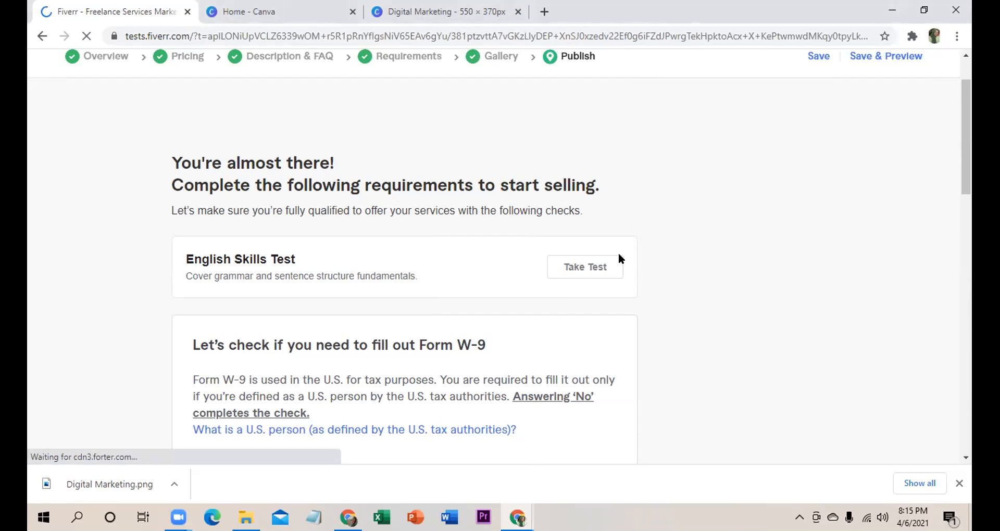
pyautogui.scroll(-1, 350, 290)
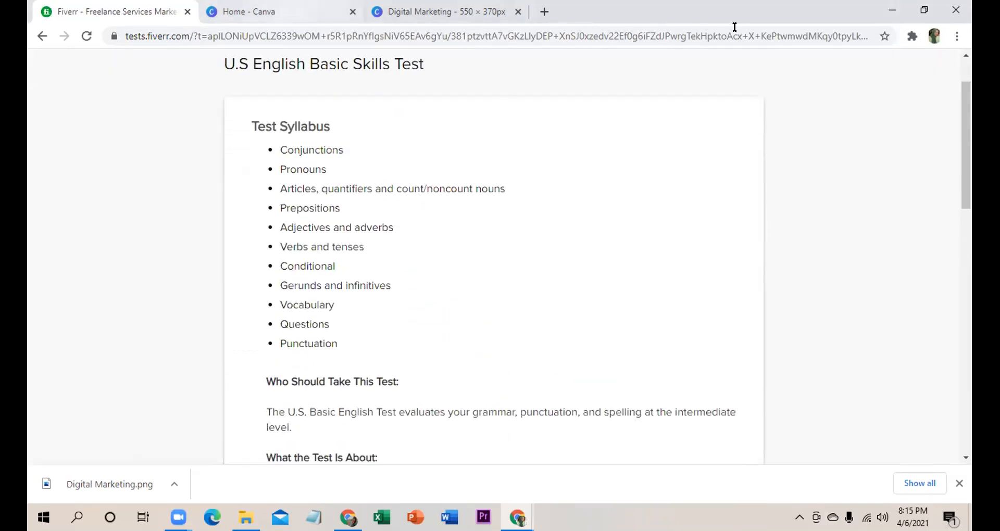
pyautogui.click(263, 11)
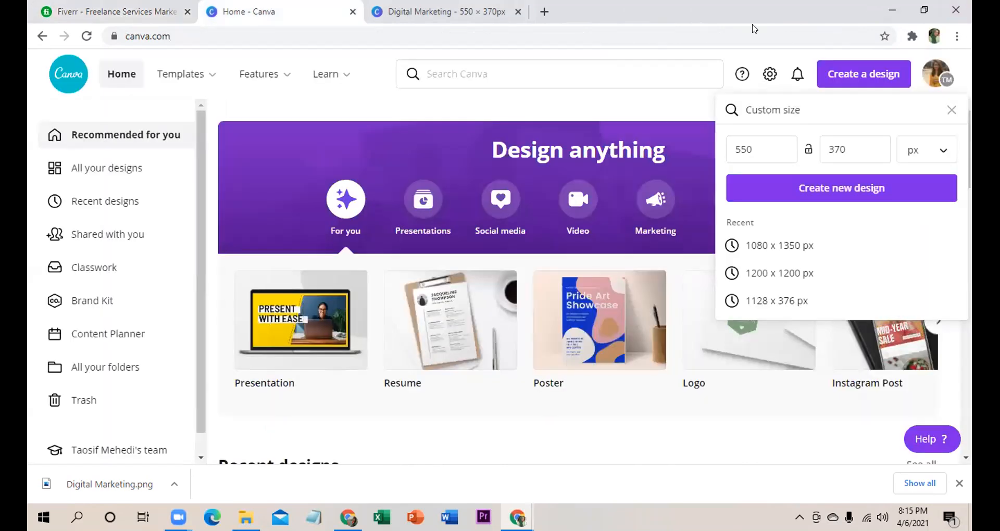
# Close the Chrome window with the Canva tab and dismiss the Facebook login popup
pyautogui.click(948, 14)
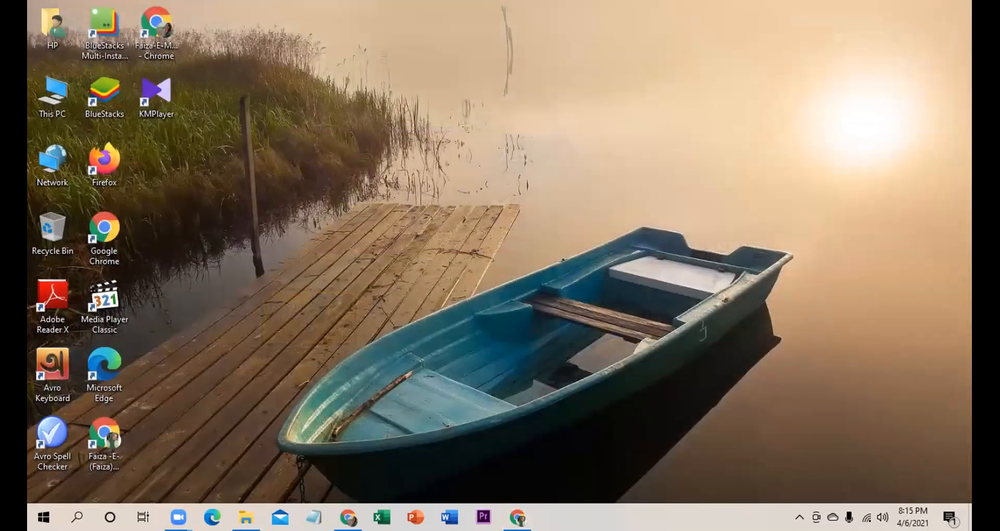
pyautogui.click(518, 517)
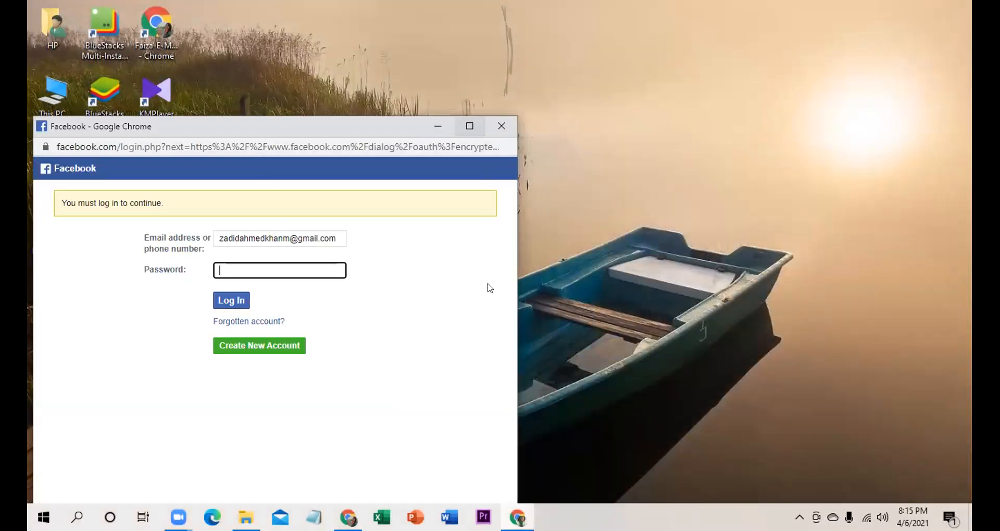
pyautogui.click(469, 126)
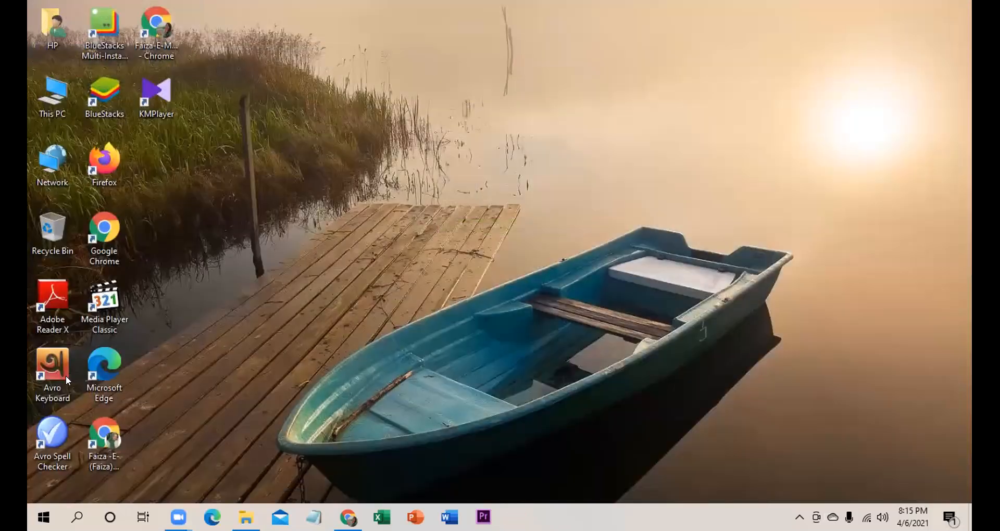
# Relaunch Chrome, restore the recently closed fiverr.com page, and maximize the window
pyautogui.doubleClick(85, 446)
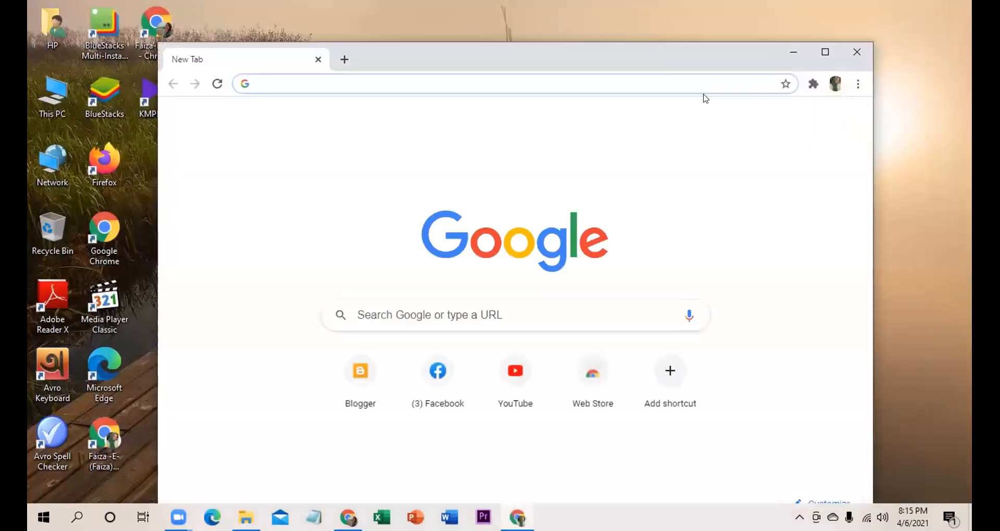
pyautogui.click(857, 84)
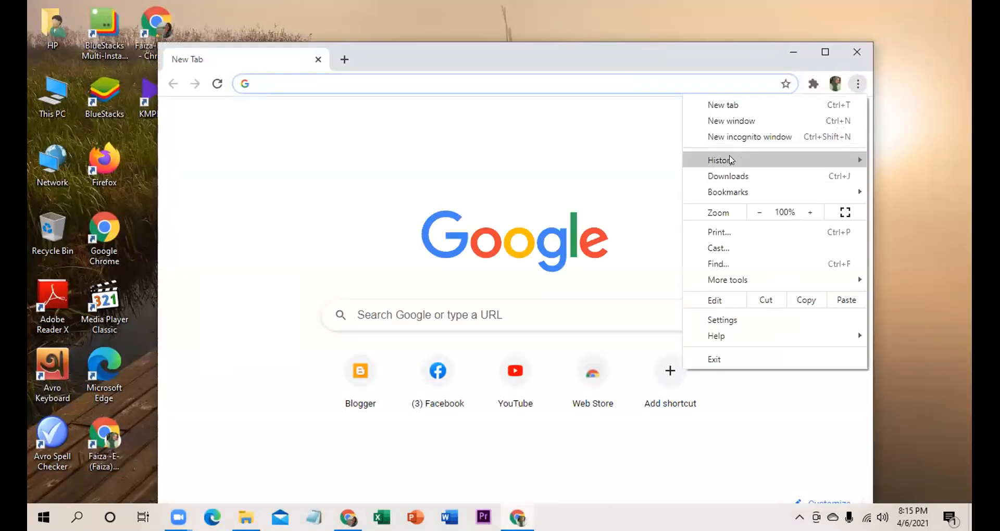
pyautogui.moveTo(727, 160)
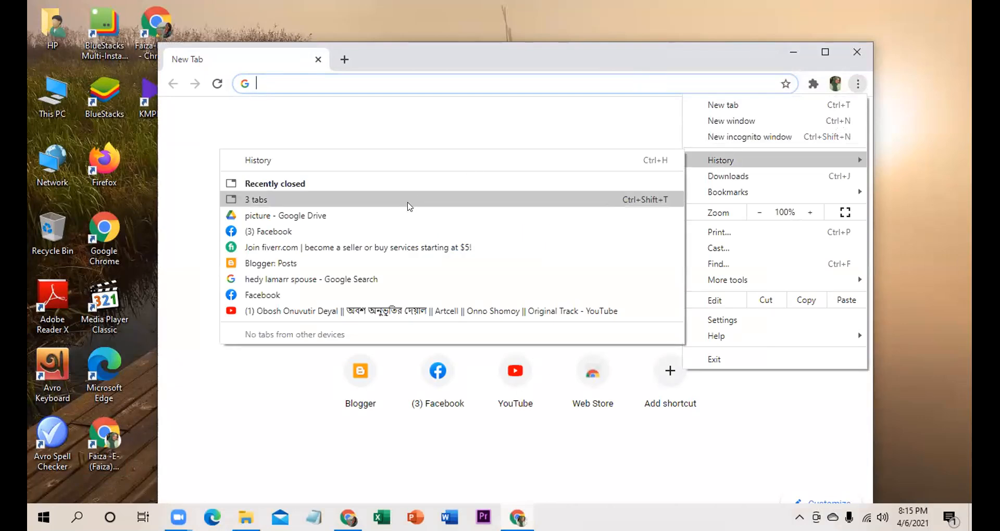
pyautogui.click(367, 247)
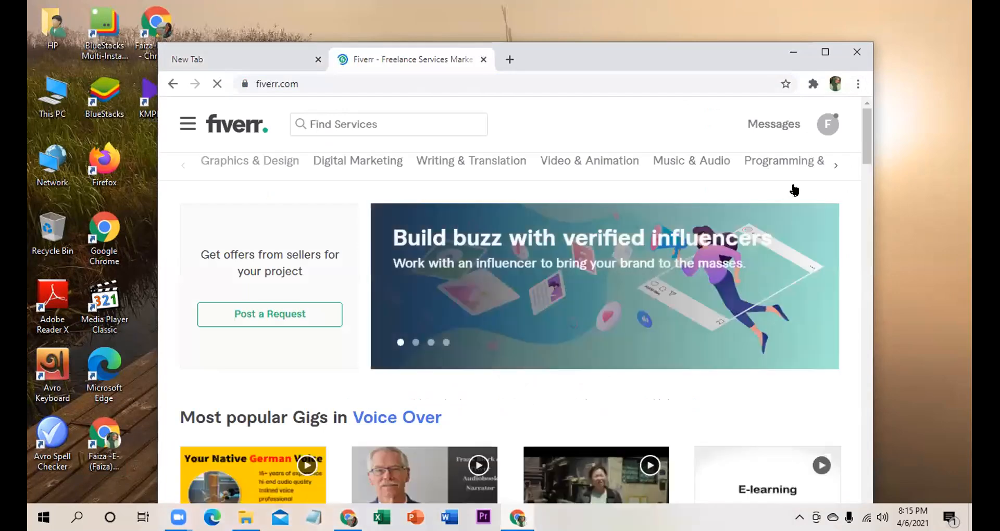
pyautogui.scroll(-3, 790, 193)
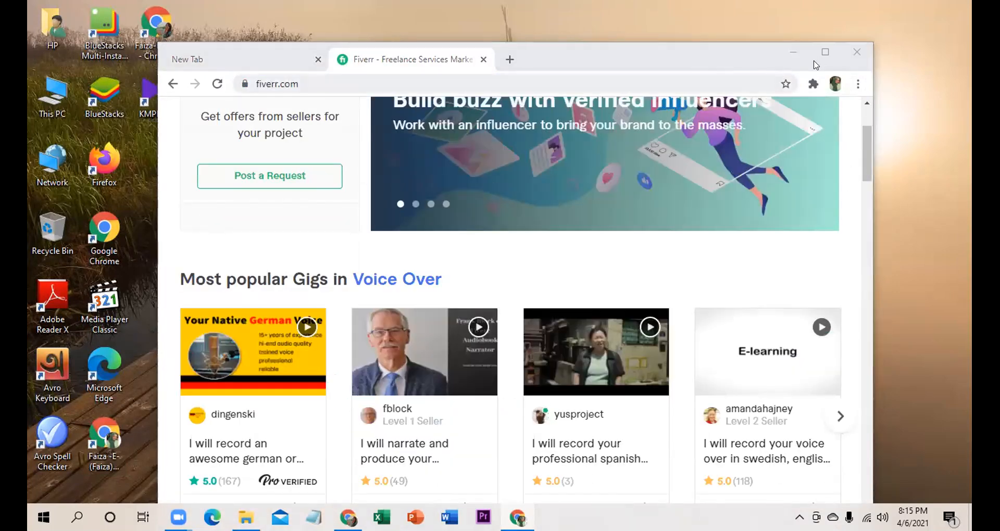
pyautogui.click(827, 51)
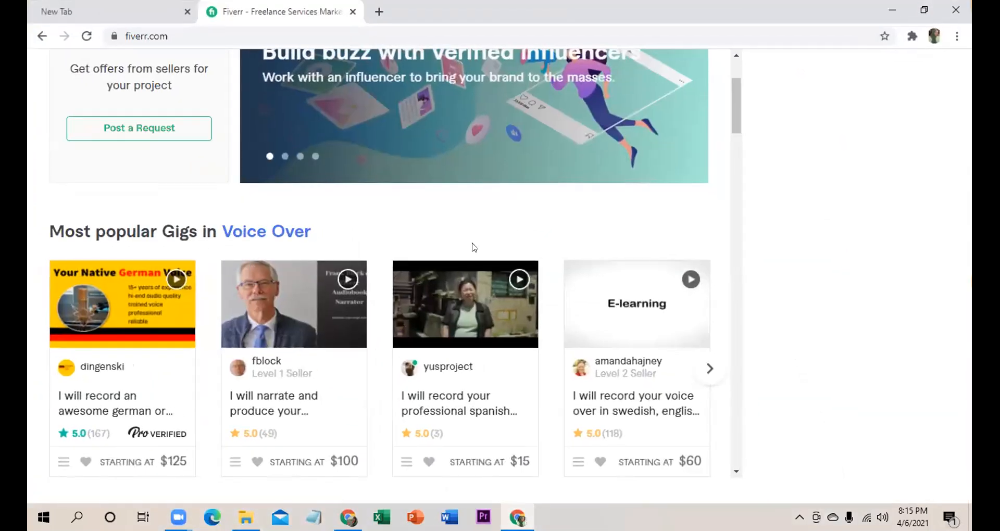
# Go to the seller's own profile page from the account menu
pyautogui.scroll(2, 476, 245)
pyautogui.scroll(-2, 225, 260)
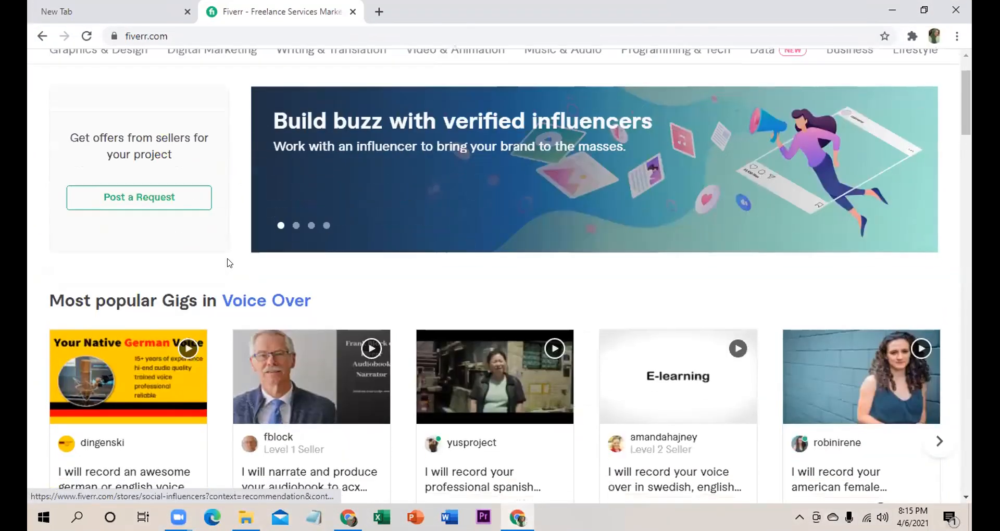
pyautogui.scroll(3, 705, 229)
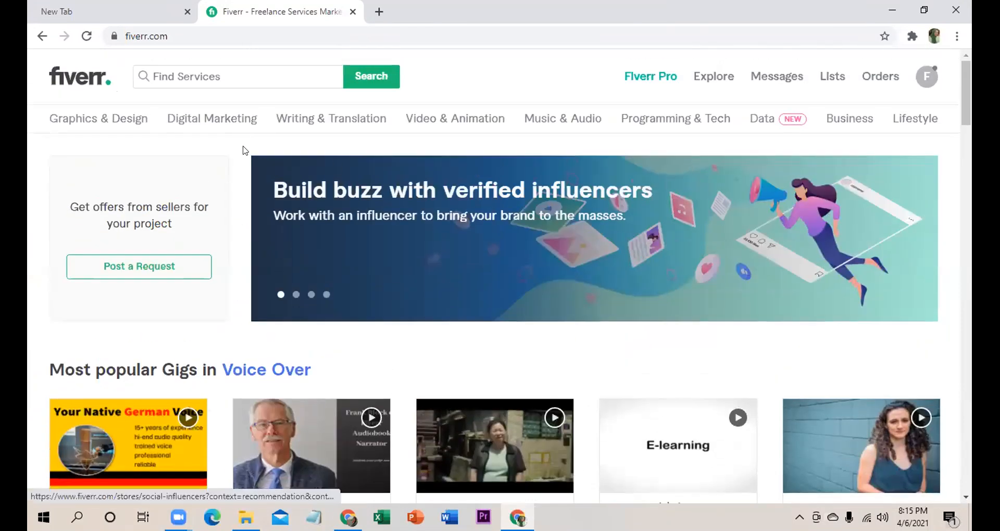
pyautogui.click(920, 78)
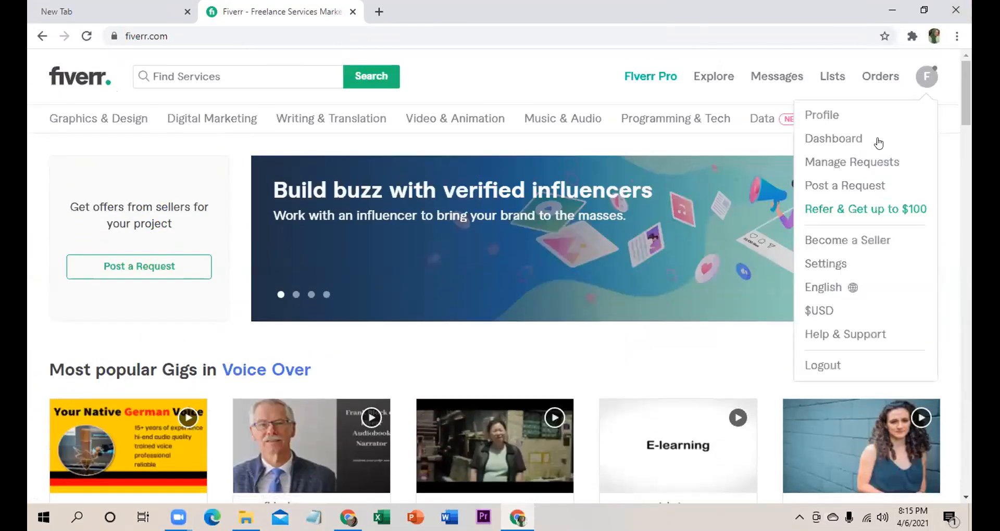
pyautogui.click(823, 116)
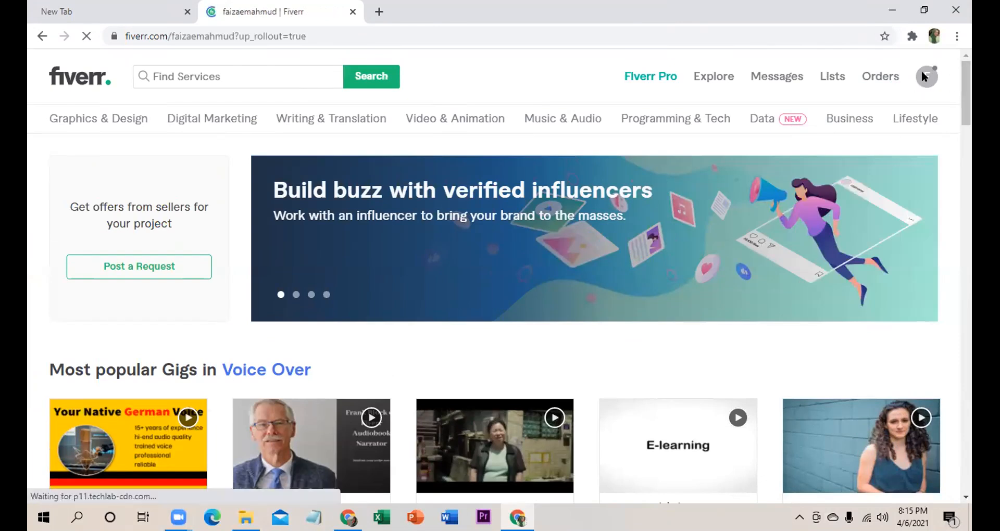
# Open the facebook, linkedin and youtube marketing gig and scroll through its page
pyautogui.scroll(-5, 578, 251)
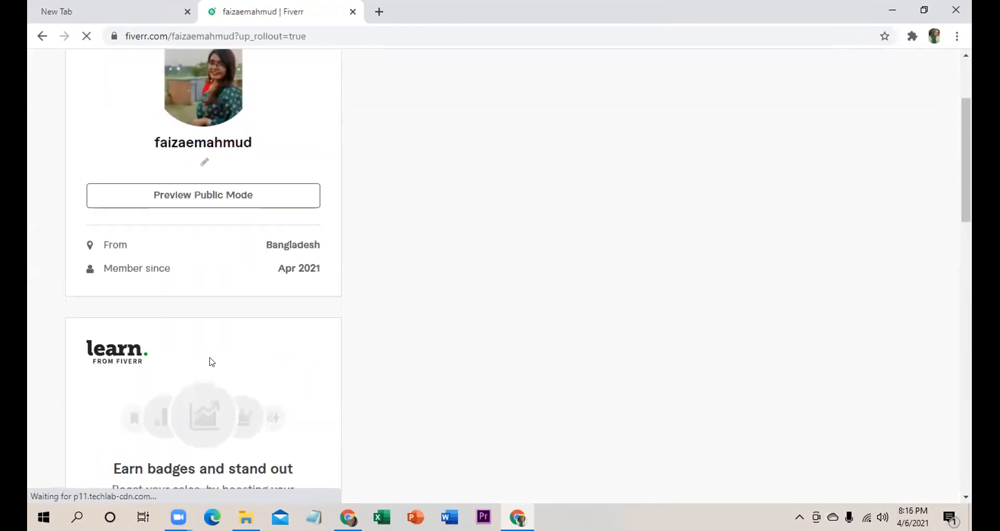
pyautogui.scroll(-1, 166, 375)
pyautogui.scroll(3, 763, 232)
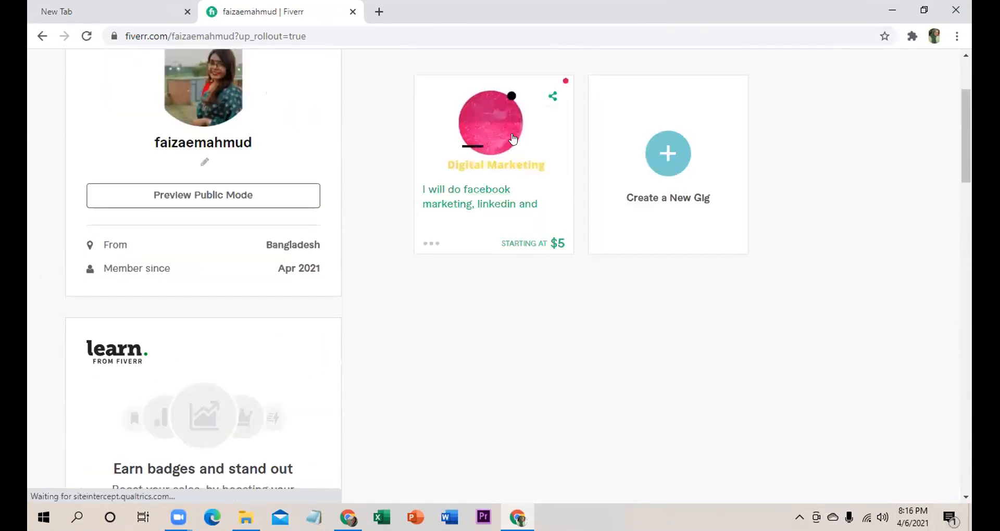
pyautogui.click(483, 138)
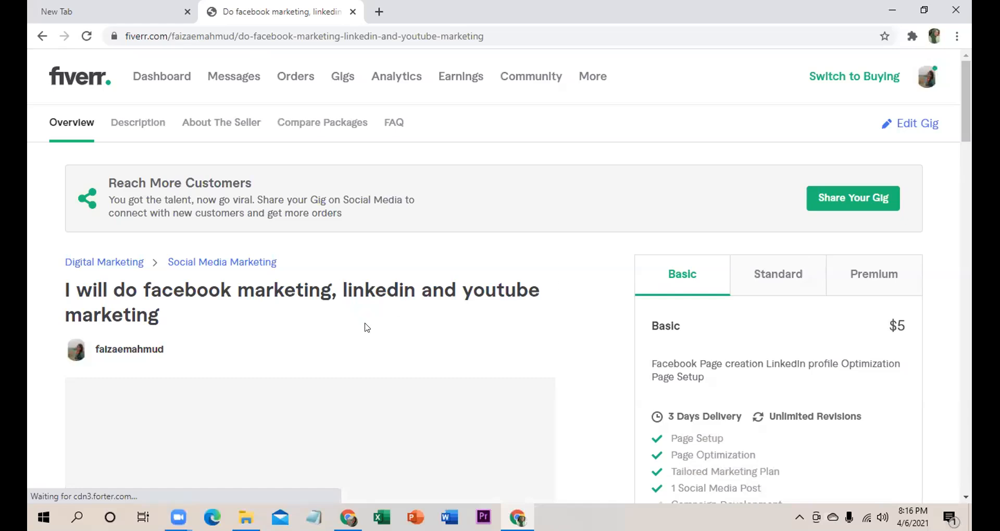
pyautogui.scroll(-6, 320, 317)
pyautogui.scroll(-7, 328, 310)
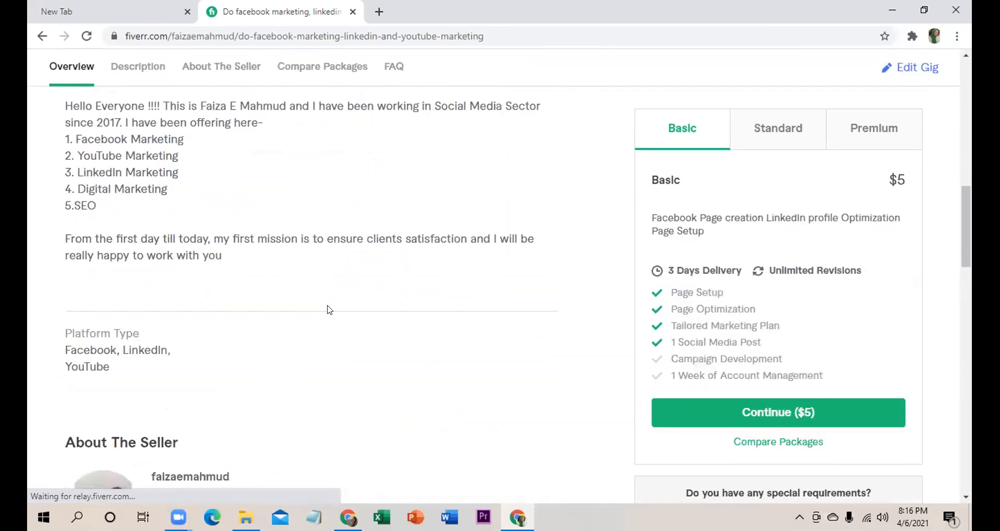
pyautogui.scroll(-12, 460, 306)
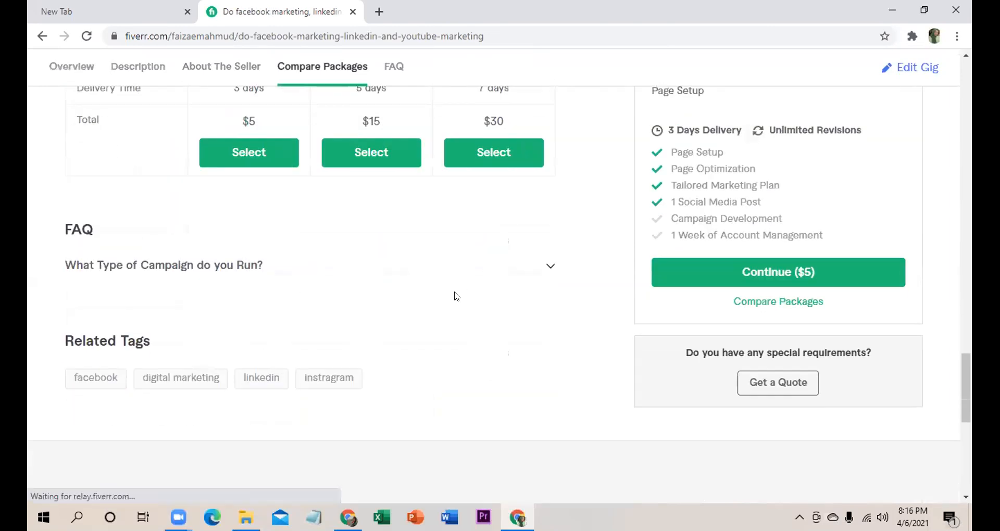
pyautogui.scroll(11, 455, 296)
pyautogui.scroll(10, 455, 296)
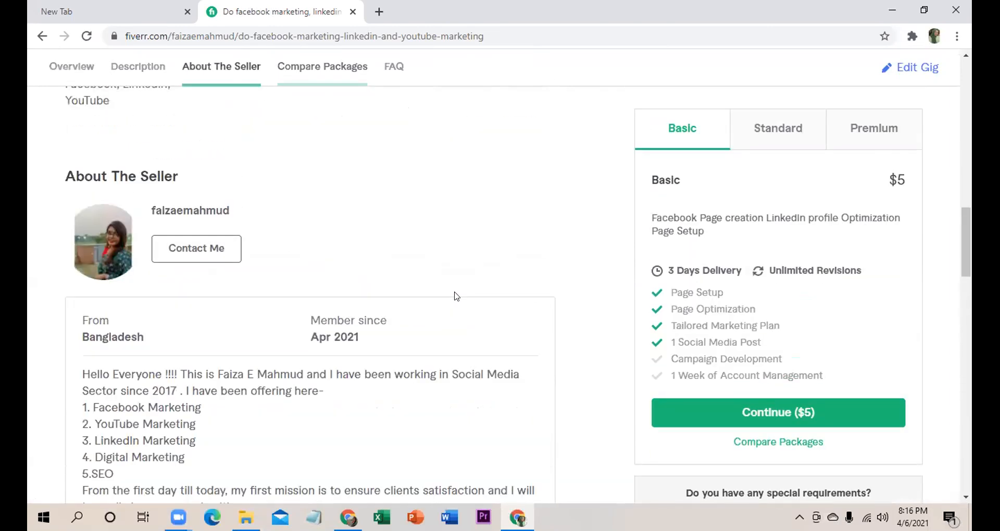
pyautogui.scroll(7, 455, 295)
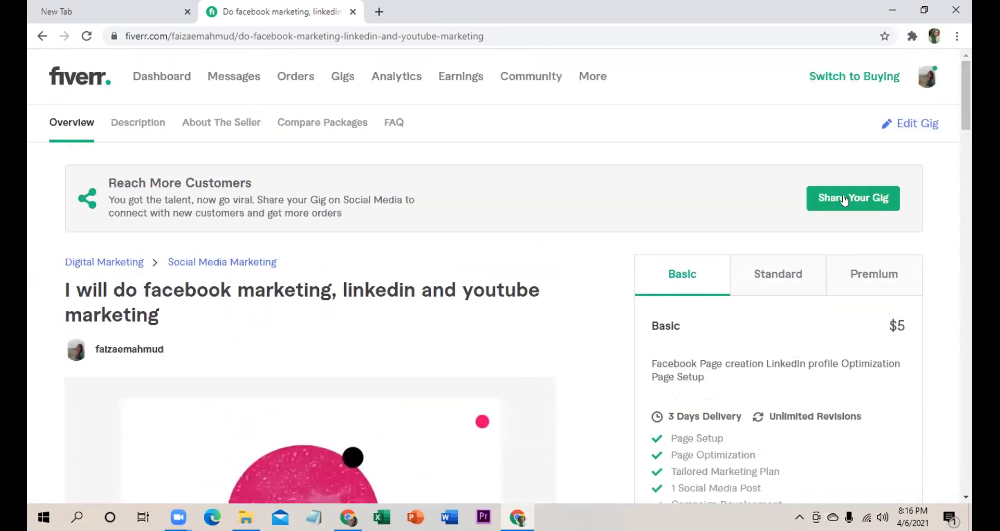
# Return to the profile, check the gig card's options, then open the Gigs management page
pyautogui.click(36, 35)
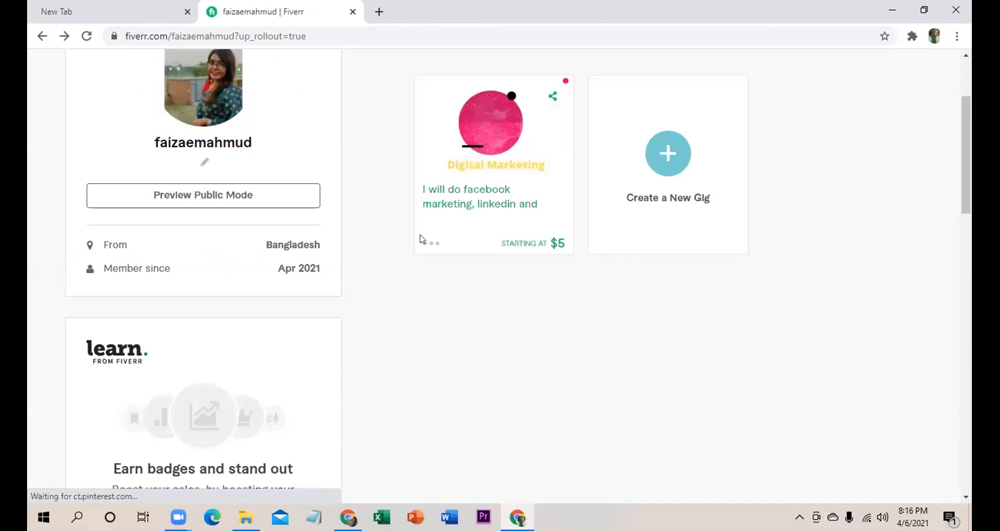
pyautogui.click(425, 244)
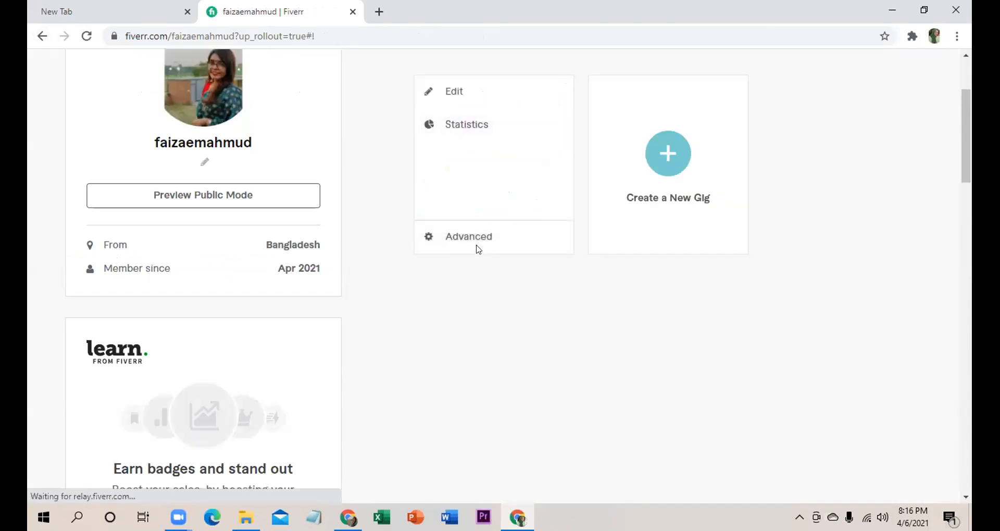
pyautogui.scroll(3, 468, 229)
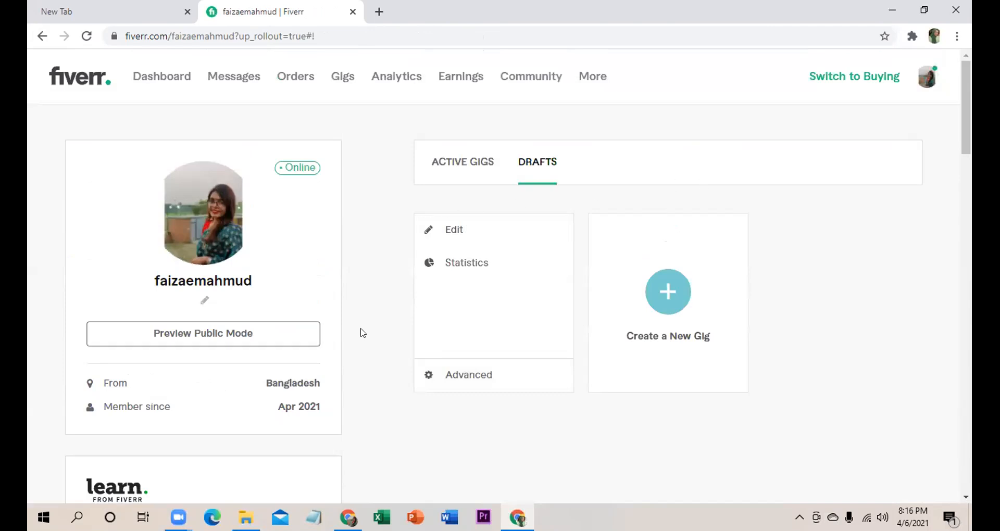
pyautogui.click(343, 77)
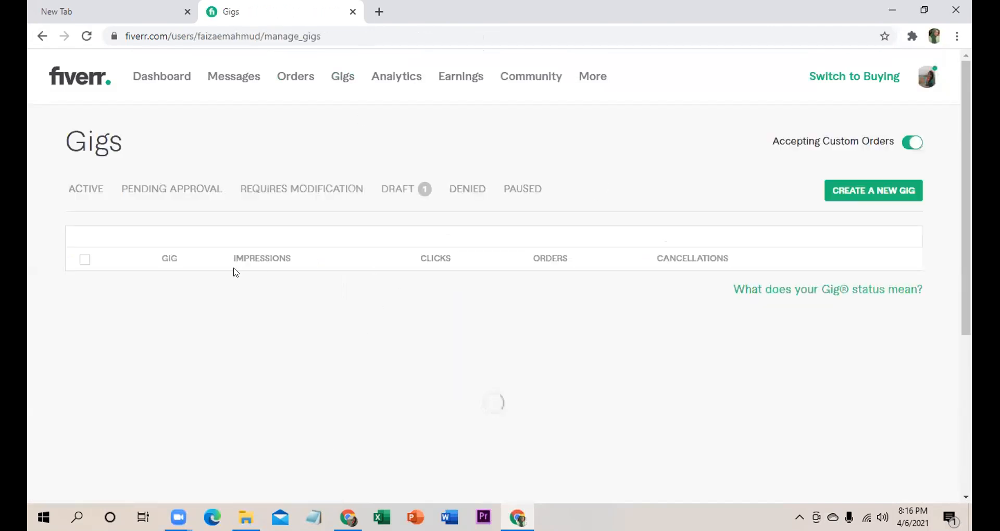
# Select all gigs on the Draft tab and delete them, confirming with OK
pyautogui.click(85, 280)
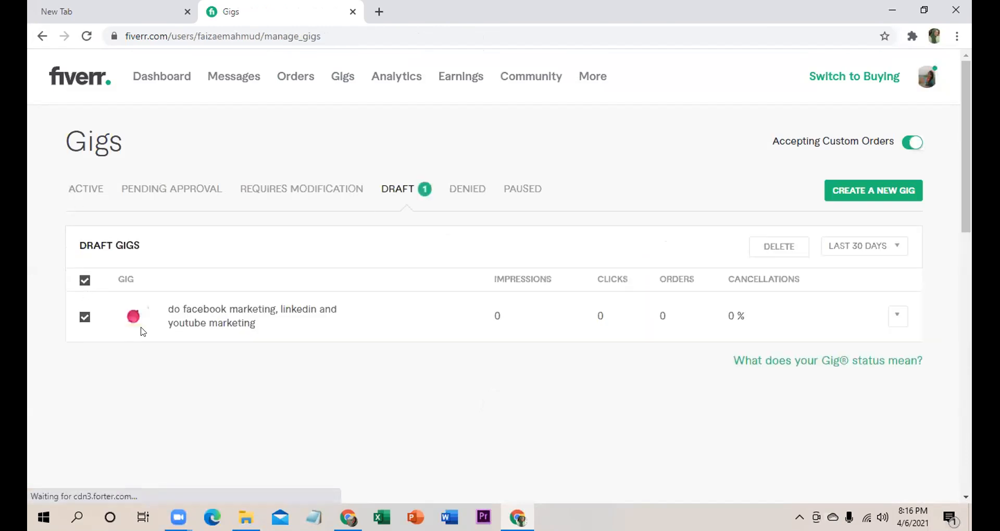
pyautogui.click(776, 246)
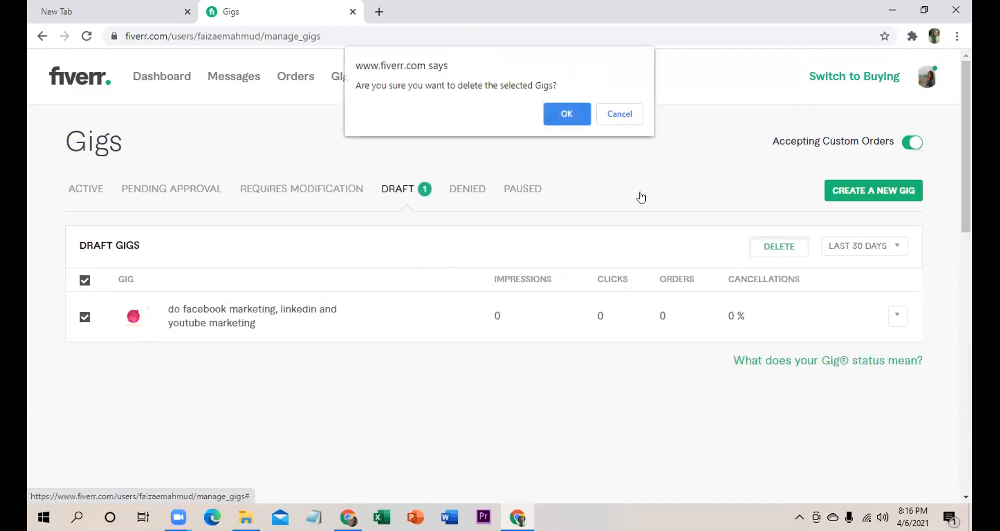
pyautogui.click(580, 118)
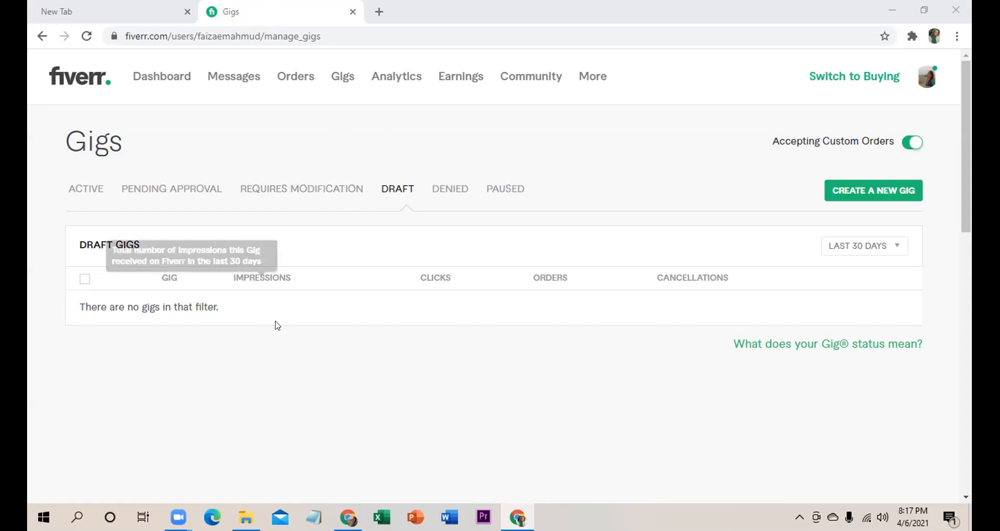
# Check the profile now shows no gigs, open a new Google tab, and minimise Chrome
pyautogui.click(930, 83)
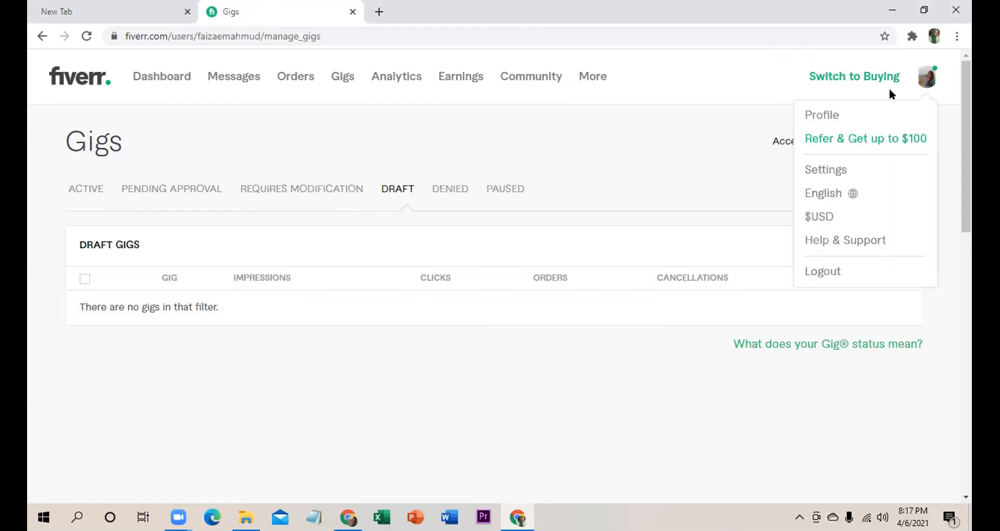
pyautogui.click(844, 117)
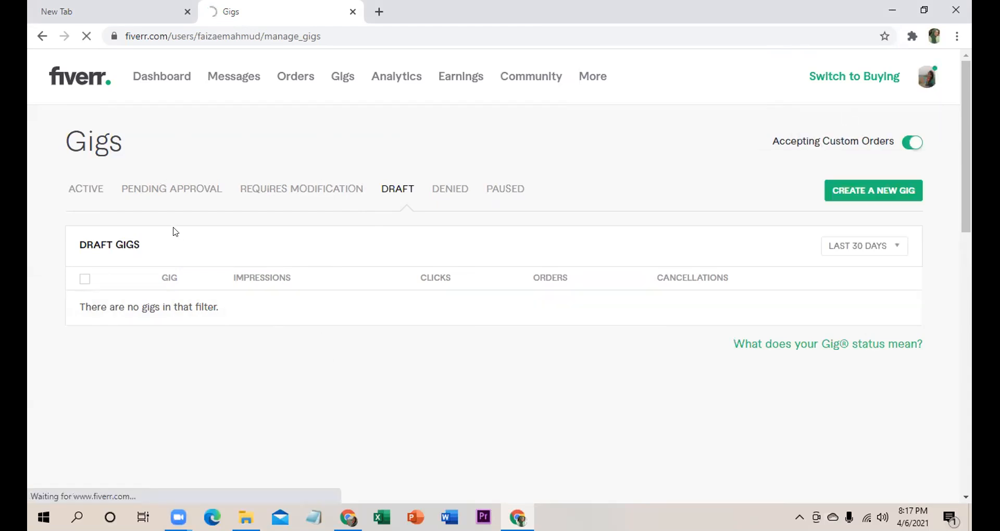
pyautogui.scroll(-5, 408, 252)
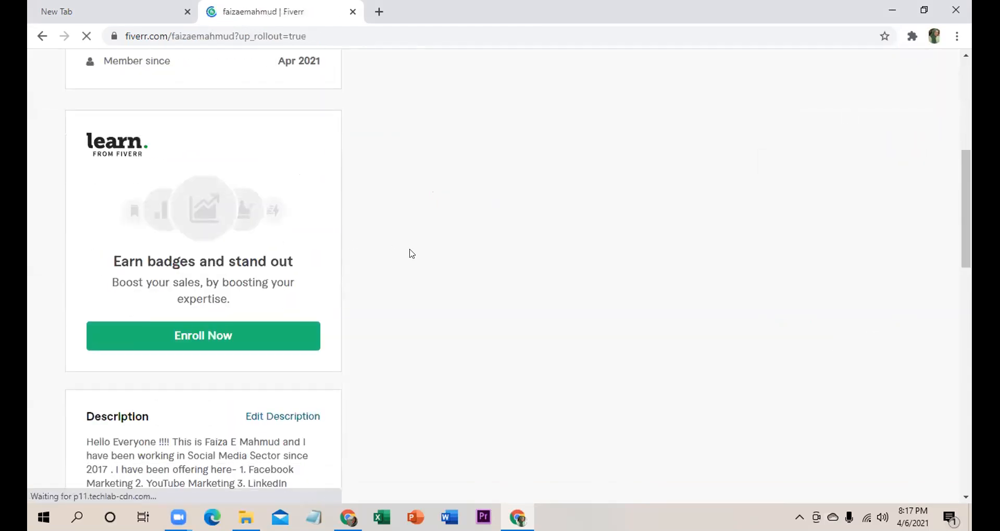
pyautogui.scroll(5, 413, 248)
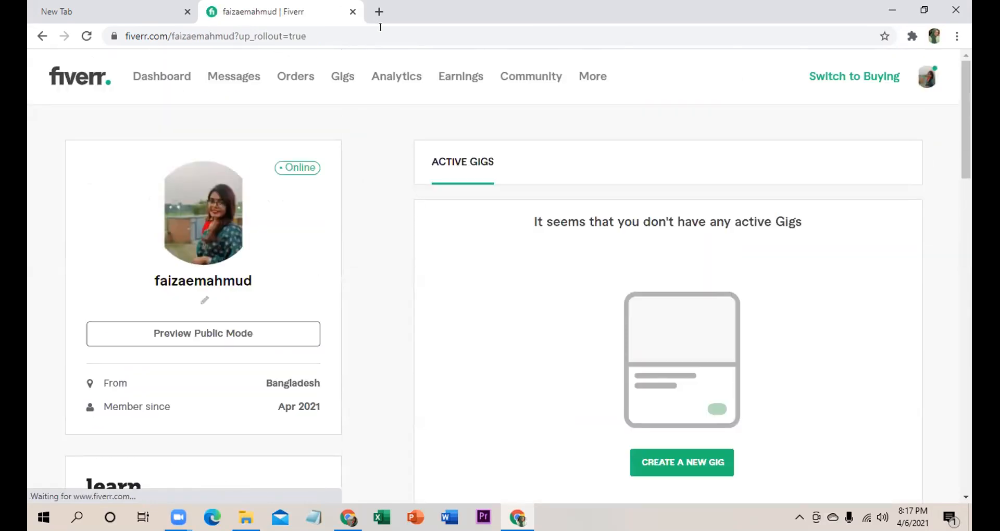
pyautogui.click(380, 11)
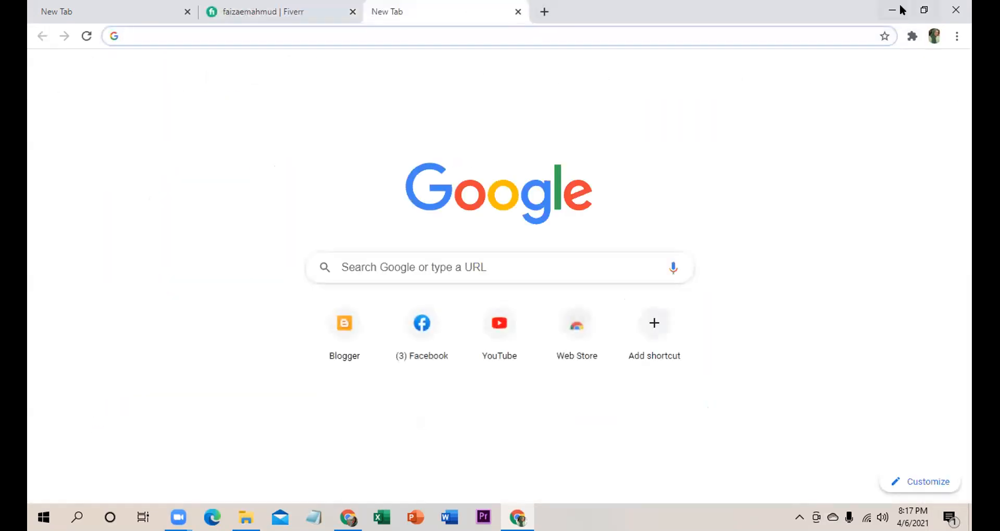
pyautogui.click(897, 10)
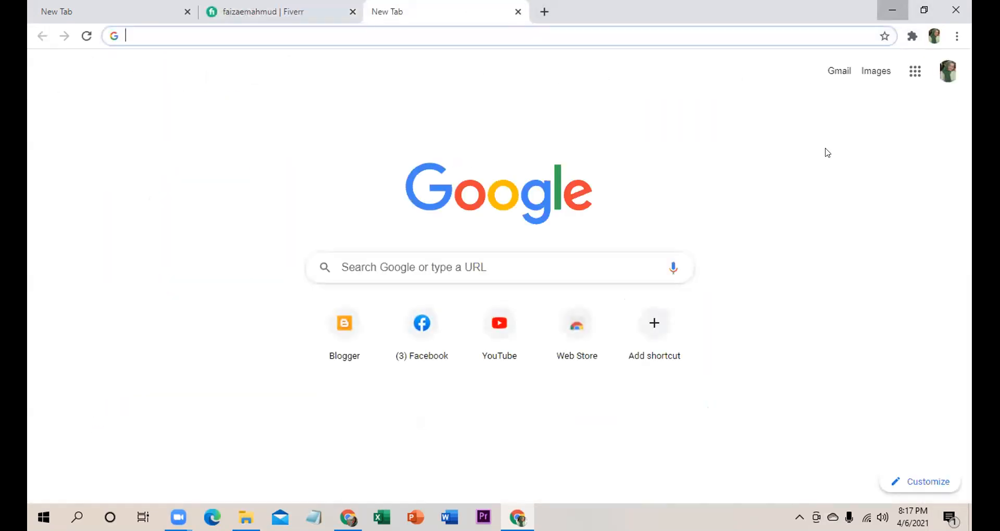
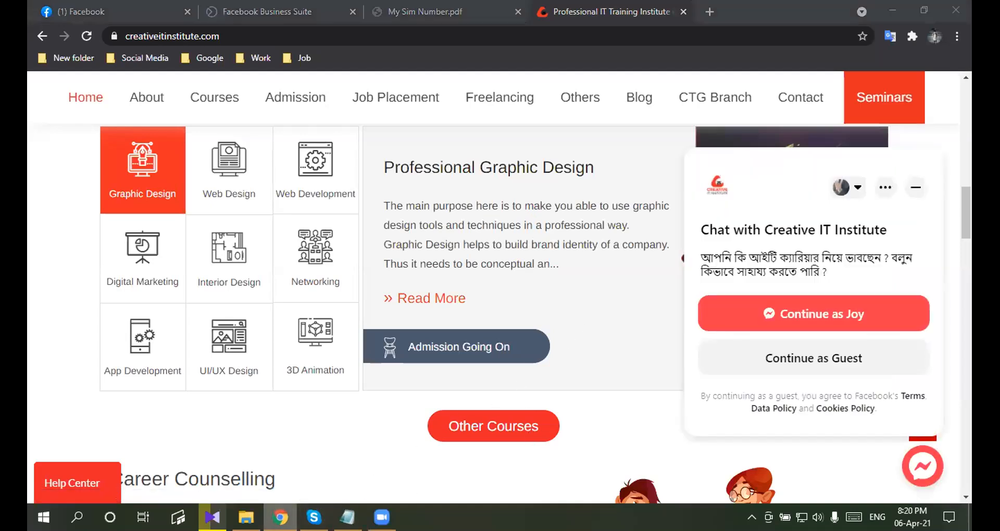
# Bring the browser showing the Creative IT Institute page back into view
pyautogui.press('super+d')
pyautogui.click(280, 517)
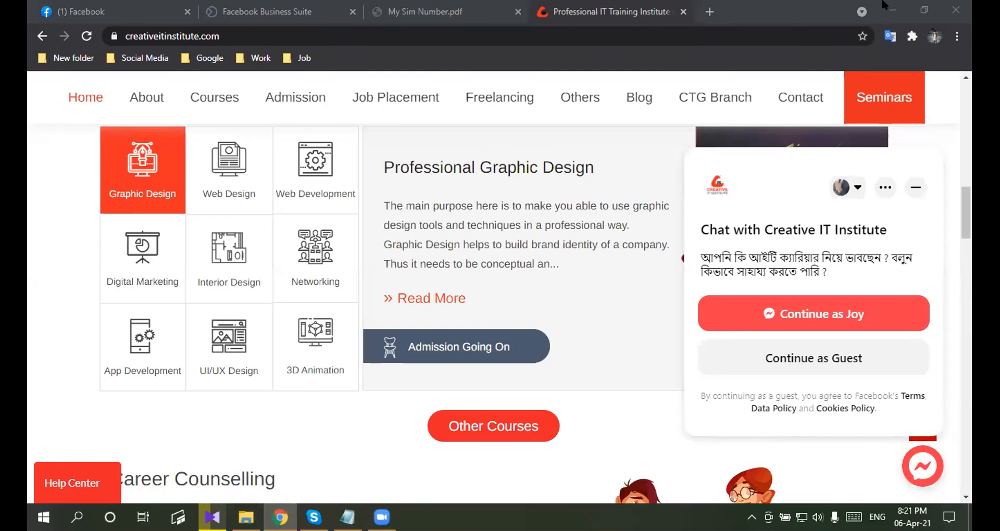
pyautogui.click(892, 8)
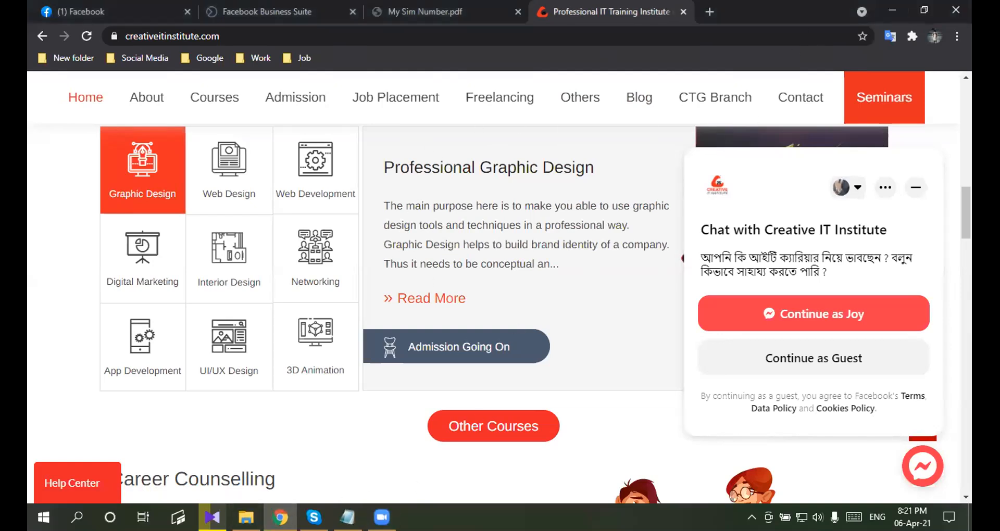
pyautogui.click(970, 525)
pyautogui.click(280, 517)
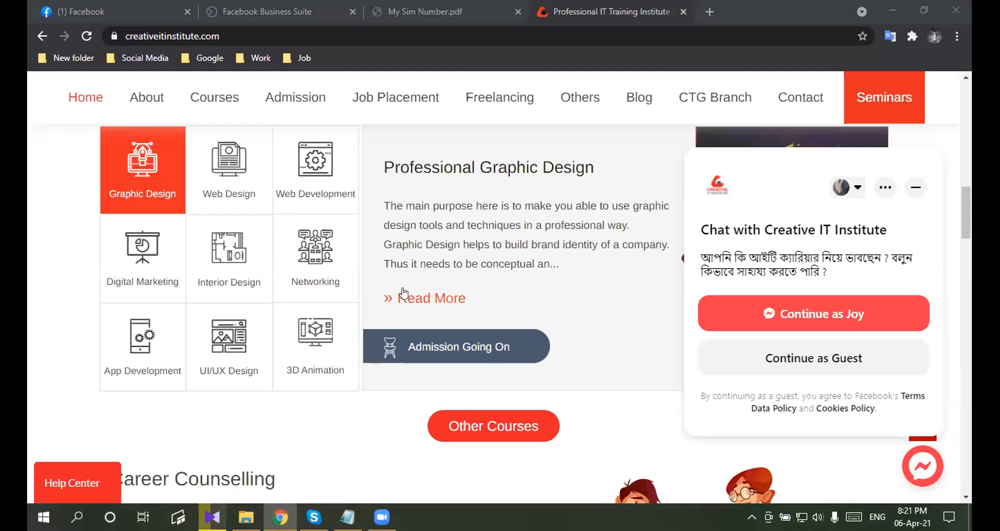
# Translate the course description and the Professional Graphic Design heading into Bengali
pyautogui.moveTo(386, 204); pyautogui.dragTo(544, 225)
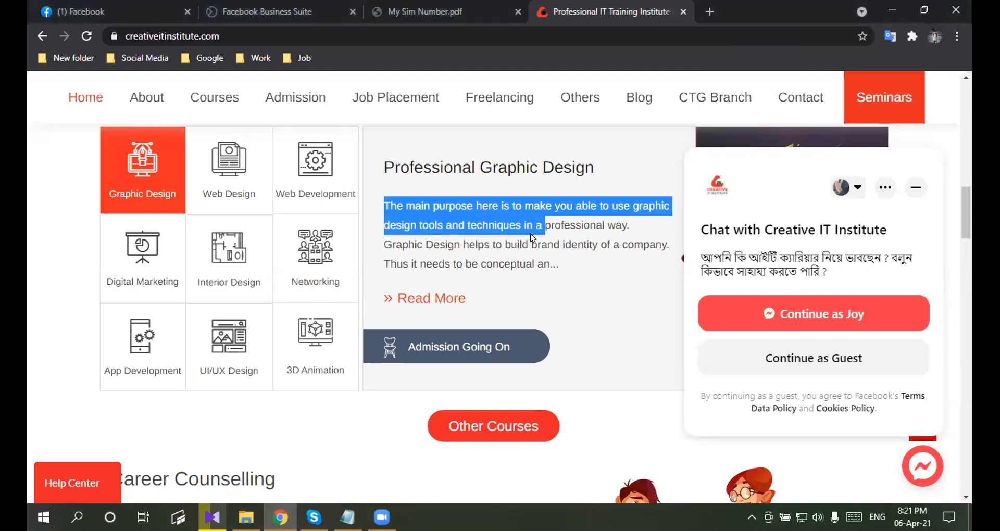
pyautogui.click(543, 240)
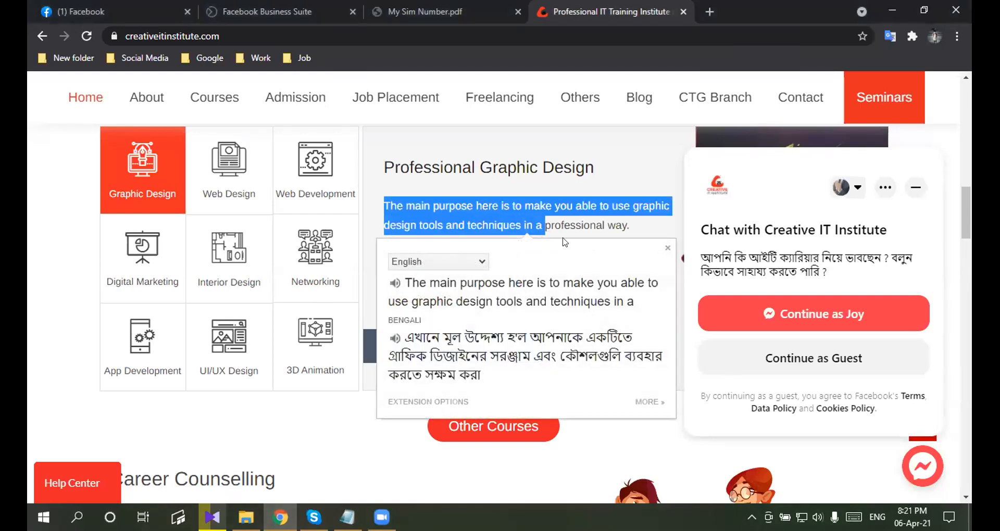
pyautogui.click(354, 168)
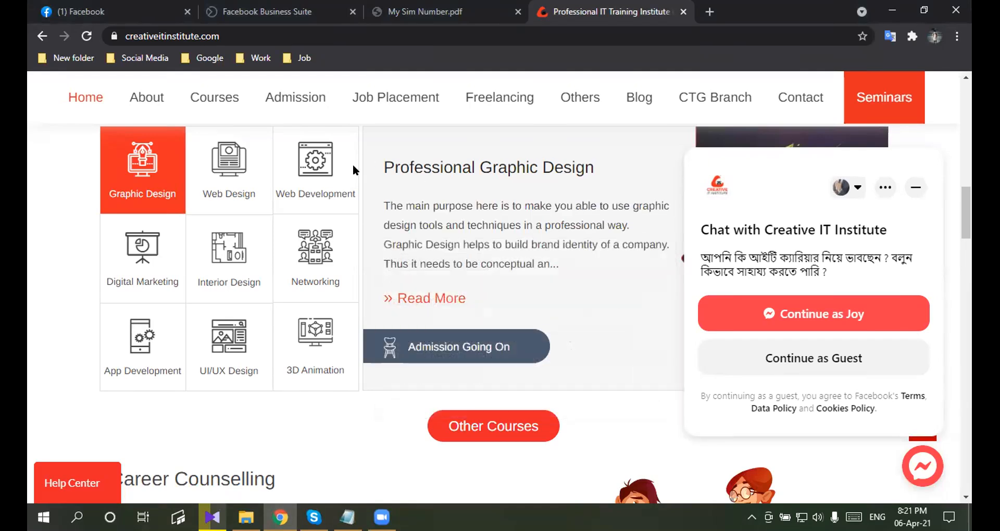
pyautogui.moveTo(487, 165); pyautogui.dragTo(599, 183)
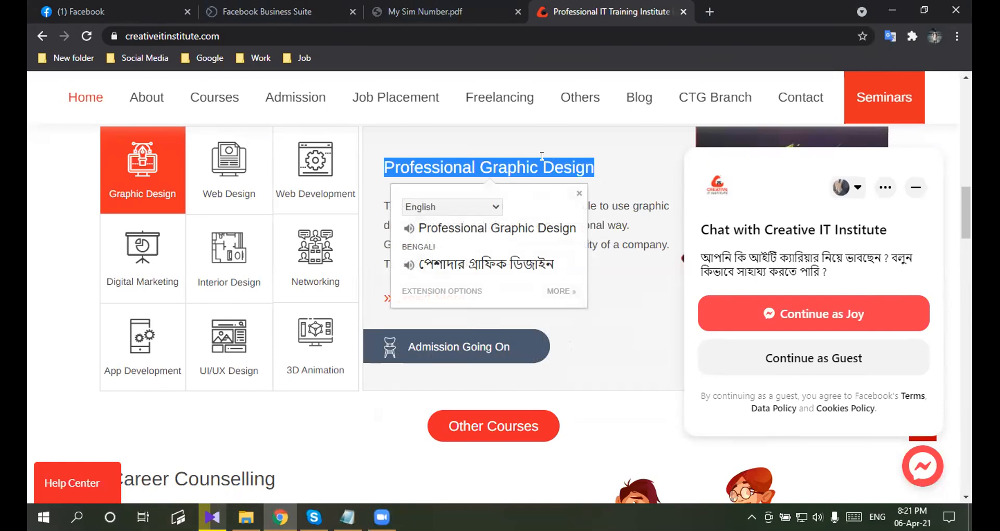
pyautogui.click(540, 156)
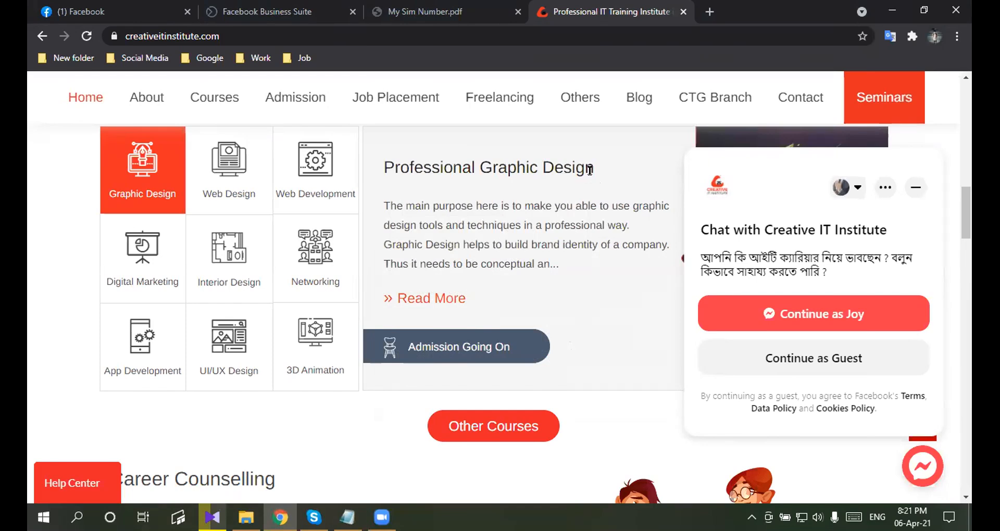
pyautogui.moveTo(604, 165); pyautogui.dragTo(382, 160)
pyautogui.click(391, 149)
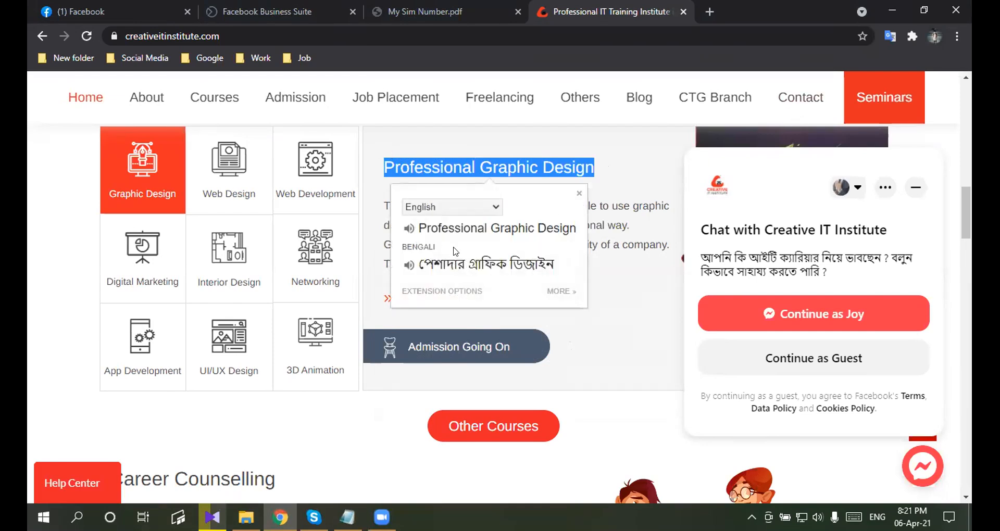
pyautogui.click(534, 159)
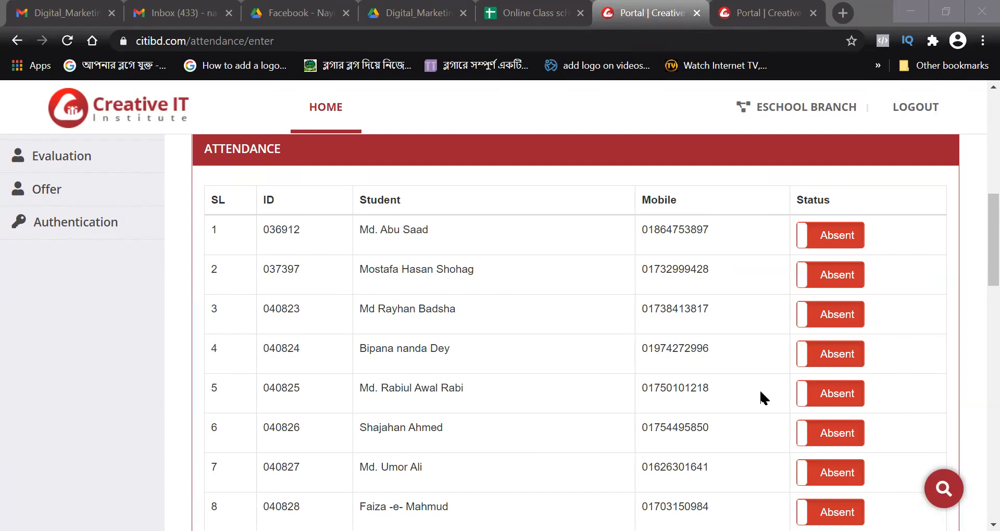
# Load fiverr.com in a new tab and go to the seller profile from the account menu
pyautogui.click(842, 14)
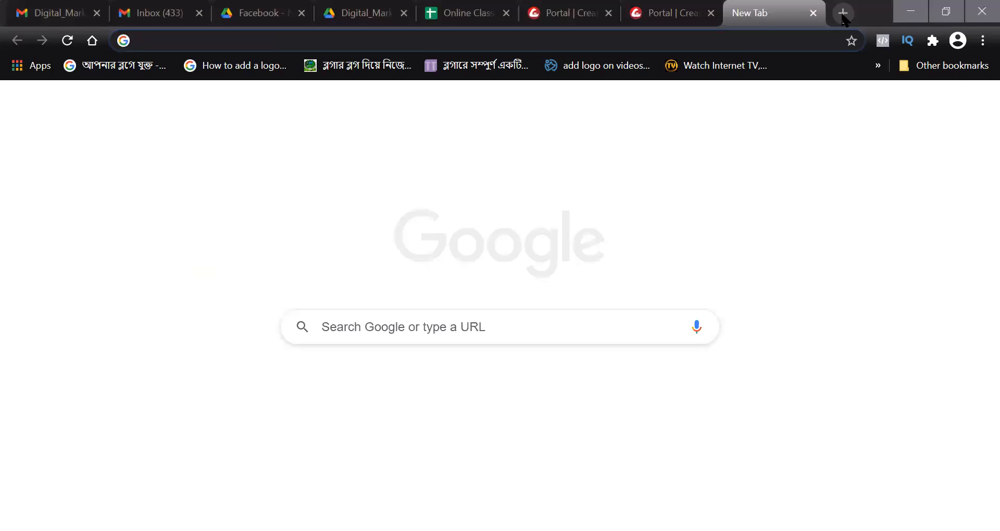
pyautogui.write('fiverr.com')
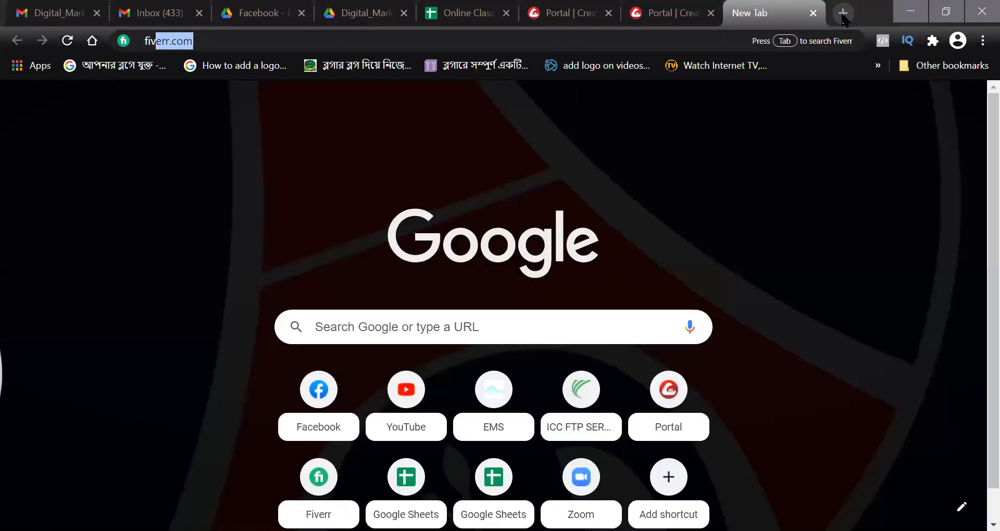
pyautogui.press('Return')
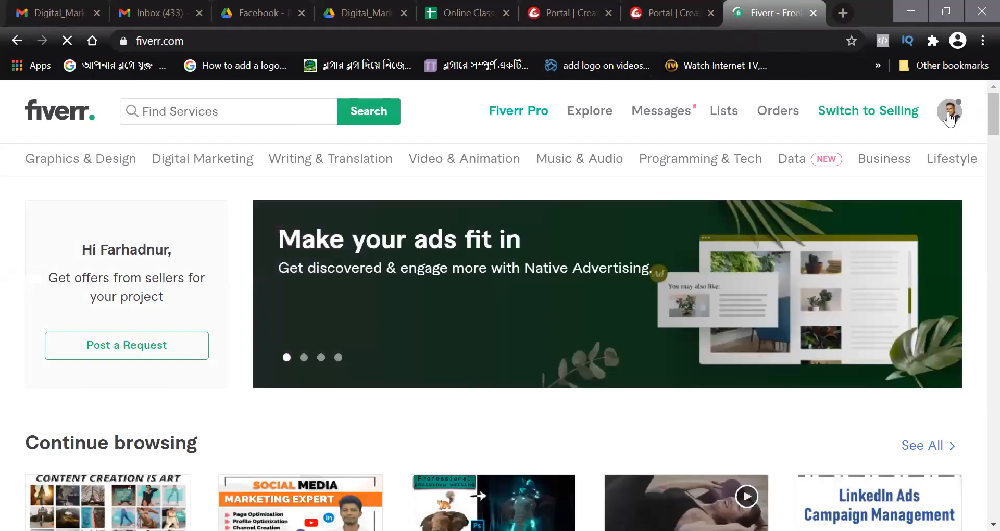
pyautogui.click(949, 112)
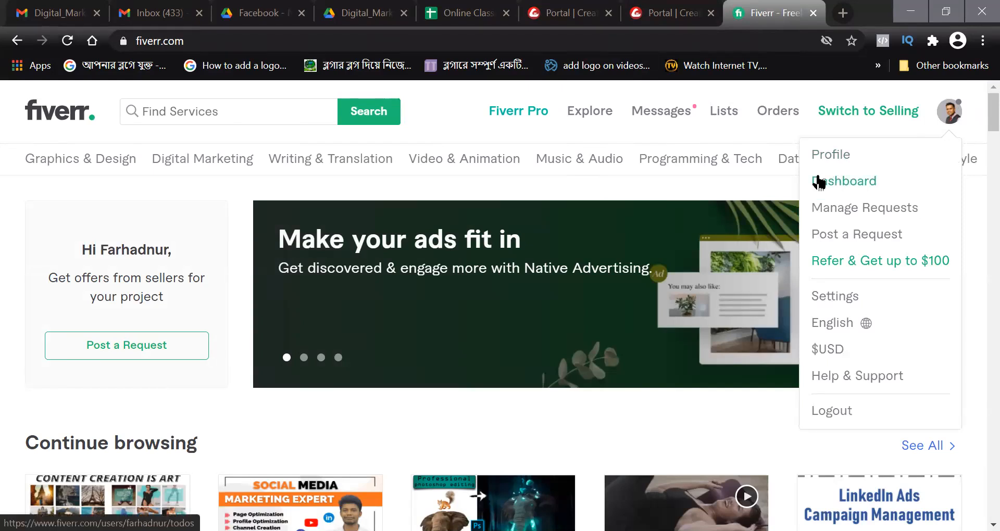
pyautogui.click(823, 155)
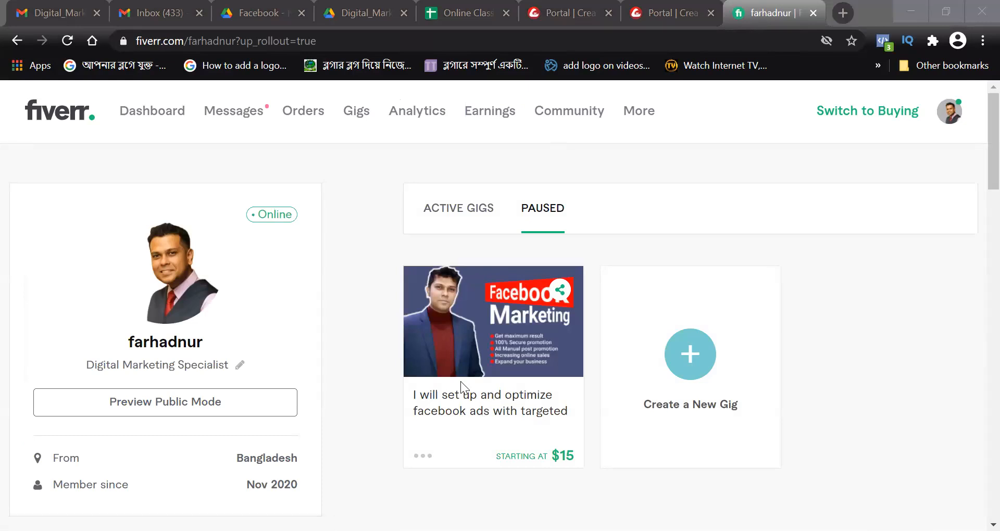
# Open the paused Facebook ads gig and scroll through its image and About This Gig description
pyautogui.scroll(-1, 461, 381)
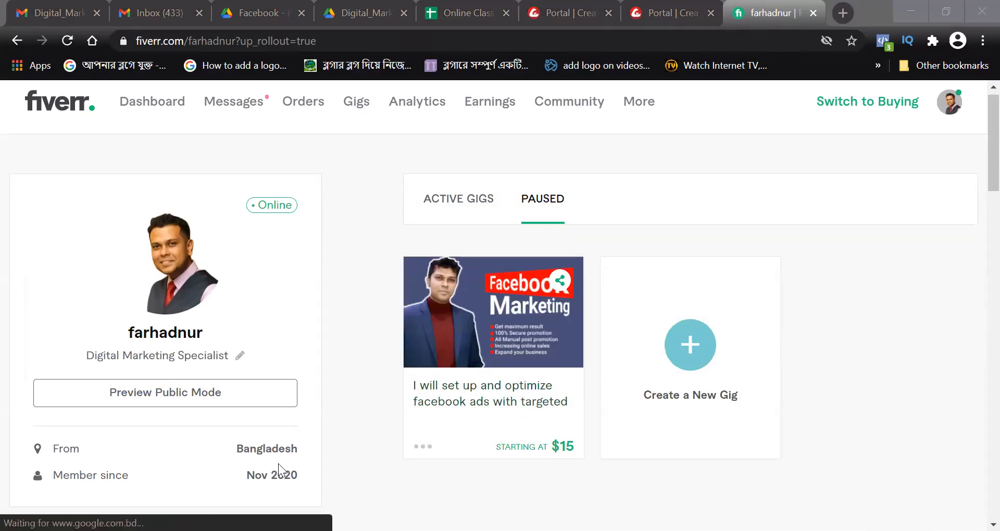
pyautogui.click(470, 328)
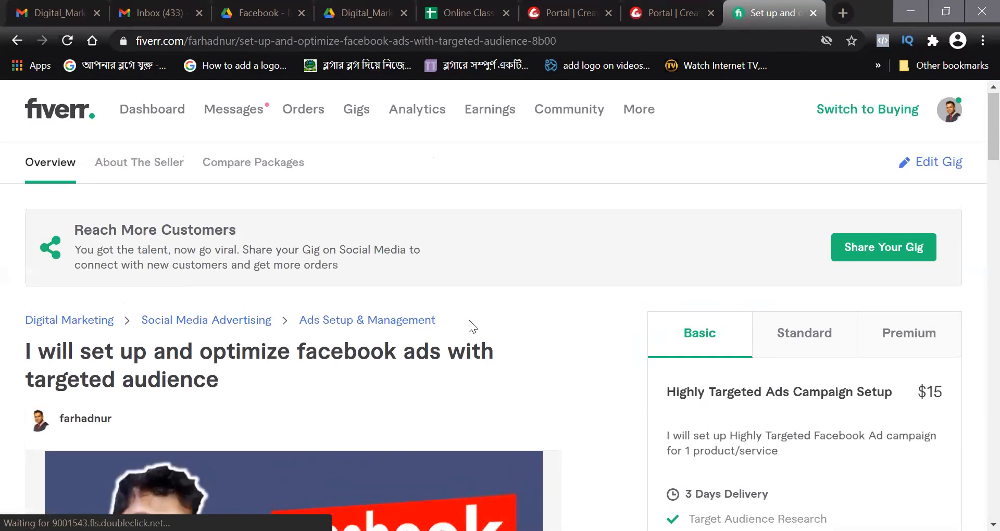
pyautogui.scroll(-5, 470, 327)
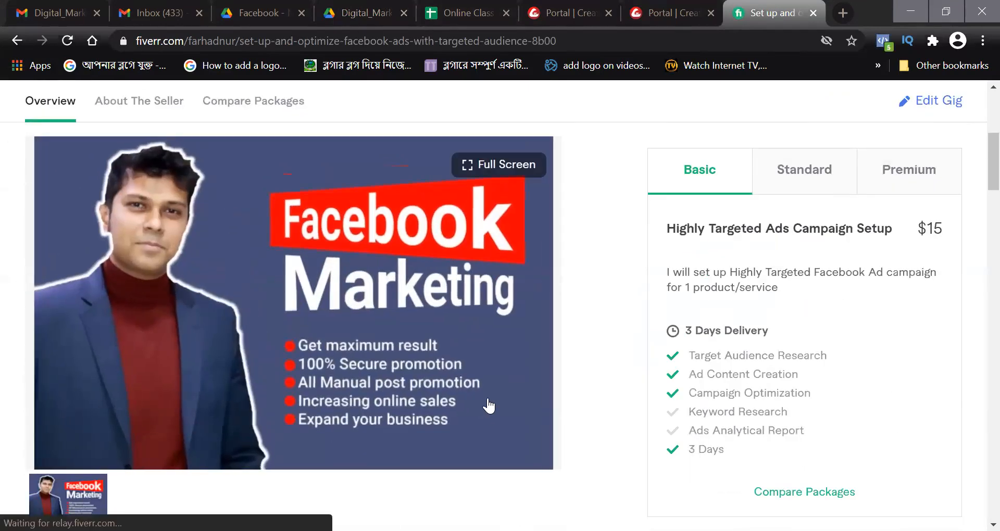
pyautogui.scroll(-1, 487, 405)
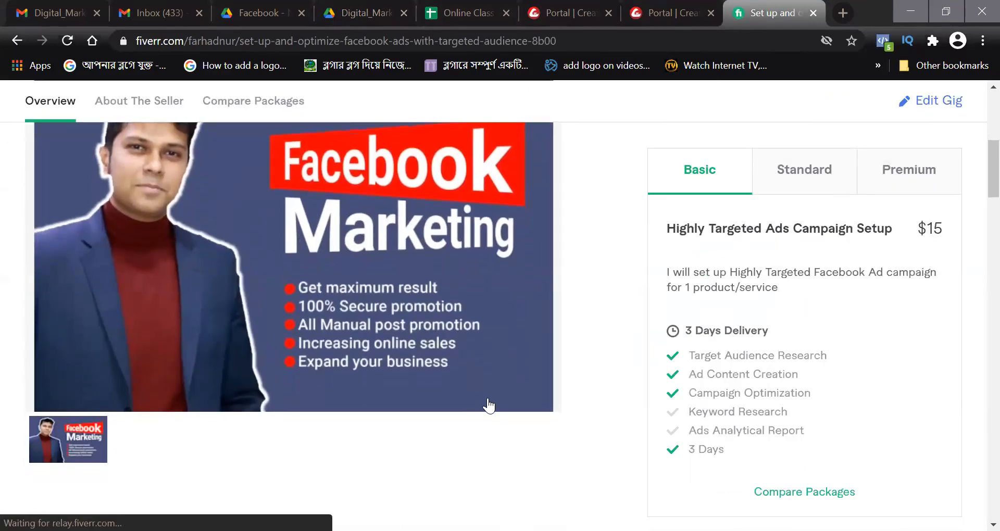
pyautogui.scroll(-20, 488, 405)
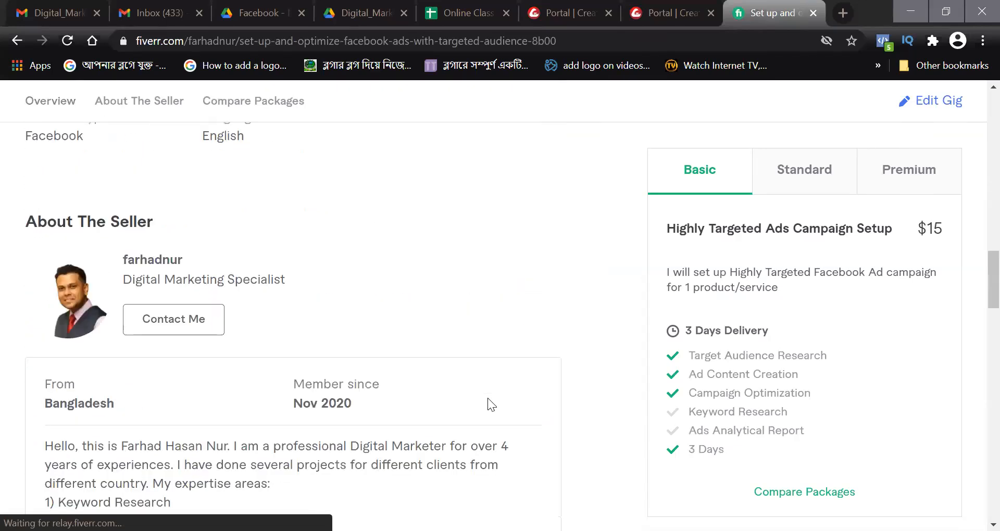
pyautogui.scroll(-7, 488, 399)
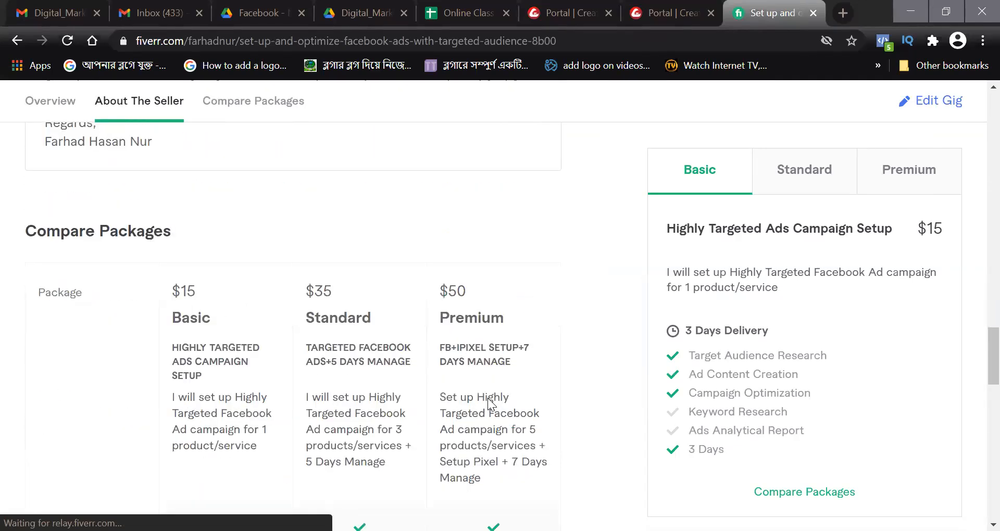
pyautogui.scroll(20, 487, 398)
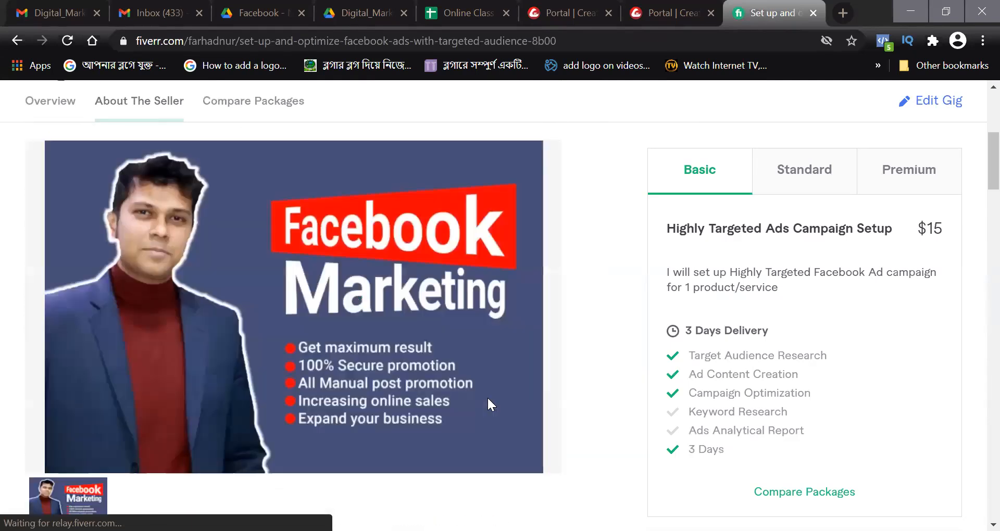
pyautogui.scroll(-1, 486, 396)
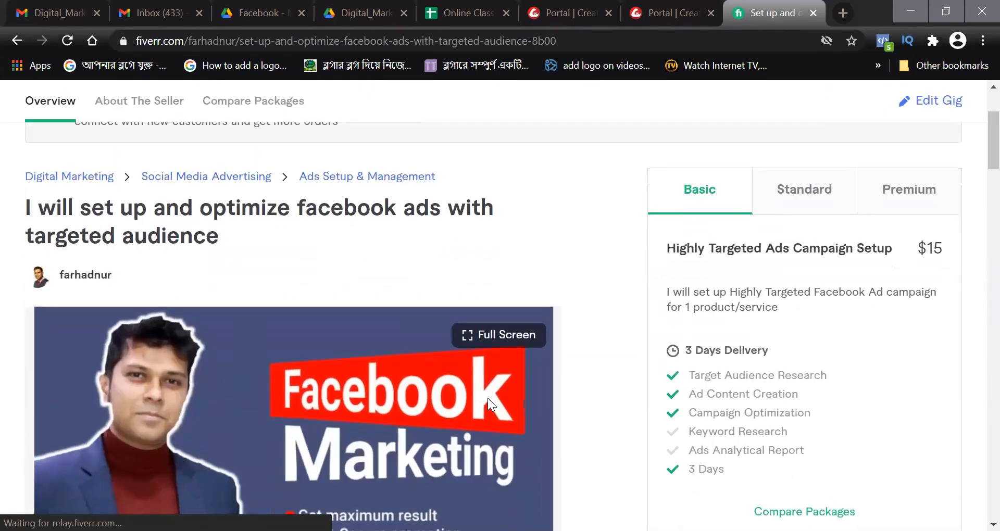
pyautogui.scroll(-2, 487, 398)
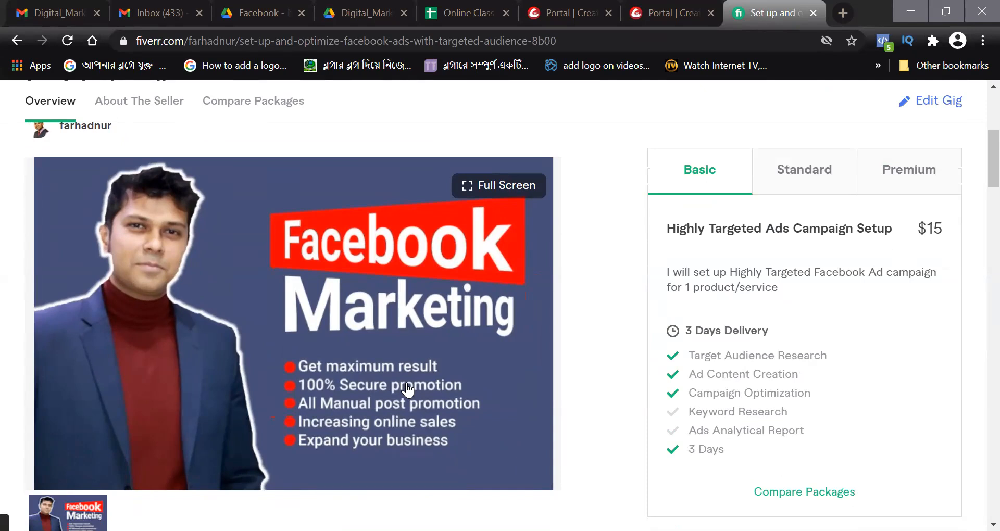
pyautogui.scroll(-5, 408, 387)
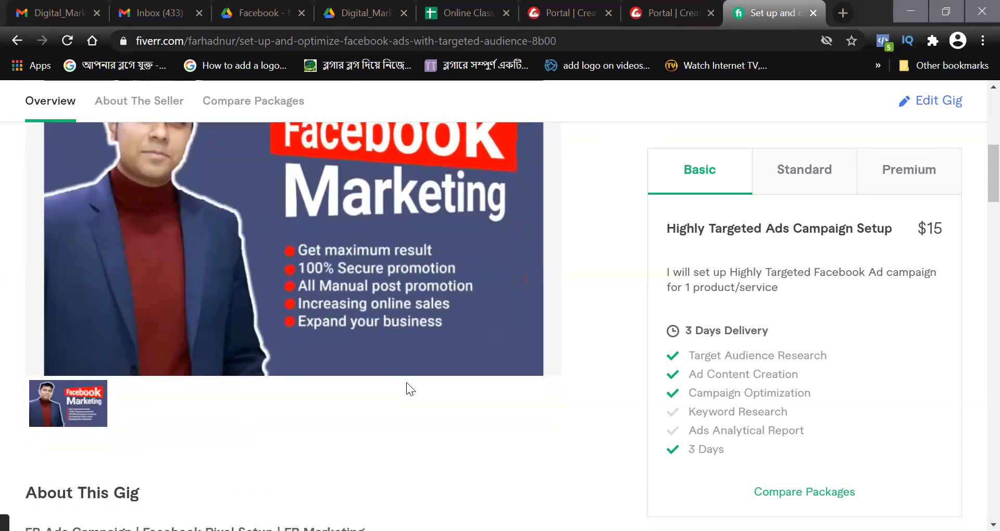
pyautogui.scroll(-4, 407, 383)
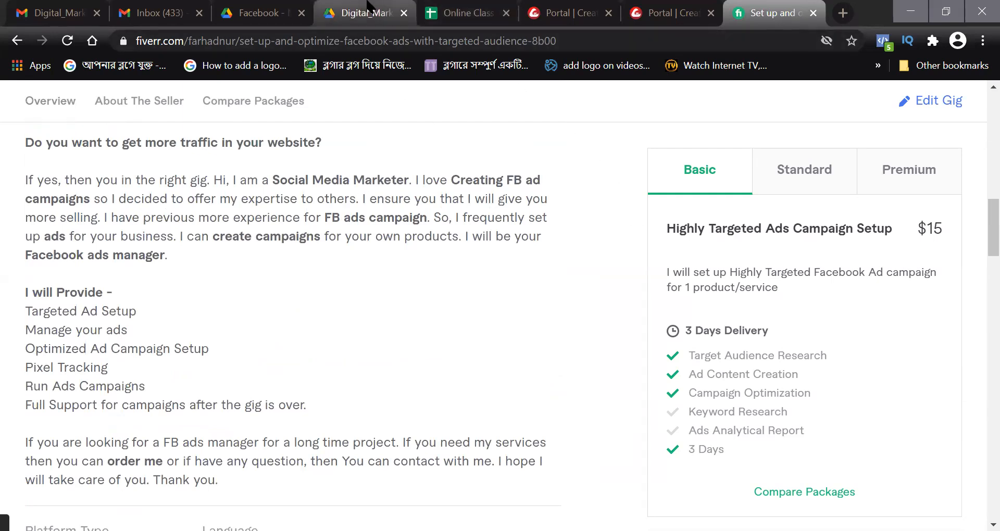
# On the portal's attendance page, mark the students in rows 3, 5, 6, 7 and 8 Present
pyautogui.click(590, 5)
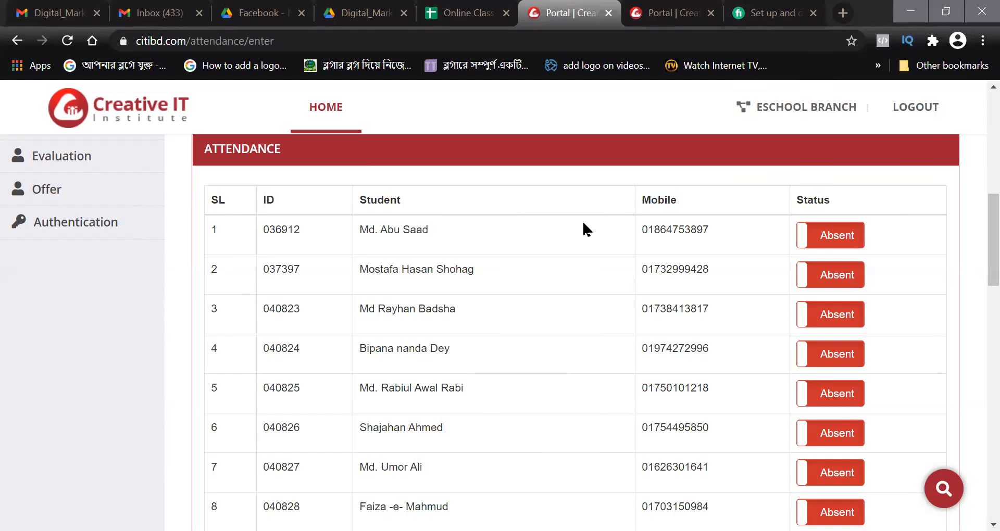
pyautogui.scroll(-1, 583, 224)
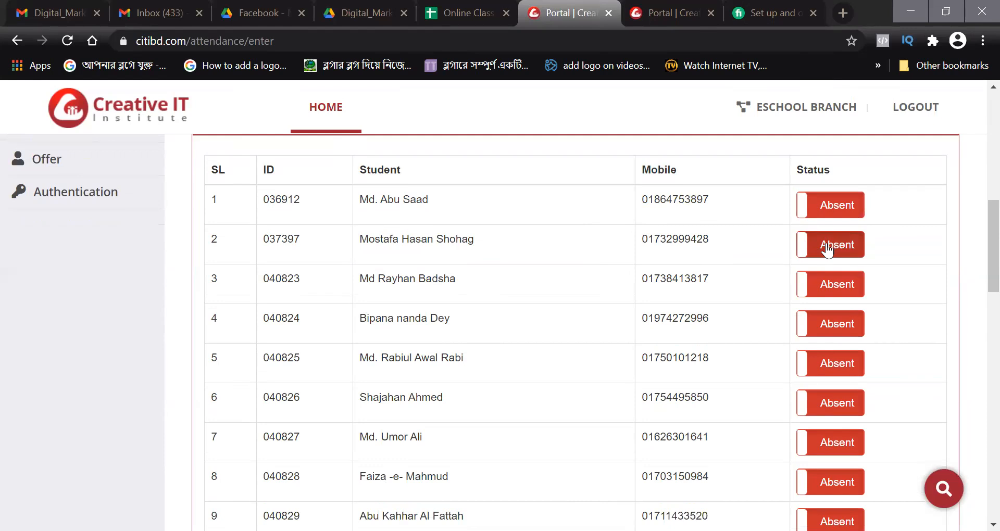
pyautogui.scroll(-1, 826, 244)
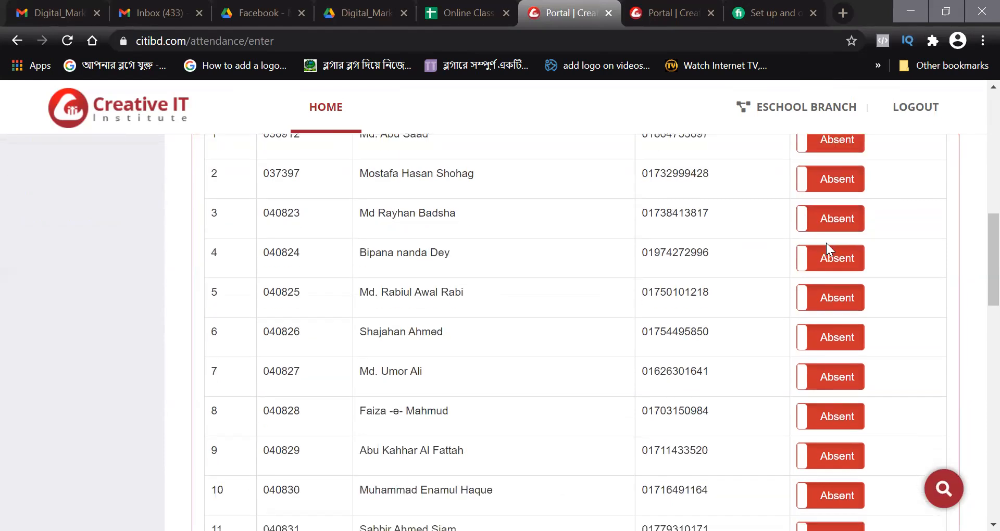
pyautogui.click(839, 218)
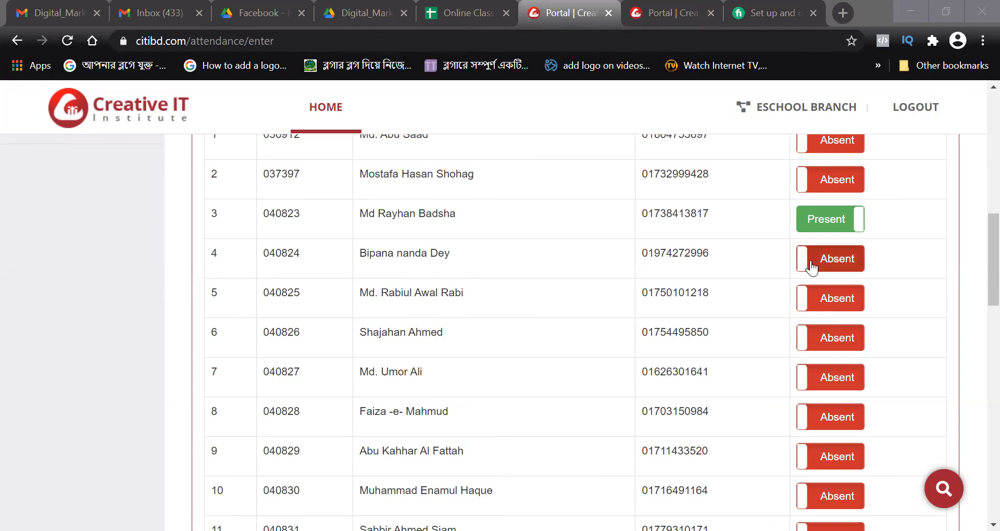
pyautogui.click(827, 301)
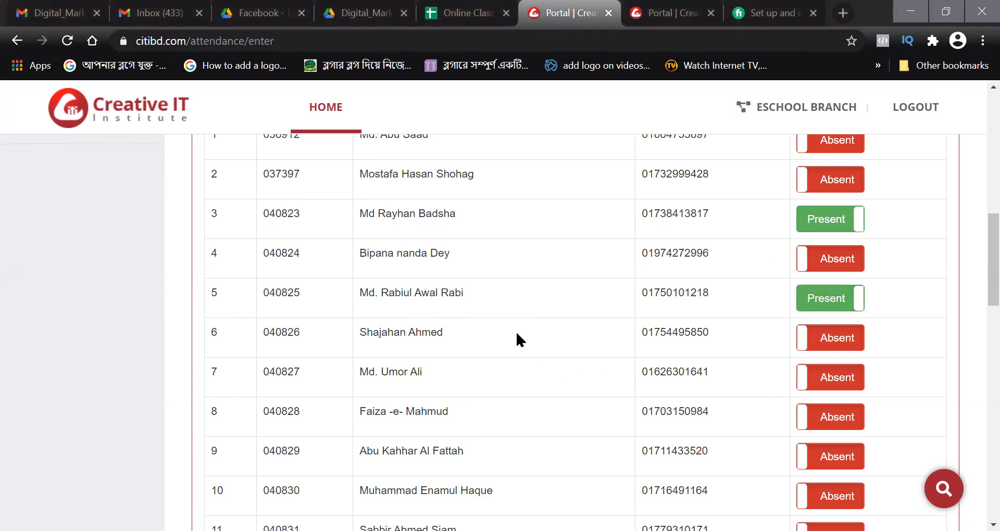
pyautogui.click(830, 339)
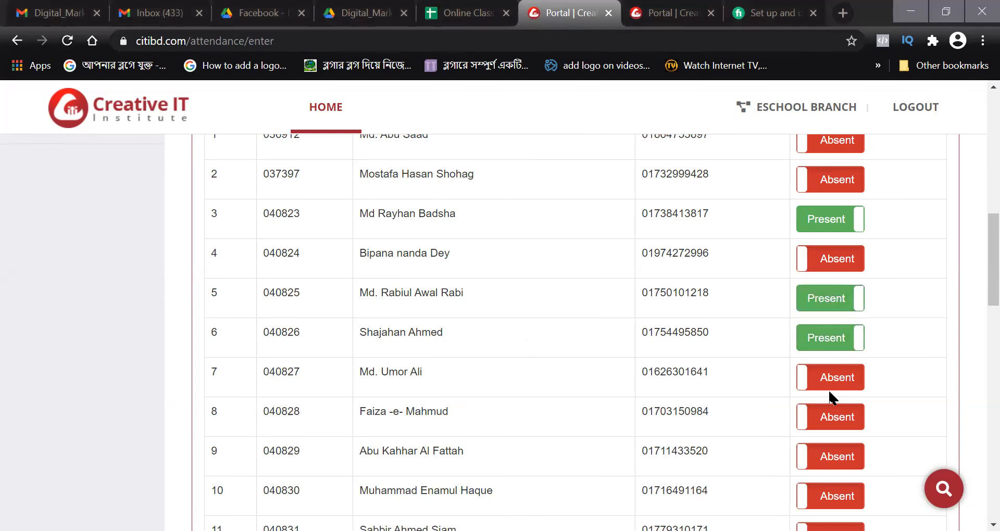
pyautogui.click(836, 381)
pyautogui.click(831, 421)
# Mark the students in rows 11 through 17 Present
pyautogui.scroll(-1, 830, 421)
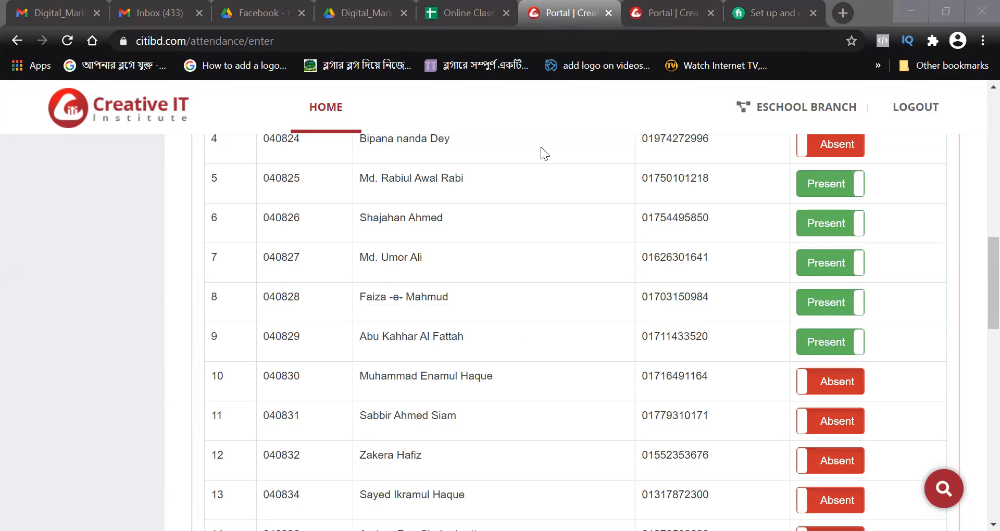
pyautogui.scroll(-2, 519, 417)
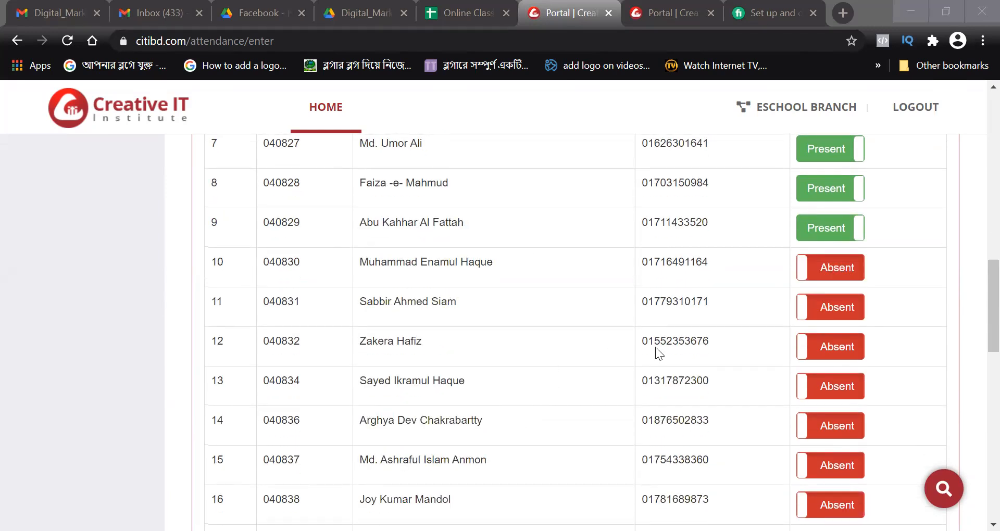
pyautogui.click(834, 312)
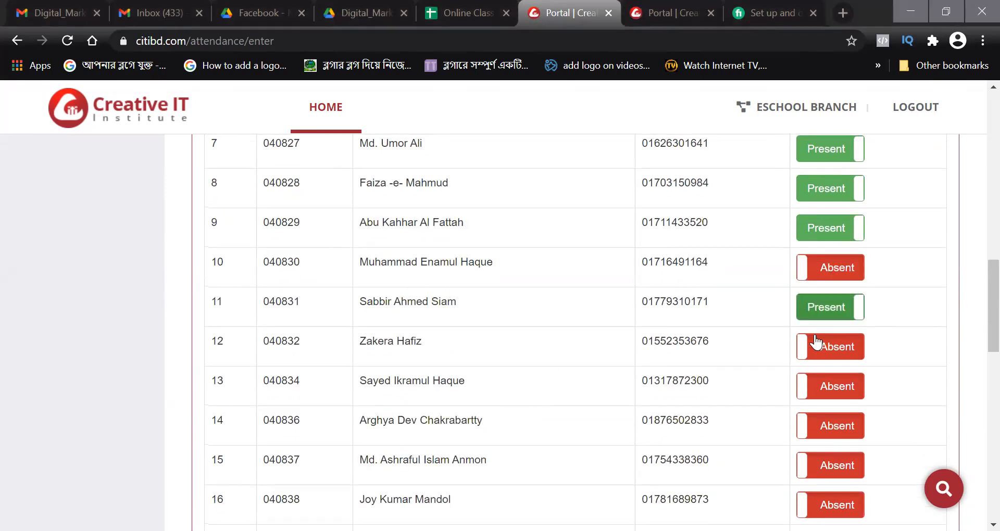
pyautogui.click(826, 346)
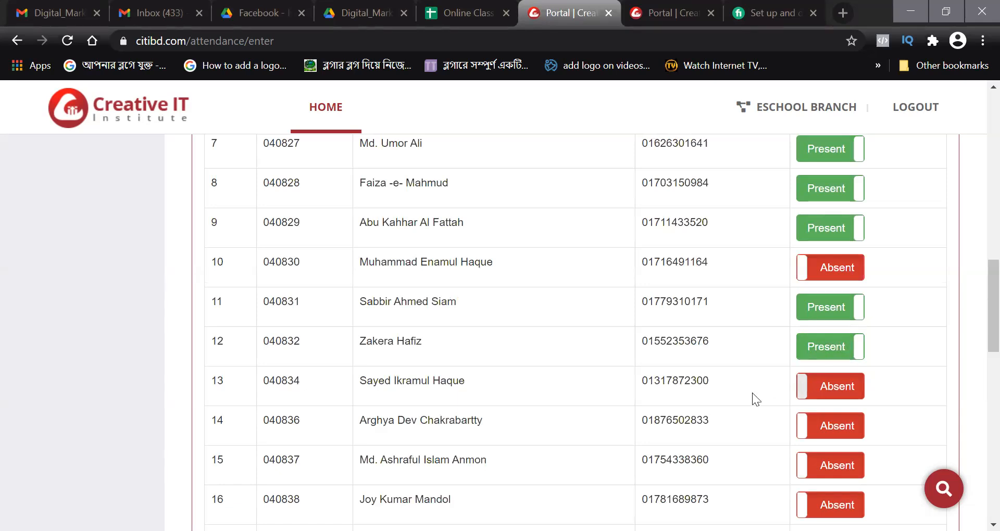
pyautogui.scroll(-1, 718, 397)
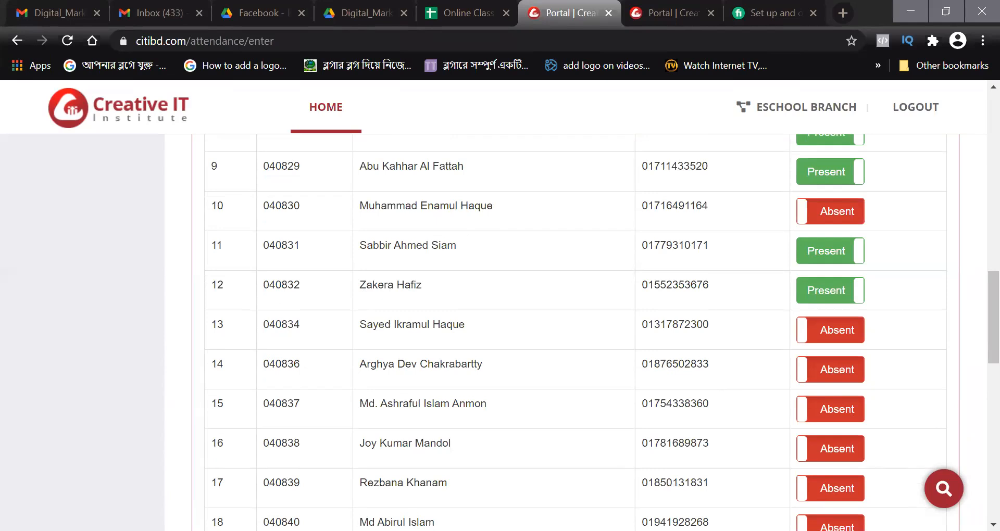
pyautogui.click(819, 329)
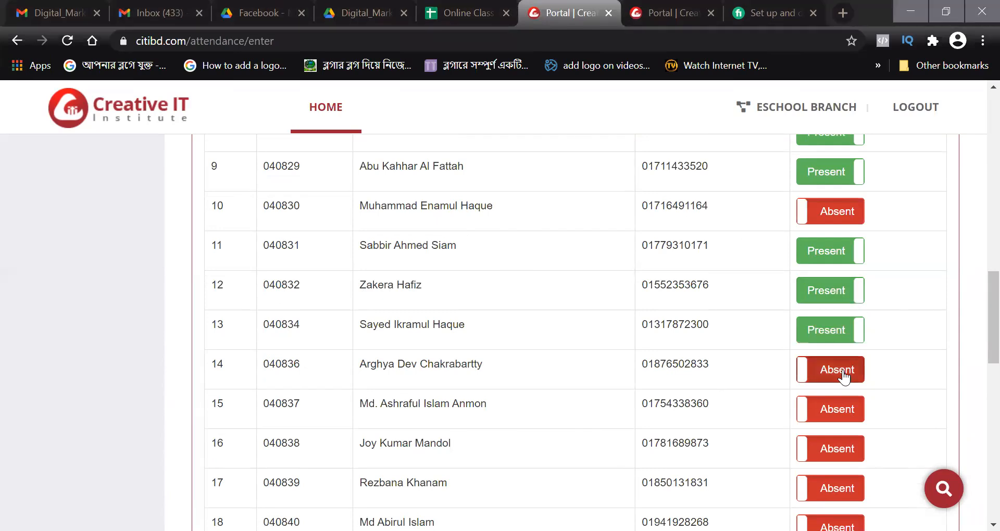
pyautogui.click(840, 374)
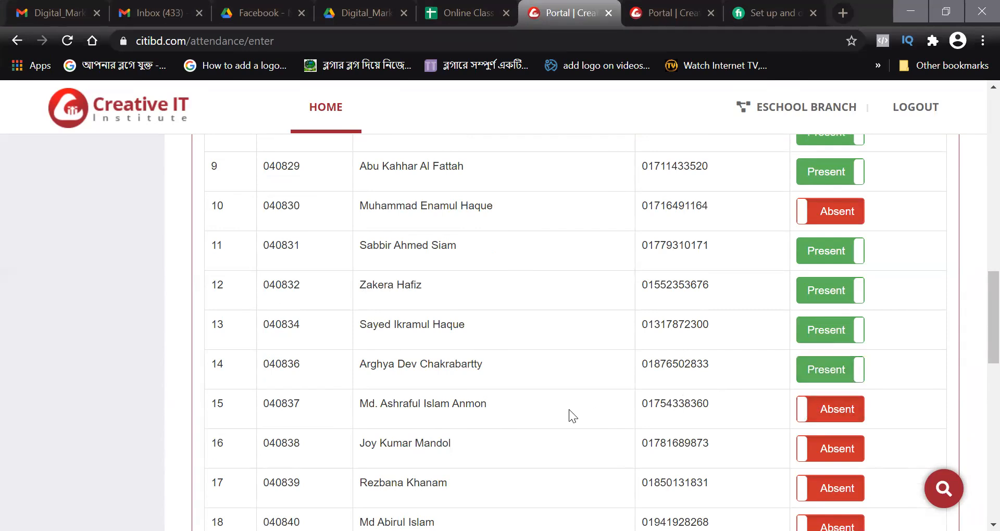
pyautogui.scroll(-2, 568, 414)
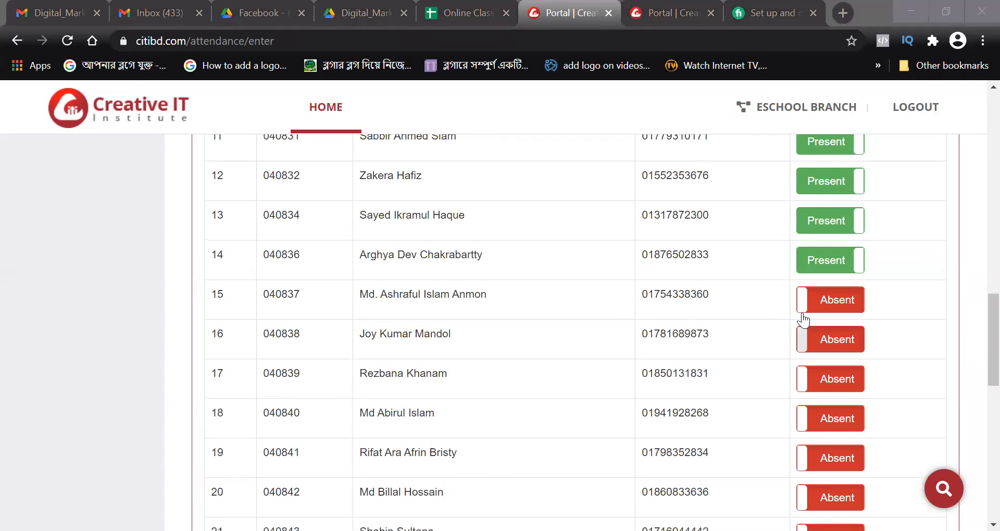
pyautogui.click(836, 302)
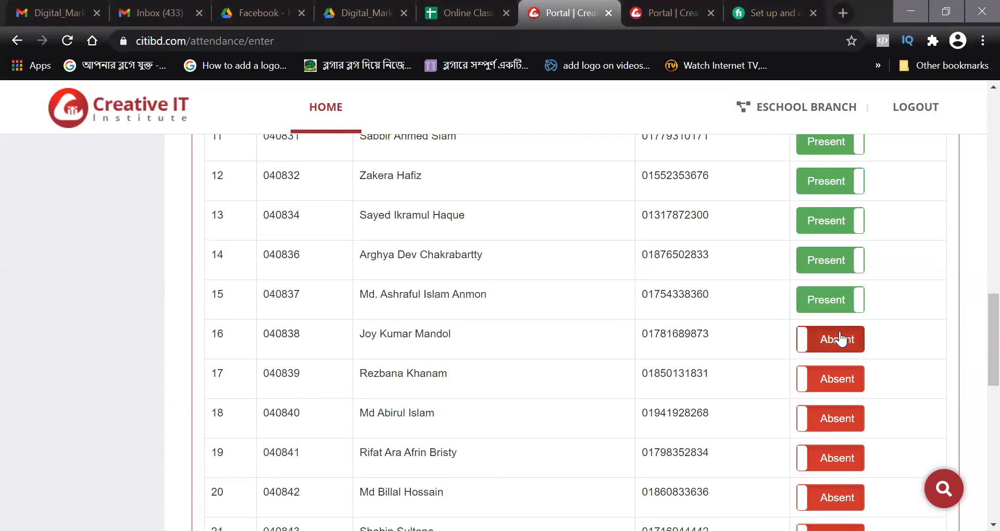
pyautogui.click(839, 339)
pyautogui.click(838, 384)
# Mark the students in rows 21, 22, 23, 26 and 27 Present
pyautogui.scroll(-1, 838, 383)
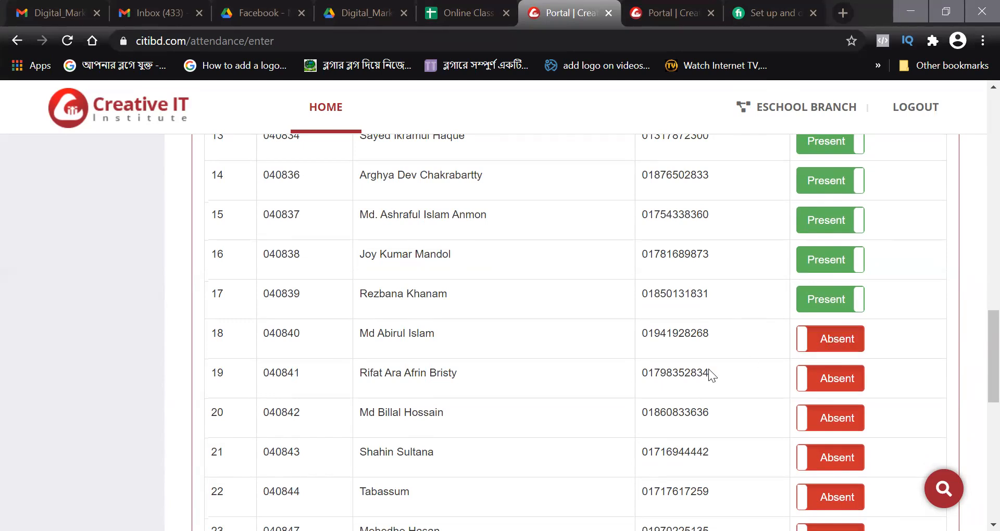
pyautogui.scroll(-1, 708, 368)
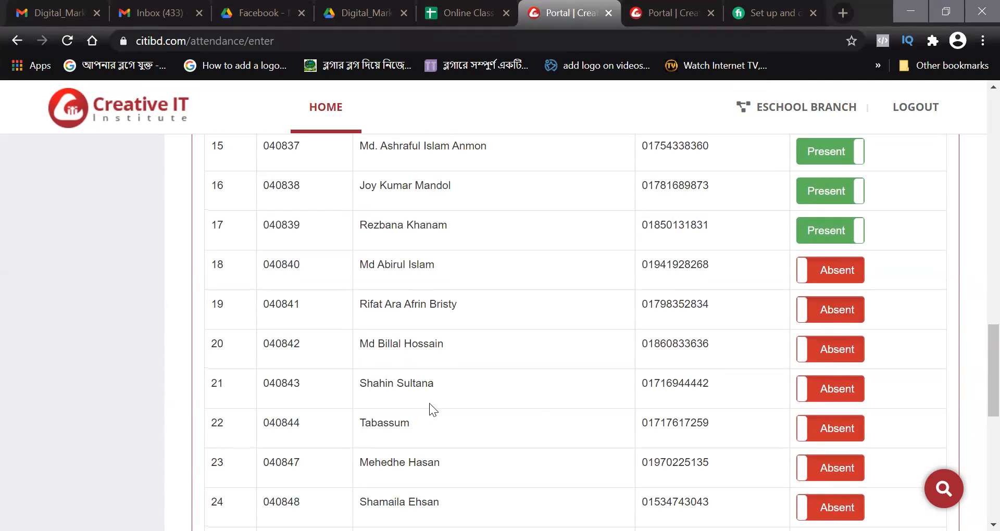
pyautogui.scroll(-1, 429, 403)
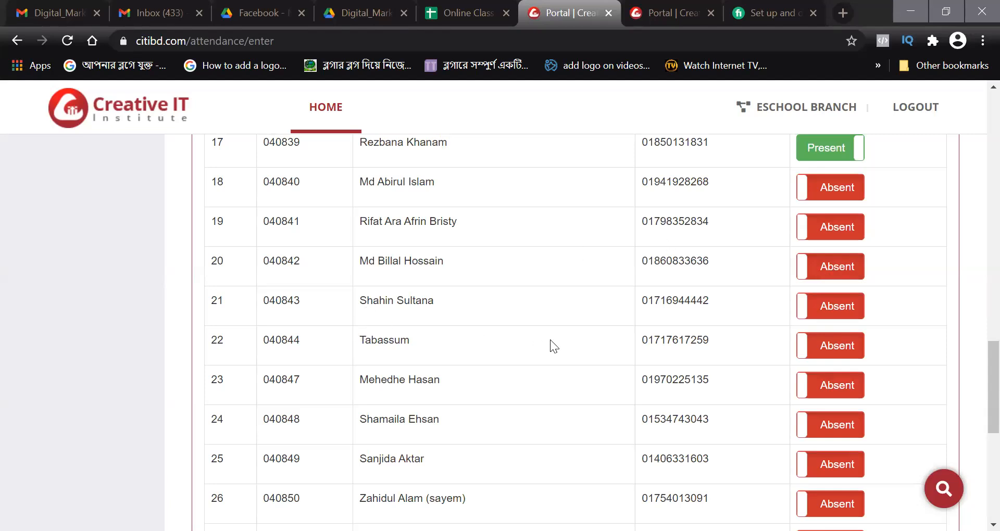
pyautogui.scroll(-1, 550, 339)
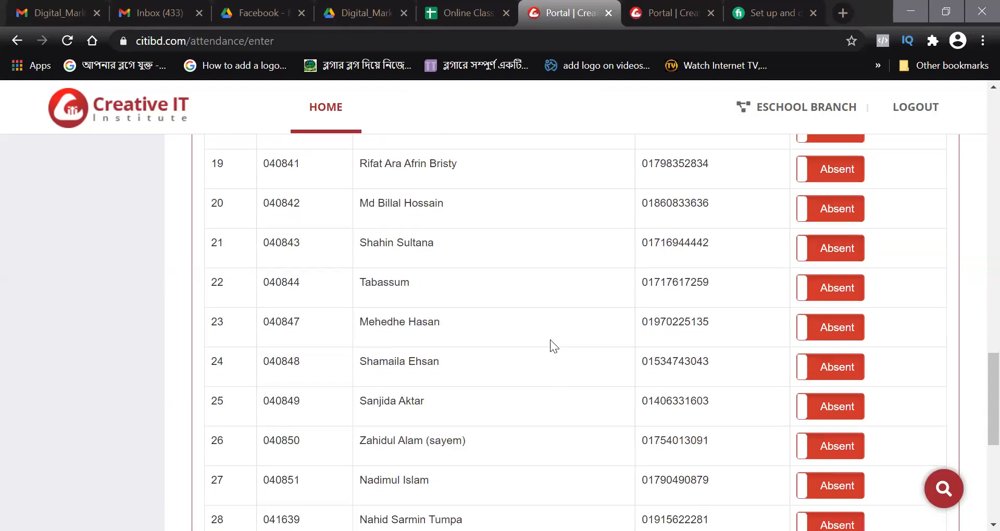
pyautogui.click(841, 258)
pyautogui.click(839, 290)
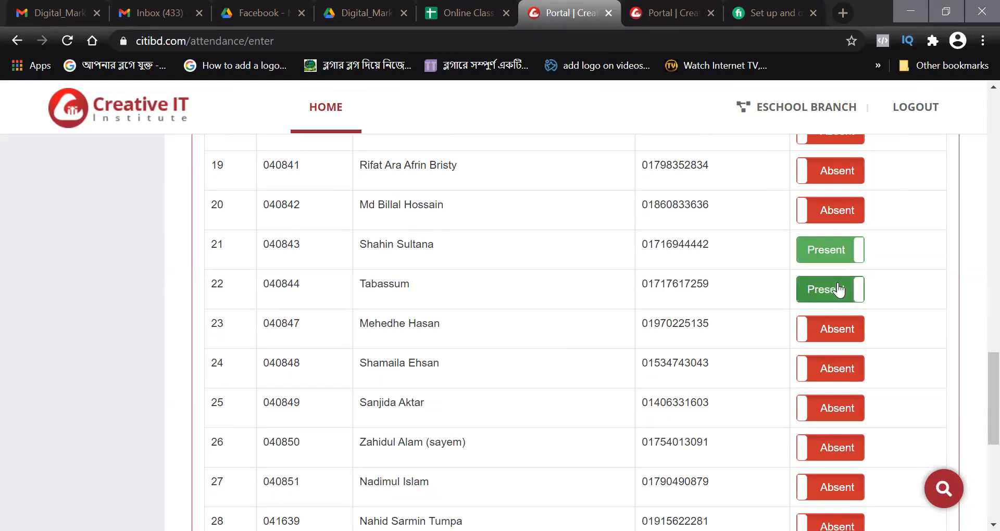
pyautogui.scroll(-2, 839, 289)
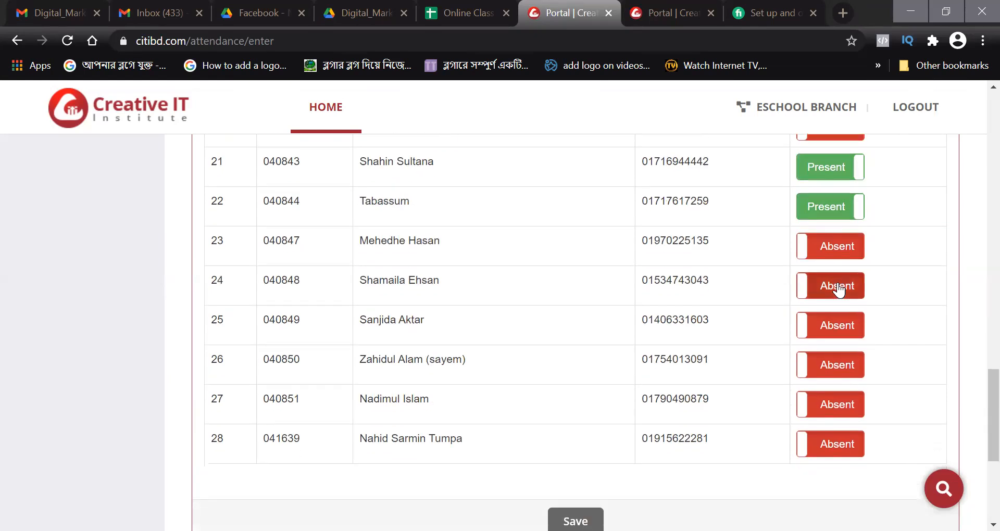
pyautogui.click(843, 248)
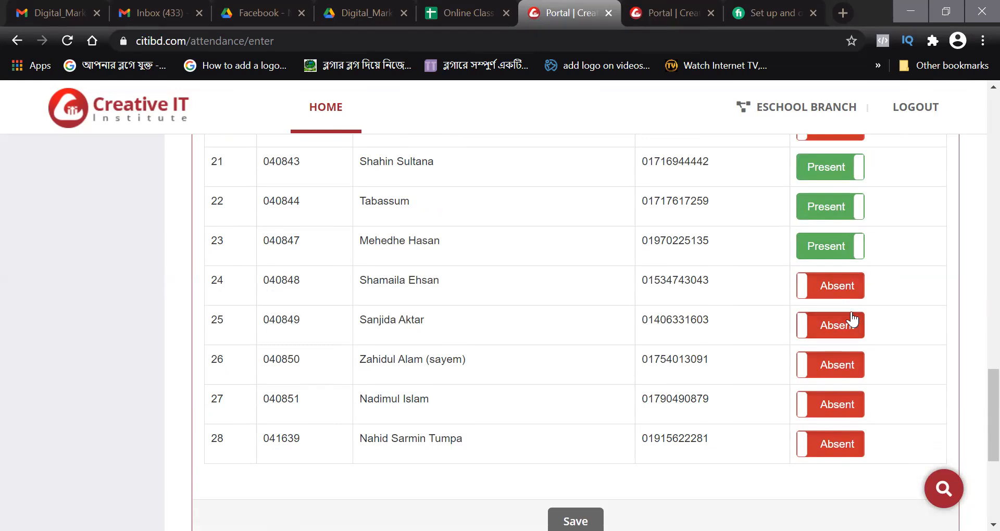
pyautogui.scroll(-1, 662, 303)
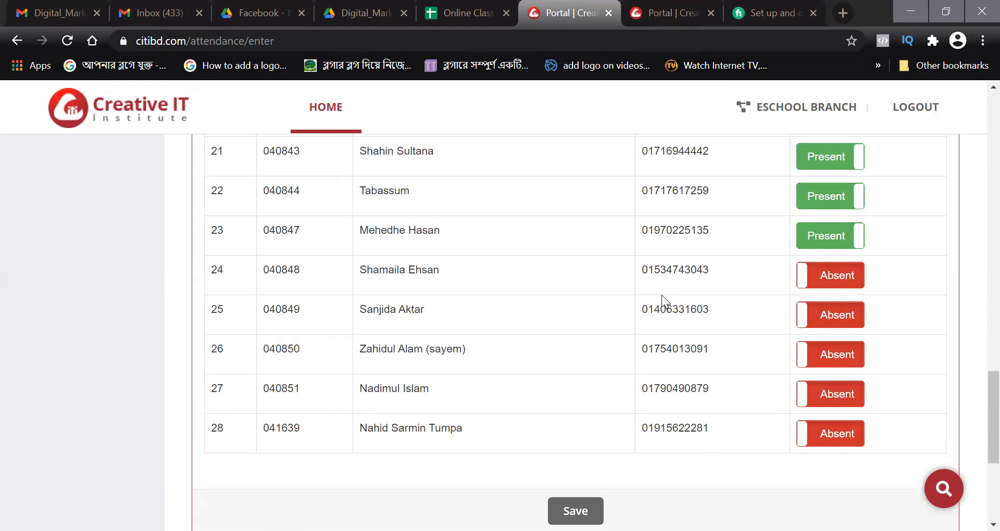
pyautogui.scroll(-1, 663, 295)
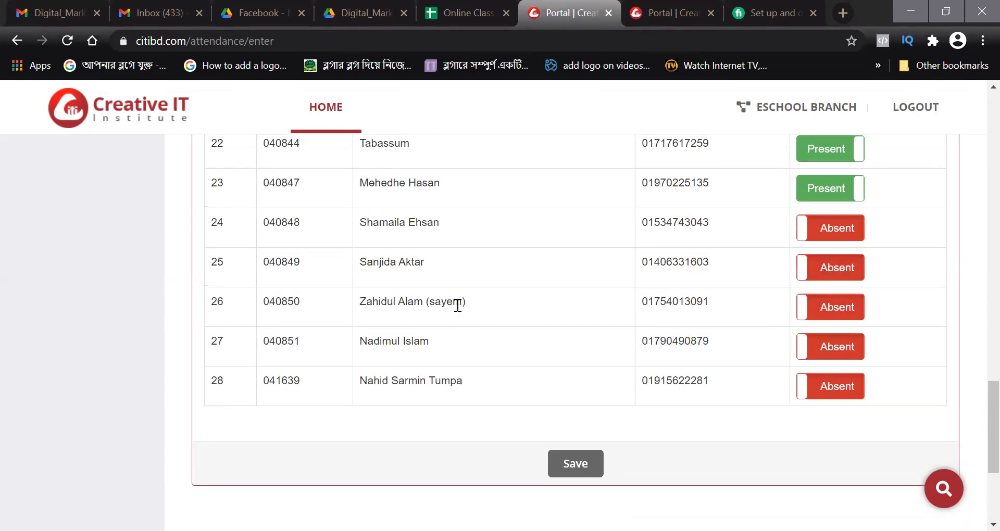
pyautogui.click(833, 310)
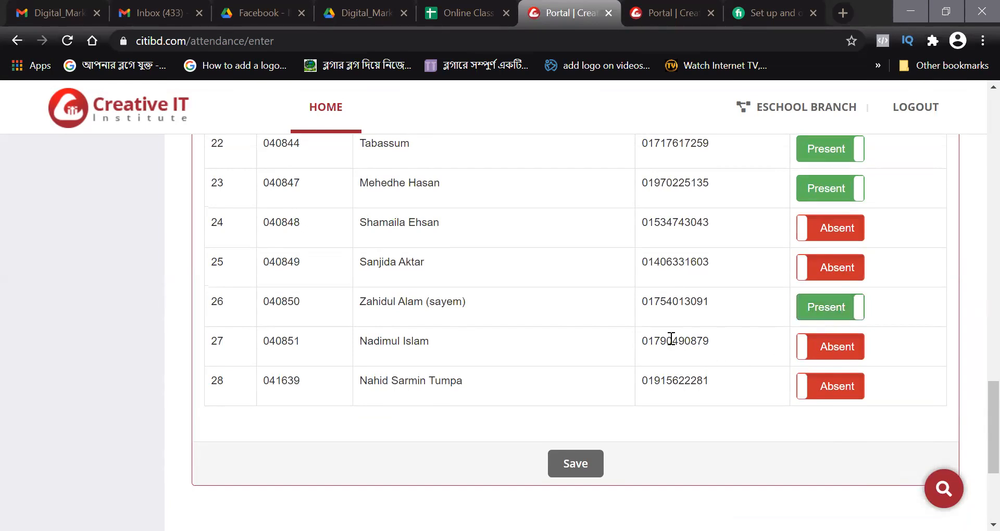
pyautogui.scroll(-1, 671, 339)
pyautogui.click(832, 336)
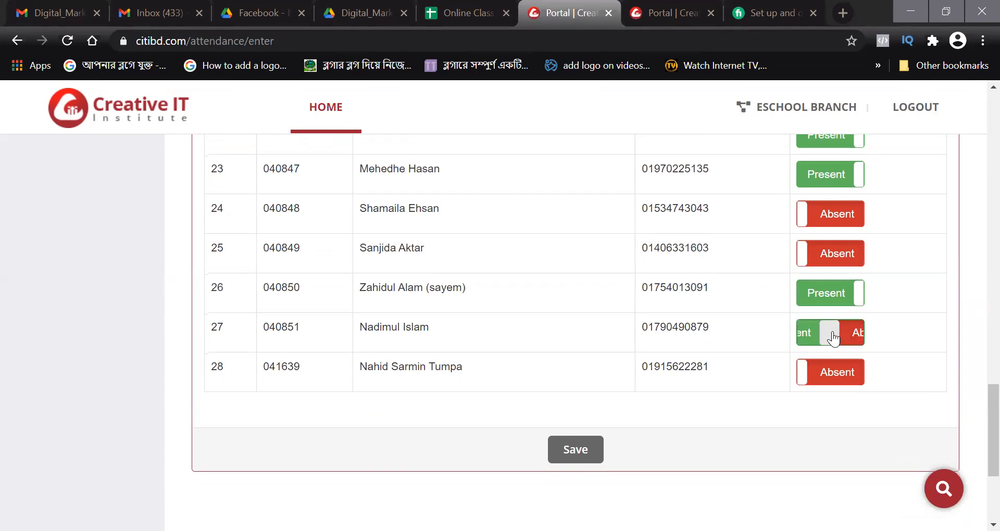
# Mark row 28 Present and scroll back through the list to review the marks
pyautogui.click(825, 383)
pyautogui.scroll(9, 826, 383)
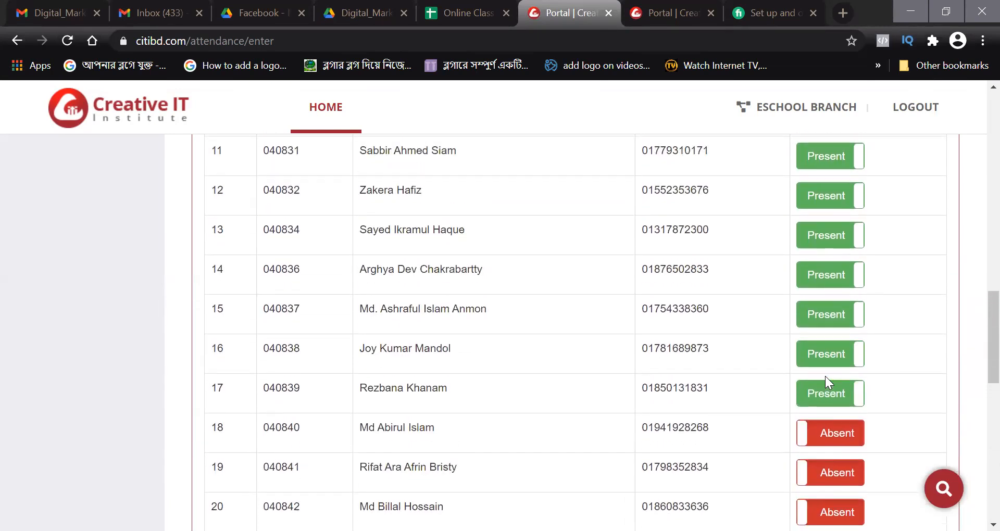
pyautogui.scroll(5, 825, 376)
pyautogui.scroll(3, 825, 383)
pyautogui.scroll(2, 825, 382)
pyautogui.scroll(-2, 825, 383)
pyautogui.scroll(-4, 825, 383)
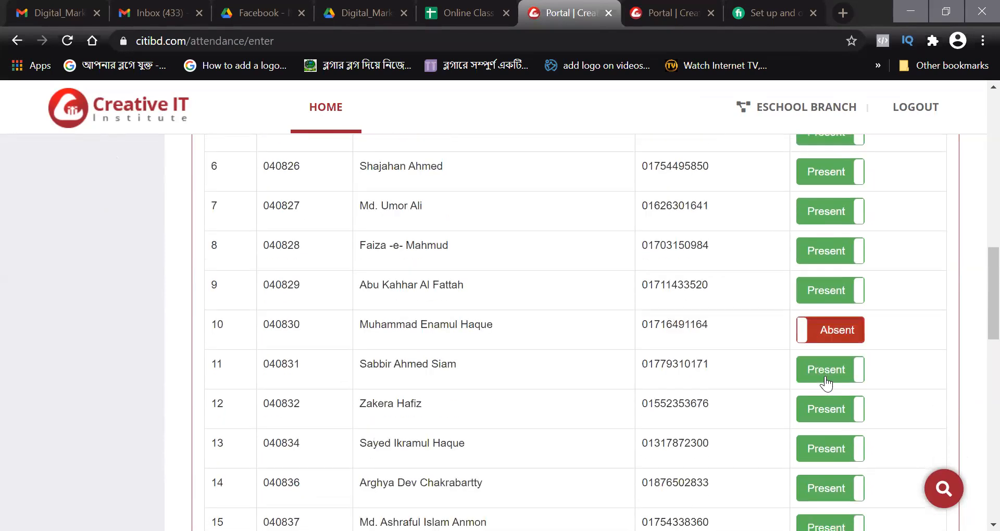
pyautogui.scroll(-6, 825, 384)
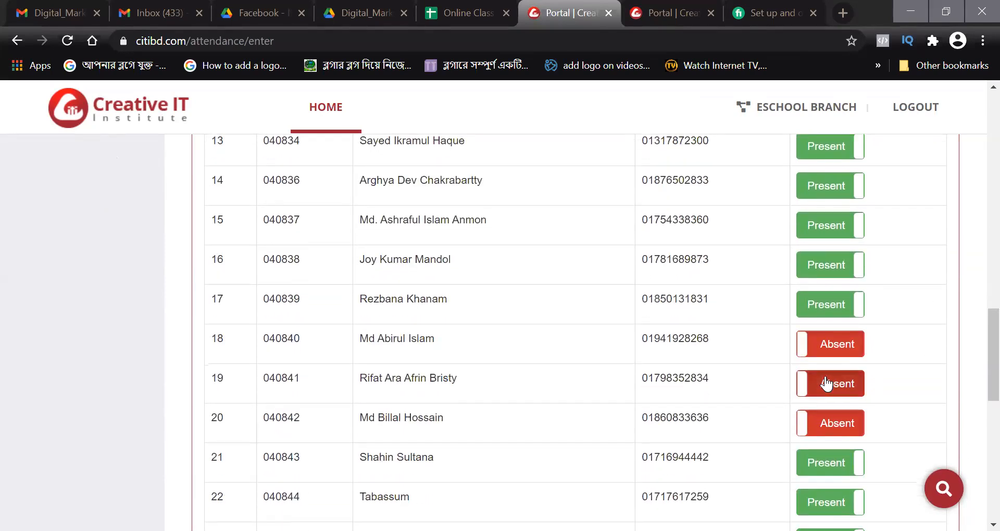
pyautogui.scroll(-3, 825, 384)
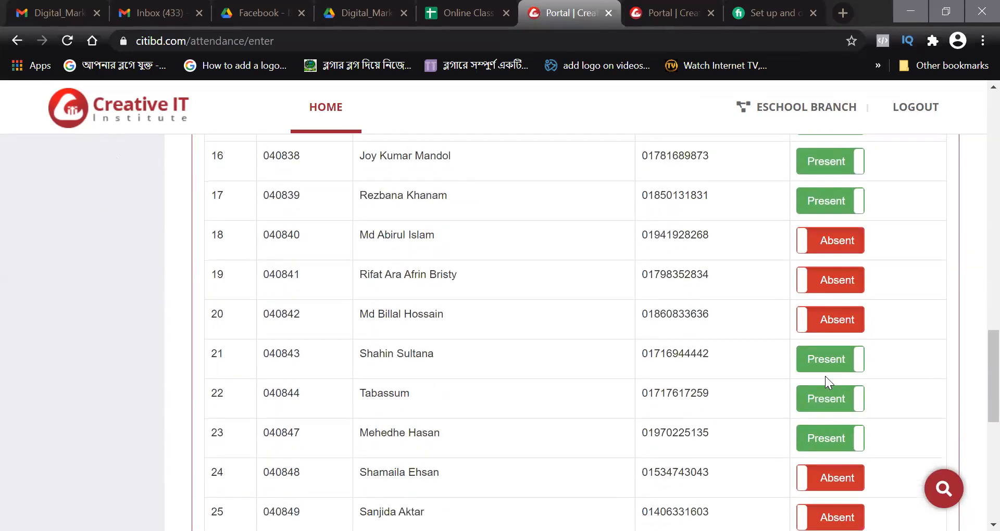
# Save the attendance sheet
pyautogui.scroll(1, 824, 375)
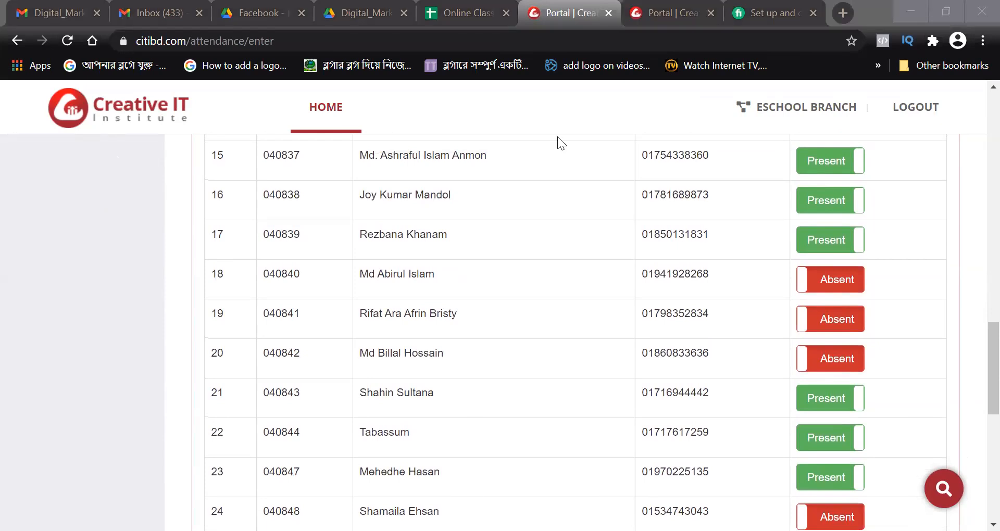
pyautogui.scroll(-2, 582, 329)
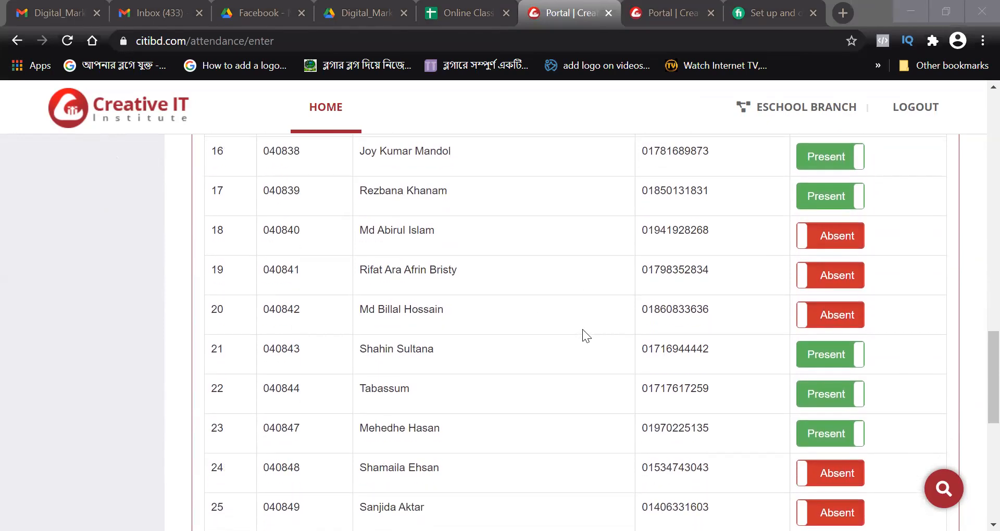
pyautogui.scroll(-5, 582, 329)
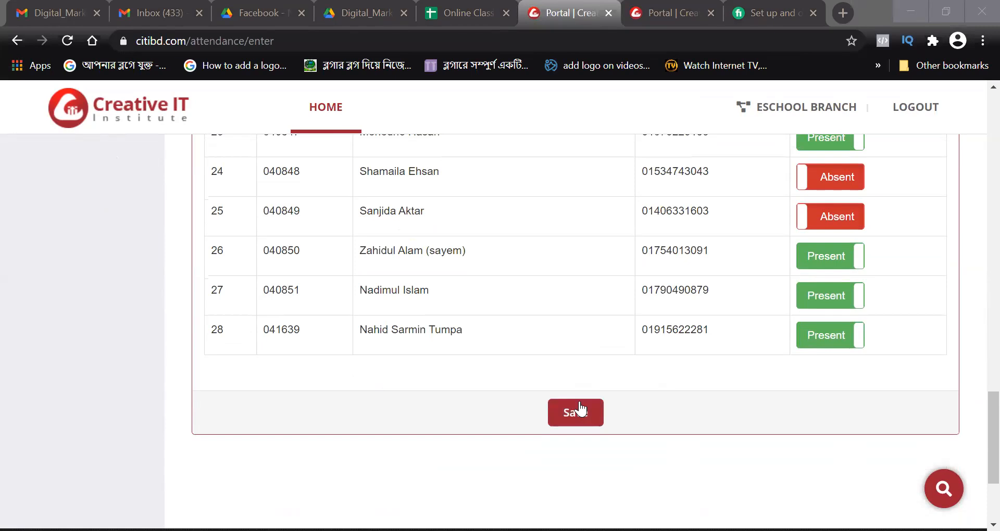
pyautogui.click(581, 410)
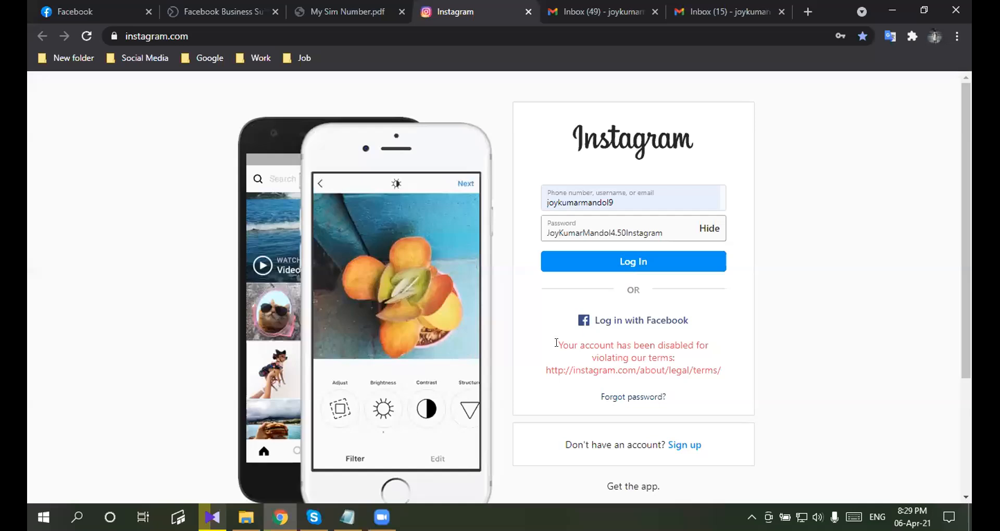
pyautogui.moveTo(558, 345); pyautogui.dragTo(759, 374)
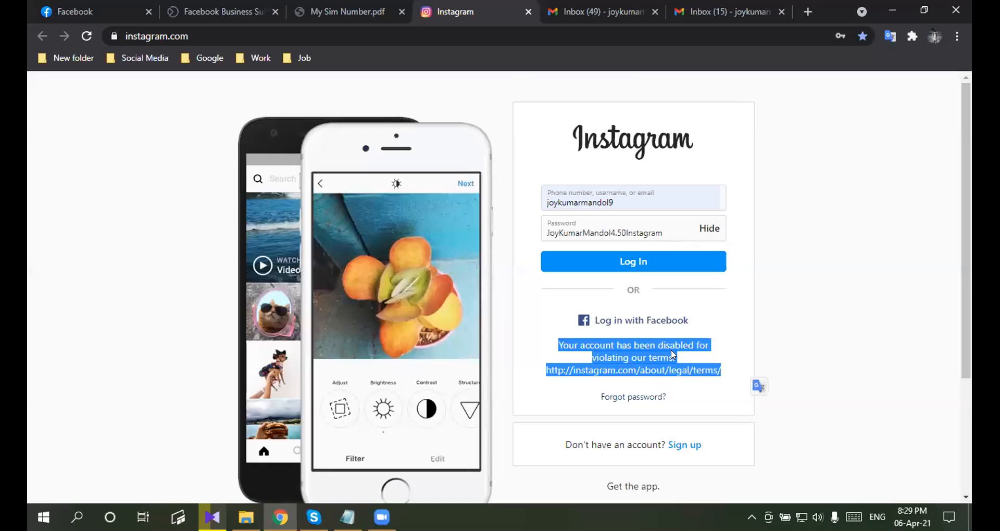
# Highlight the disabled-account terms message, mask the password, and place the caret in the username field
pyautogui.click(634, 360)
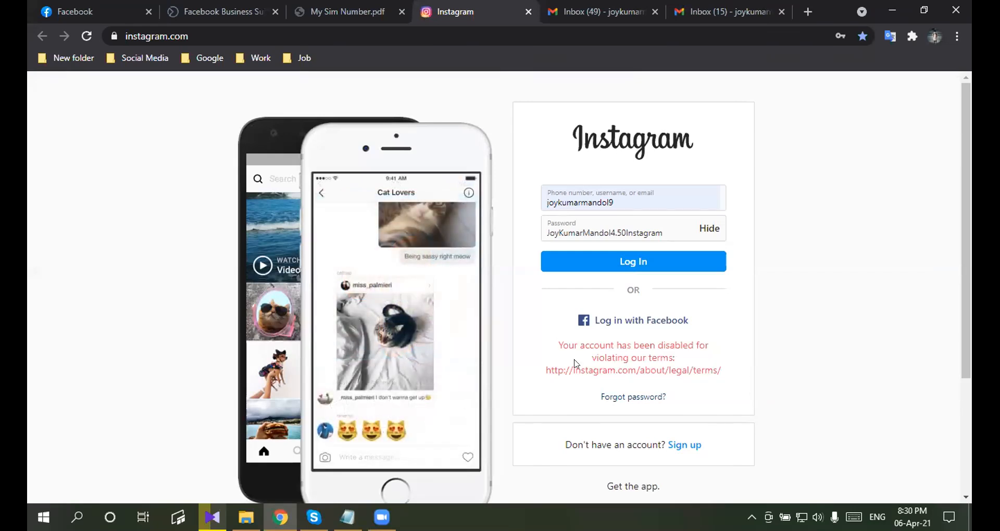
pyautogui.moveTo(542, 373); pyautogui.dragTo(742, 373)
pyautogui.click(688, 397)
pyautogui.click(709, 231)
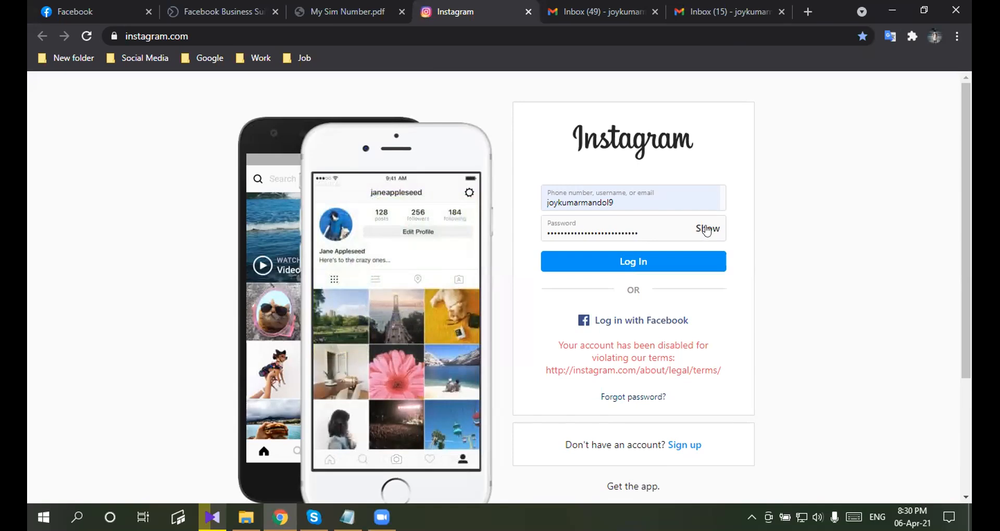
pyautogui.click(647, 199)
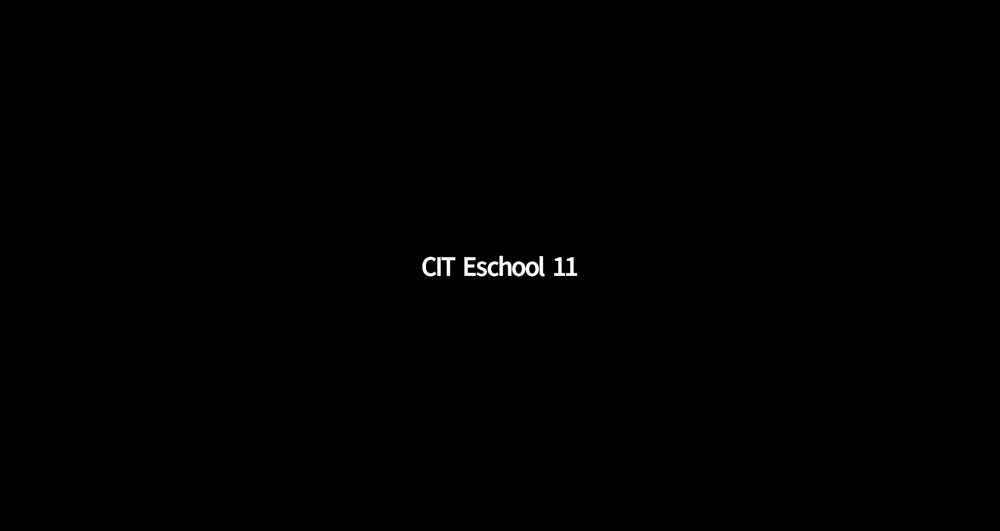